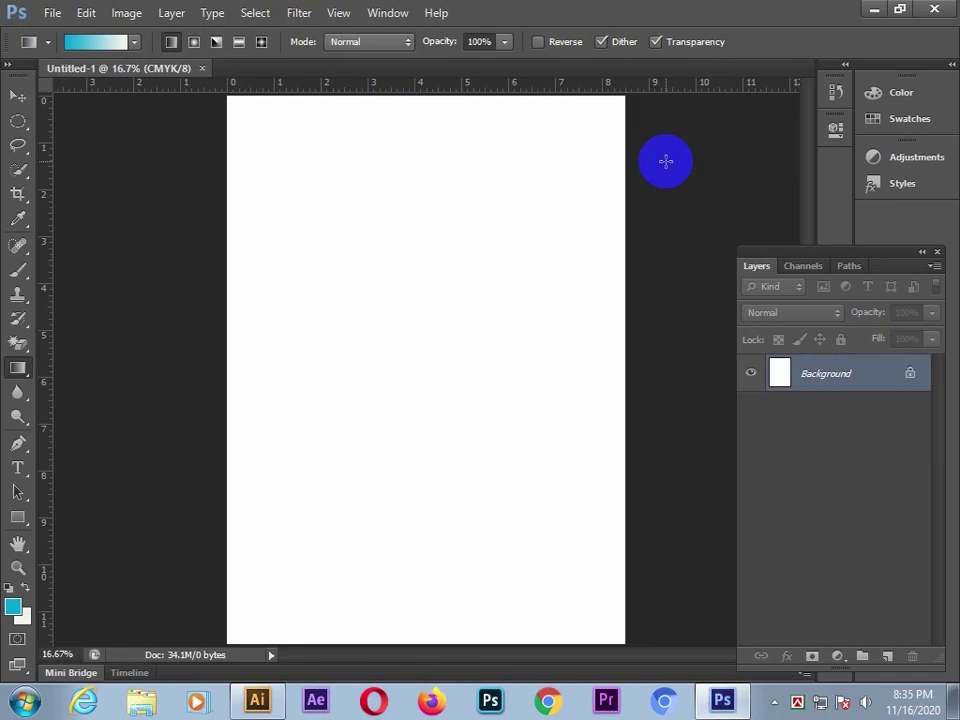
Add a new layer and fill it with a diagonal linear gradient from cyan at the page's upper left to white toward the lower right.
left_click_drag(620, 104, 640, 97)
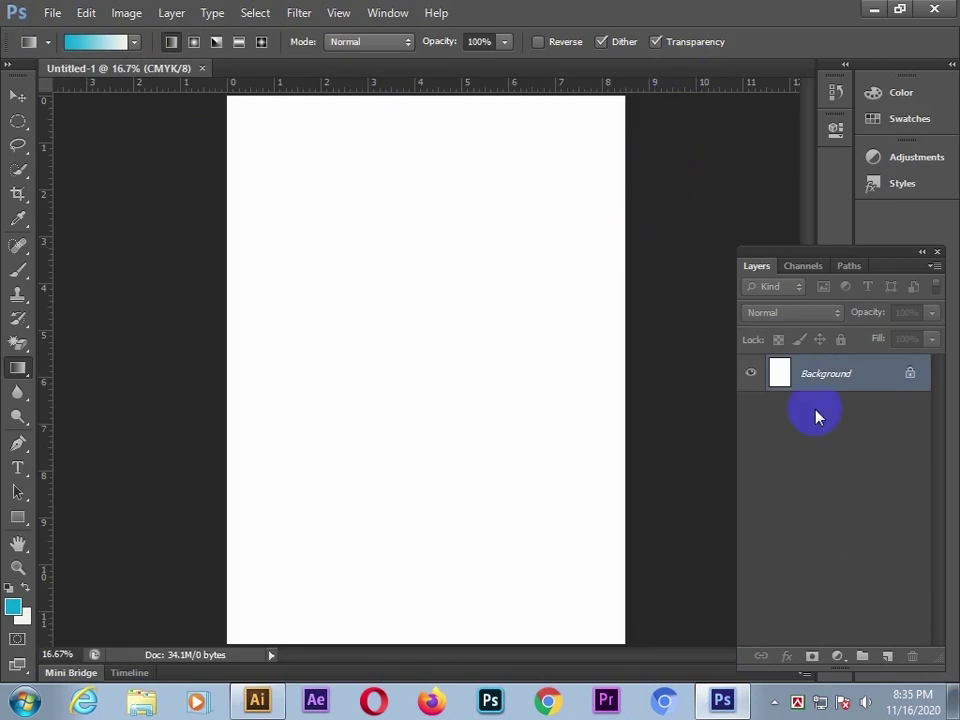
left_click(887, 656)
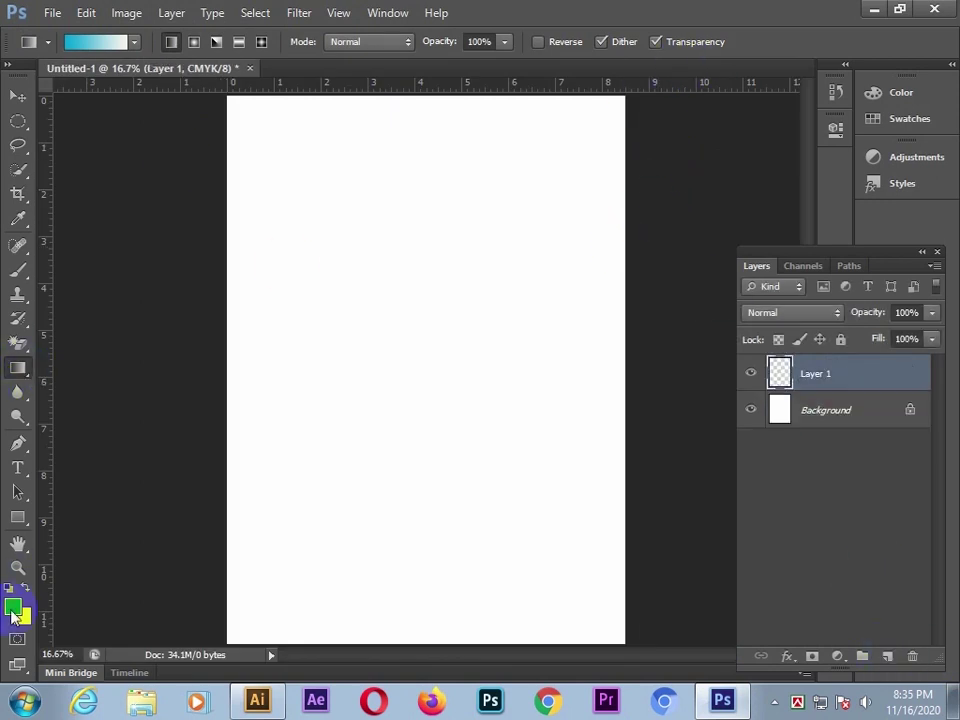
left_click_drag(294, 193, 450, 376)
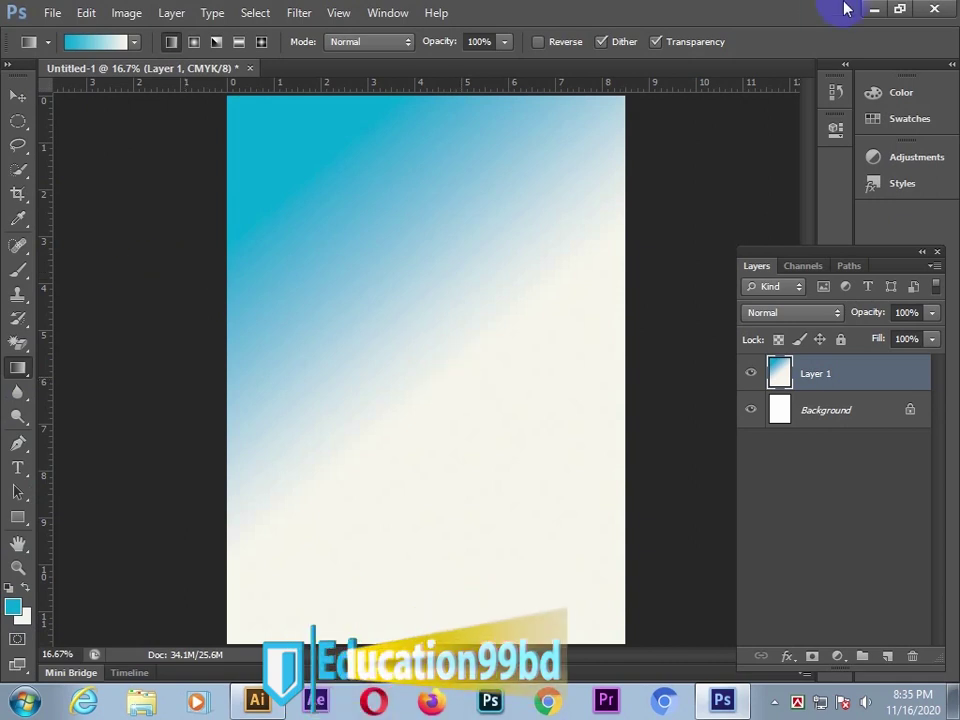
Open the tkjttt portrait image from the poster work folder on the desktop.
left_click(52, 12)
left_click(55, 50)
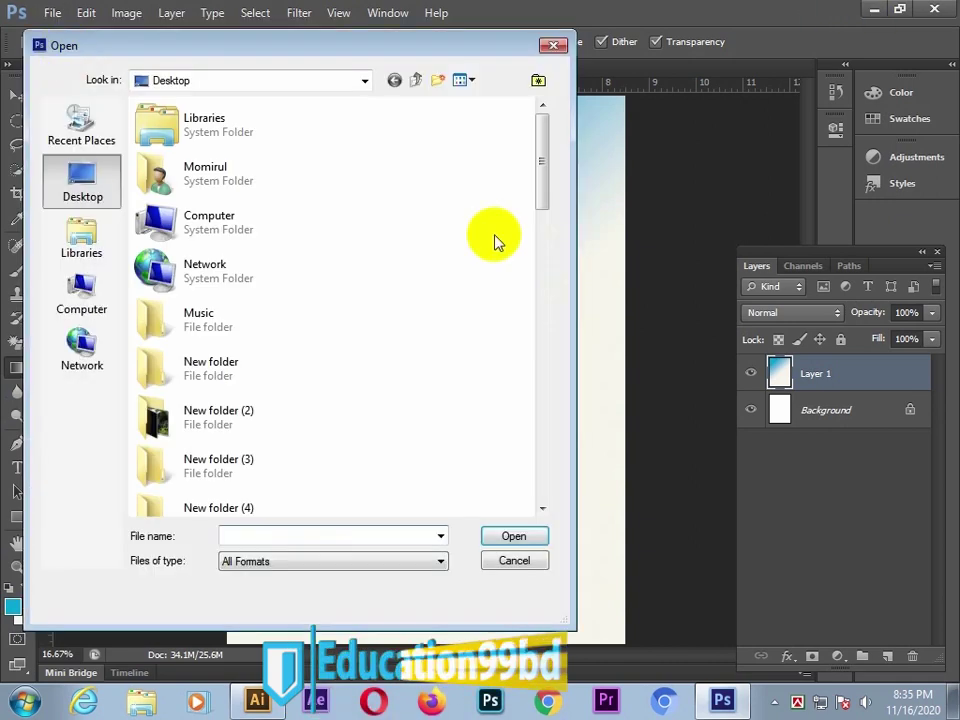
left_click_drag(541, 186, 529, 272)
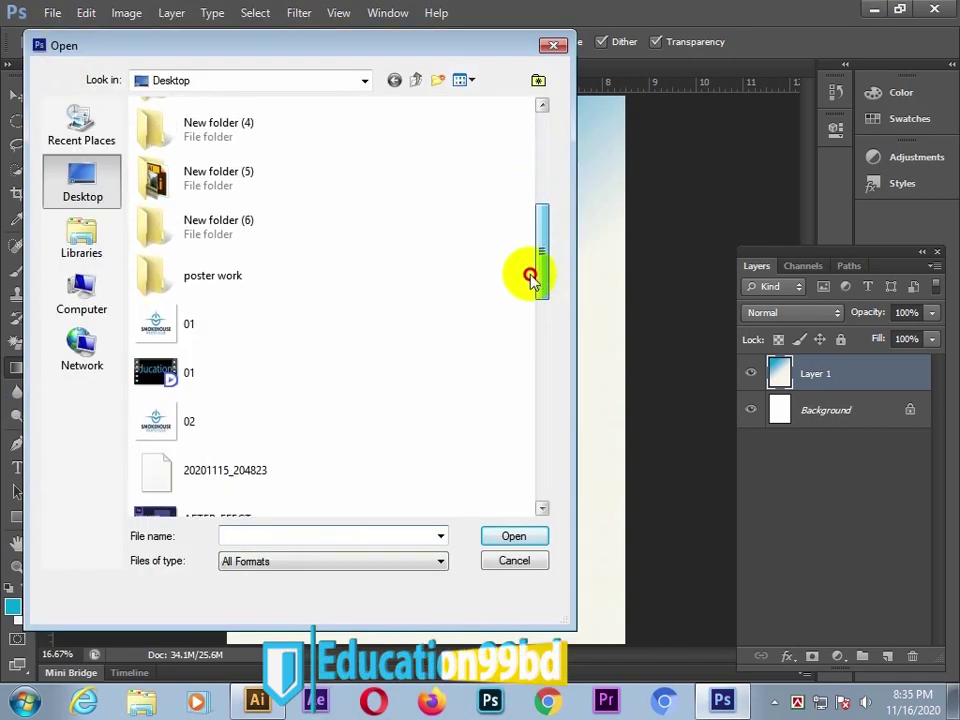
double_click(210, 282)
left_click(377, 295)
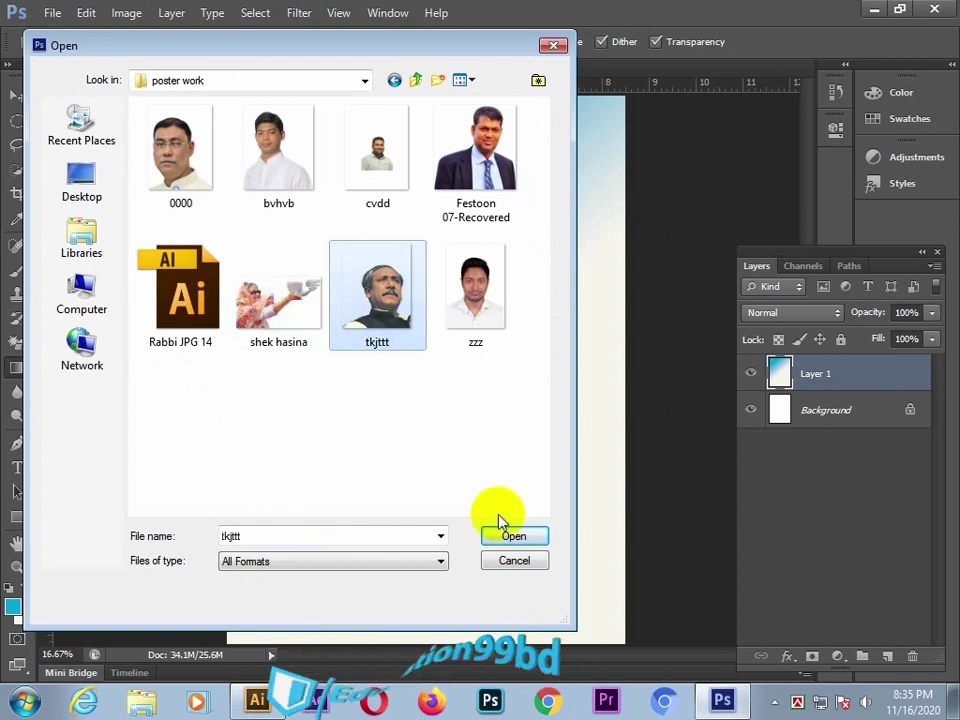
left_click(510, 536)
Bring the tkjttt portrait into the Untitled-1 poster, scale its width to about 91% and position it in the page's upper-left corner.
key("v")
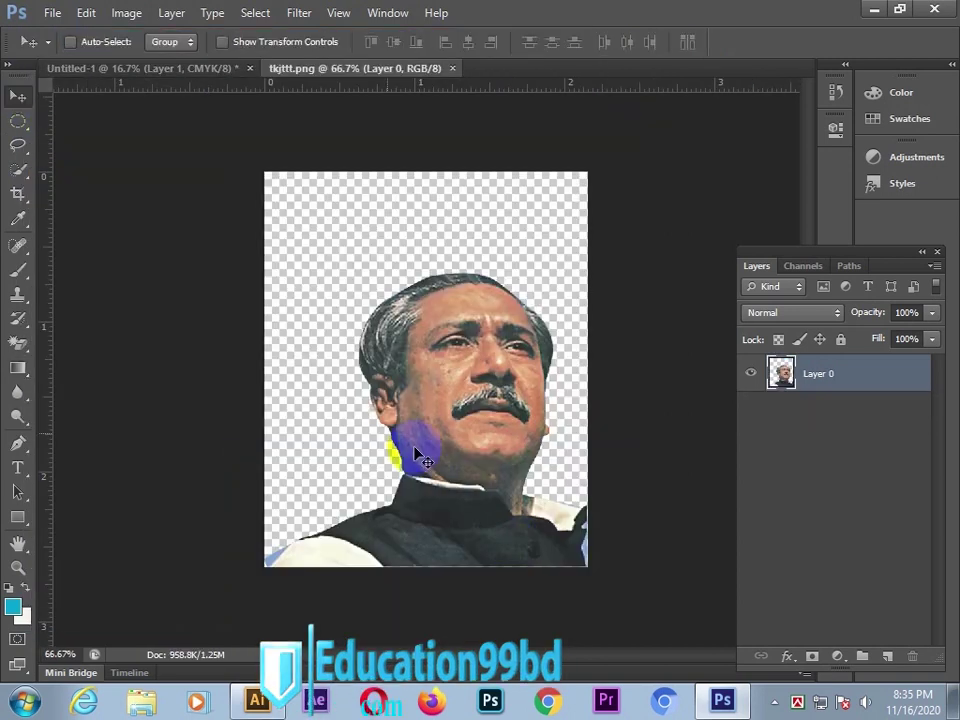
left_click_drag(420, 458, 270, 170)
key("ctrl+t")
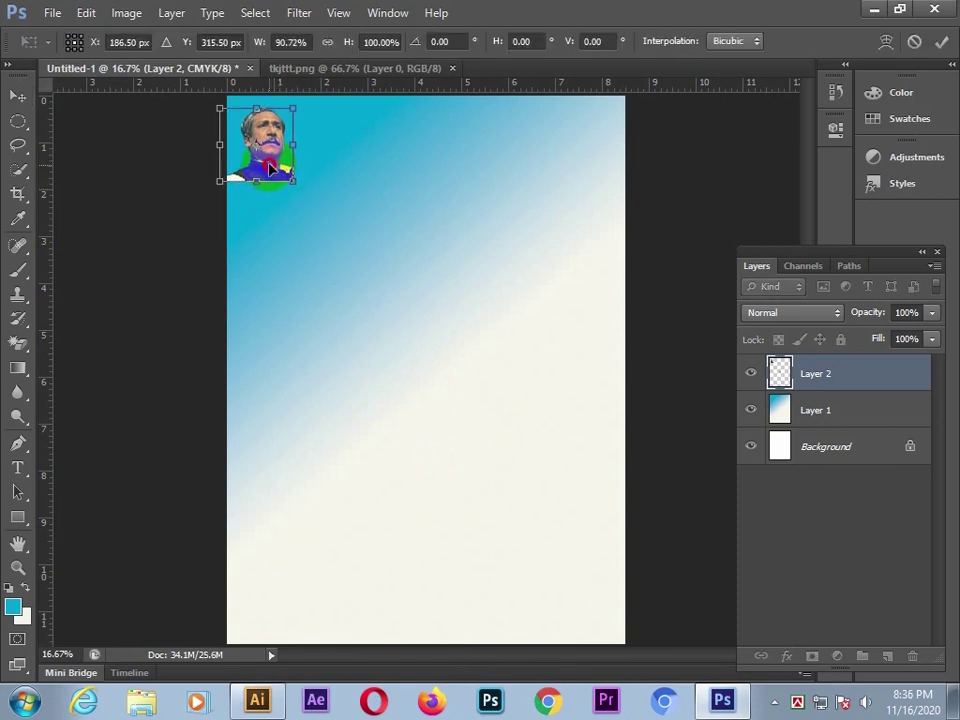
key("Return")
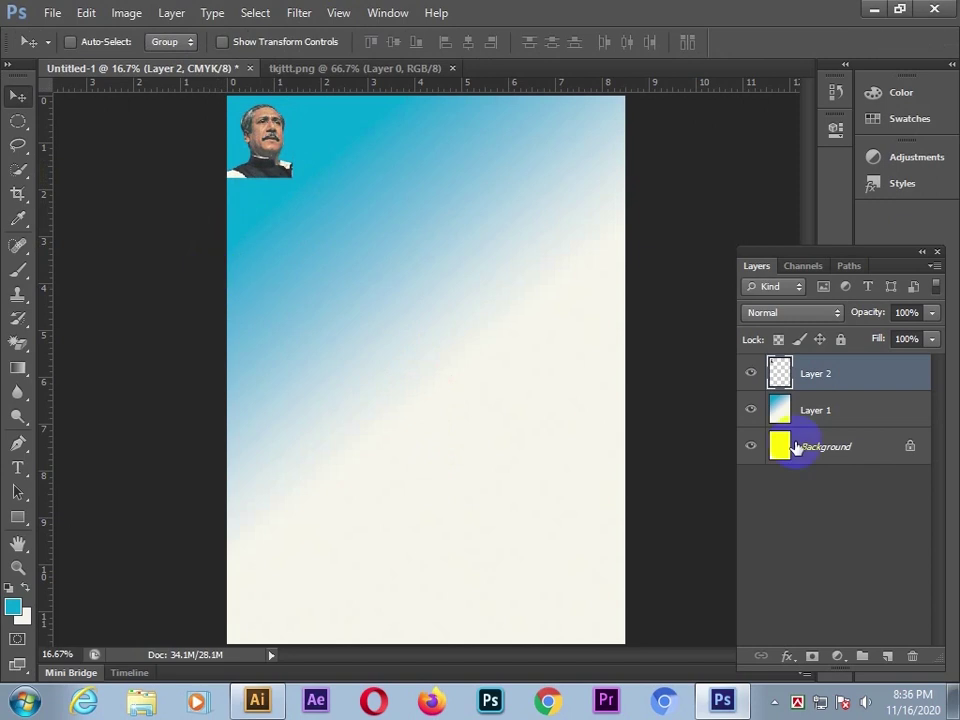
Add a layer mask to Layer 2 and fade the portrait's lower edge with a soft black 400-pixel brush.
left_click(813, 657)
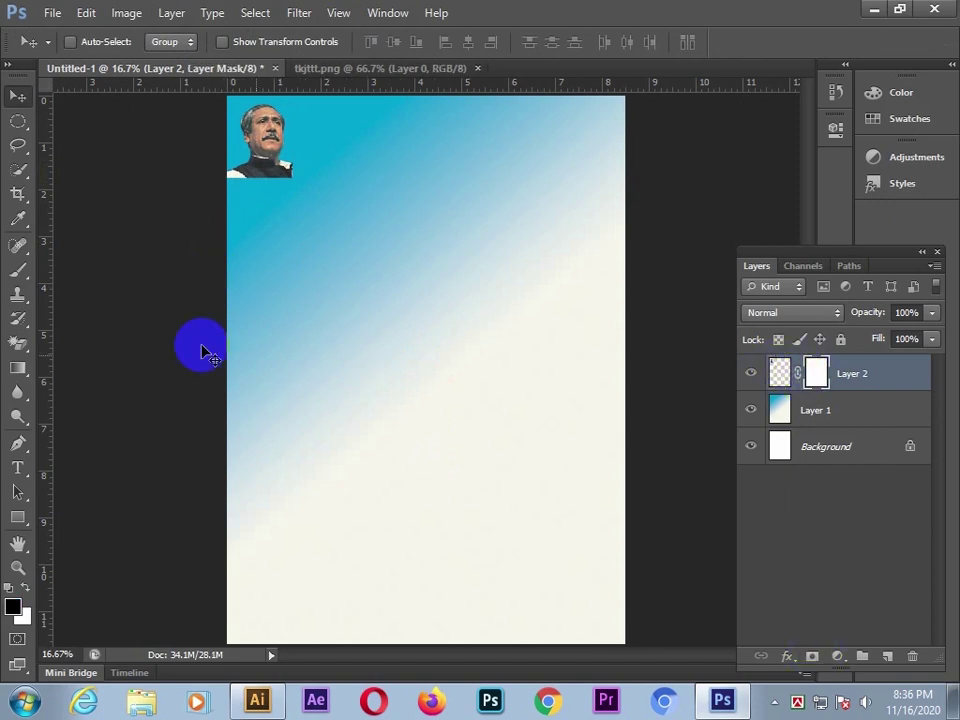
left_click(25, 587)
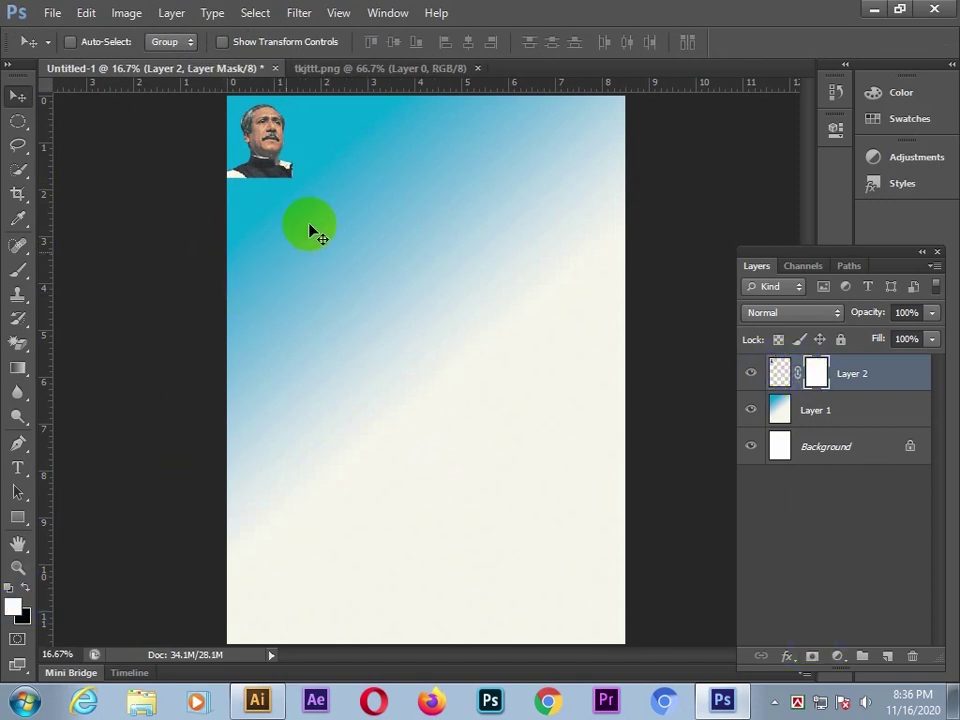
key("b")
left_click(10, 588)
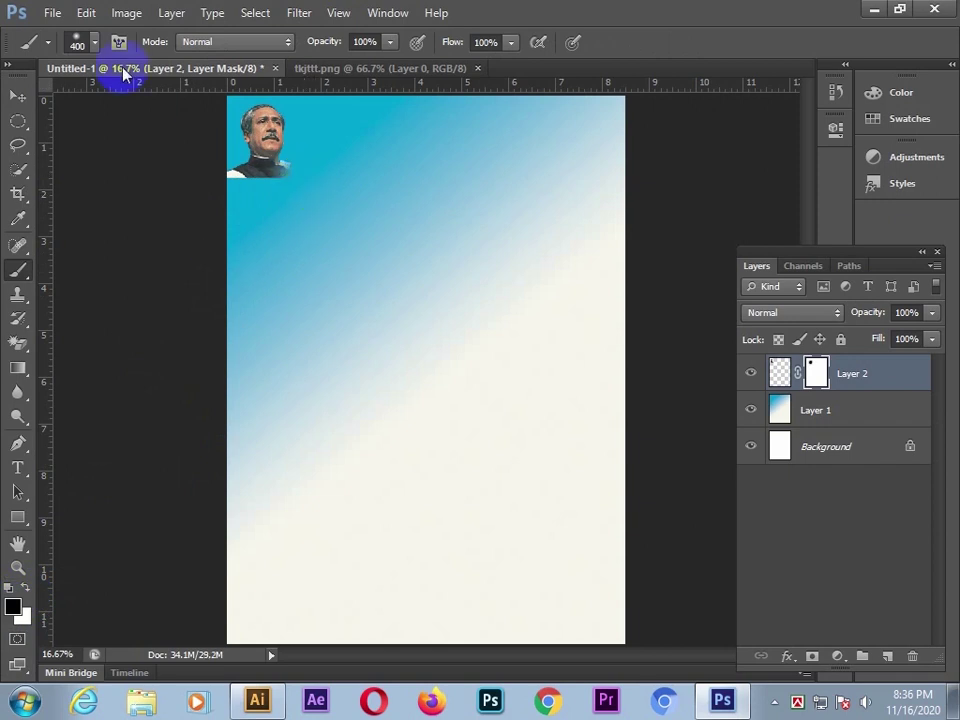
left_click(80, 42)
left_click(325, 195)
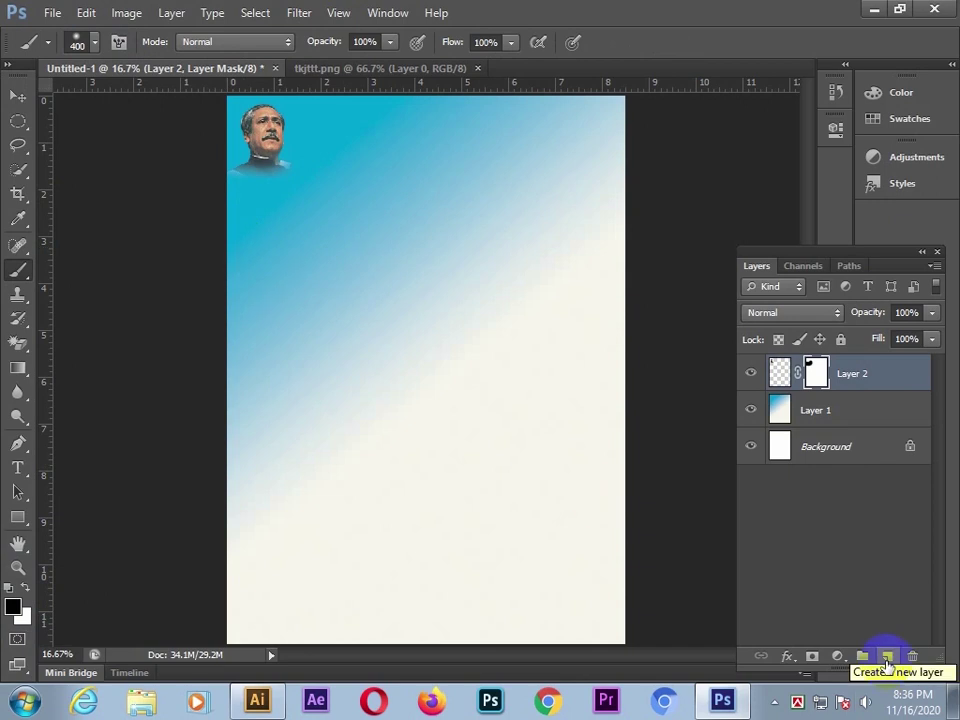
Place the shek hasina image from the desktop's poster work folder into the poster.
left_click(887, 657)
left_click(872, 11)
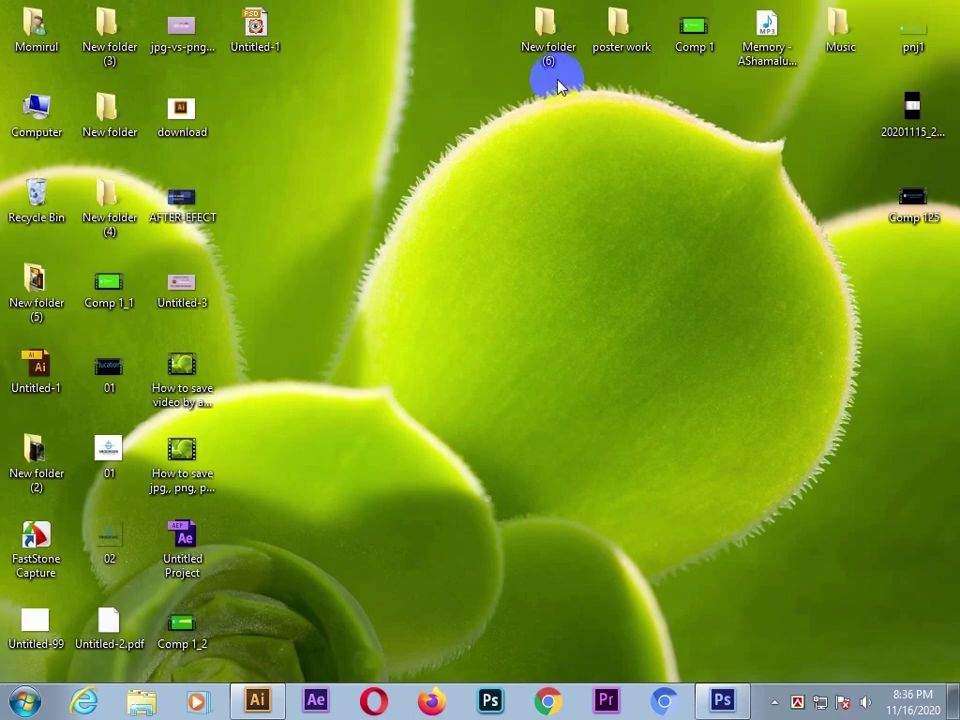
double_click(614, 40)
left_click_drag(606, 360, 313, 297)
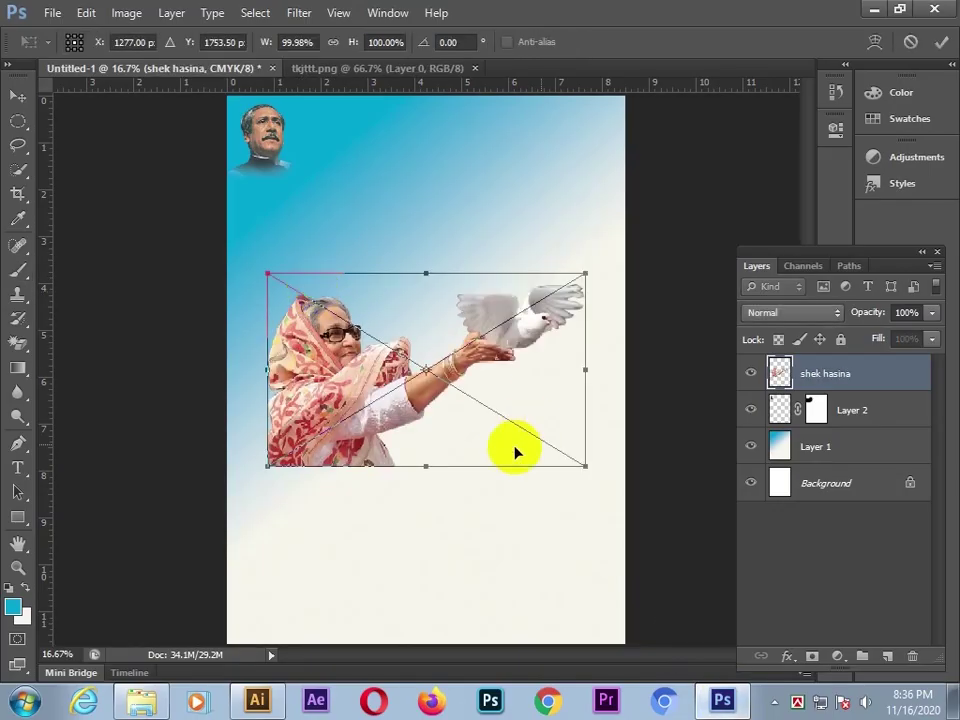
Scale the placed shek hasina image to about 31% width and 37% height and position it just below the first portrait.
left_click_drag(600, 474, 443, 413)
left_click_drag(383, 389, 274, 218)
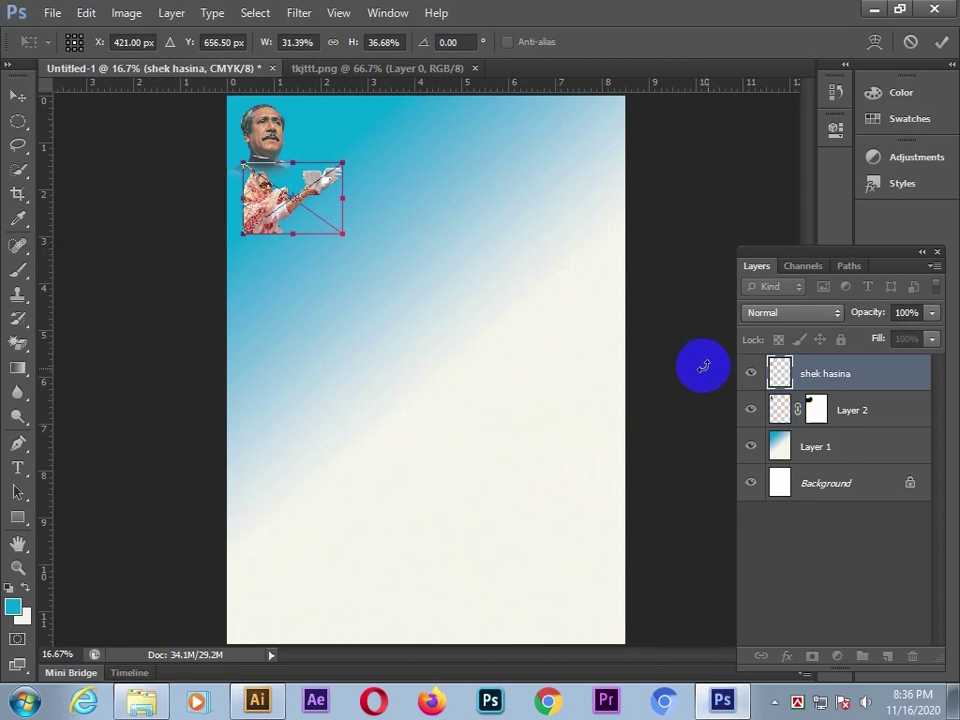
left_click(19, 96)
left_click(416, 278)
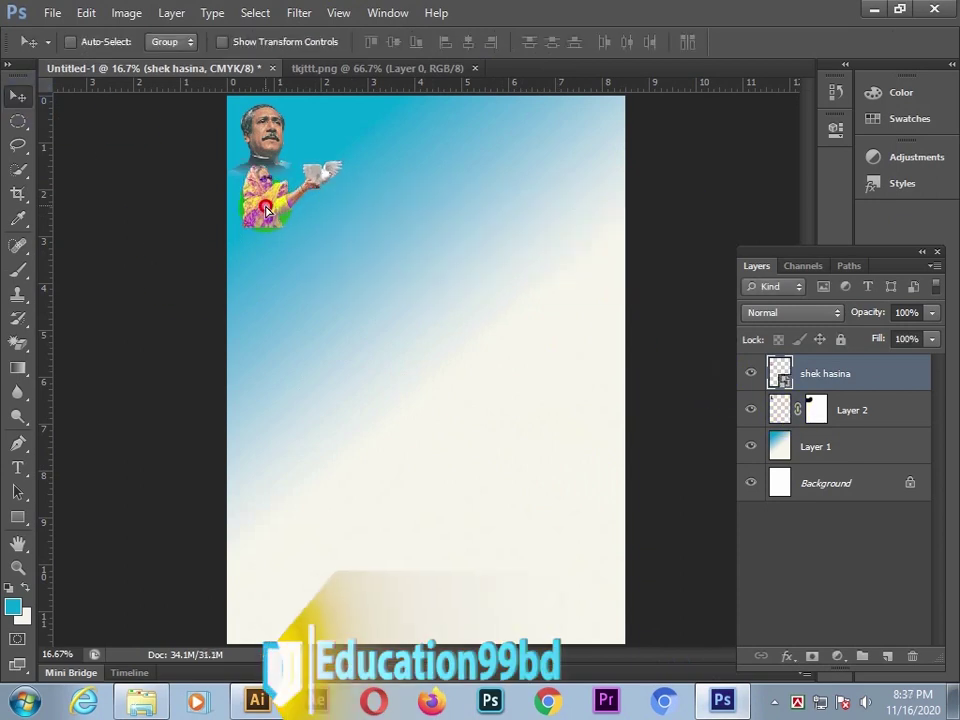
left_click_drag(265, 208, 280, 204)
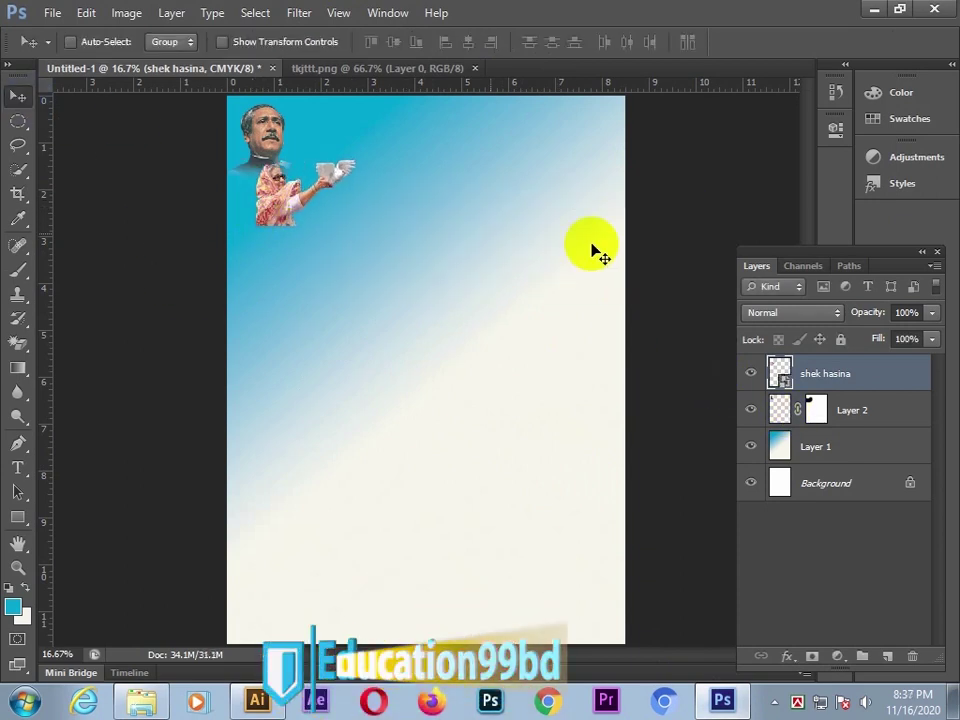
Rasterize the shek hasina layer.
right_click(784, 370)
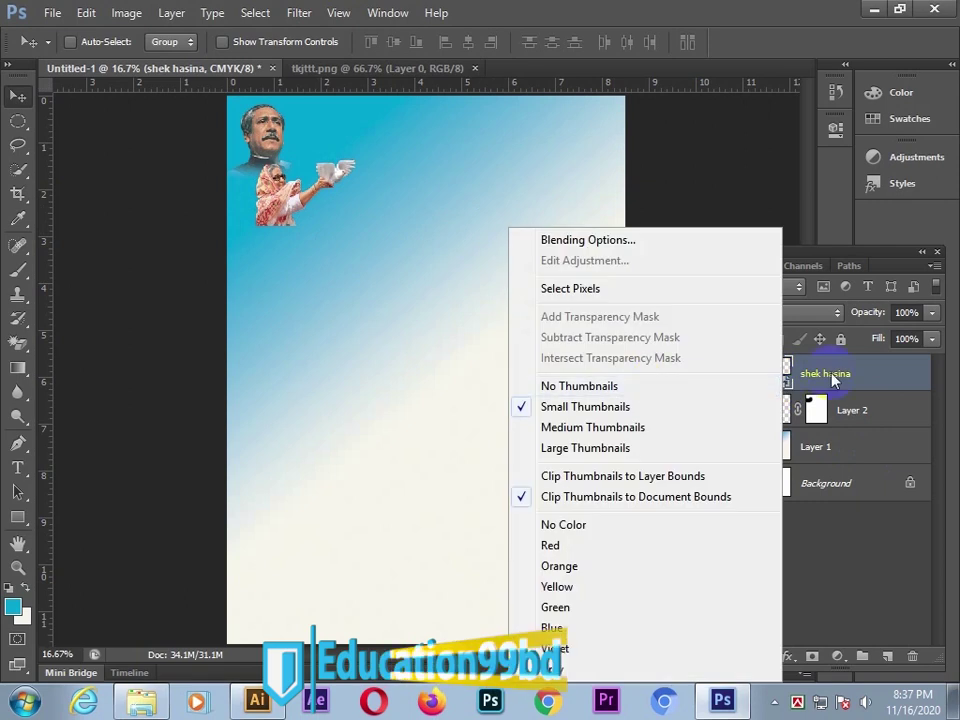
right_click(832, 378)
left_click(640, 217)
Add a layer mask to the shek hasina layer and fade the figure's lower edge with a soft black brush.
left_click(812, 658)
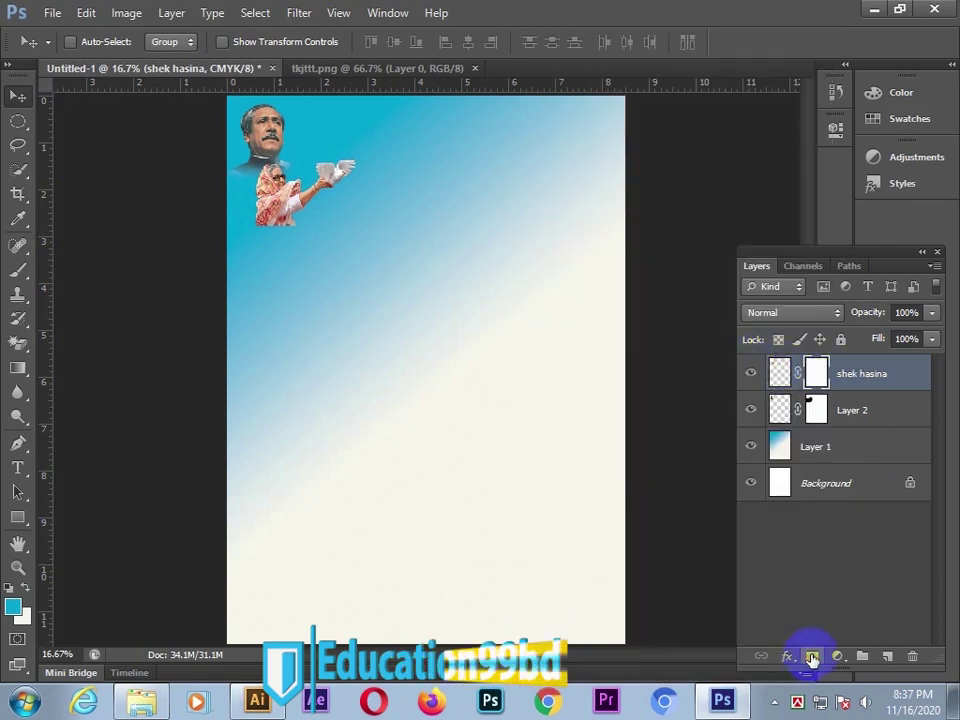
key("d")
key("b")
mouse_move(300, 214)
left_mouse_down()
mouse_move(241, 238)
mouse_move(223, 233)
mouse_move(262, 243)
left_mouse_up()
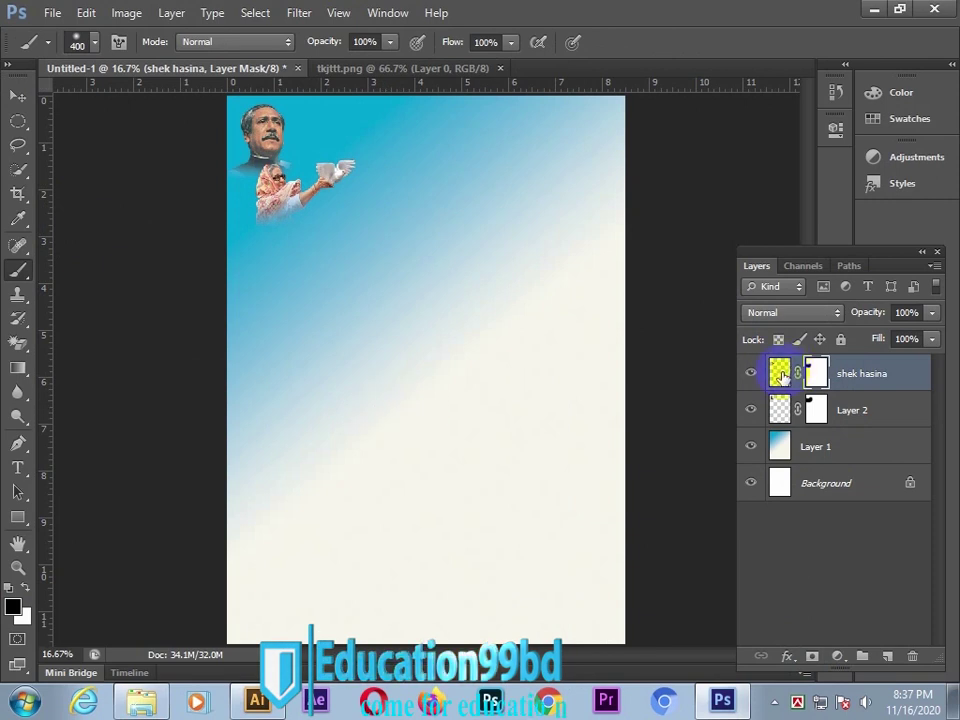
Move the Layer 2 portrait slightly down and toward the page's left edge, and the shek hasina figure down to sit just beneath it.
left_click(779, 410)
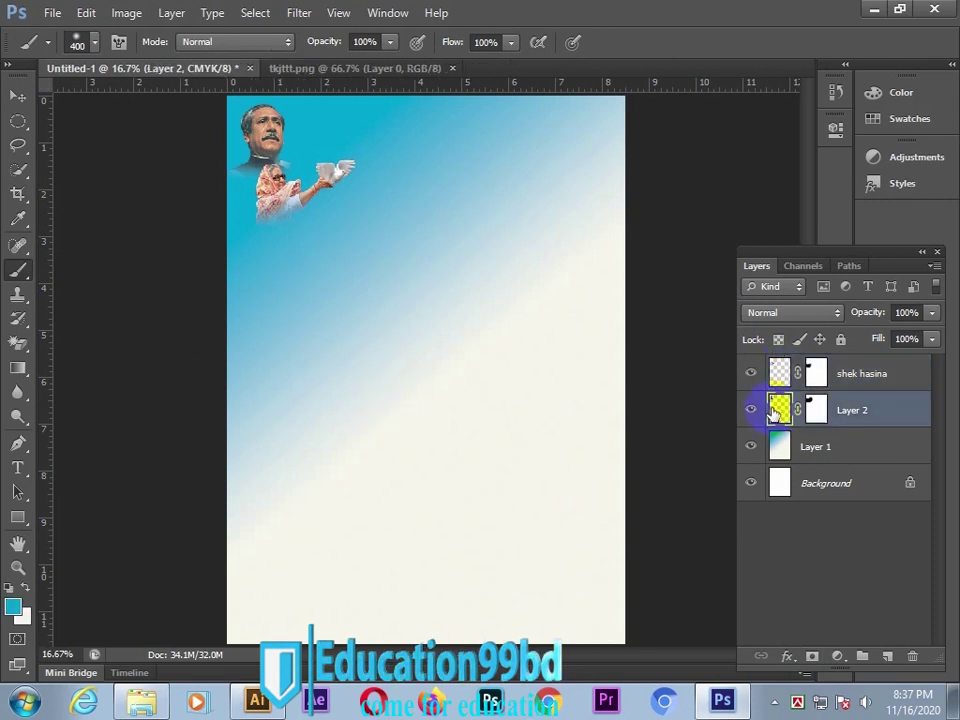
left_click(17, 94)
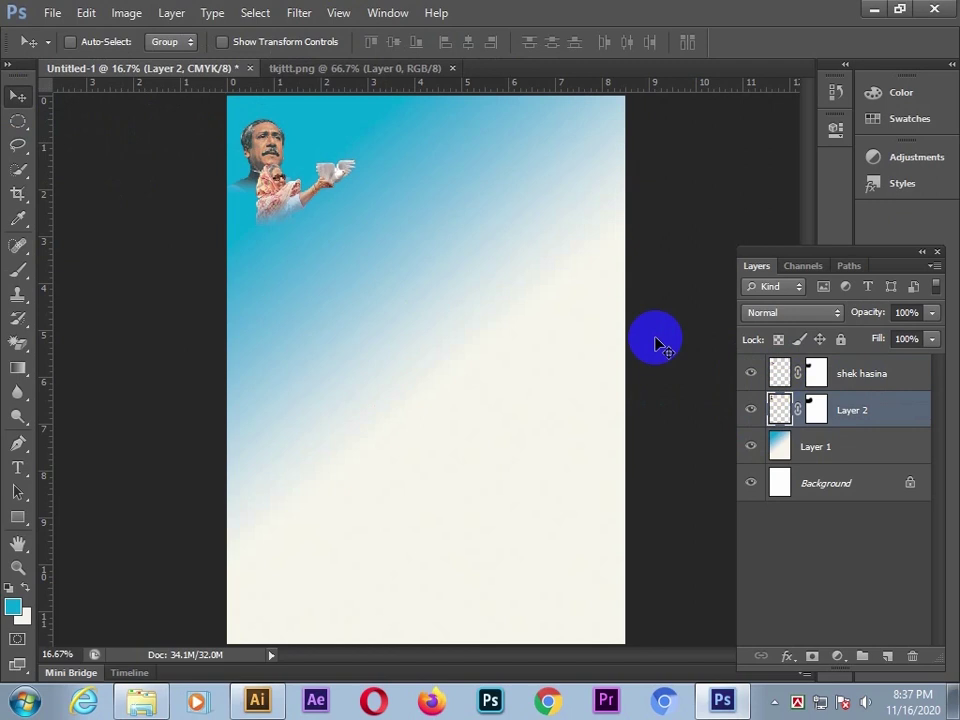
left_click(272, 199, "ctrl")
mouse_move(274, 199)
left_mouse_down()
mouse_move(263, 213)
mouse_move(281, 222)
left_mouse_up()
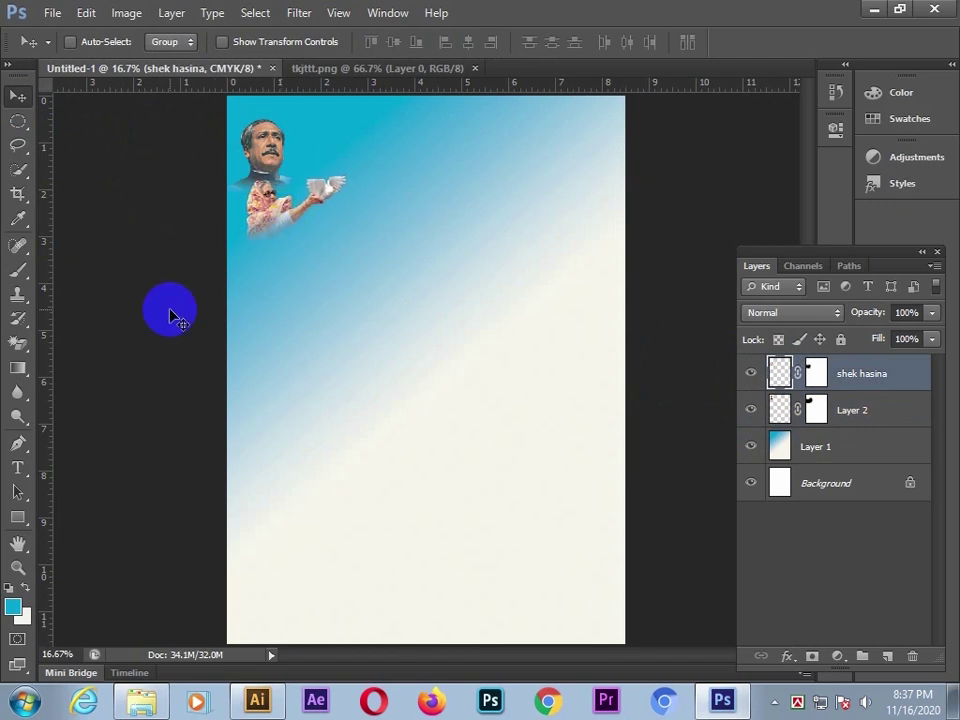
left_click(781, 414)
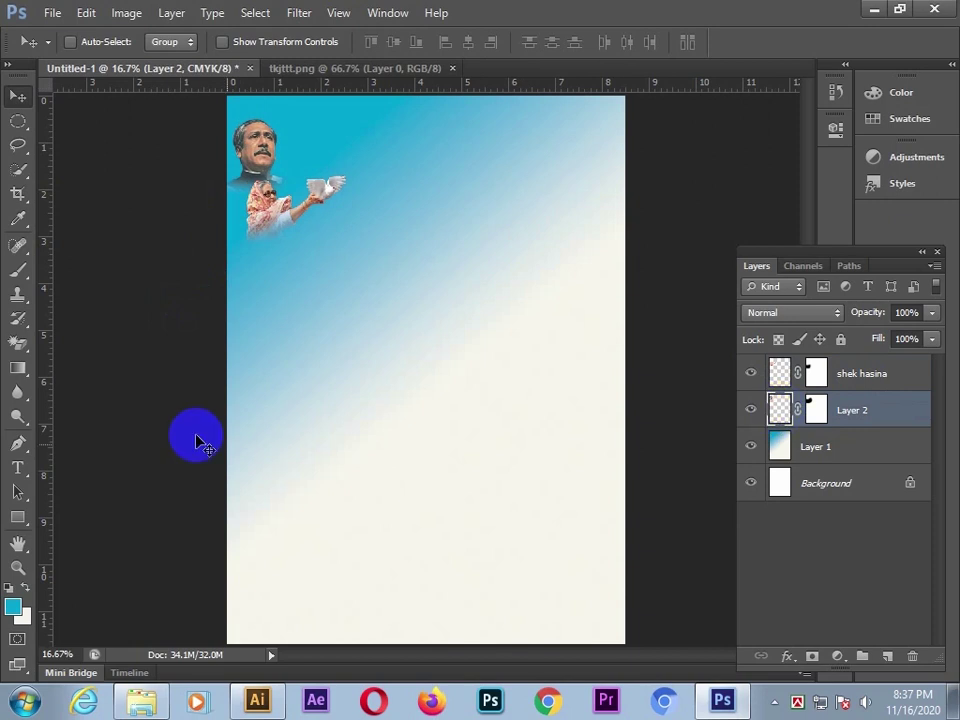
Place the 0000 portrait from the poster work folder, scale it to about 84% and position it near the page's upper-right edge.
left_click(875, 10)
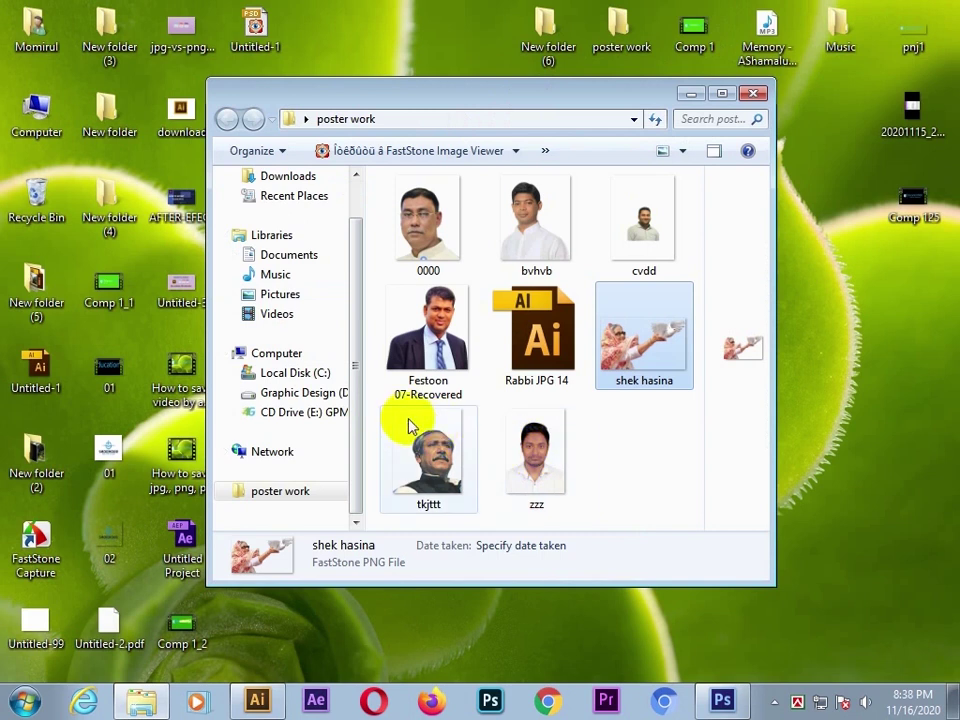
left_click(428, 225)
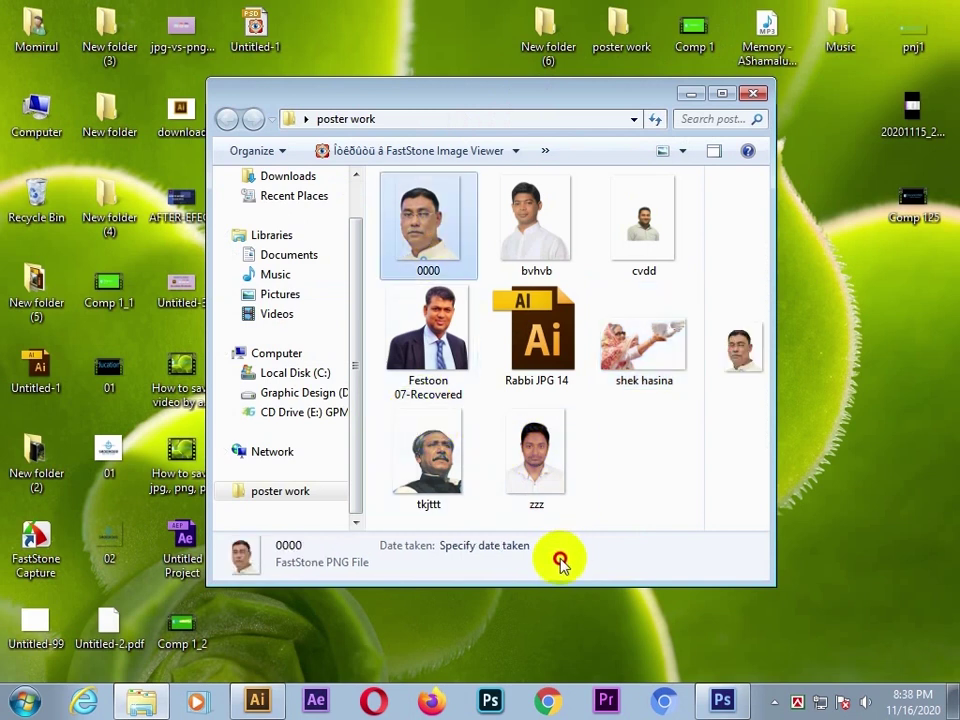
left_click_drag(706, 662, 570, 205)
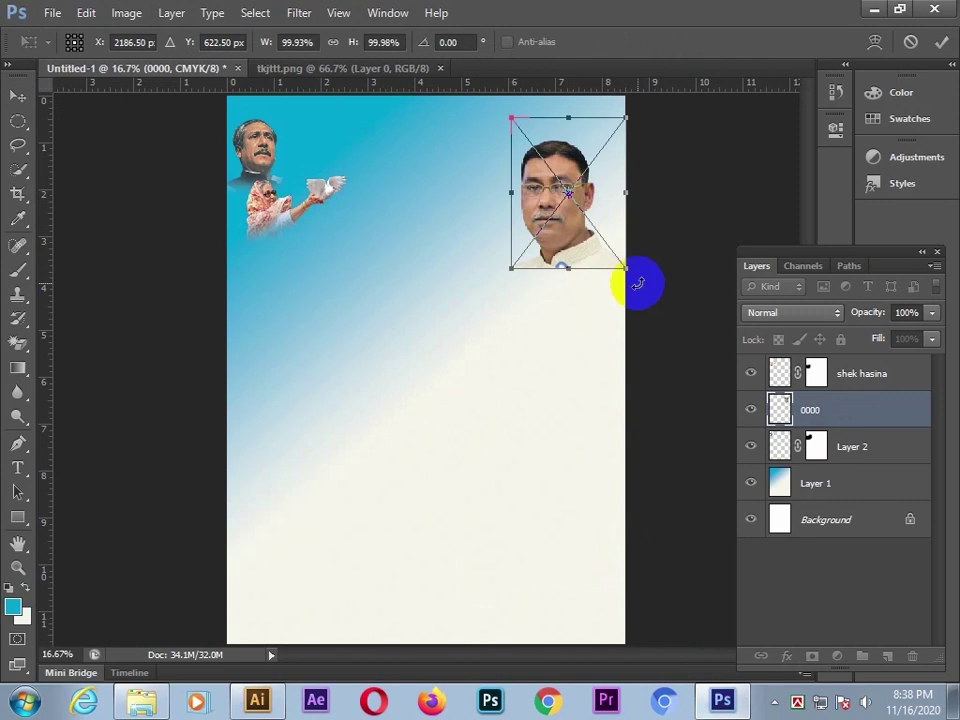
left_click_drag(622, 268, 573, 210)
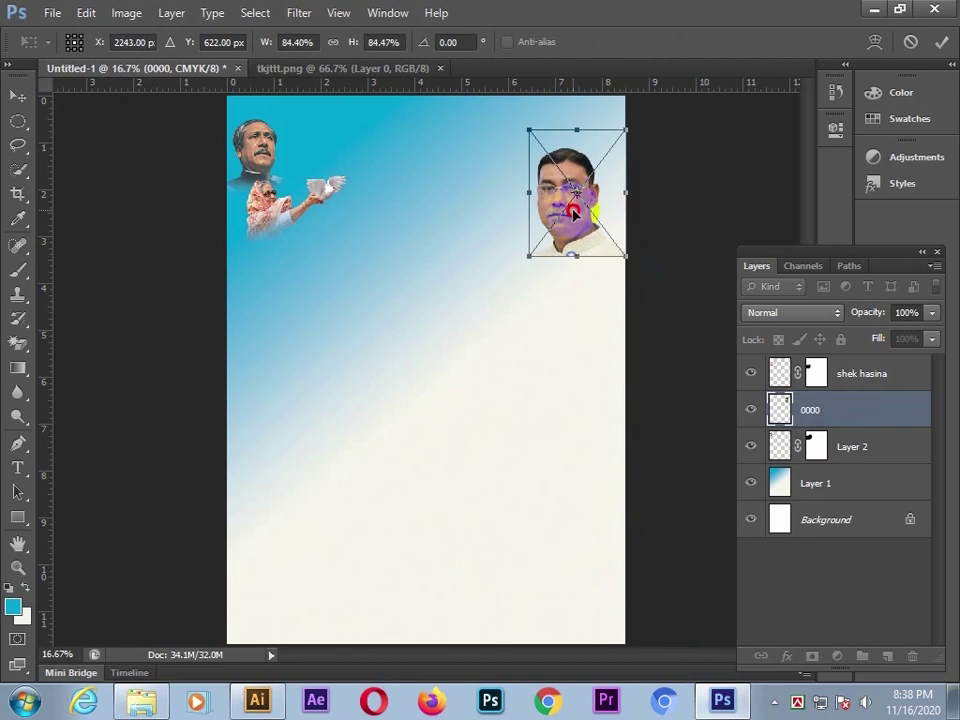
key("Return")
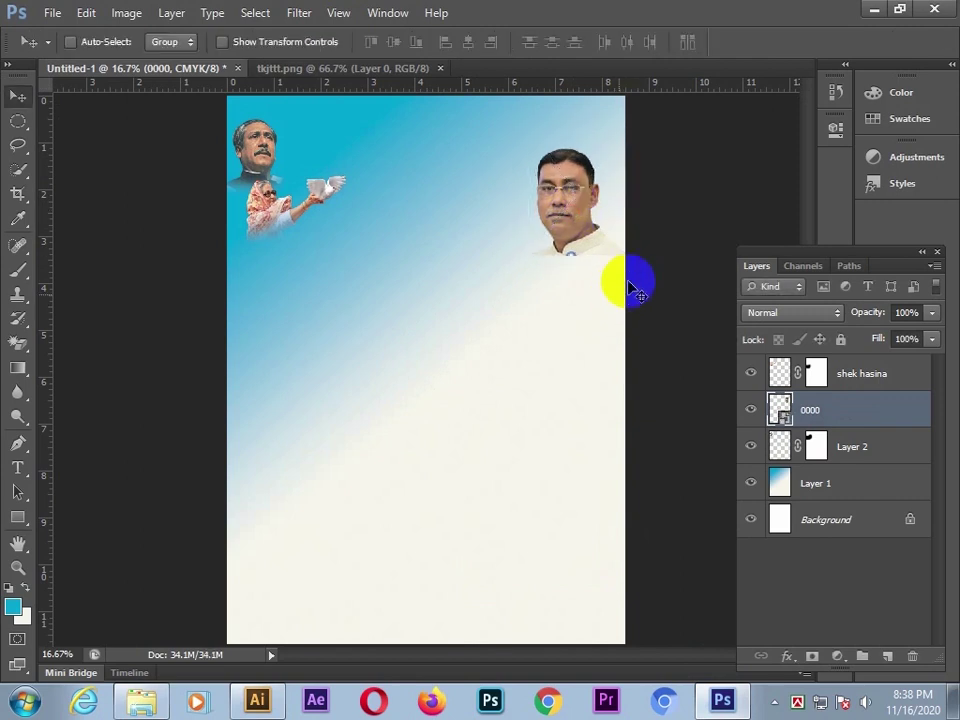
Rasterize the 0000 layer.
right_click(779, 412)
right_click(818, 405)
left_click(656, 221)
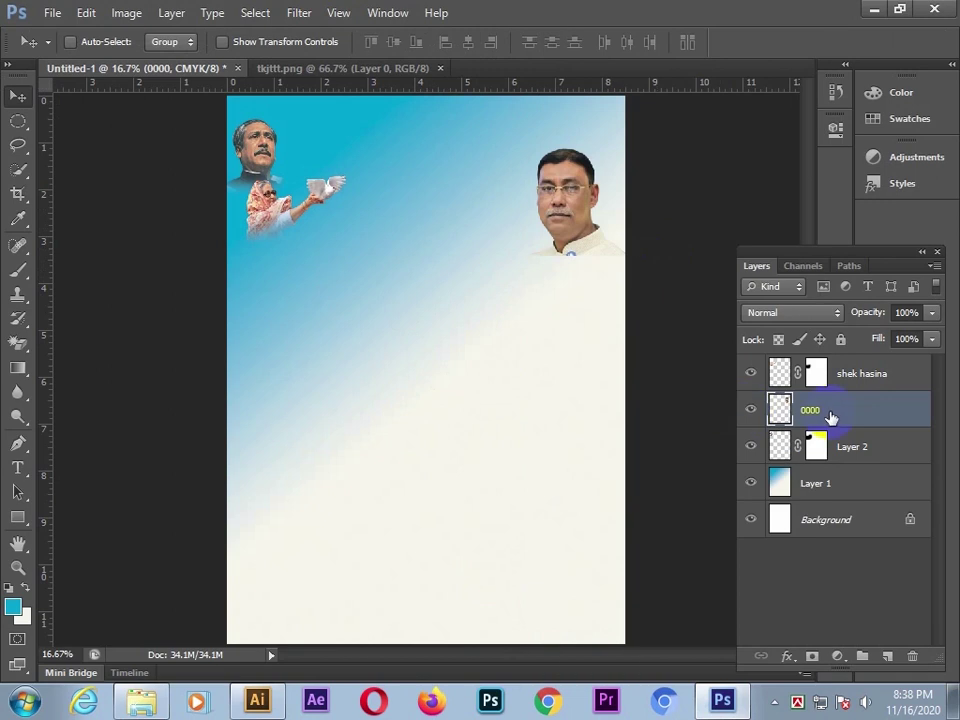
Add a layer mask to the 0000 layer and fade the portrait's lower edge with a soft black brush.
left_click(813, 655)
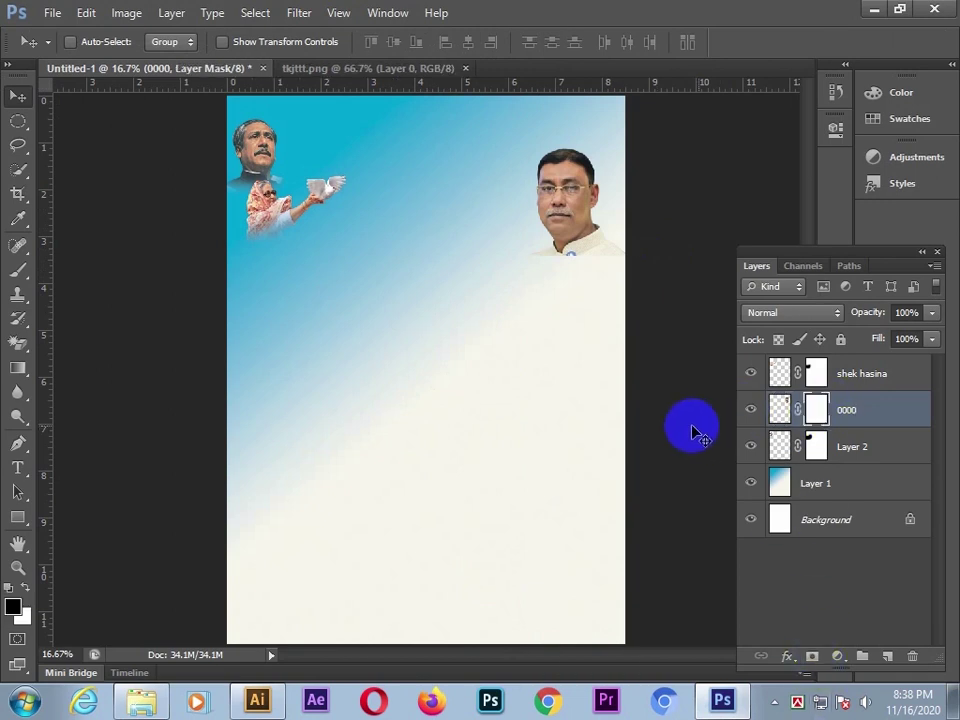
key("b")
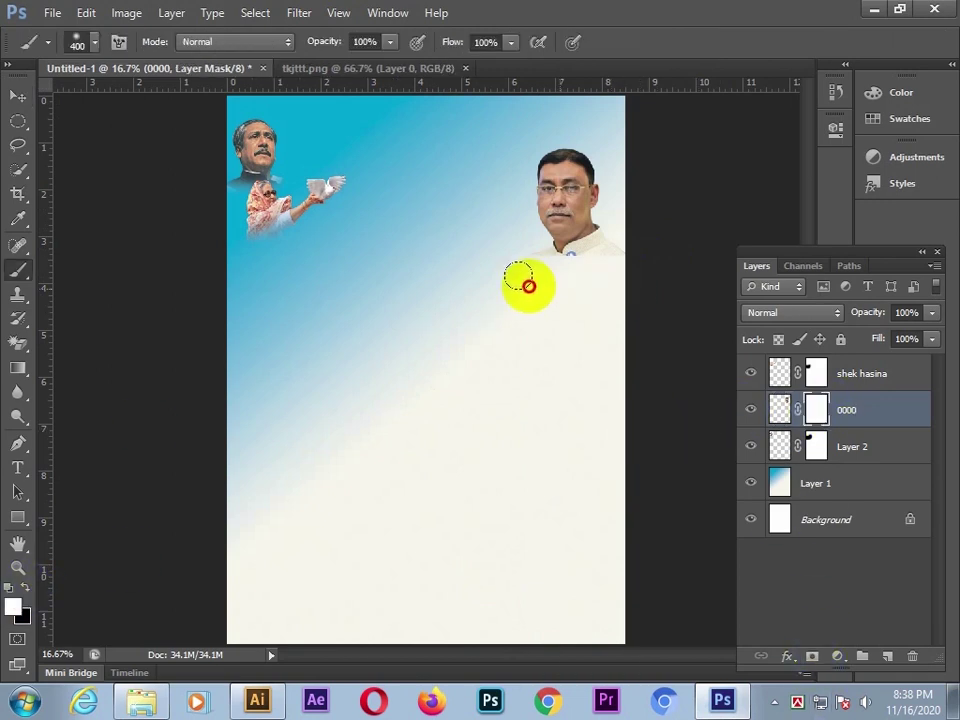
mouse_move(579, 309)
left_mouse_down()
mouse_move(523, 272)
mouse_move(551, 276)
mouse_move(615, 317)
left_mouse_up()
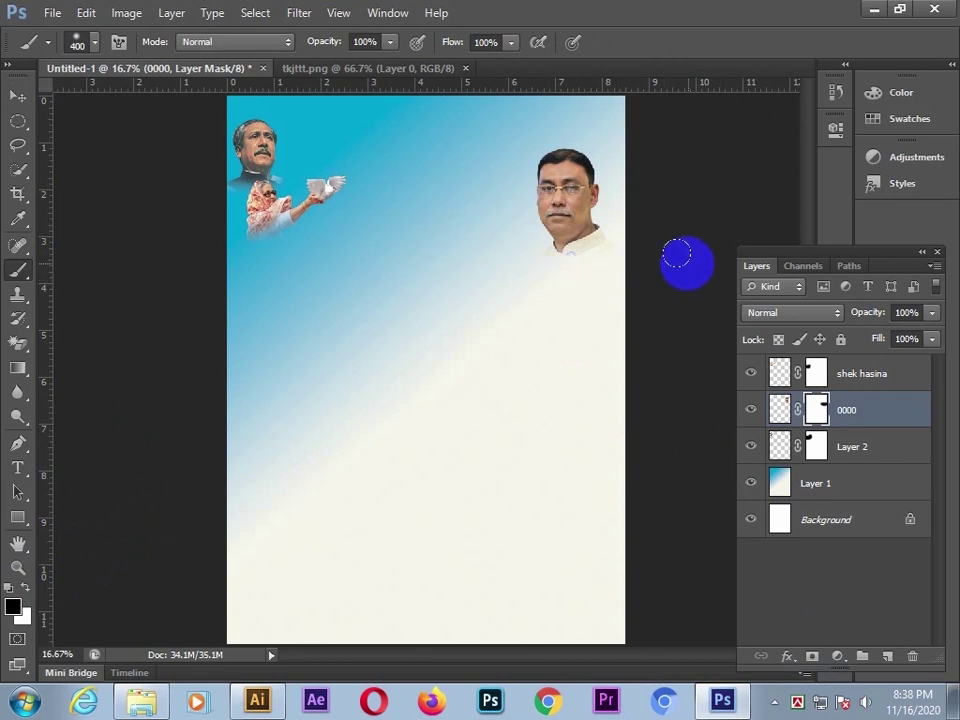
Nudge the 0000 portrait and the shek hasina figure slightly toward the page's right side.
key("ctrl+t")
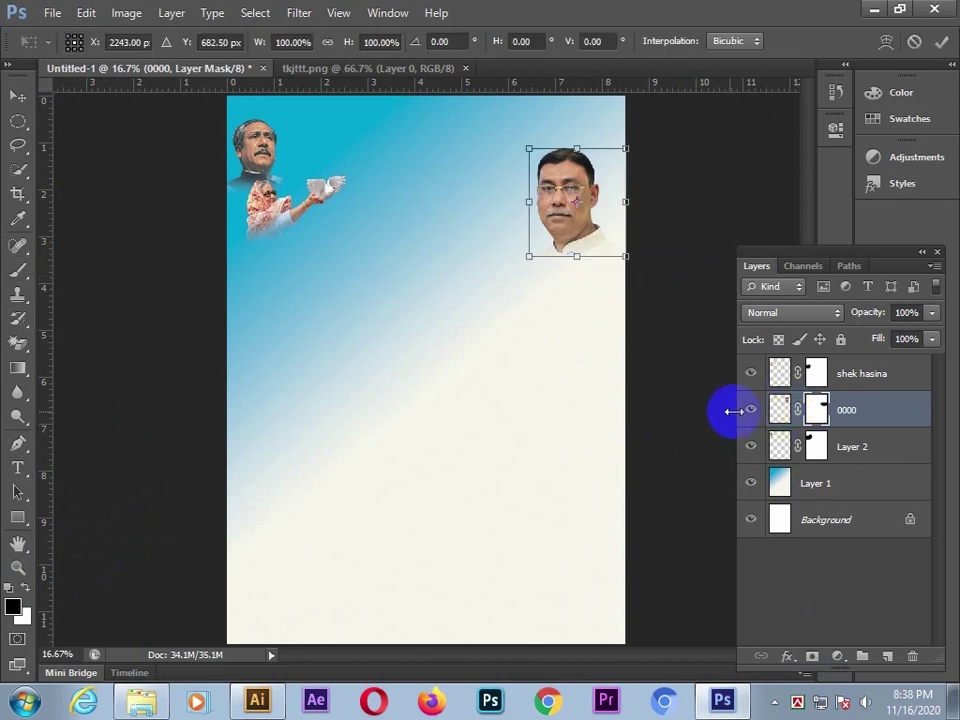
key("b")
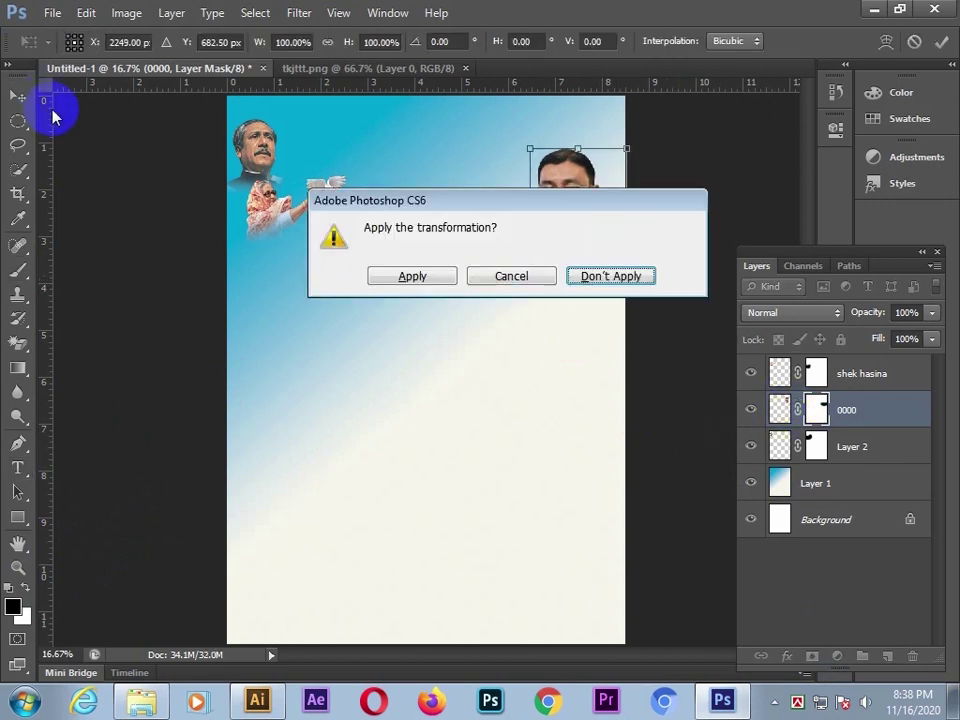
left_click(409, 277)
left_click(778, 373)
left_click(778, 446)
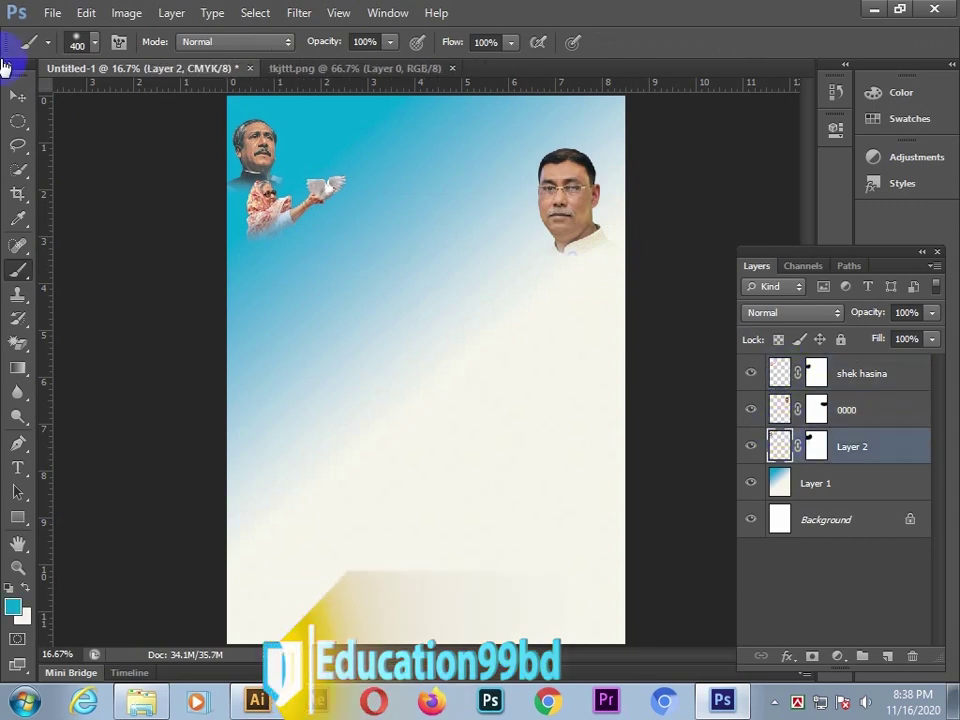
left_click(18, 96)
left_click(776, 369)
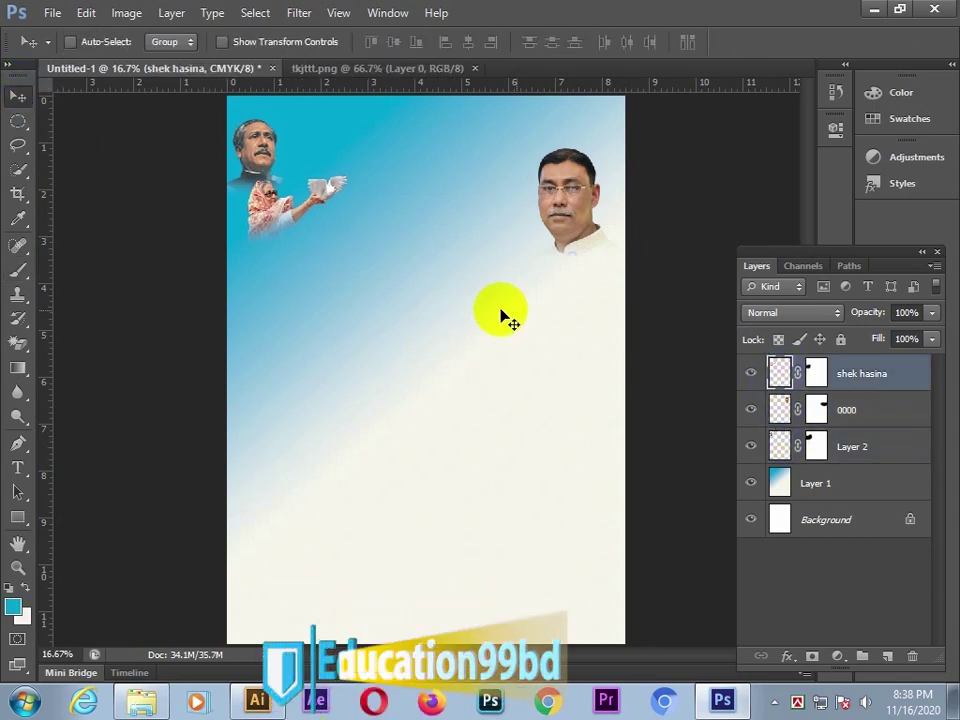
left_click_drag(425, 312, 432, 316)
left_click(780, 409)
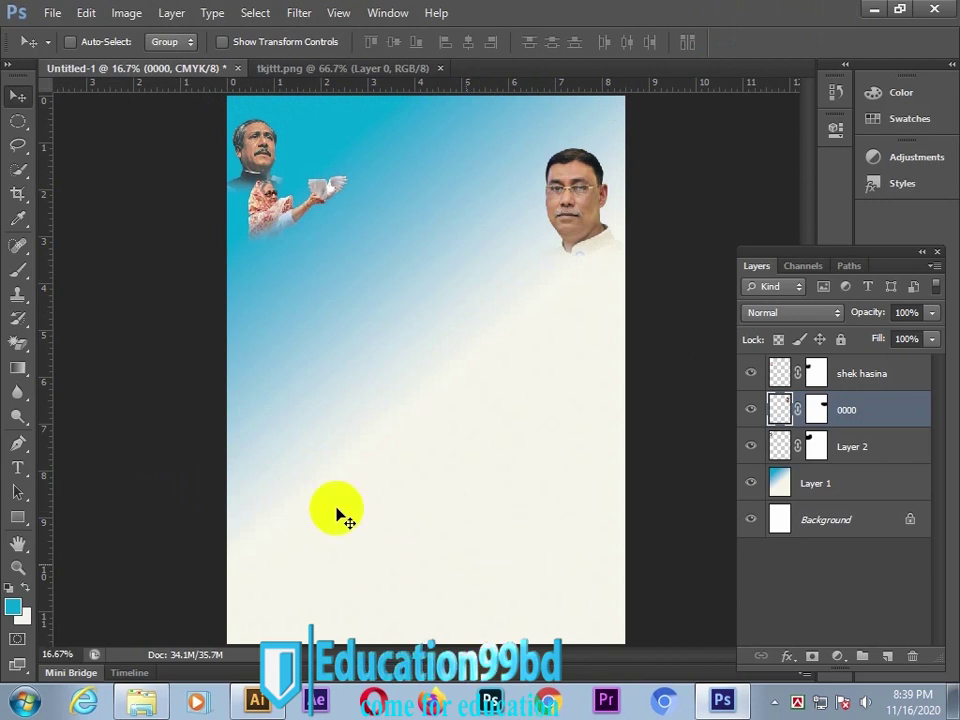
Place the bvhvb portrait from the poster work folder, flipped horizontally and scaled down at the page's left-middle area, and rasterize its layer.
left_click(873, 11)
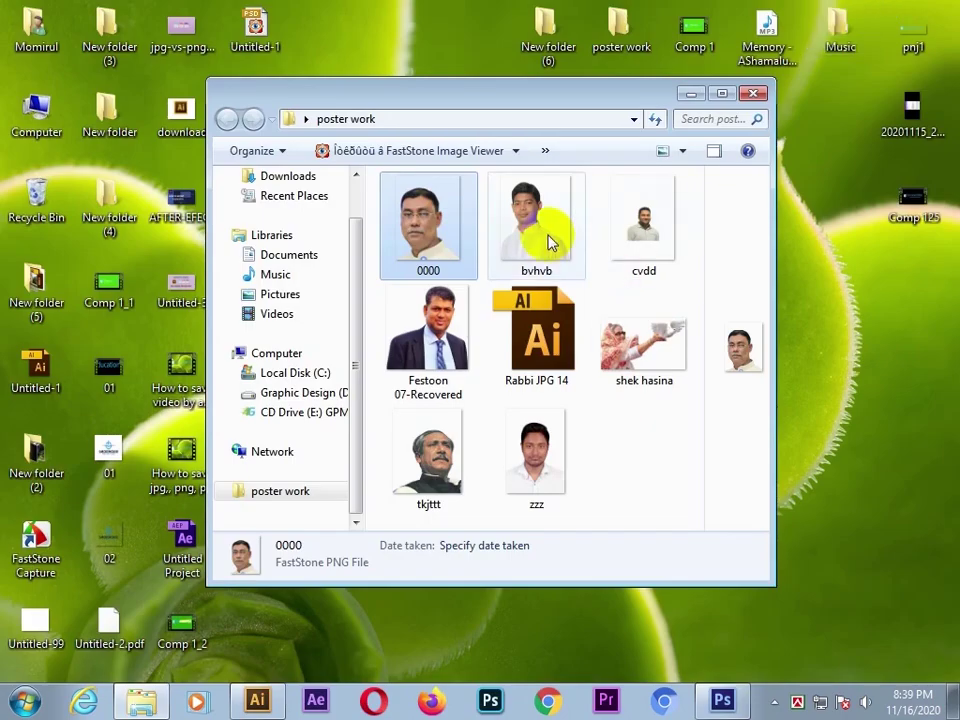
left_click_drag(551, 242, 356, 390)
right_click(446, 425)
left_click(488, 383)
left_click_drag(476, 530, 411, 443)
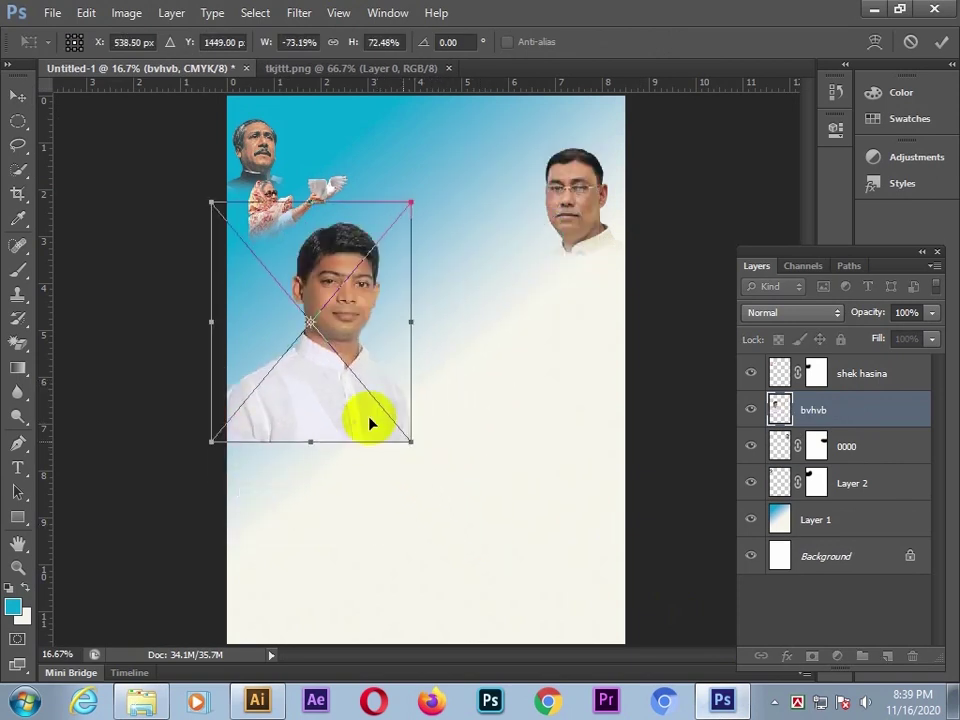
left_click_drag(367, 406, 373, 422)
left_click_drag(418, 454, 380, 424)
left_click_drag(321, 364, 336, 451)
key("Return")
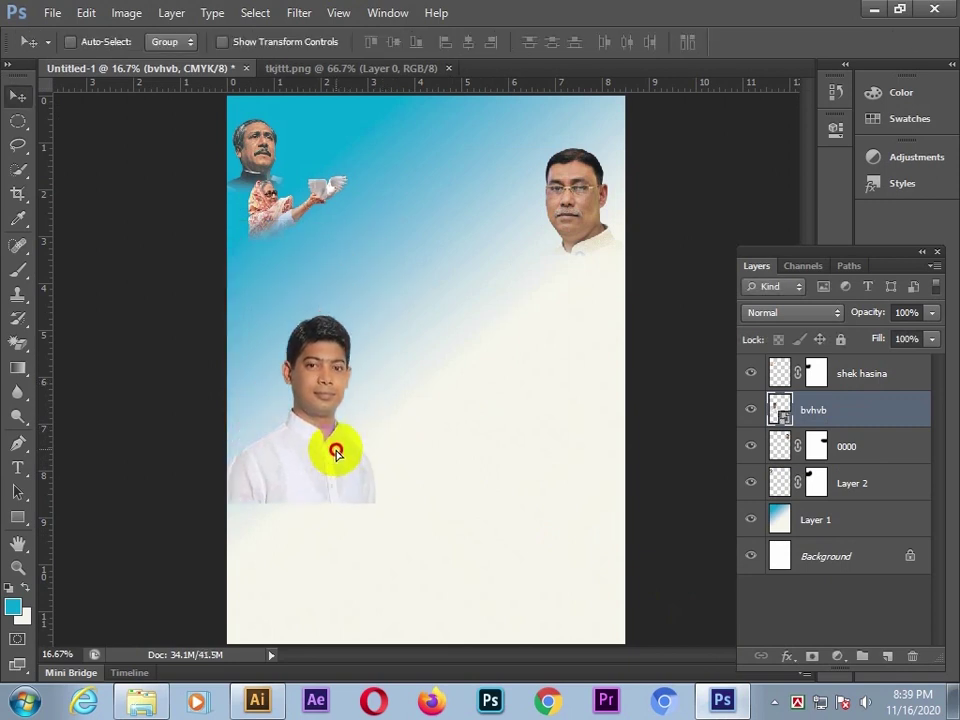
right_click(832, 418)
left_click(622, 218)
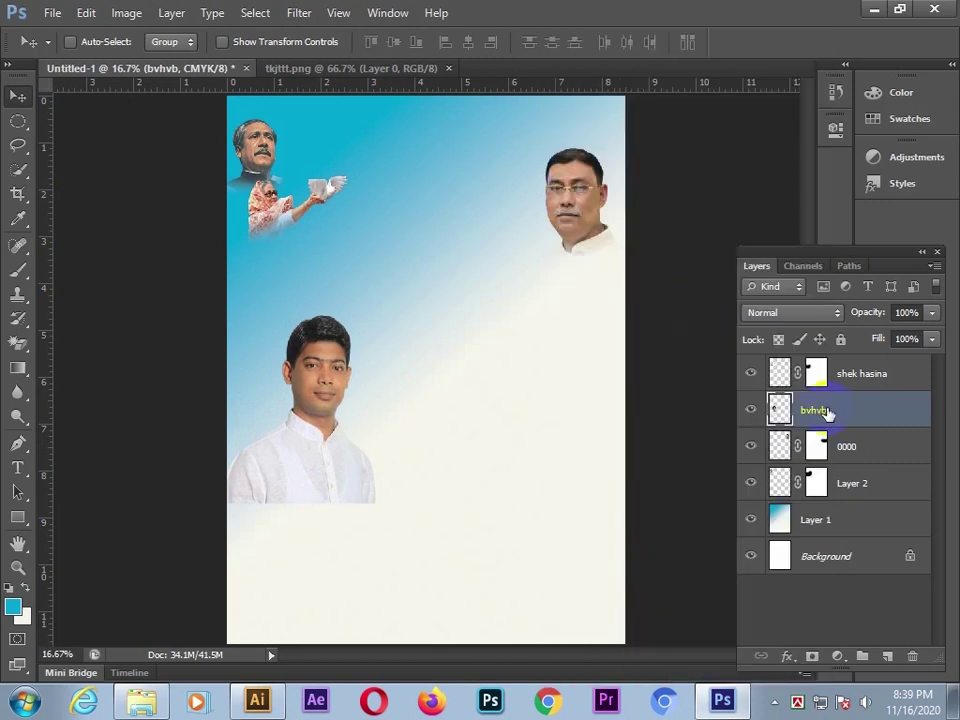
Fade the bvhvb portrait's lower edge with a soft black brush on a layer mask, and move it slightly down toward the page's left edge.
left_click(812, 658)
key("b")
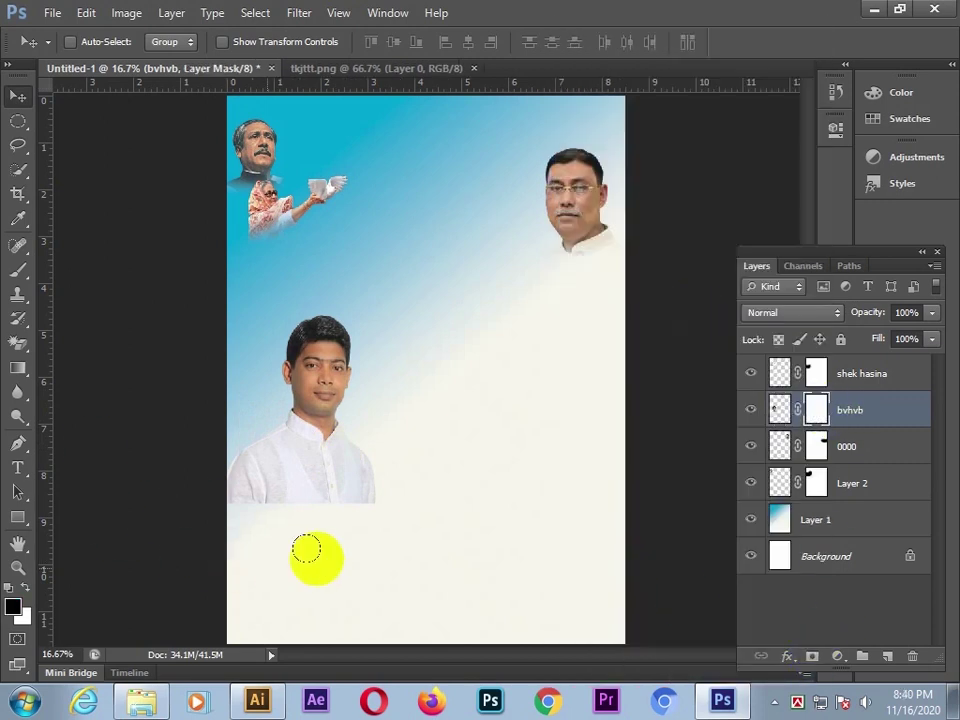
mouse_move(311, 553)
left_mouse_down()
mouse_move(260, 519)
mouse_move(218, 519)
mouse_move(430, 489)
mouse_move(398, 523)
mouse_move(400, 497)
mouse_move(100, 525)
mouse_move(168, 490)
mouse_move(410, 554)
mouse_move(398, 544)
mouse_move(53, 566)
left_mouse_up()
left_click(16, 97)
mouse_move(330, 445)
left_mouse_down()
mouse_move(315, 429)
mouse_move(316, 459)
mouse_move(315, 448)
left_mouse_up()
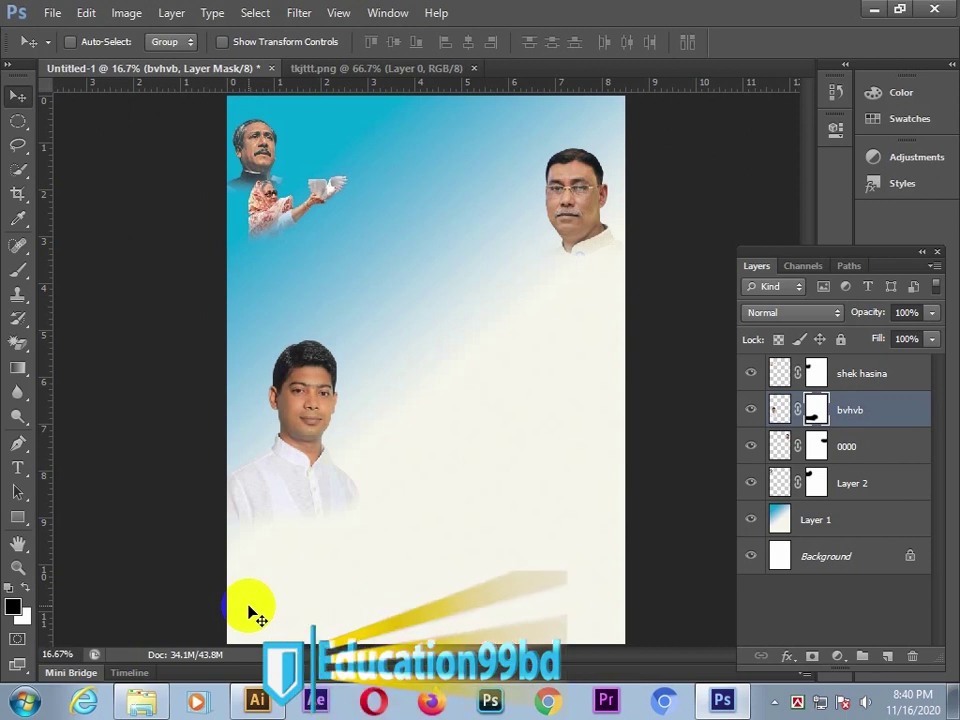
Save the document as Untitled-1.psd in the poster work folder on the Desktop.
key("ctrl+s")
left_click(76, 172)
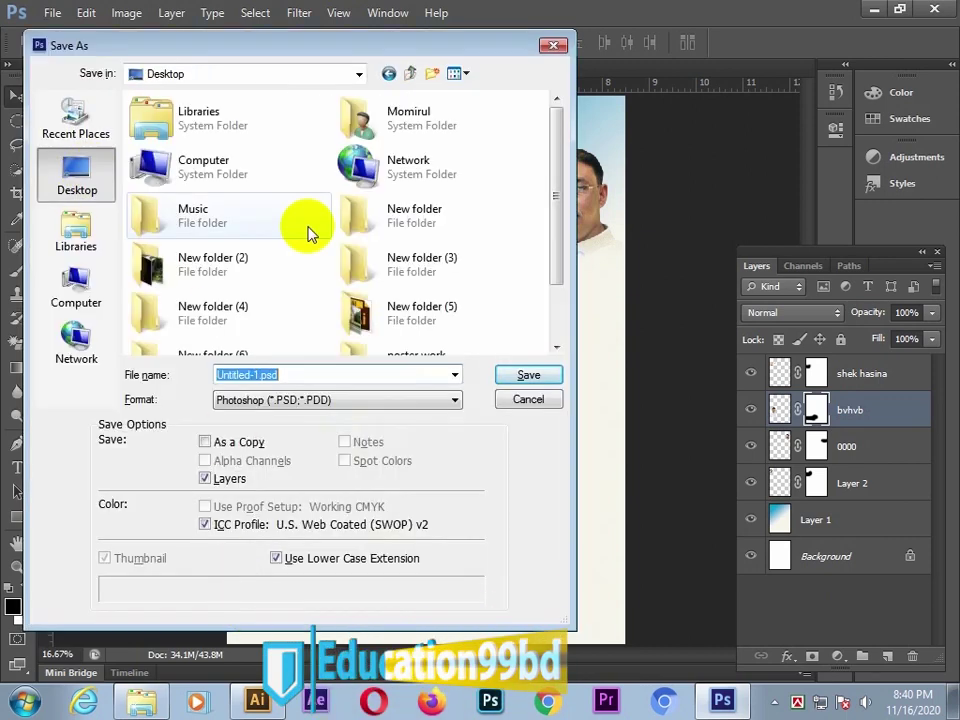
scroll(530, 230, "down", 3)
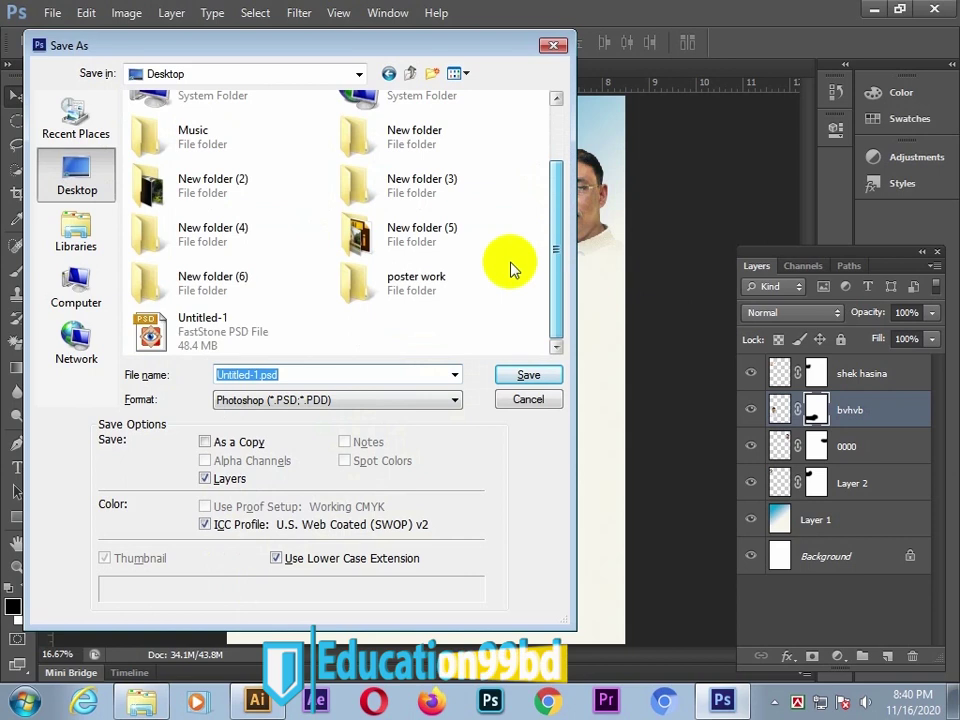
double_click(394, 274)
left_click(528, 376)
left_click(687, 208)
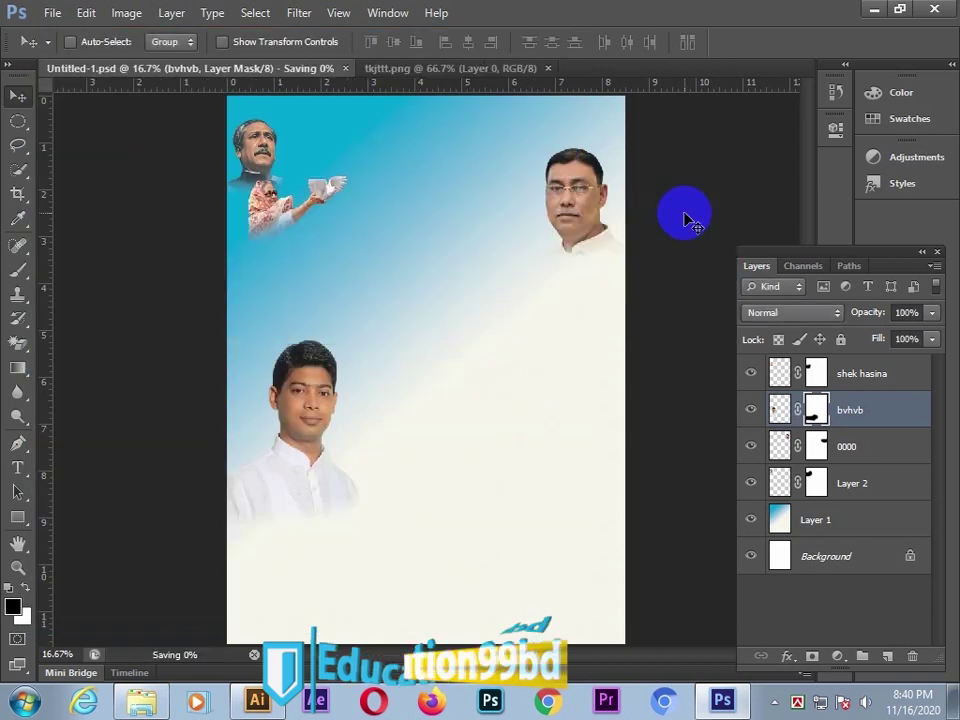
Switch to Illustrator and create a portrait CMYK document 8.5 in wide and 11.69 in high.
left_click(262, 702)
left_click(54, 15)
left_click(103, 38)
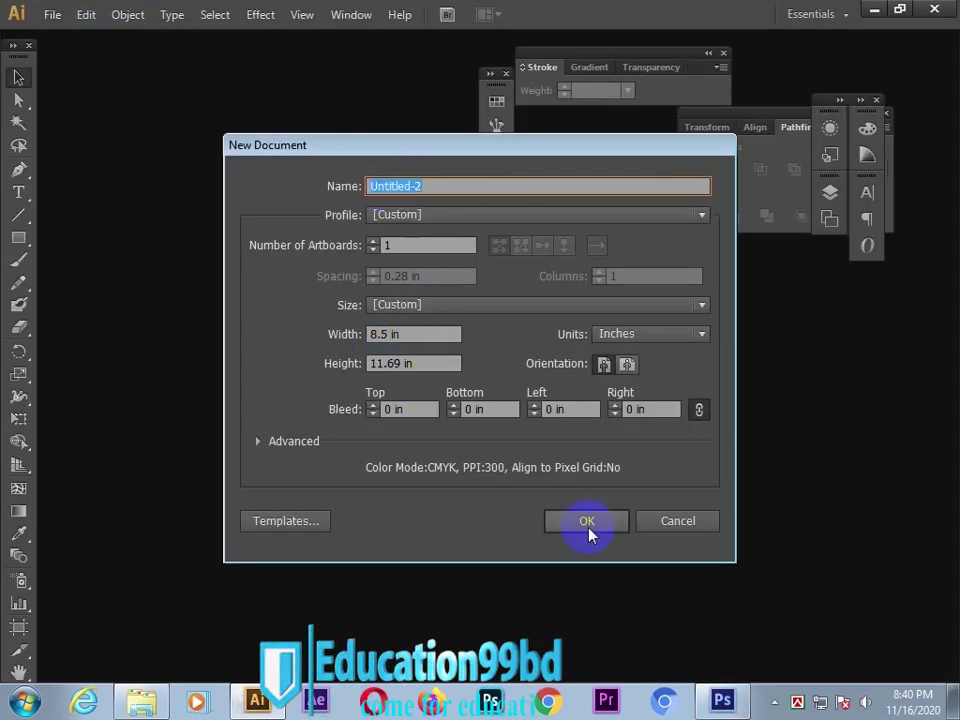
left_click(587, 522)
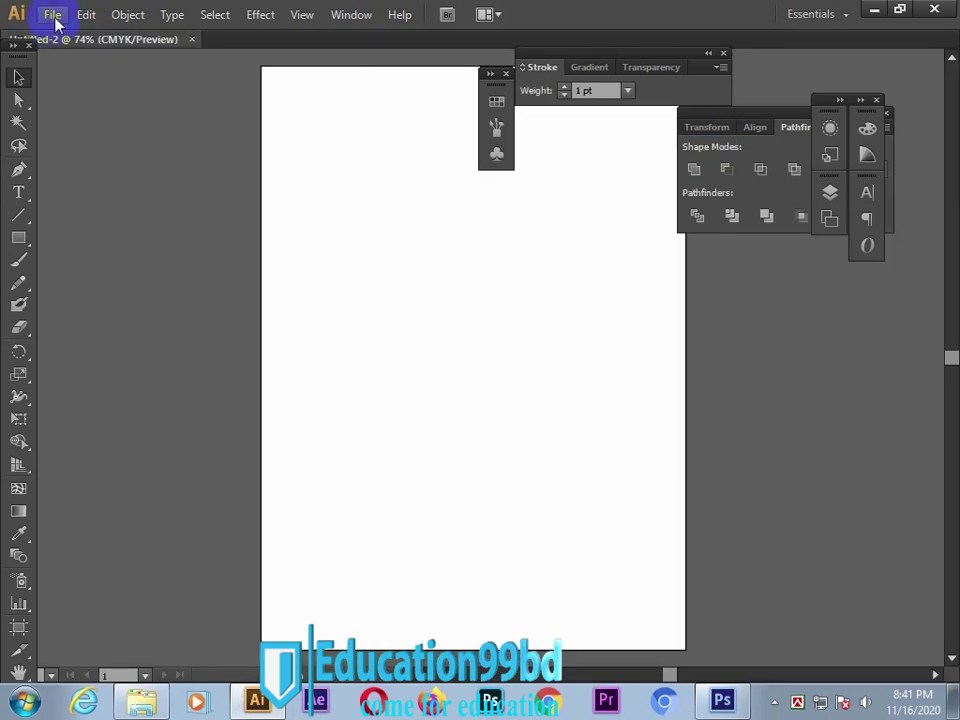
Place the saved Untitled-1 poster PSD from the Desktop's poster work folder onto the artboard and deselect it.
left_click(53, 15)
left_click(100, 320)
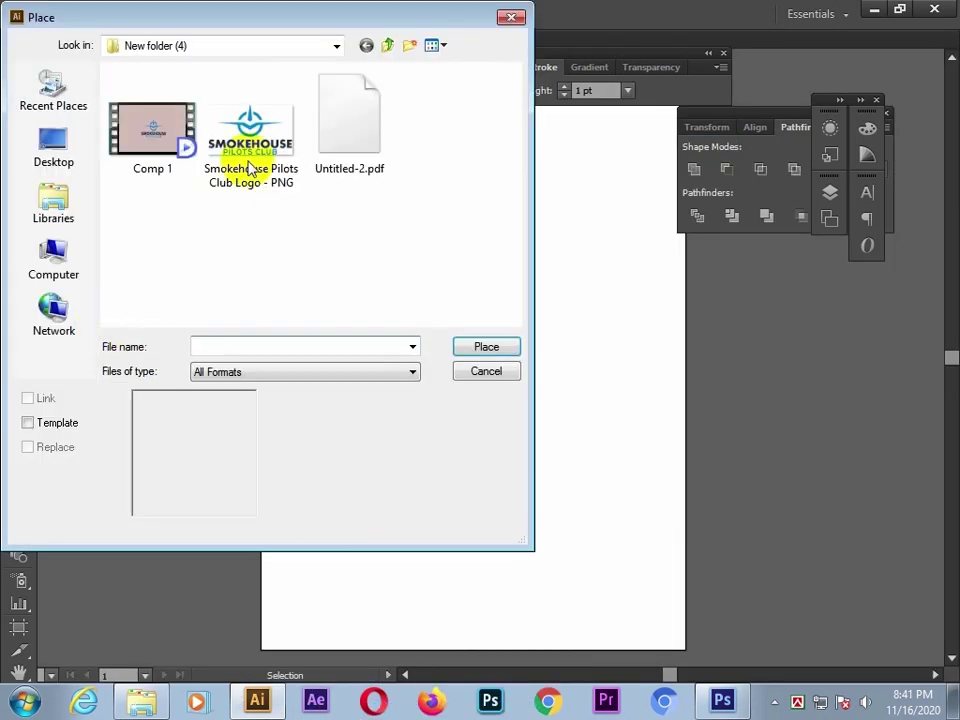
left_click(50, 150)
left_click_drag(524, 121, 516, 186)
double_click(182, 224)
left_click(458, 222)
left_click(486, 346)
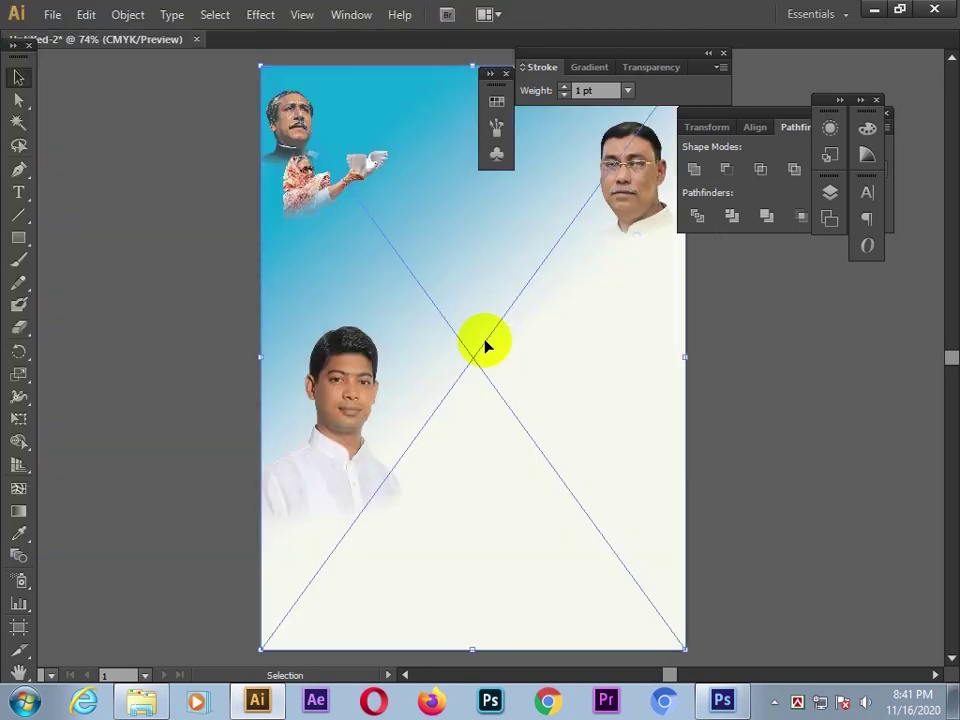
key("Return")
key("Escape")
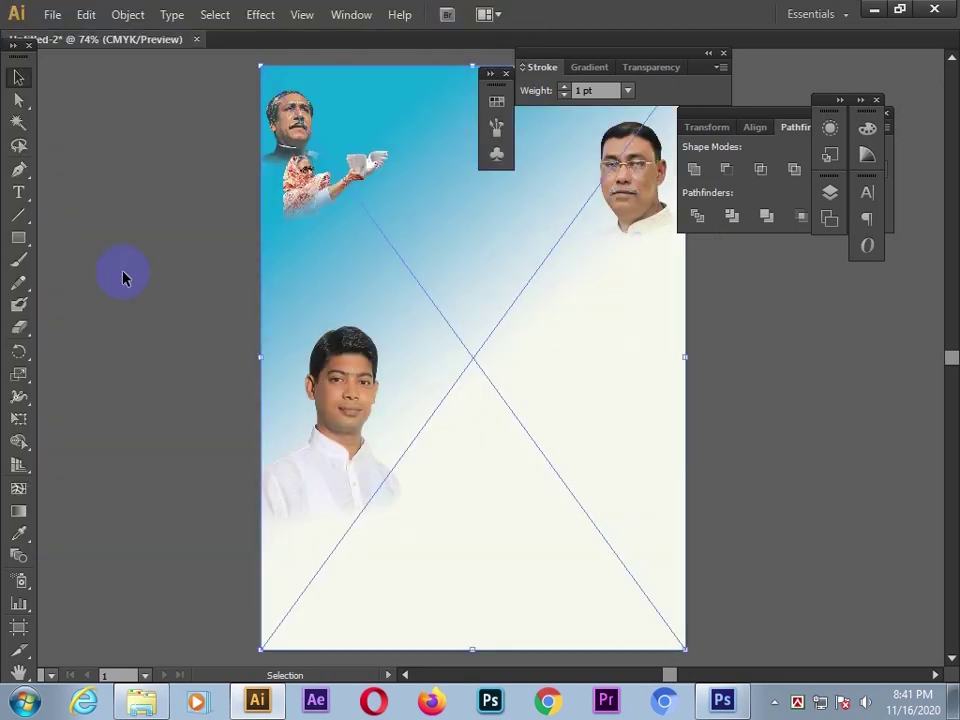
left_click(107, 229)
Set the font to SutonnyMJ and add the text "বিসমিল্লাহির রাহমানির রাহিম" near the poster's top centre.
scroll(170, 360, "up", 2)
scroll(170, 360, "down", 4)
scroll(170, 360, "up", 4)
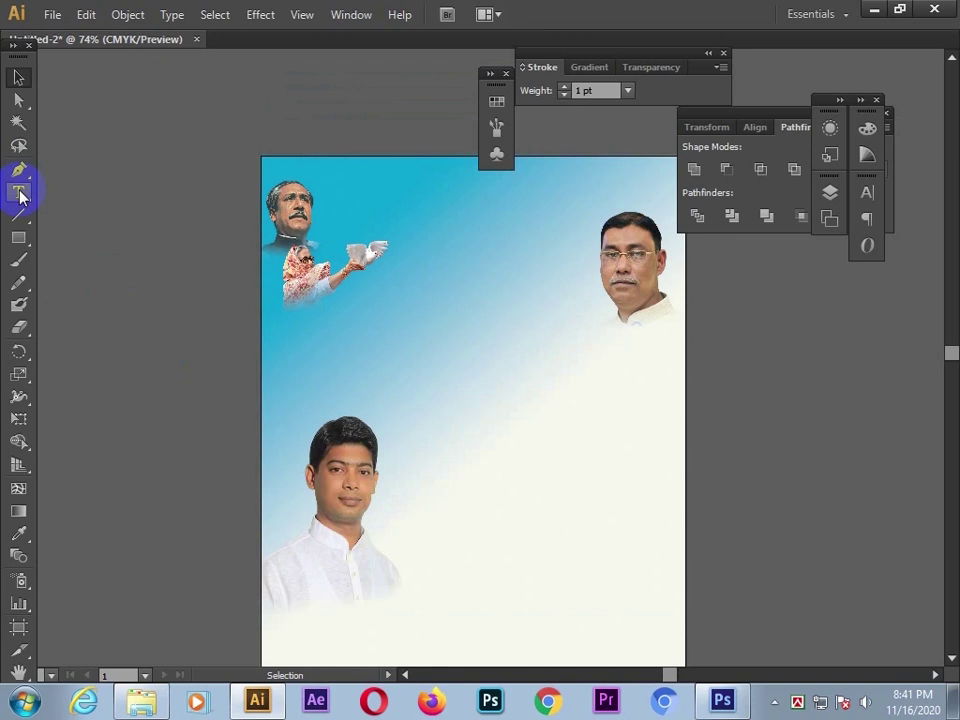
left_click(867, 197)
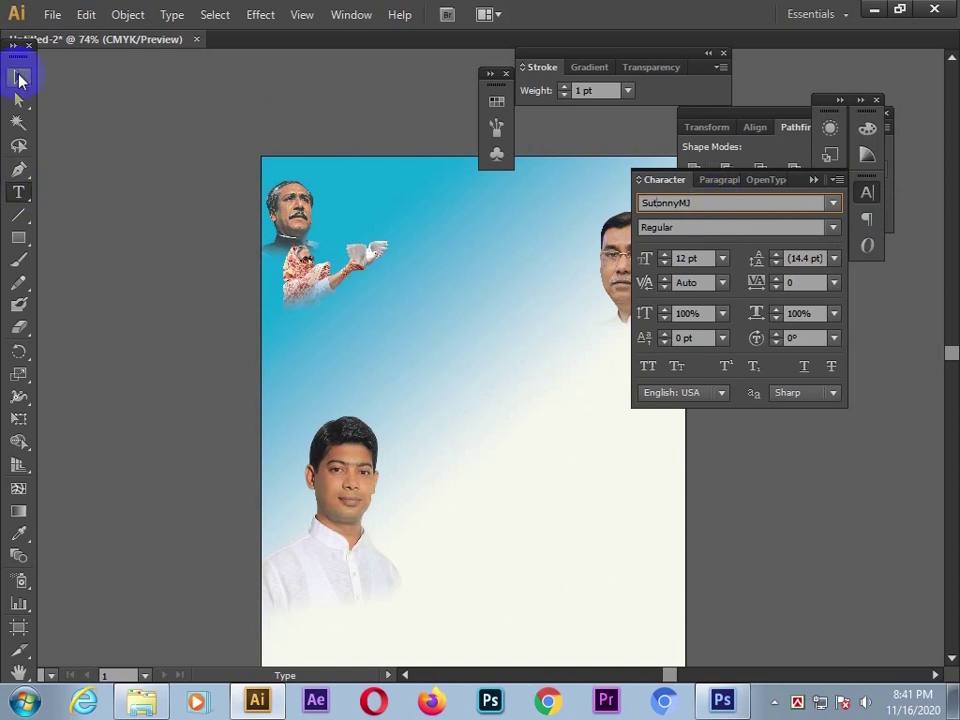
left_click(19, 78)
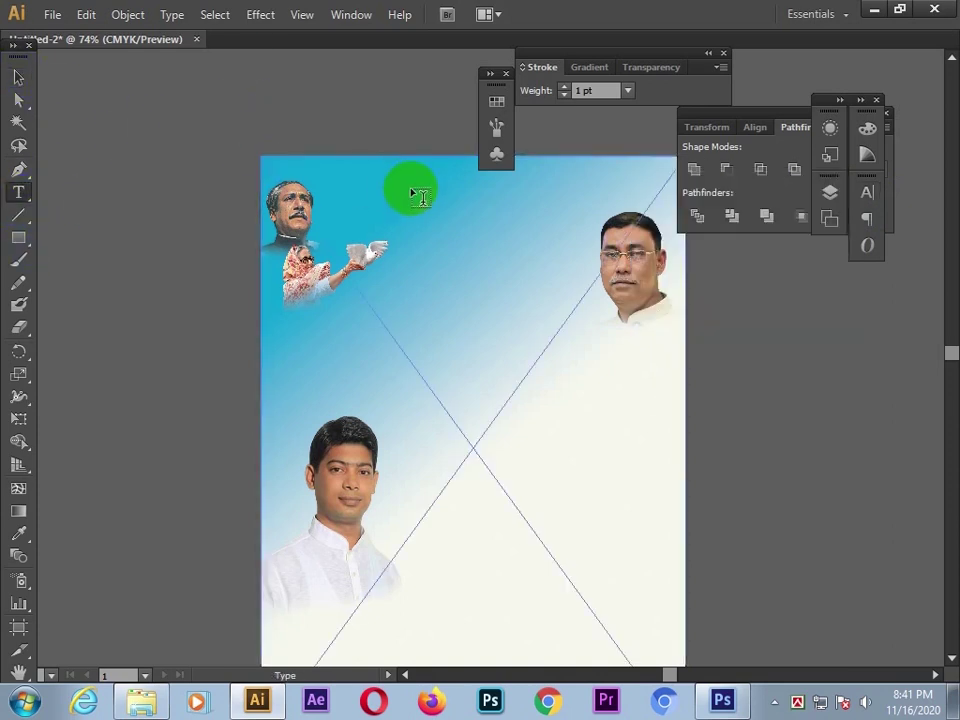
left_click(434, 224)
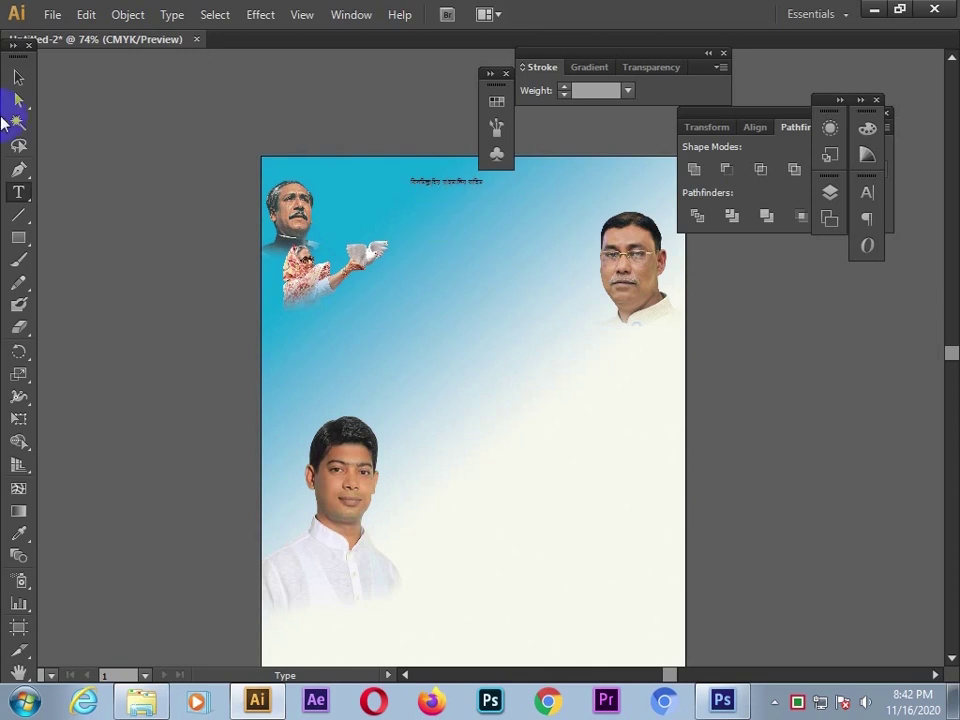
Enlarge the "বিসমিল্লাহির রাহমানির রাহিম" text and move it up close to the poster's top edge.
left_click(18, 77)
left_click(867, 192)
left_click(604, 514)
left_click(512, 182)
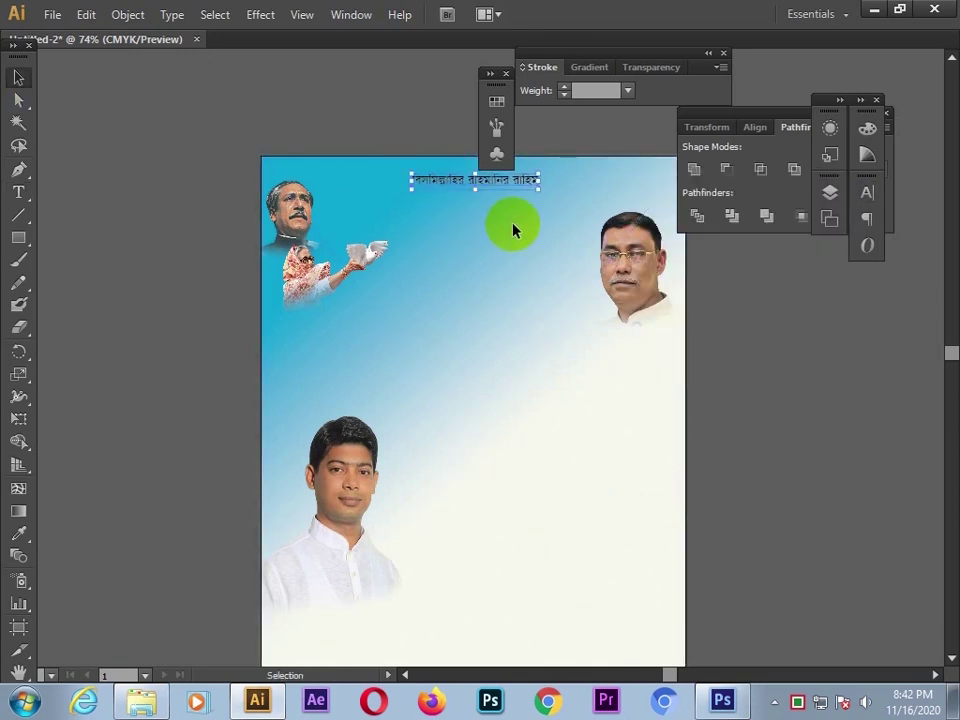
left_click(506, 74)
left_click(862, 128)
left_click(483, 190)
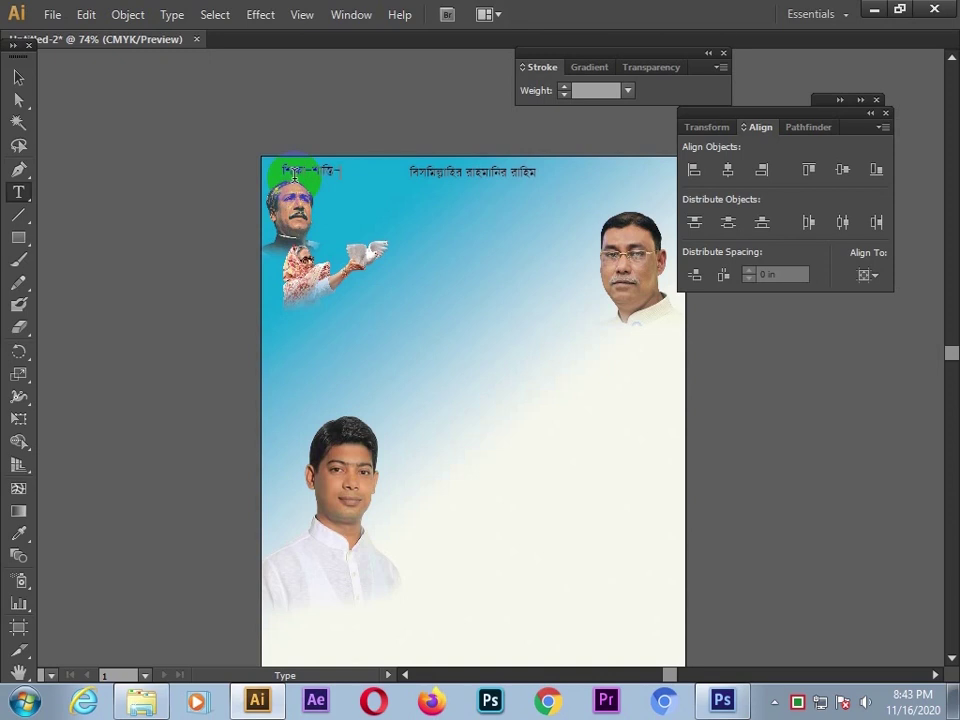
Add the slogan "শিক্ষা-শান্তি-প্রগতি" and position it over the top of the upper-left portrait.
left_click_drag(348, 170, 355, 179)
left_click(350, 105)
left_click(364, 182)
left_click_drag(468, 182, 468, 184)
left_click(344, 184)
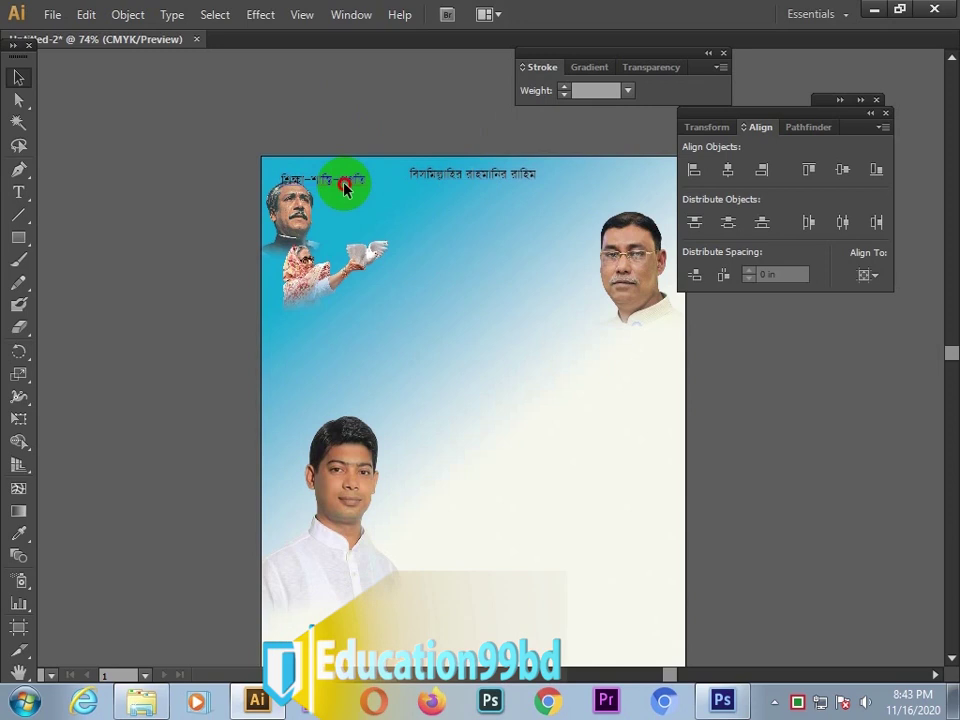
Add the slogan "জয় বাংলা জয় বঙ্গবন্ধু" above the upper-right portrait and deselect it.
left_click(17, 193)
left_click(596, 188)
type("জ")
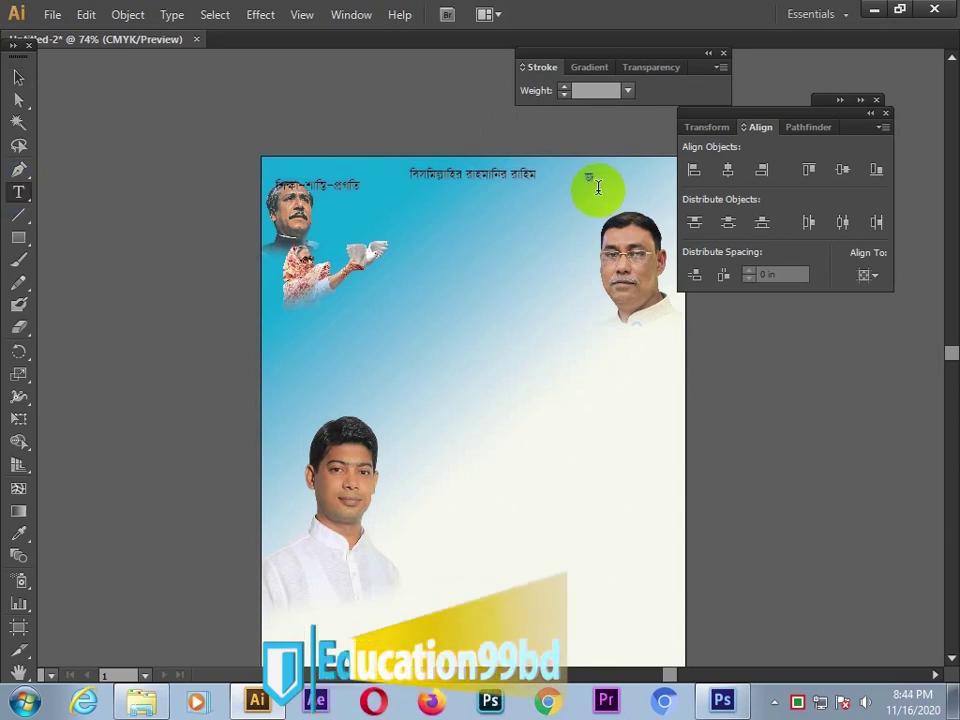
type("য় বাংলা জয় ব")
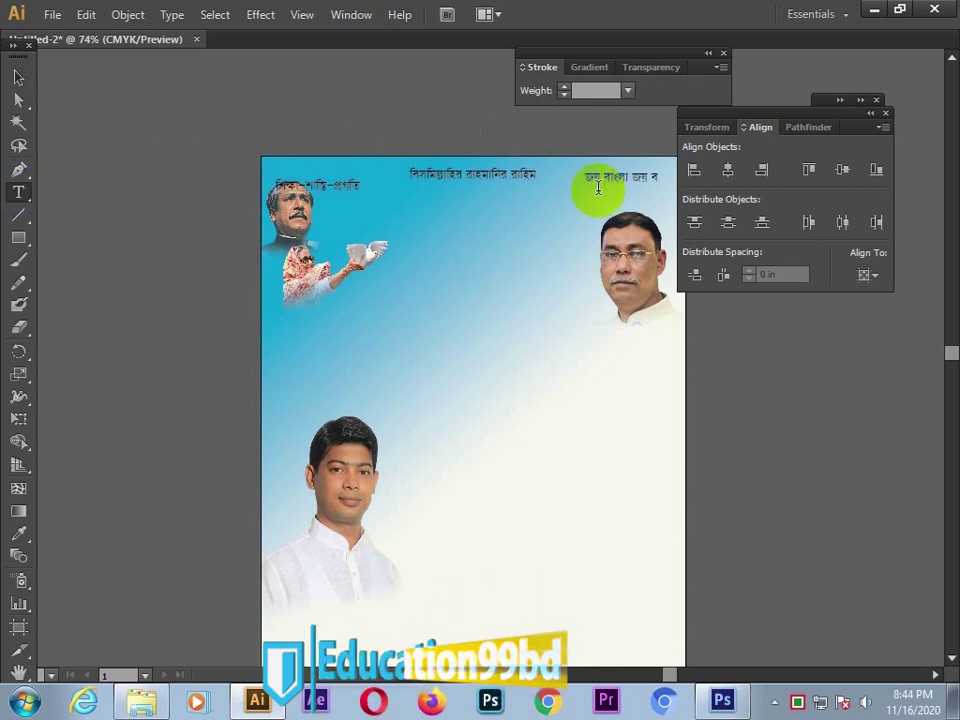
type("ঙ্গবন্ধু")
key("Escape")
left_click(222, 87)
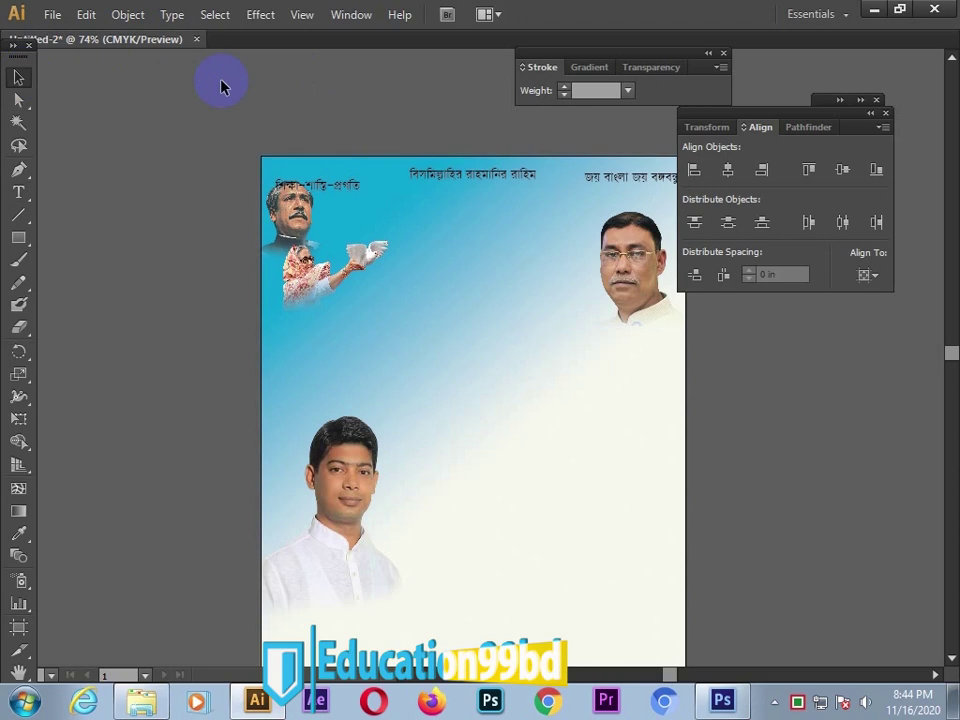
Show the rulers, add a horizontal guide under the side slogans and move the "জয় বাংলা জয় বঙ্গবন্ধু" slogan down to it.
key("ctrl+r")
key("ctrl+r")
key("c")
key("ctrl+r")
left_click_drag(311, 56, 322, 190)
left_click(18, 78)
left_click_drag(639, 178, 662, 188)
left_click(825, 115)
left_click(190, 180)
Draw a rectangle covering the whole artboard and give it no fill and a black stroke.
left_click(18, 238)
scroll(258, 200, "down", 1)
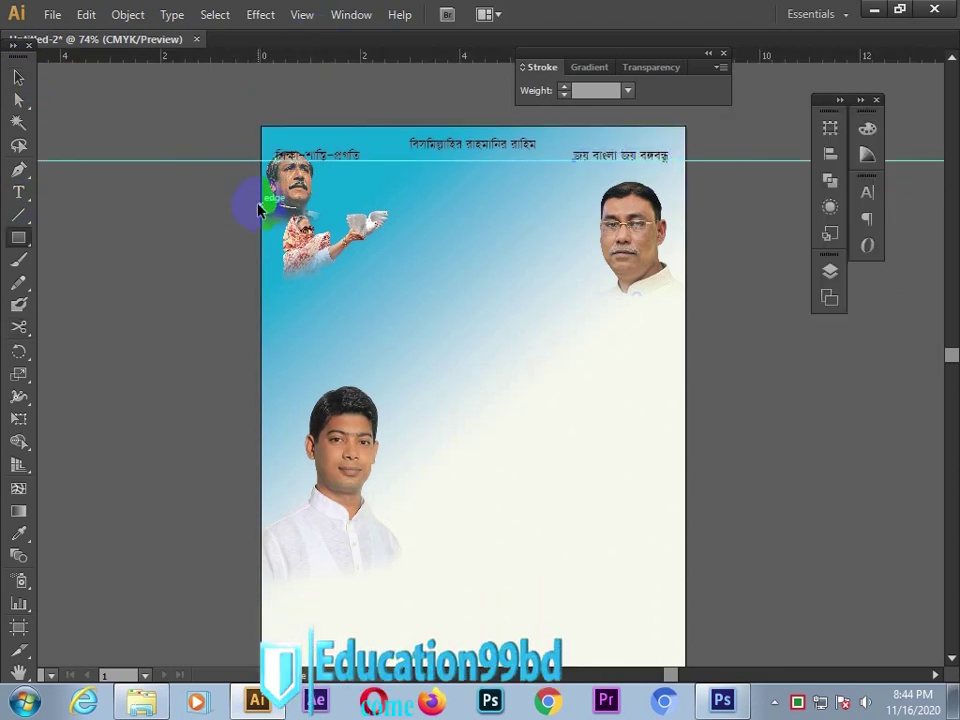
key("ctrl+minus")
key("ctrl+minus")
left_click(22, 246)
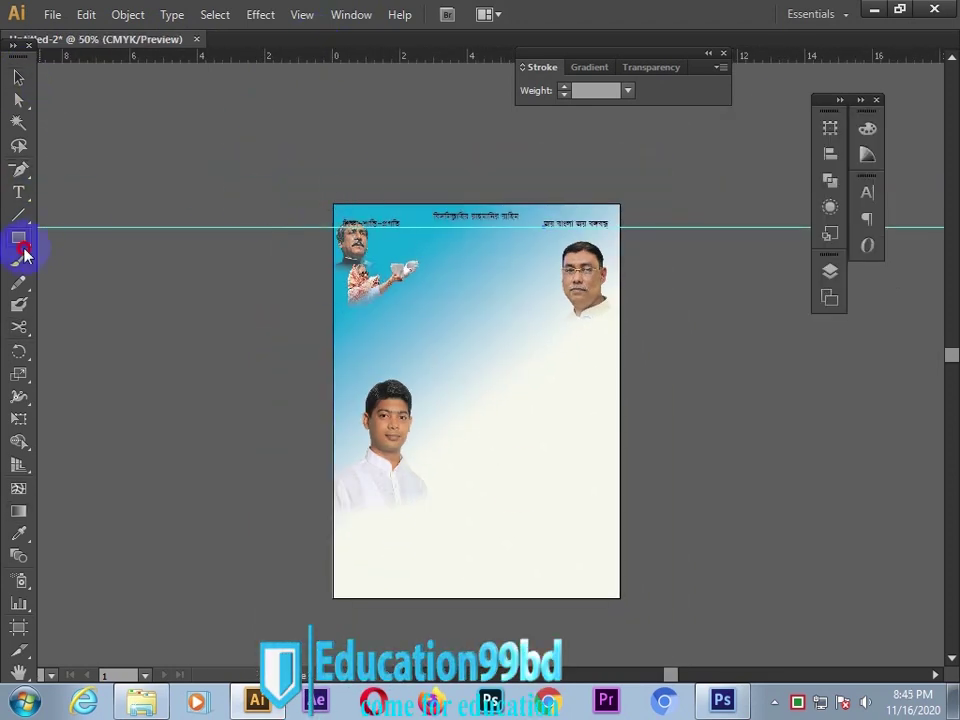
left_click_drag(333, 205, 620, 598)
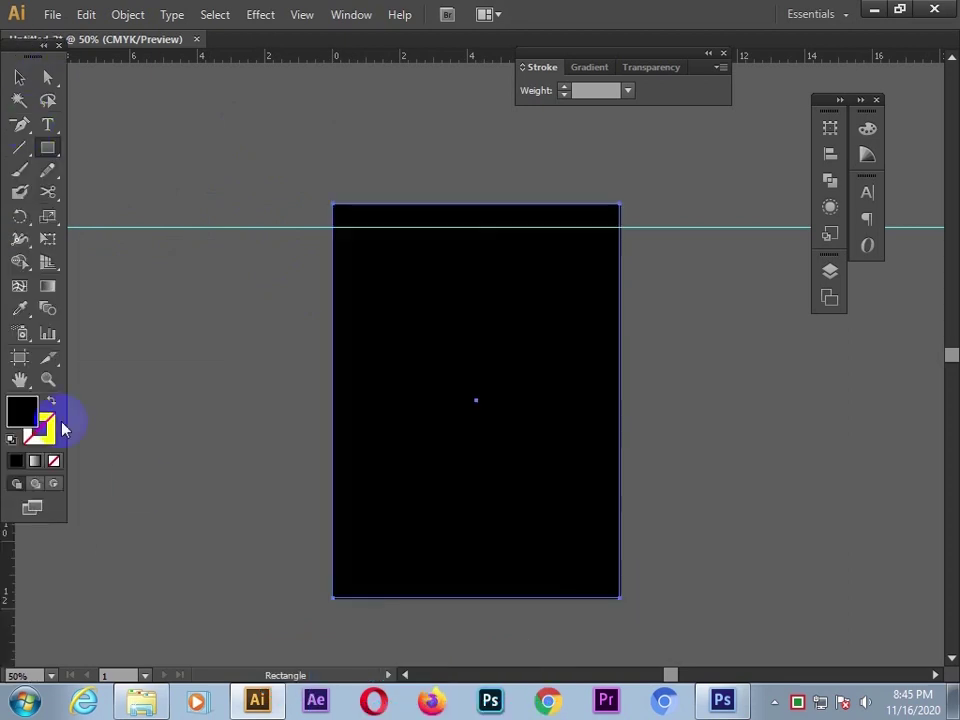
left_click(51, 401)
Offset the artboard-sized rectangle's path by -0.4 in with miter joins to make an inner margin frame.
left_click(128, 14)
mouse_move(150, 396)
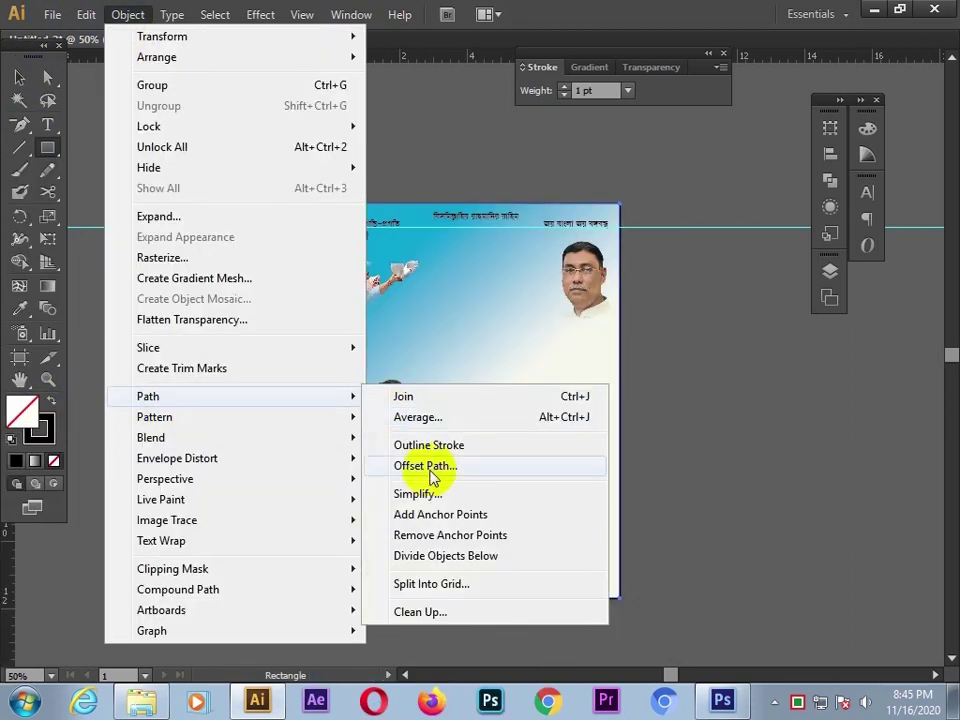
left_click(431, 476)
left_click(451, 304)
left_click(508, 206)
type("-")
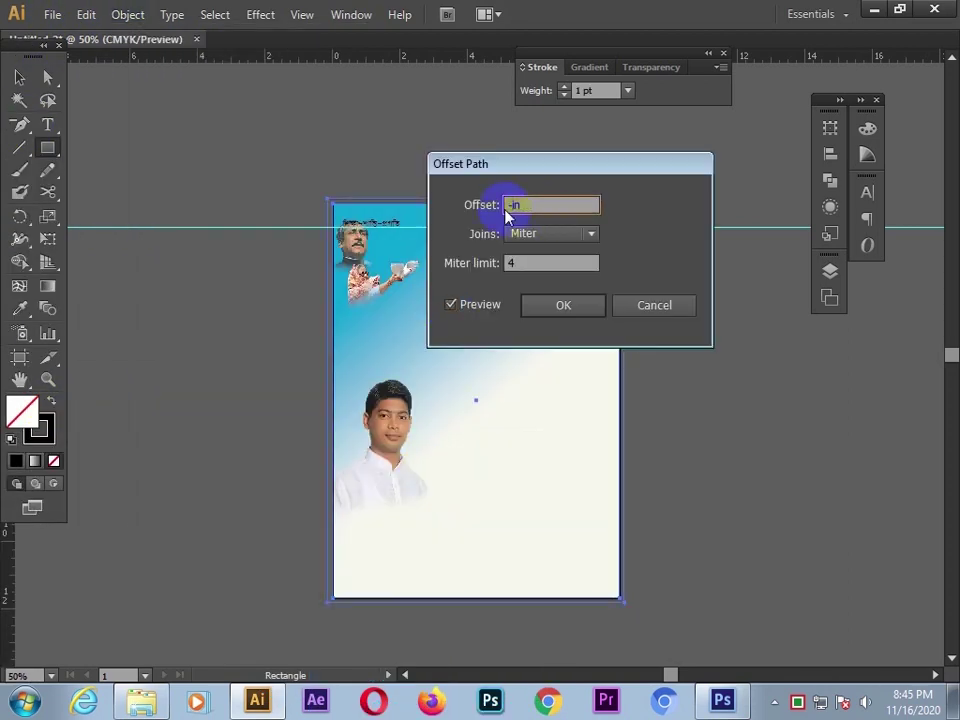
type("0.5")
key("BackSpace")
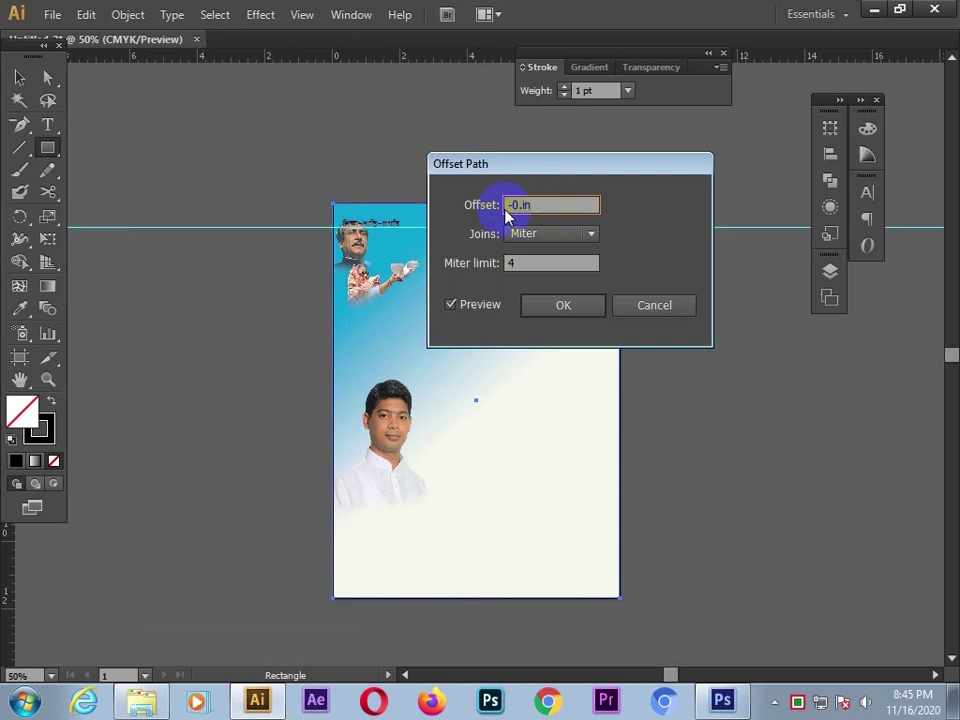
type("4")
left_click(563, 305)
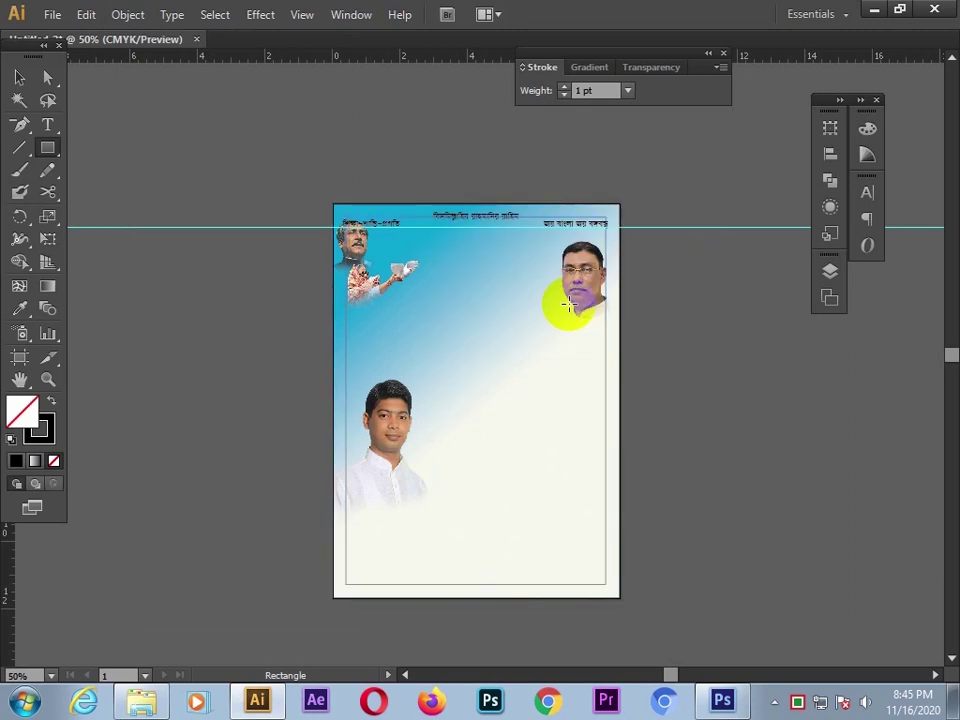
Move the centre slogan down and the two side slogans inward so all three sit inside the margin frame.
key("ctrl+equal")
key("ctrl+equal")
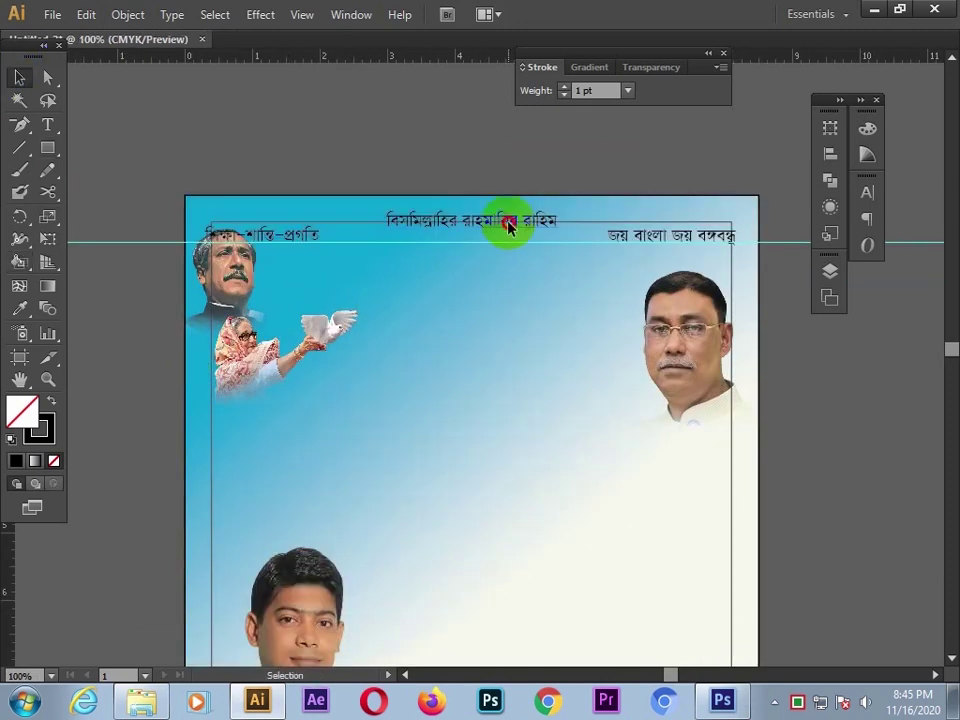
left_click_drag(508, 227, 508, 237)
left_click(515, 196)
left_click_drag(272, 235, 279, 235)
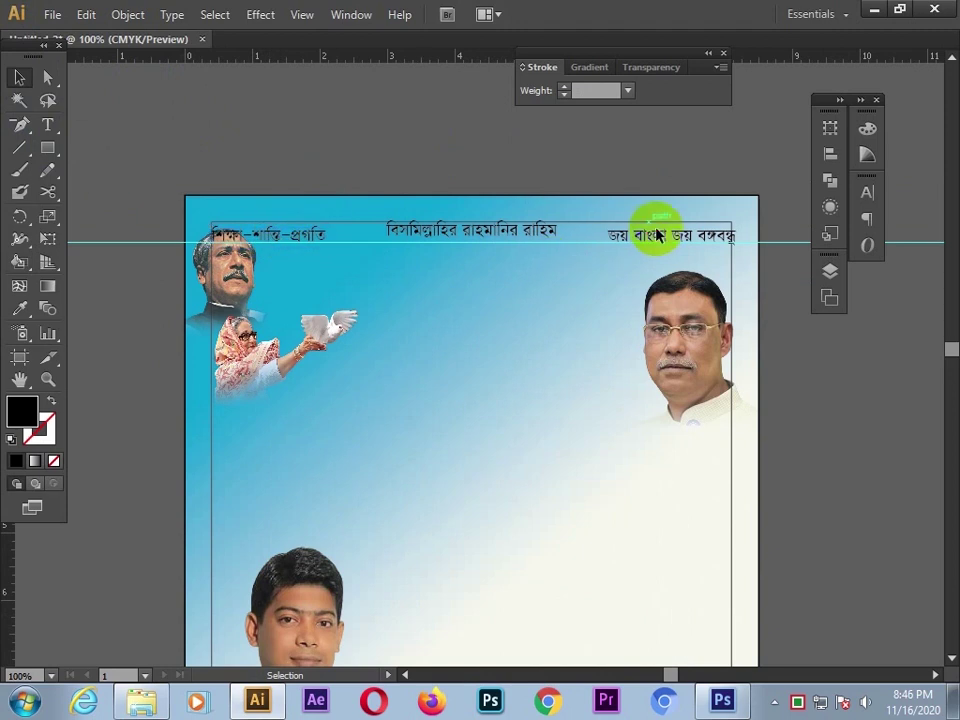
left_click_drag(657, 235, 653, 232)
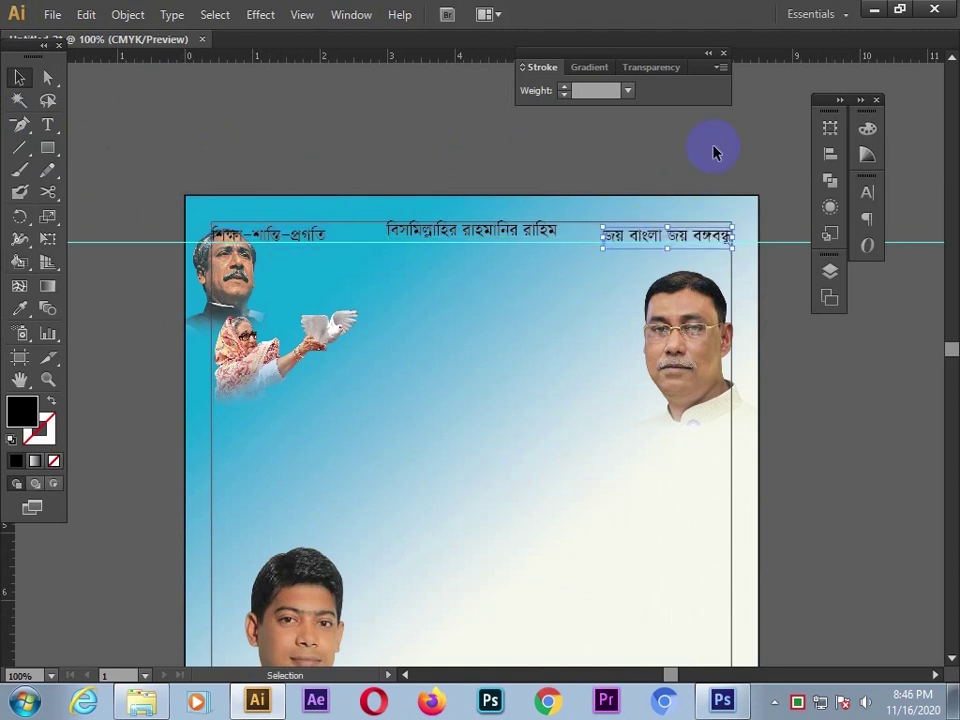
Save the document under a new name in the poster work folder as an Illustrator CS6 file.
scroll(544, 386, "down", 5)
scroll(544, 386, "up", 1)
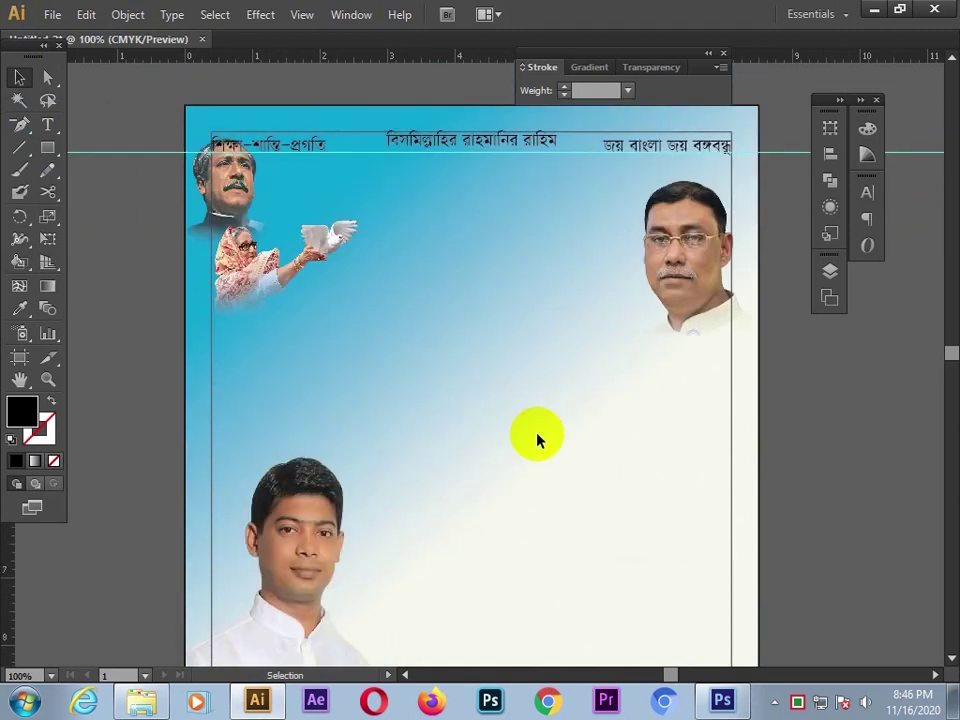
key("ctrl+shift+s")
left_click(292, 466)
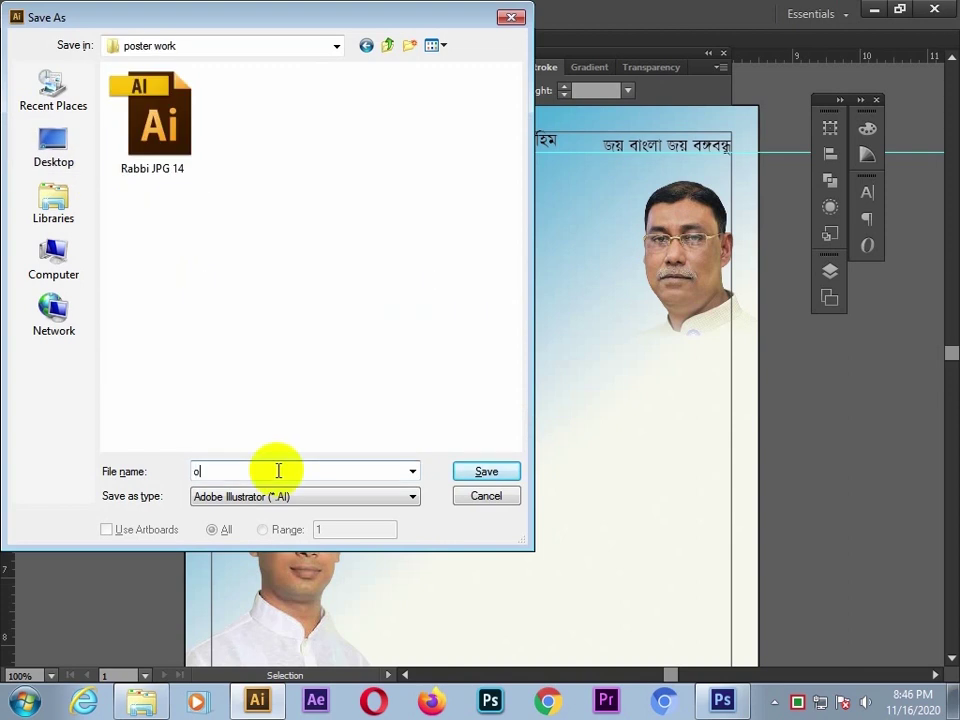
left_click(486, 471)
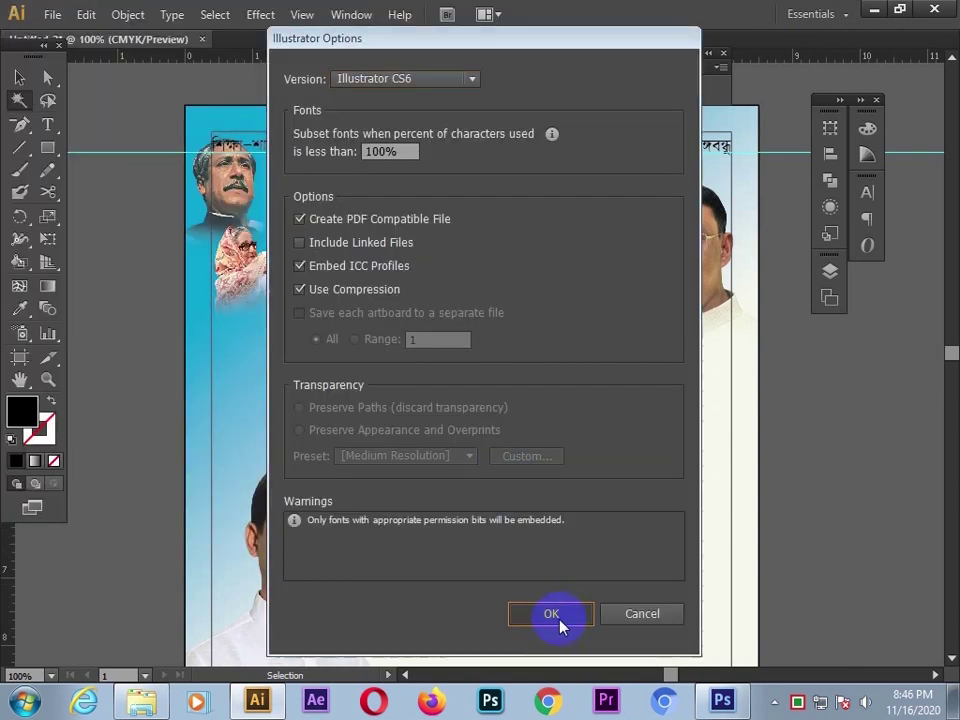
left_click(552, 615)
Switch to Photoshop and shift the portraits at the poster's upper left and upper right slightly down, clear of the slogans.
left_click(722, 700)
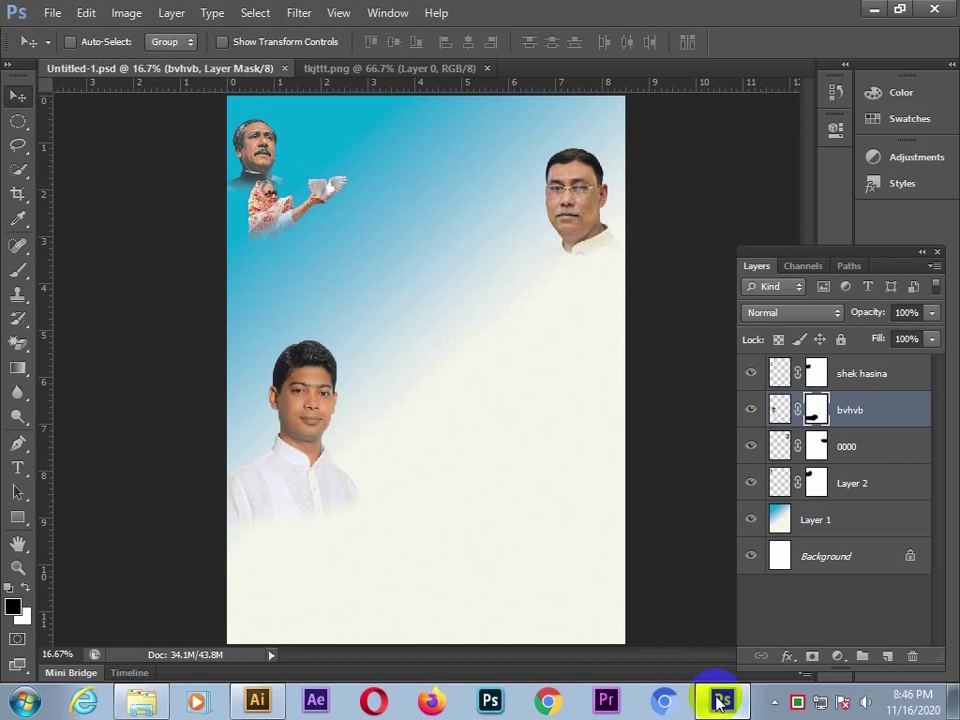
left_click(751, 484)
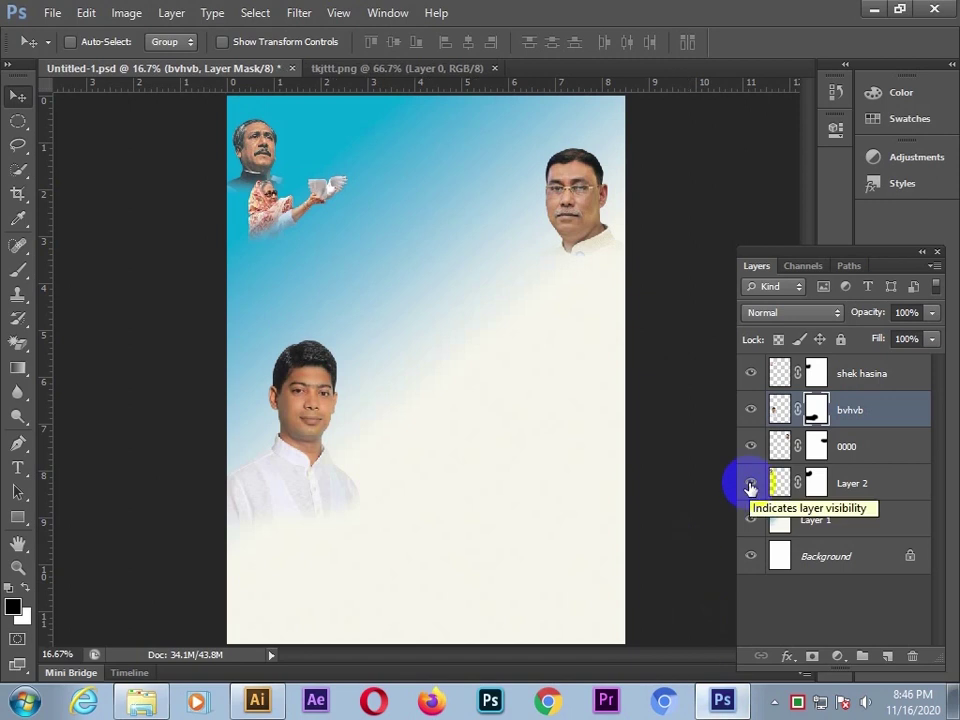
left_click(778, 484)
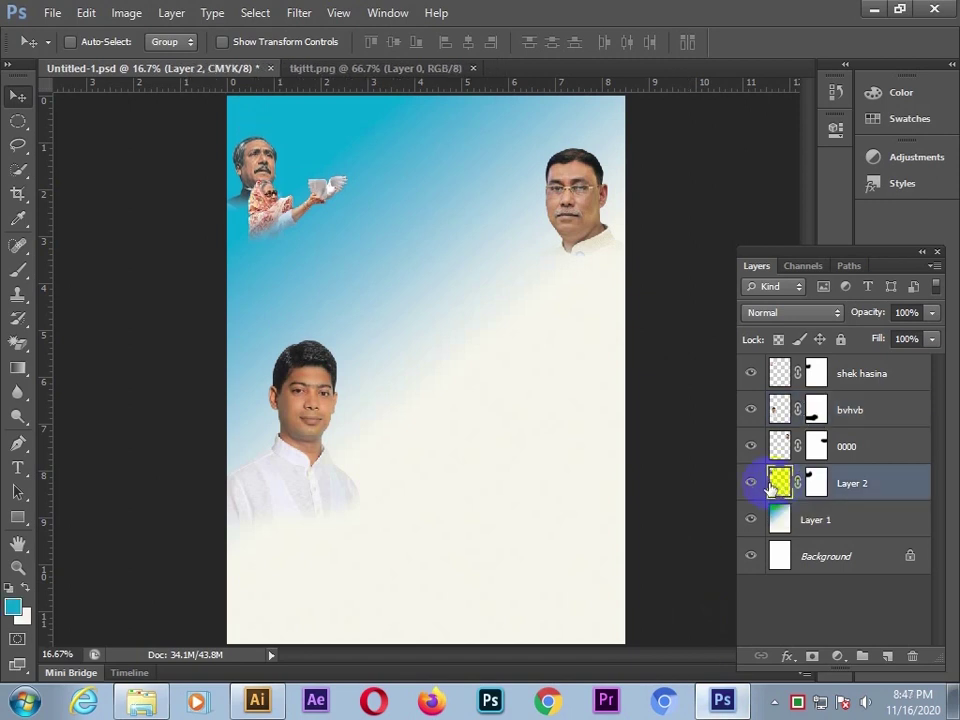
left_click(778, 446)
left_click(778, 373)
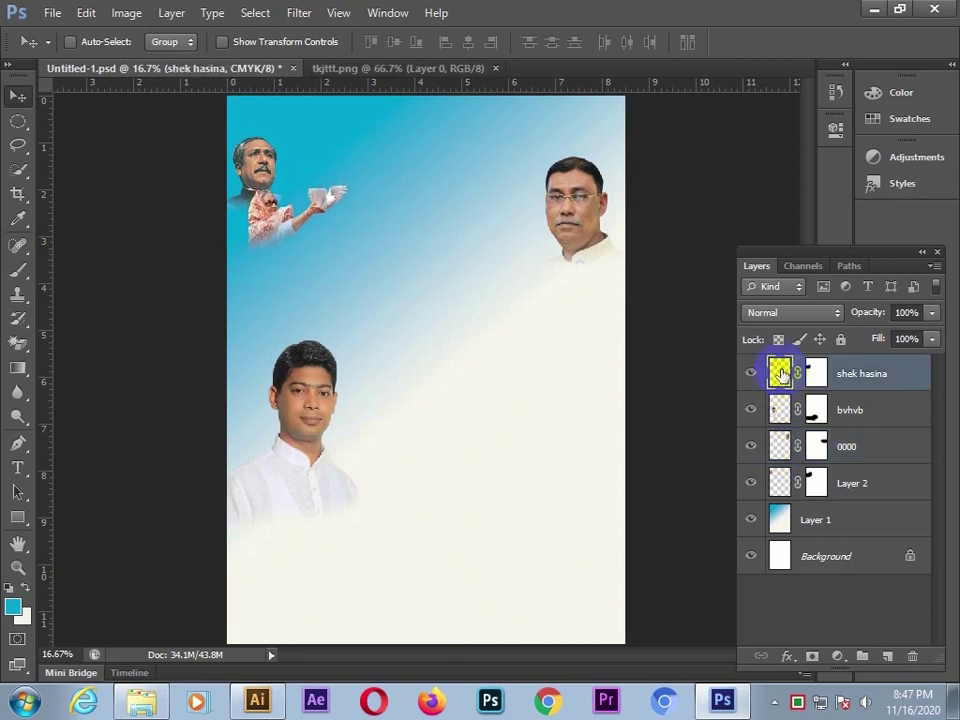
Return to Illustrator and update the linked poster image with the repositioned portraits.
left_click(257, 700)
left_click(575, 376)
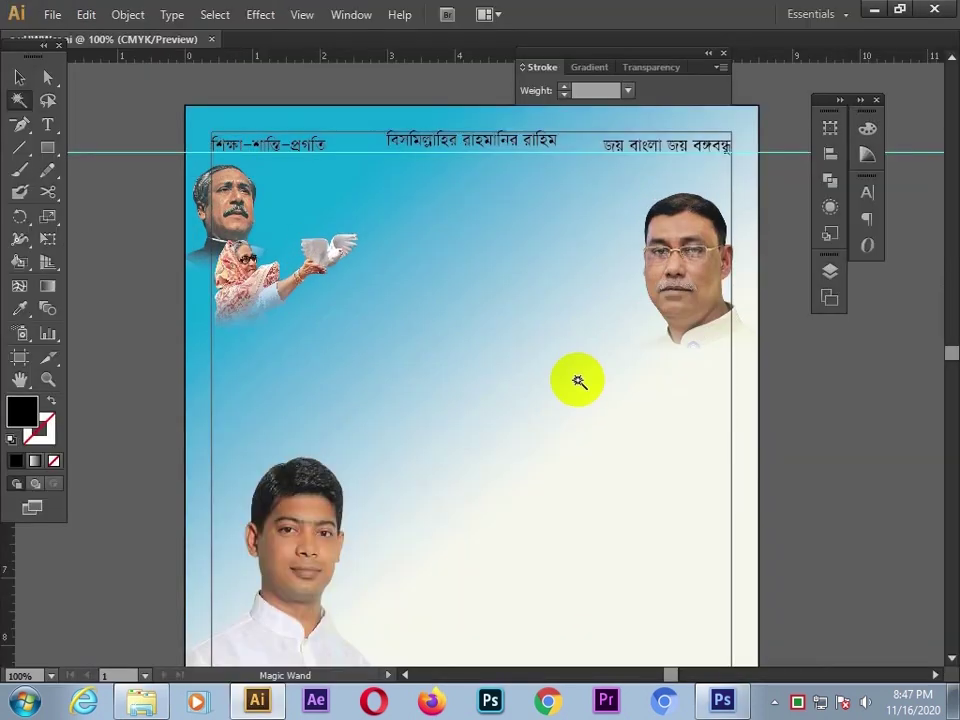
scroll(585, 422, "down", 1)
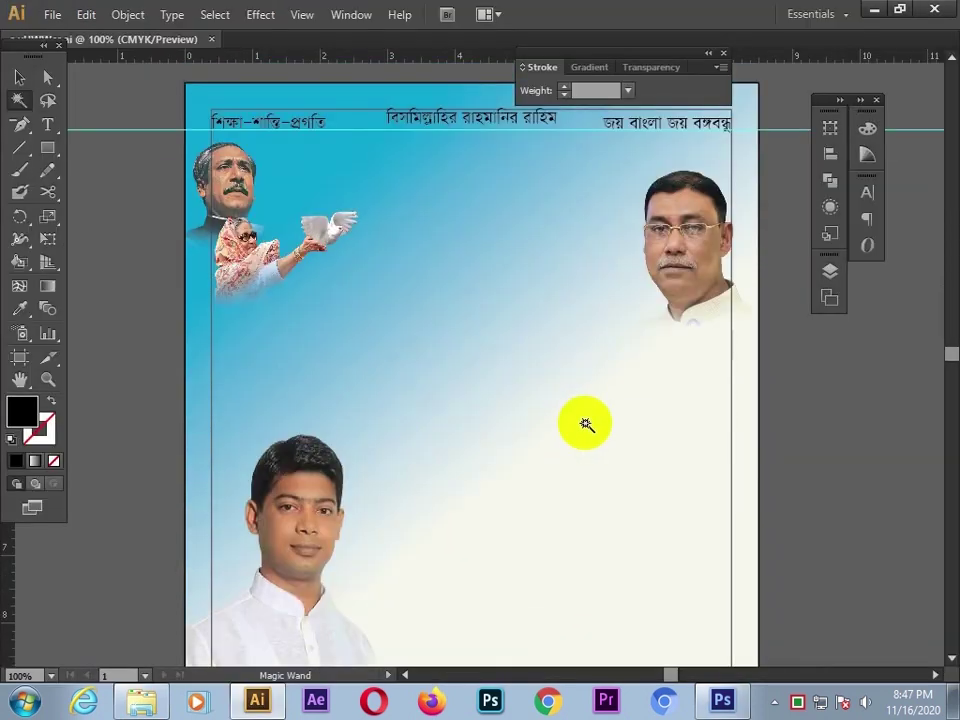
scroll(585, 422, "down", 3)
scroll(585, 422, "up", 1)
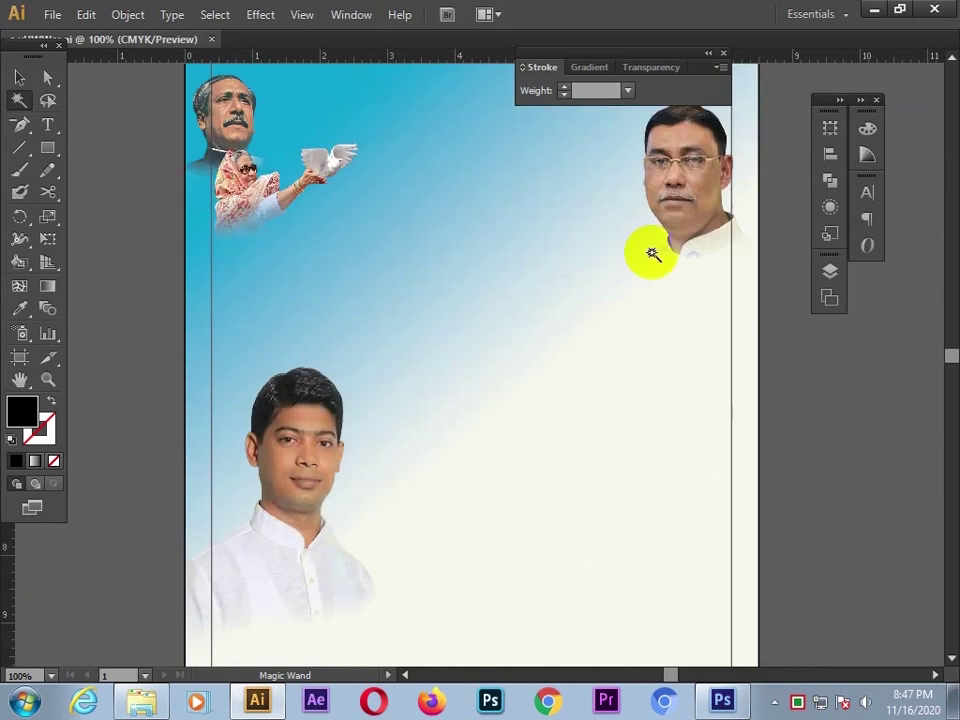
left_click(876, 9)
left_click(876, 10)
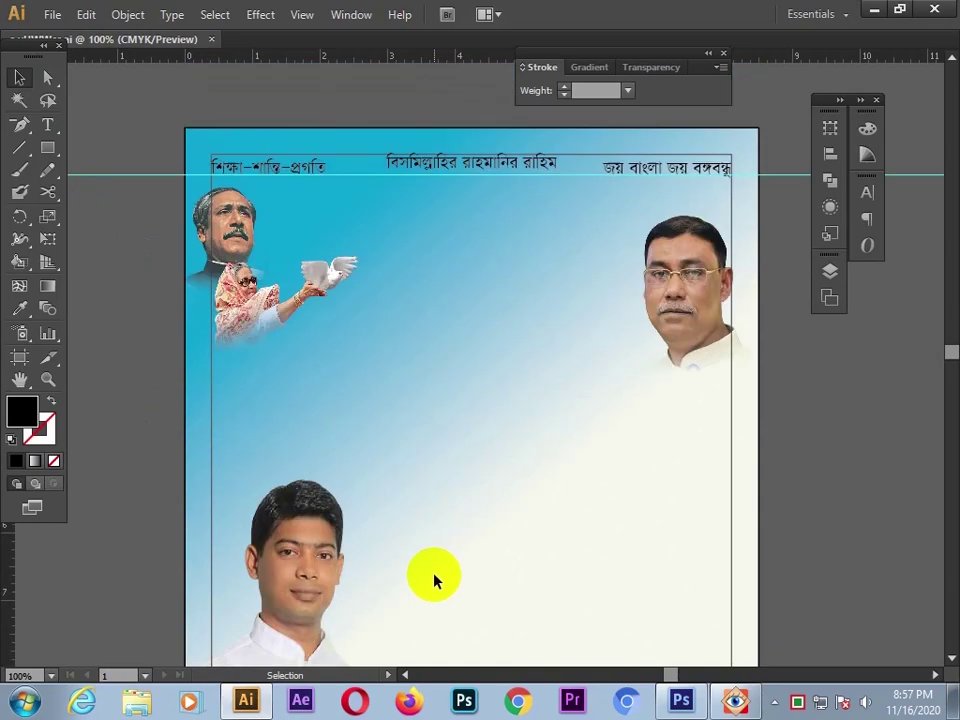
Set the fill colour of the slogan "শিক্ষা-শান্তি-প্রগতি" to orange-red FC4B06 and deselect it.
left_click(270, 169)
double_click(22, 410)
left_click(503, 458)
left_click(465, 233)
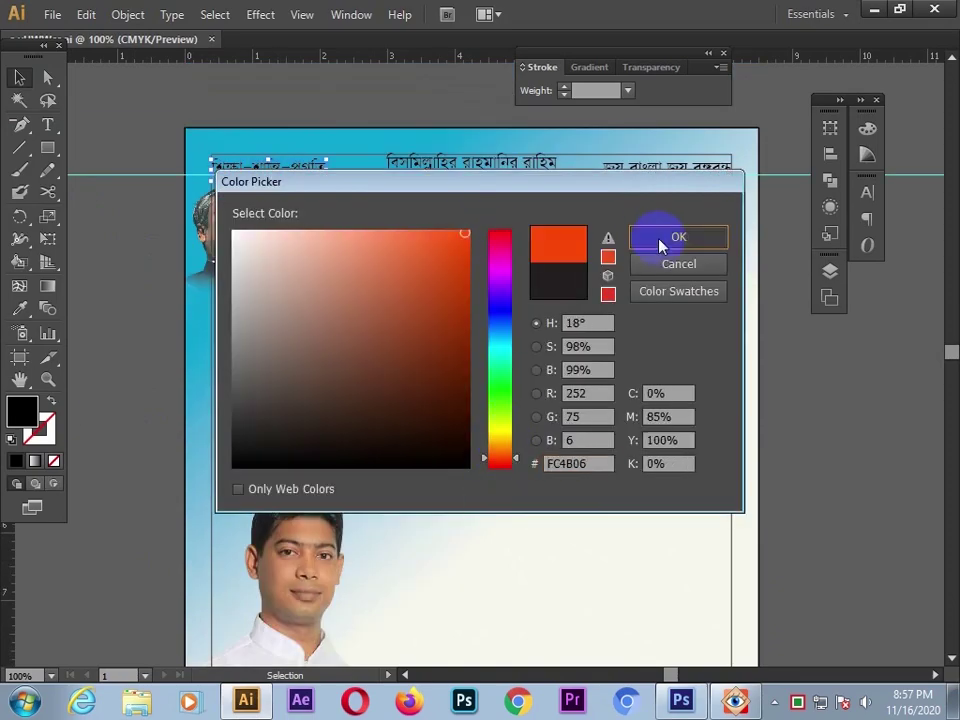
left_click(660, 239)
left_click(94, 355)
Replace the centre slogan's text with "আল্লাহ সর্বশক্তিমান".
double_click(406, 171)
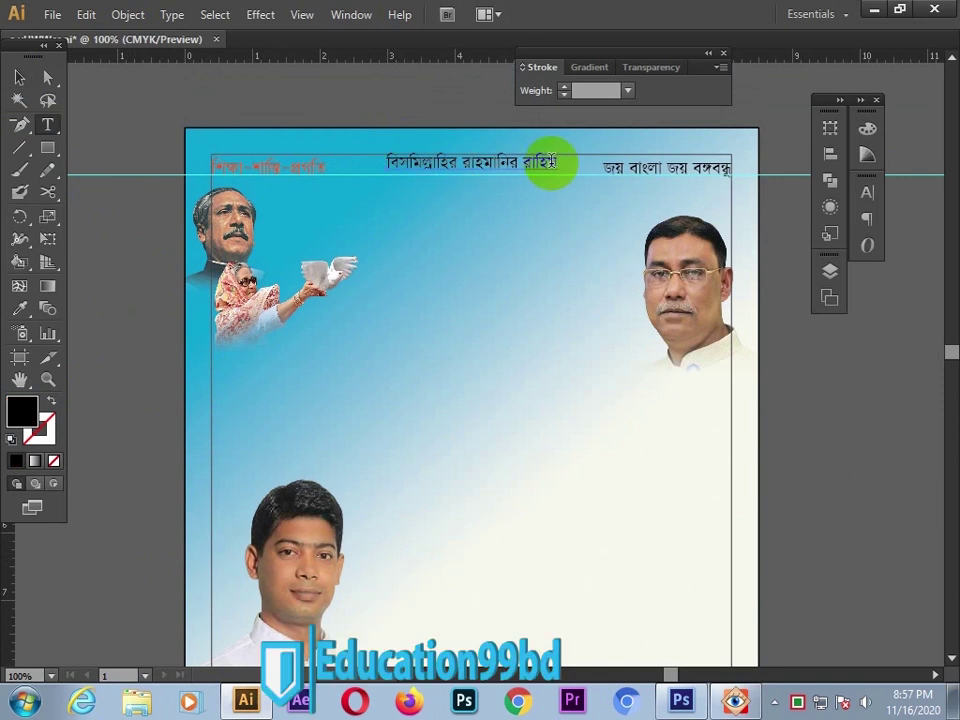
left_click_drag(553, 164, 379, 170)
type("আল্লাহ স")
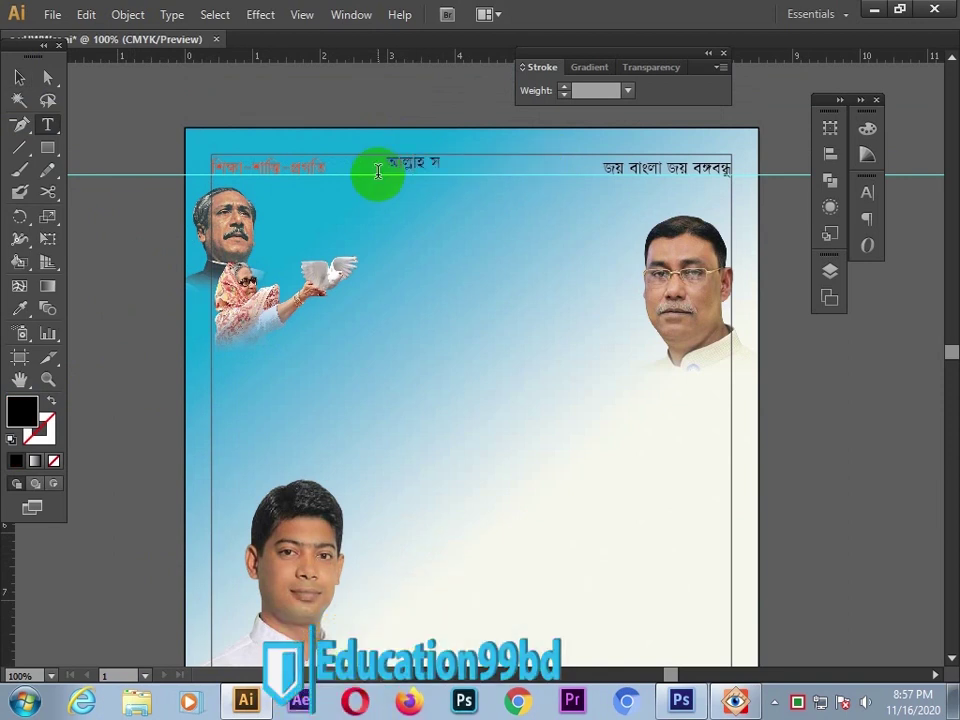
type("র্বশক্তিমান")
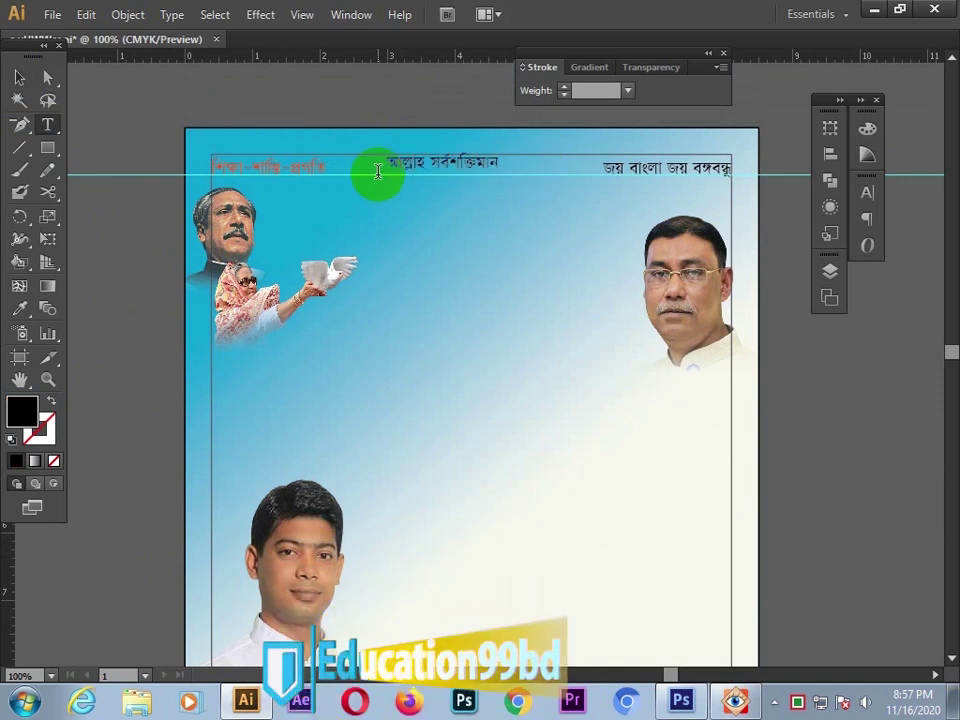
left_click(19, 77)
Centre the slogan "আল্লাহ সর্বশক্তিমান" horizontally on the poster and deselect it.
left_click(454, 161)
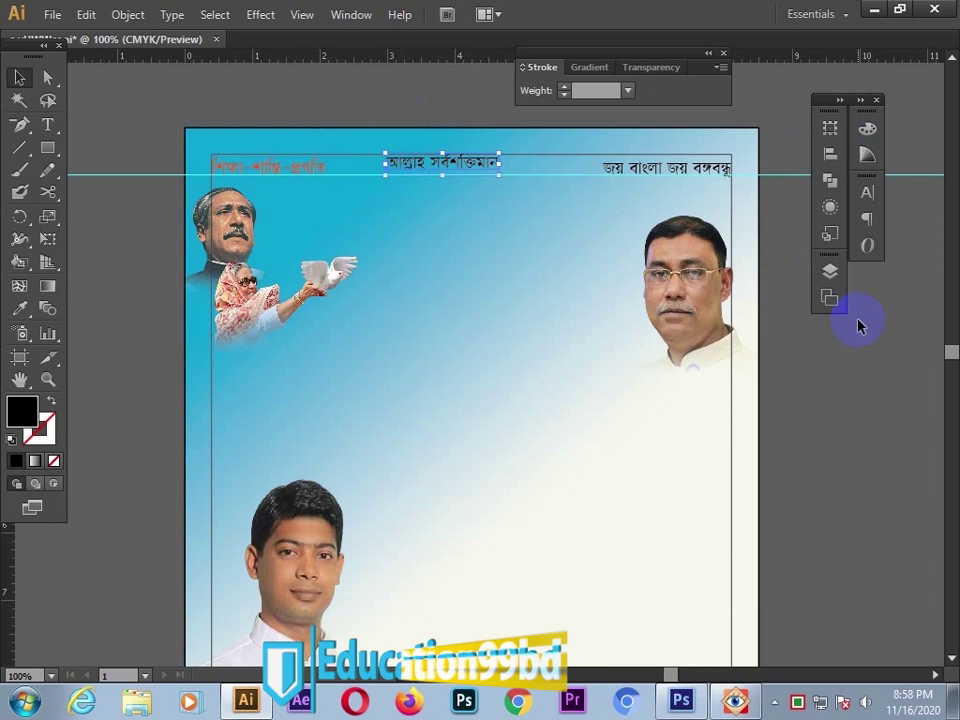
left_click(867, 192)
left_click(497, 171)
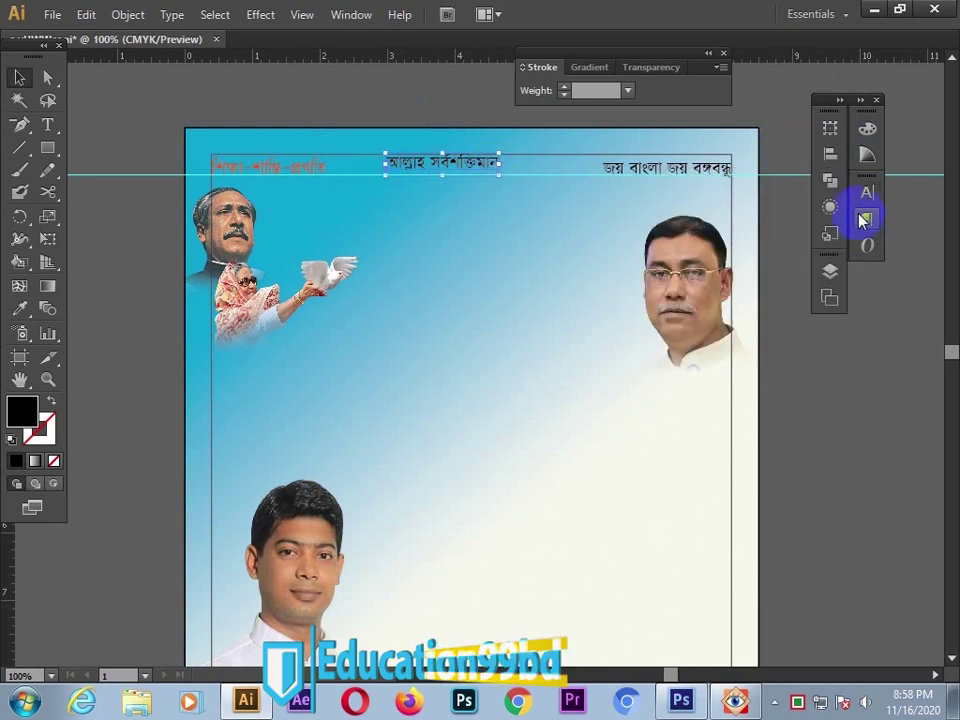
left_click(831, 154)
left_click(644, 158)
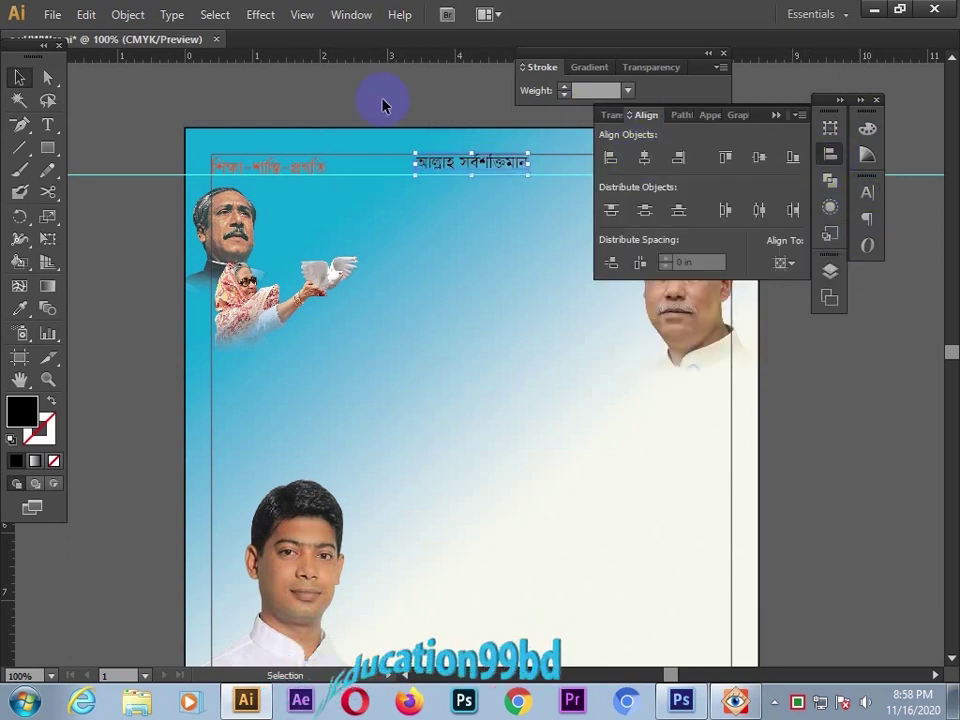
left_click(382, 102)
Match the colour of "শিক্ষা-শান্তি-প্রগতি" to the black slogan "জয় বাংলা জয় বঙ্গবন্ধু" with the Eyedropper and deselect it.
left_click(636, 168)
left_click(290, 168)
left_click(21, 311)
left_click(618, 167)
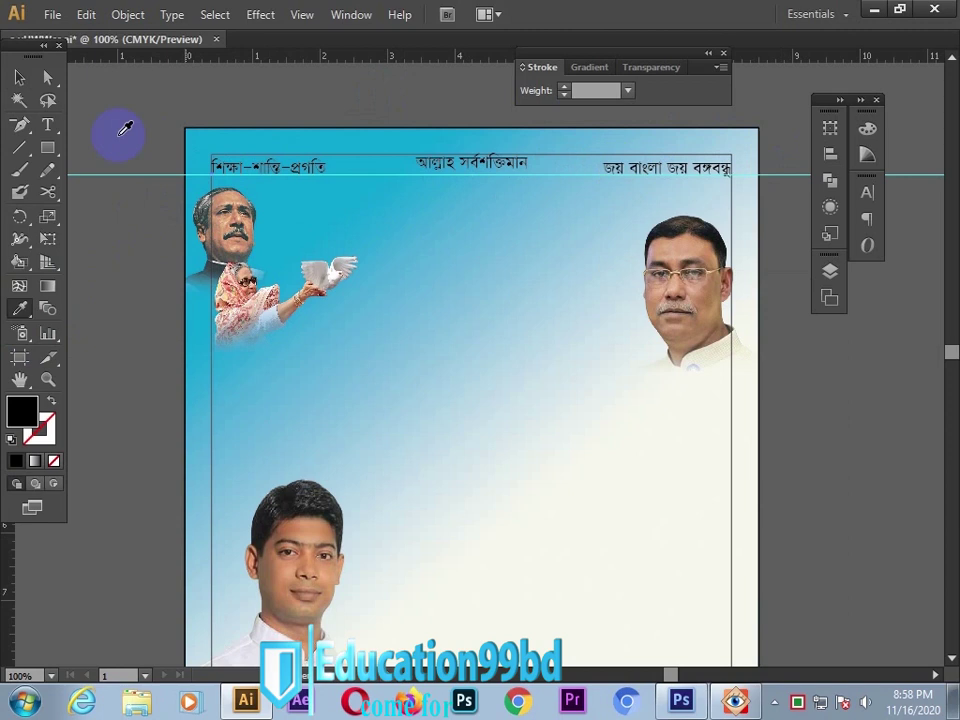
key("v")
left_click(100, 122)
left_click(50, 126)
left_click(674, 170)
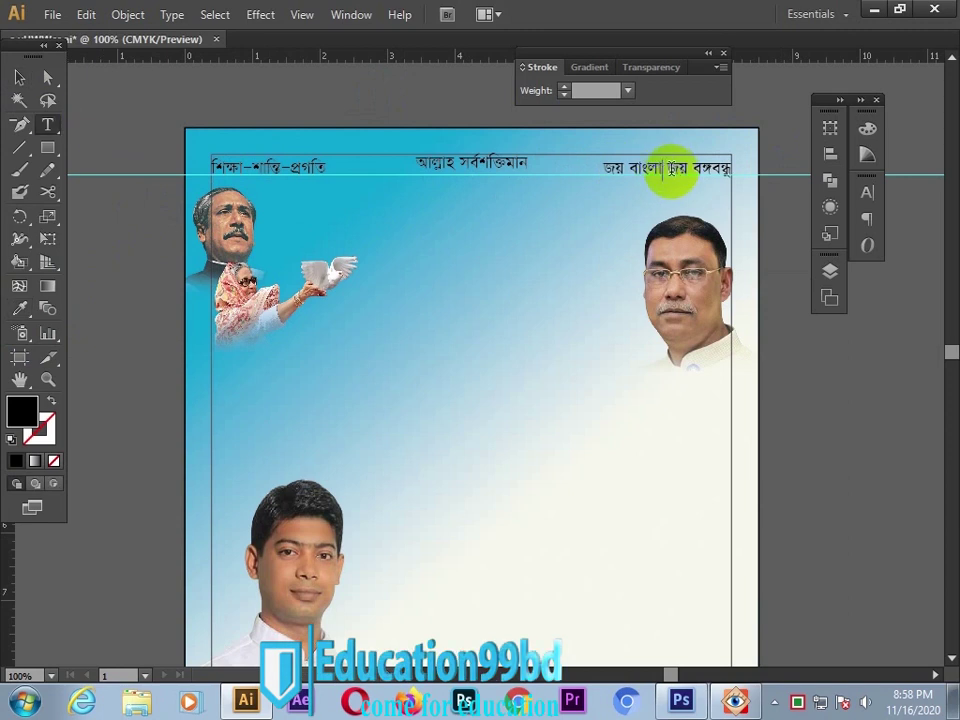
left_click(20, 78)
left_click(123, 137)
scroll(100, 378, "down", 5)
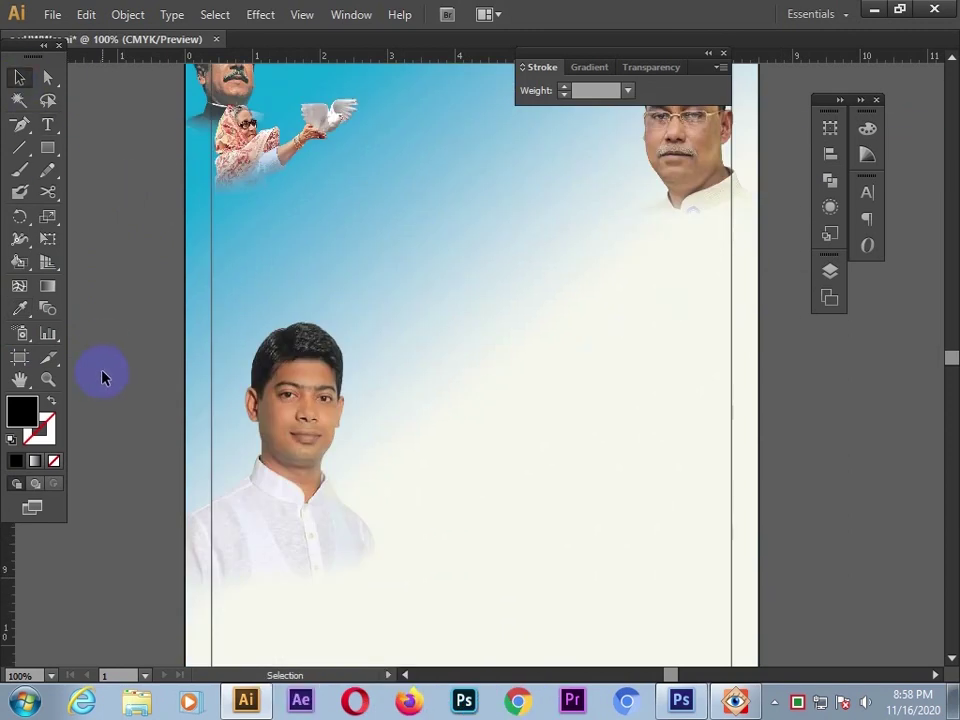
scroll(103, 377, "up", 2)
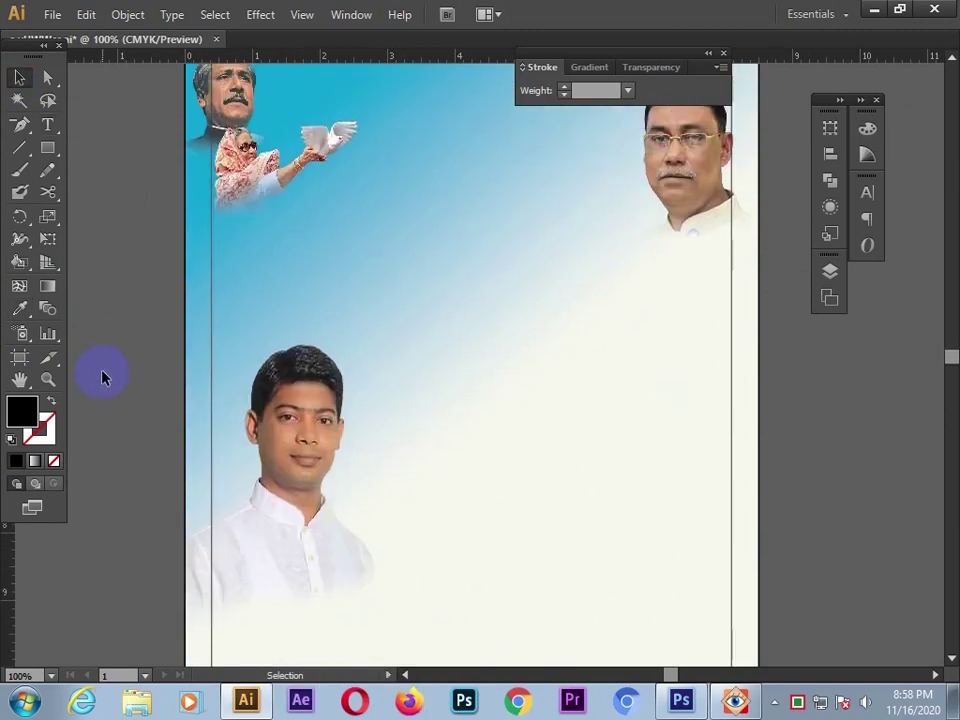
scroll(103, 377, "up", 1)
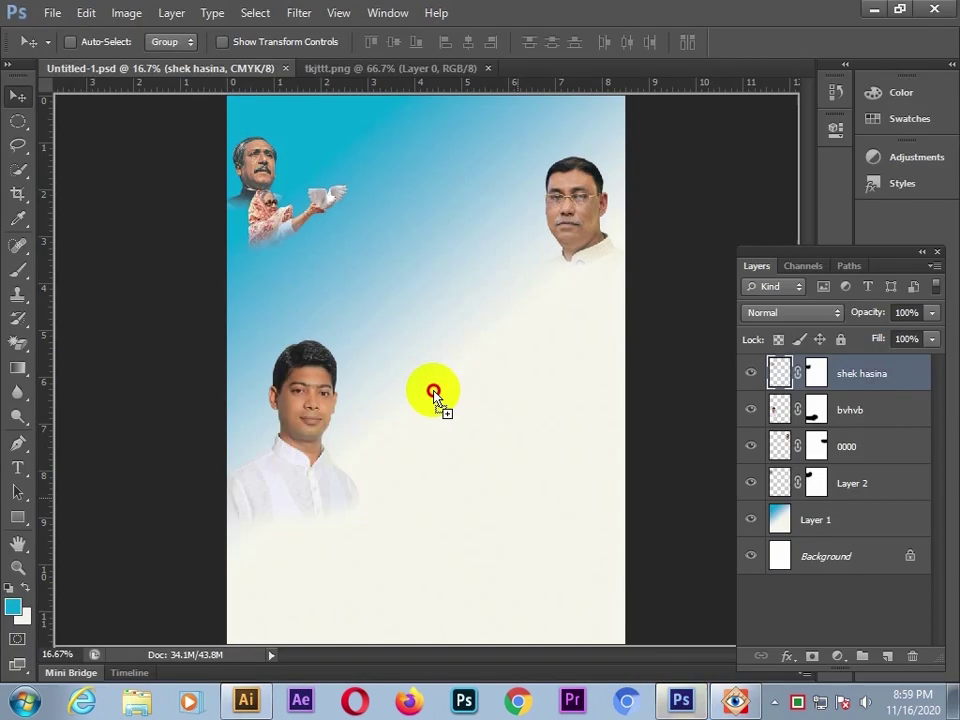
Paste the round "বাংলাদেশ ছাত্রলীগ" emblem into the Photoshop poster and place it in the upper middle.
key("ctrl+v")
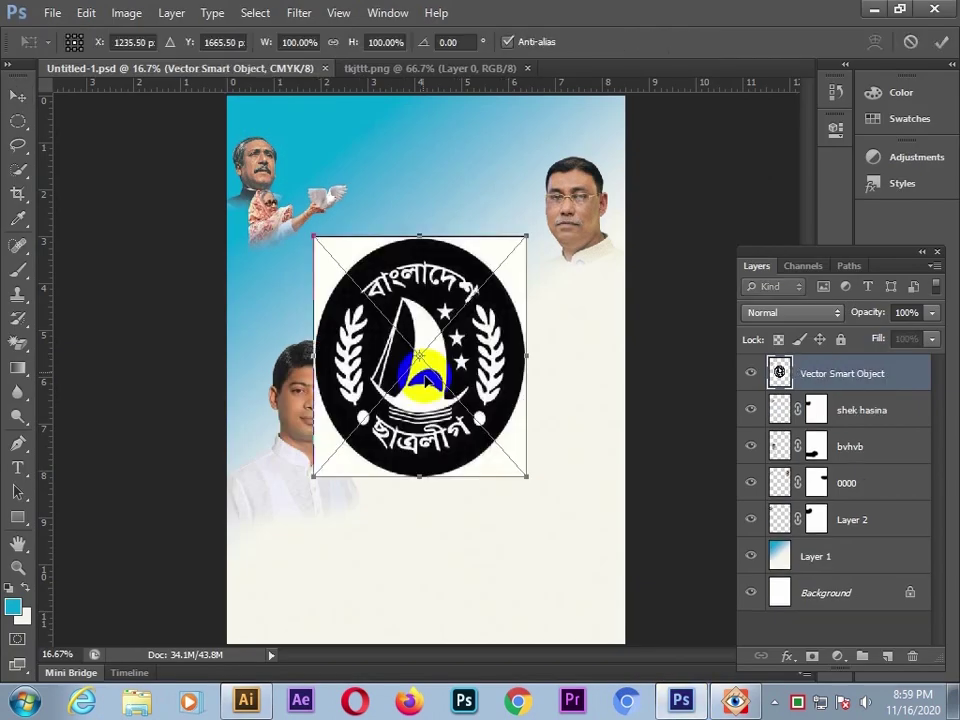
left_click_drag(418, 396, 461, 268)
key("Return")
Rasterize the emblem layer and erase its white background around the black oval with the Magic Eraser.
right_click(829, 376)
left_click(626, 220)
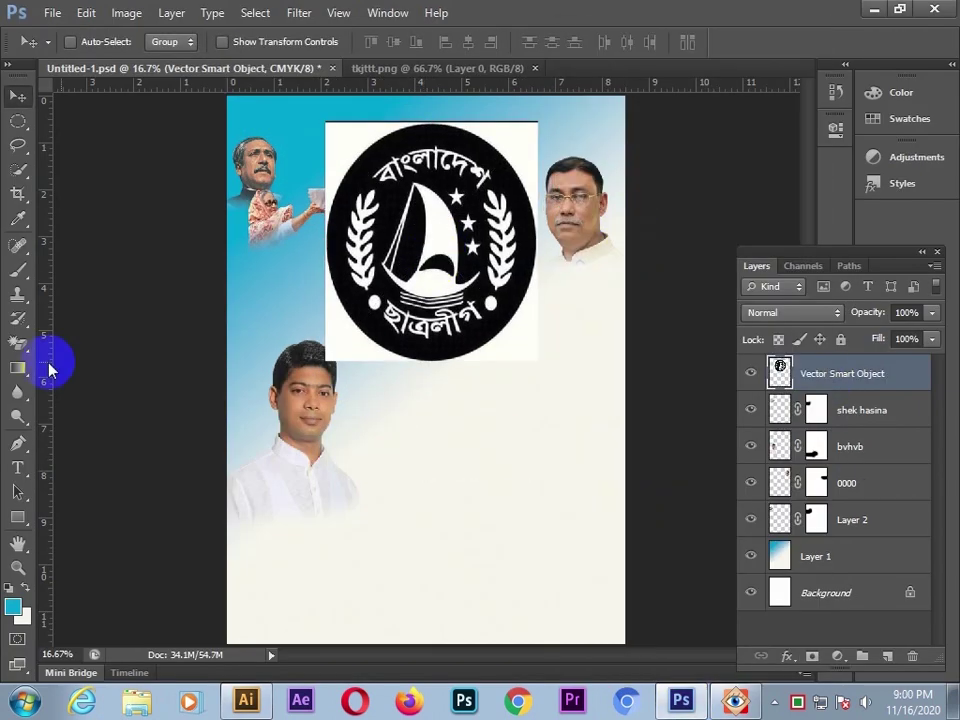
left_click(22, 345)
left_click(90, 376)
left_click(332, 139)
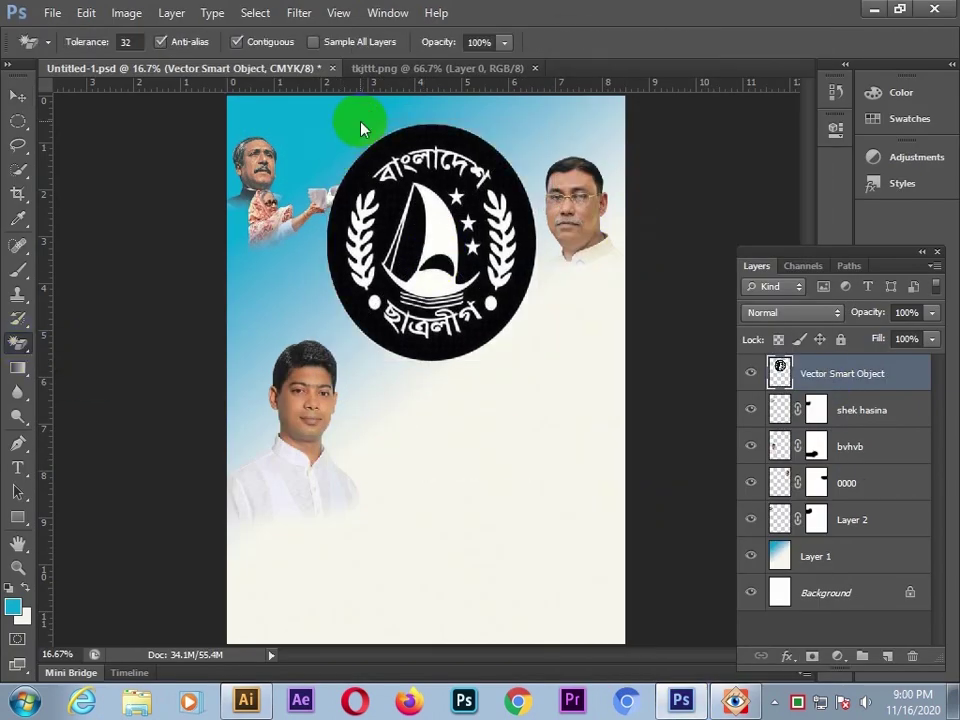
left_click(396, 343)
Scale the emblem down to a small badge and position it at the upper centre between the portraits.
key("v")
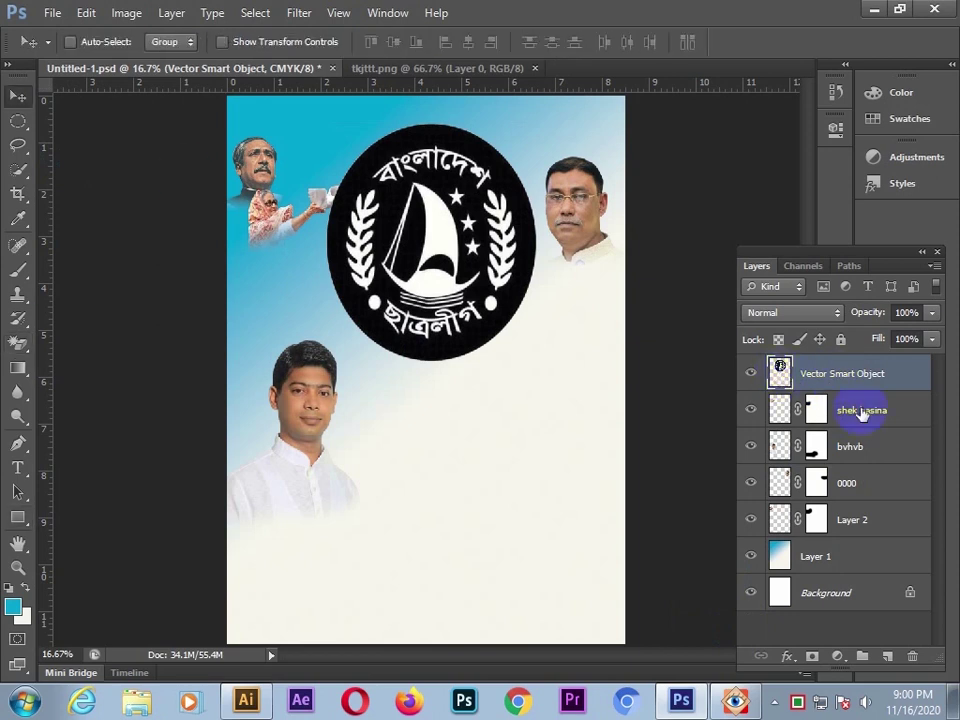
key("ctrl+t")
left_click_drag(534, 356, 459, 279)
key("Return")
left_click(18, 96)
left_click_drag(439, 234, 433, 190)
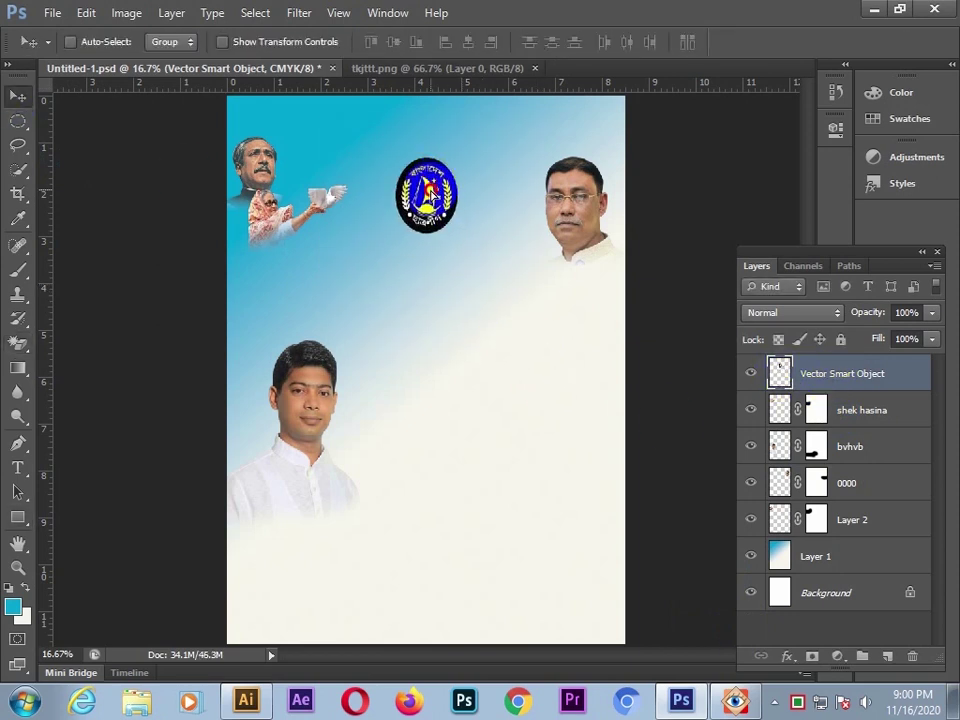
Save the Photoshop poster with the emblem, switch to Illustrator and update the modified linked image.
left_click(873, 12)
key("Delete")
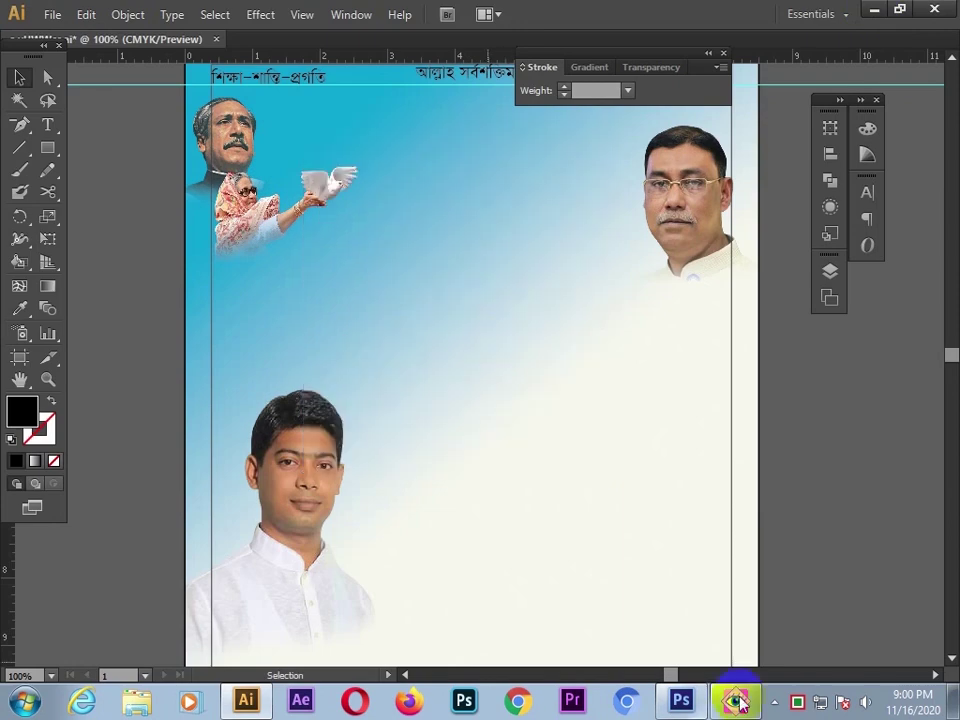
left_click(681, 700)
key("ctrl+s")
left_click(246, 700)
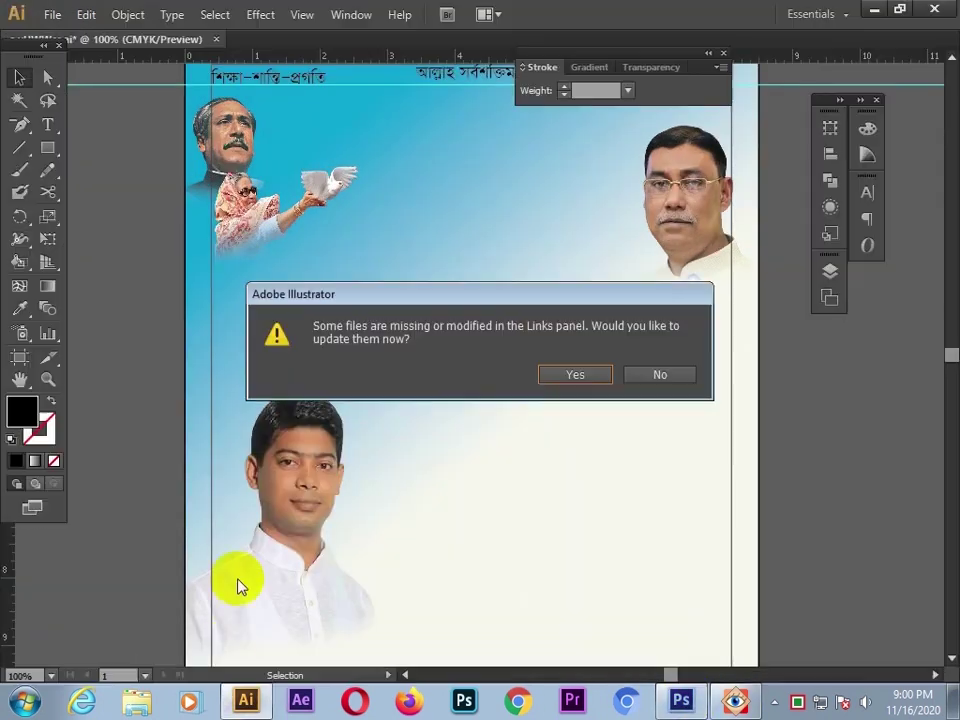
key("Return")
Add the black line "ঢাকা মহহানগরের উত্তর ছাত্রলীগের" below the emblem, removing the stray "চ" from the last word.
left_click(47, 124)
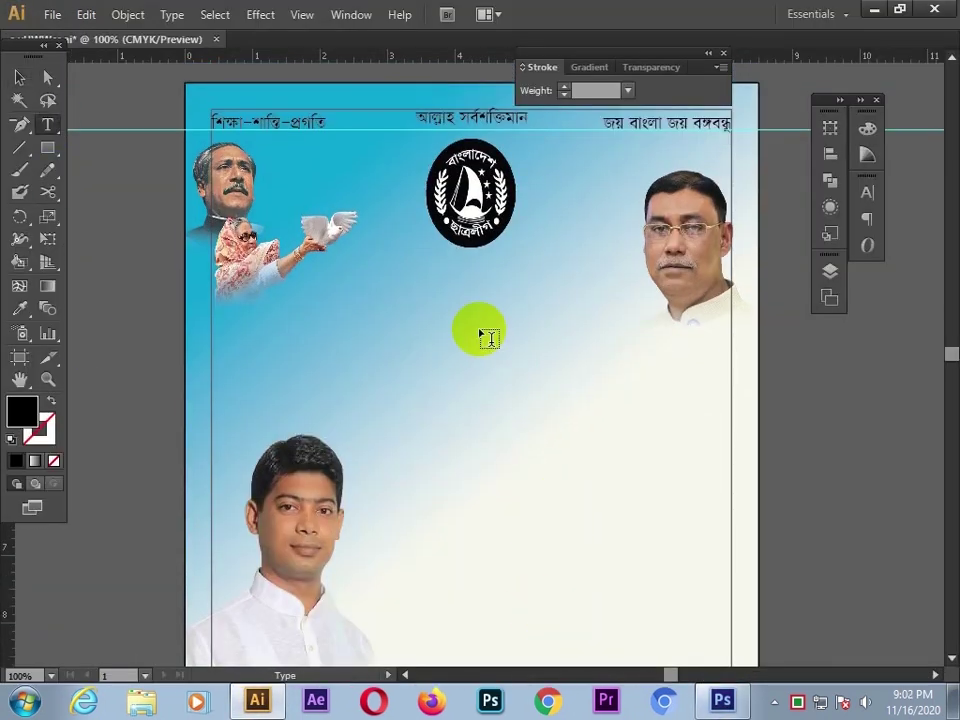
left_click(426, 322)
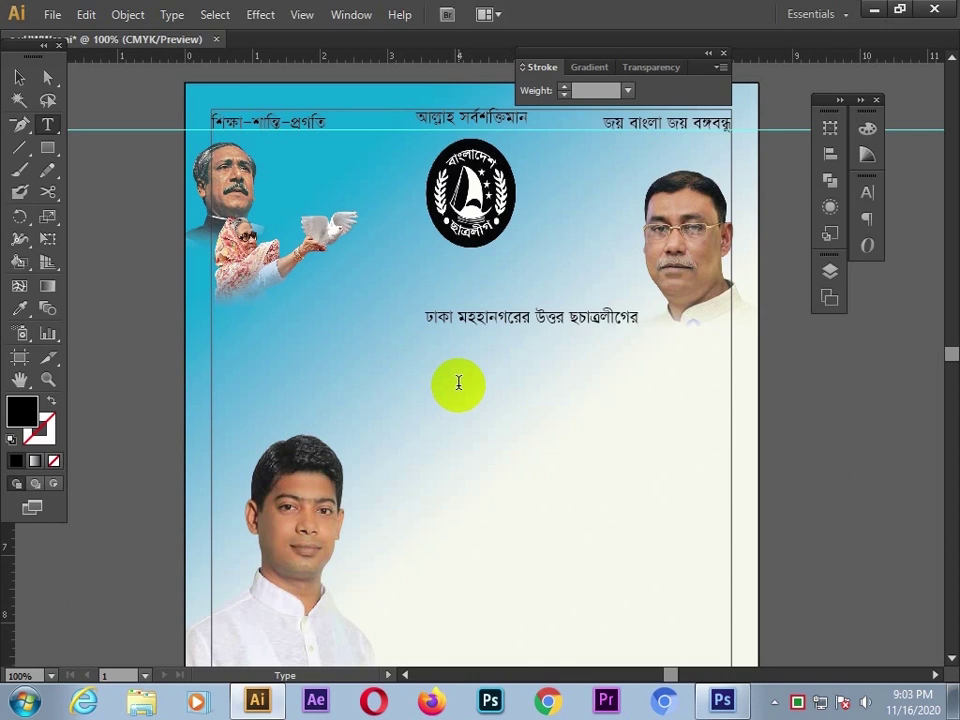
left_click(588, 317)
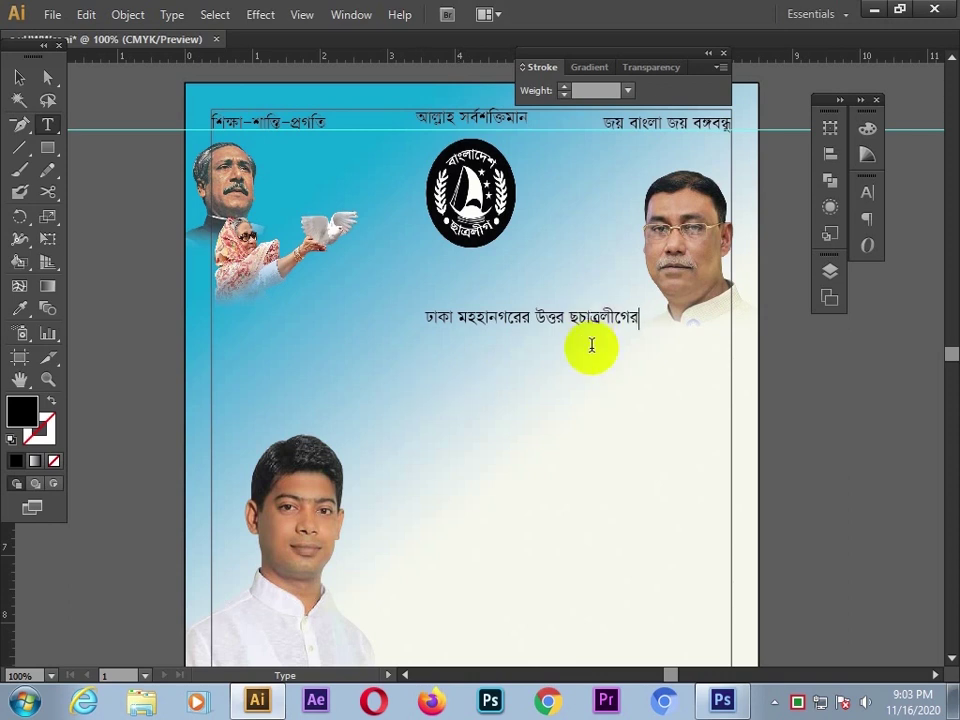
key("BackSpace")
left_click(635, 319)
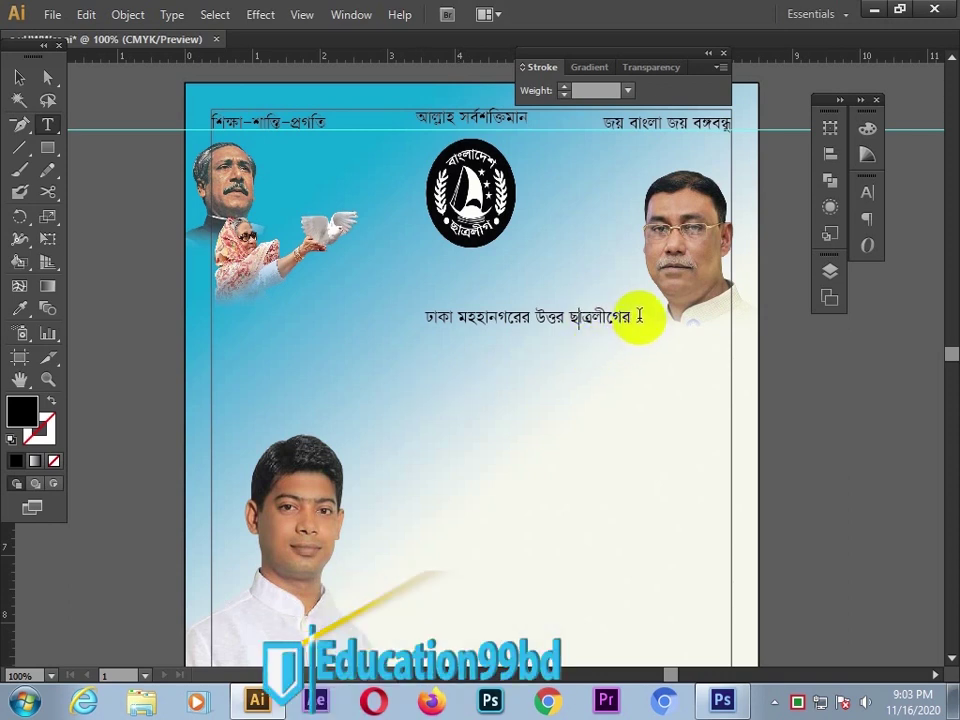
left_click(20, 77)
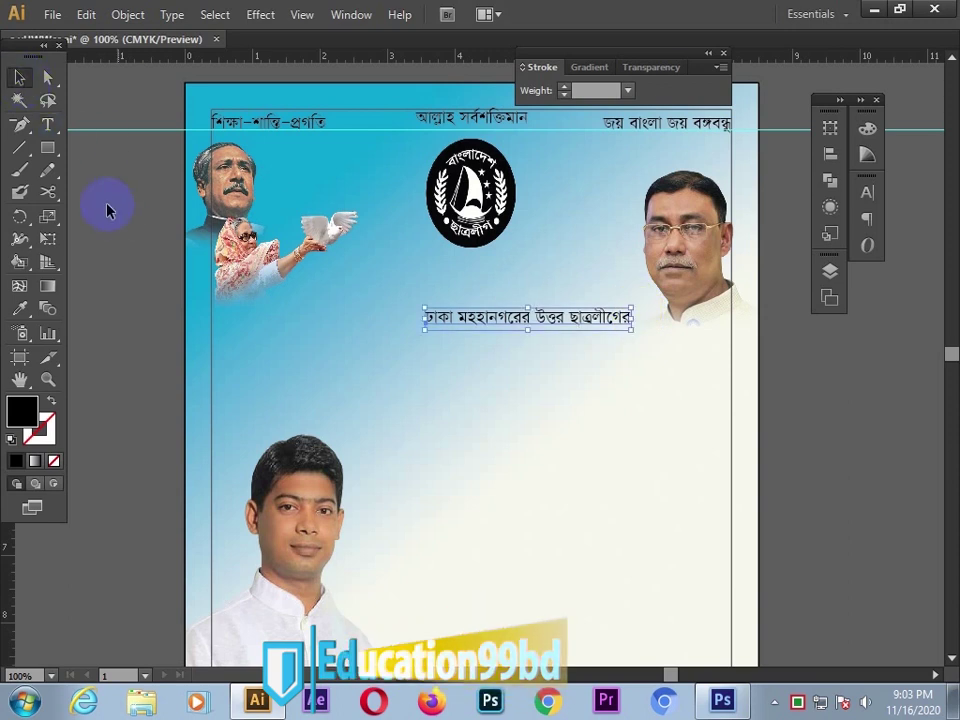
Move the new text line under the emblem and centre it horizontally on the artboard.
left_click(587, 318)
left_click_drag(587, 318, 552, 311)
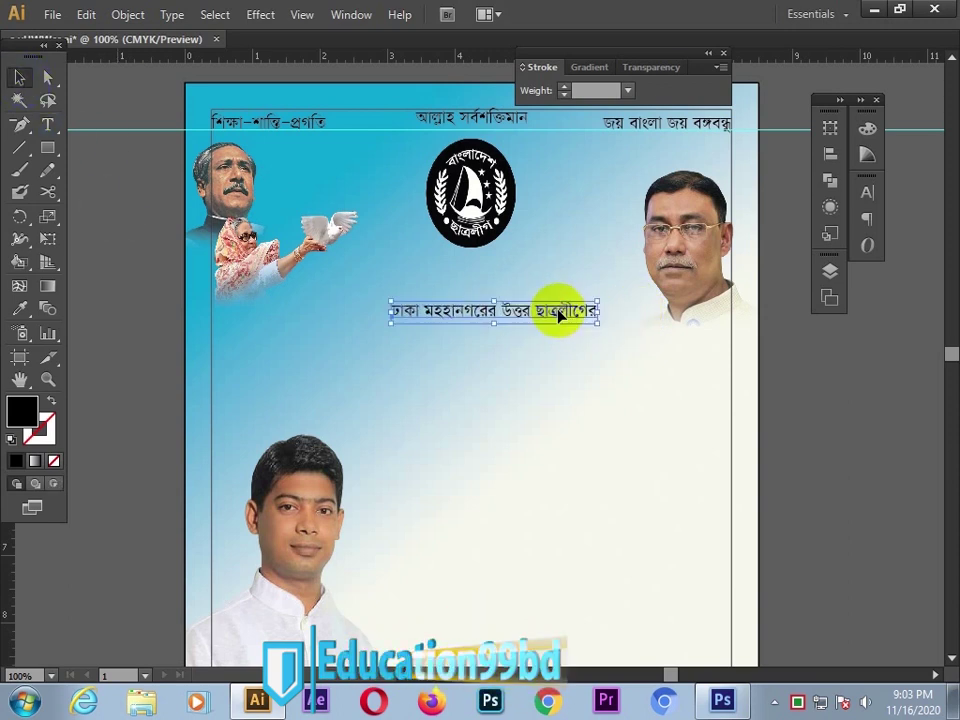
left_click(830, 154)
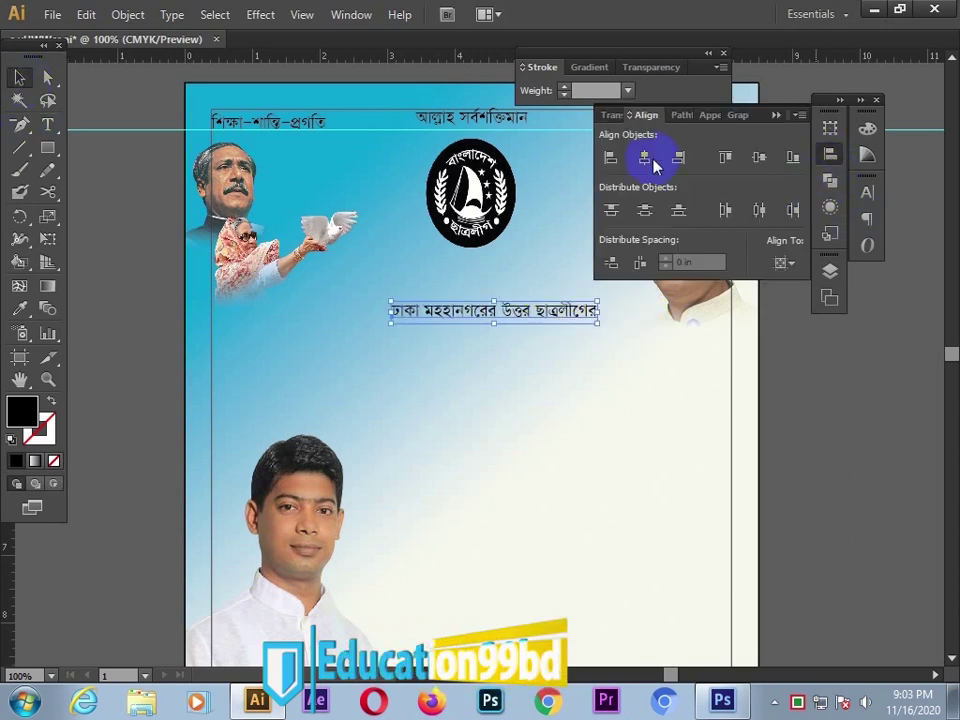
left_click(644, 157)
left_click(849, 386)
Enlarge the new text line to 34 pt and move it up closer to the emblem.
left_click(561, 315)
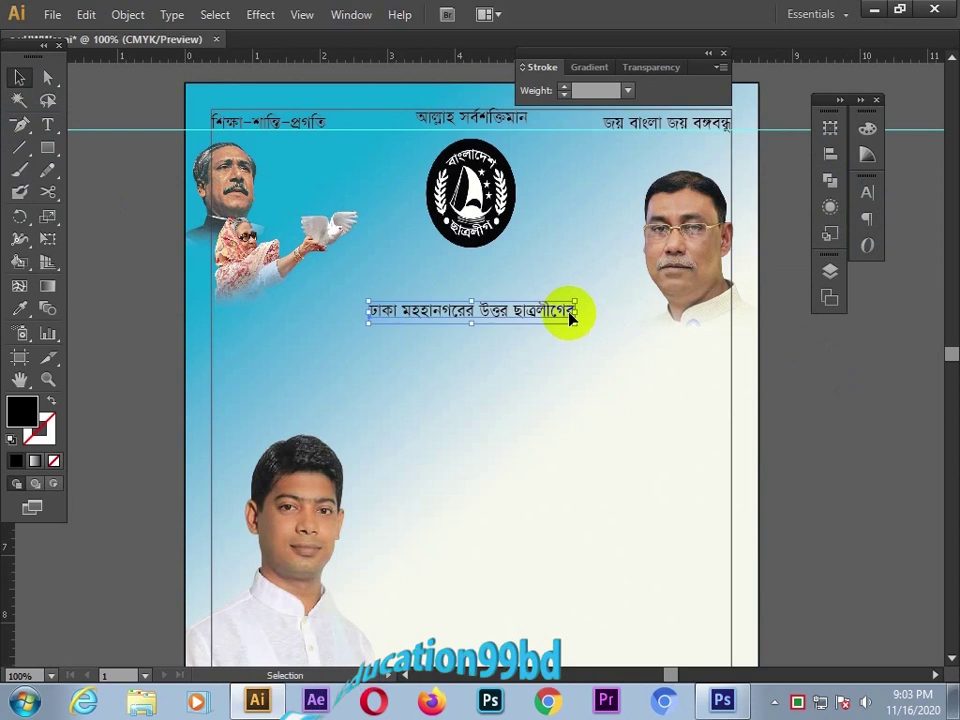
left_click(866, 205)
left_click(664, 254)
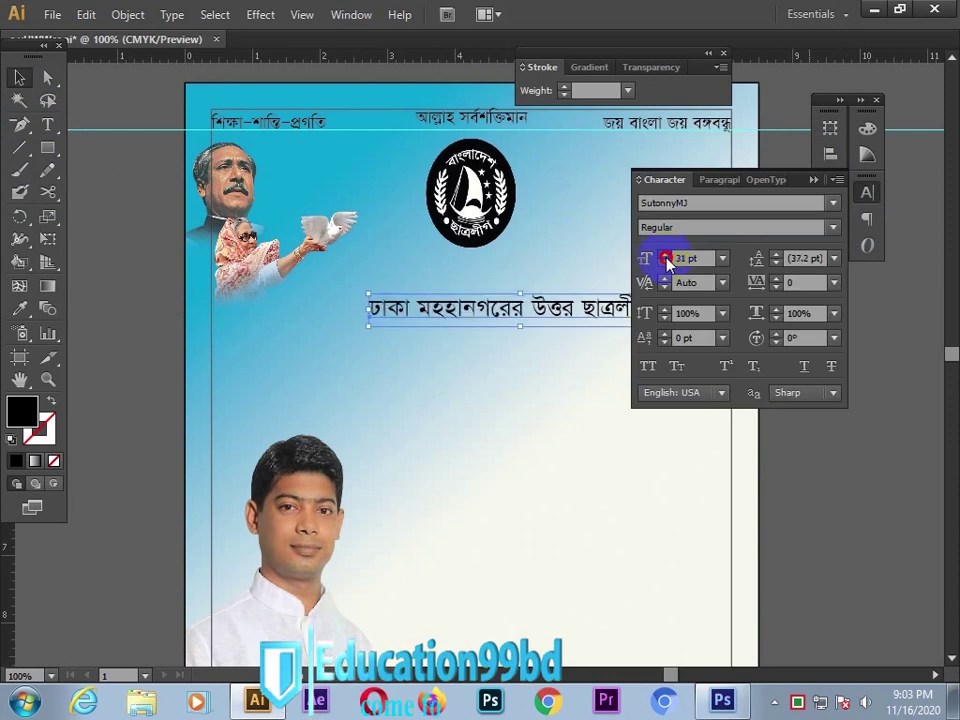
left_click_drag(664, 338, 613, 300)
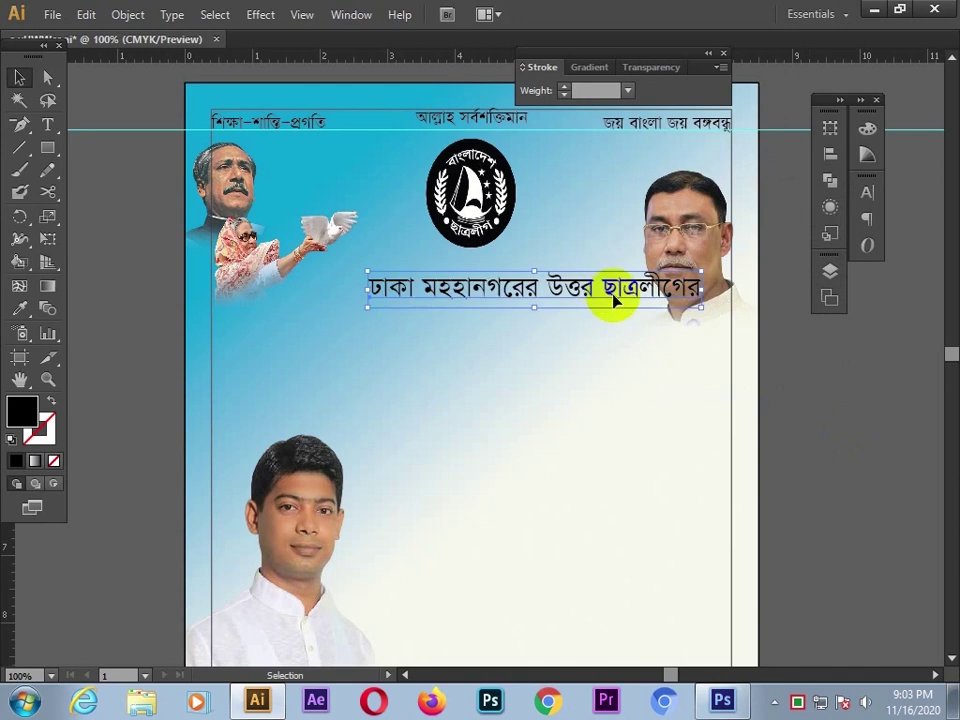
Correct the heading's wording to "ঢাকা মহানগর উত্তর ছাত্রলীগের" by deleting the surplus letters.
left_click(47, 124)
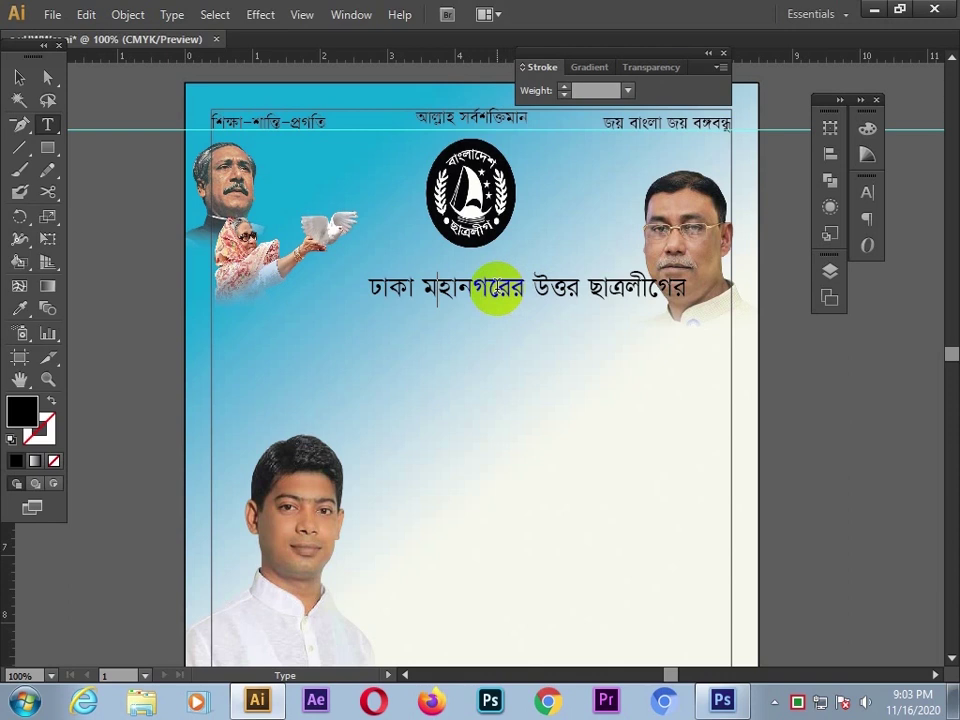
left_click(512, 299)
key("BackSpace")
key("BackSpace")
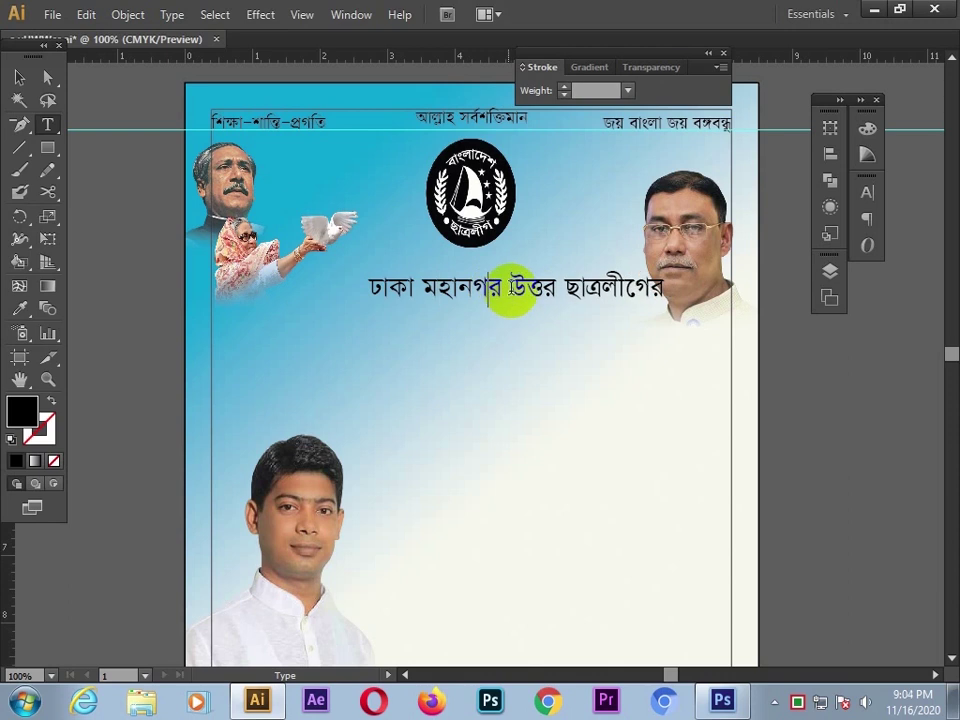
left_click(19, 77)
Centre the corrected heading horizontally on the artboard and deselect it.
left_click(830, 176)
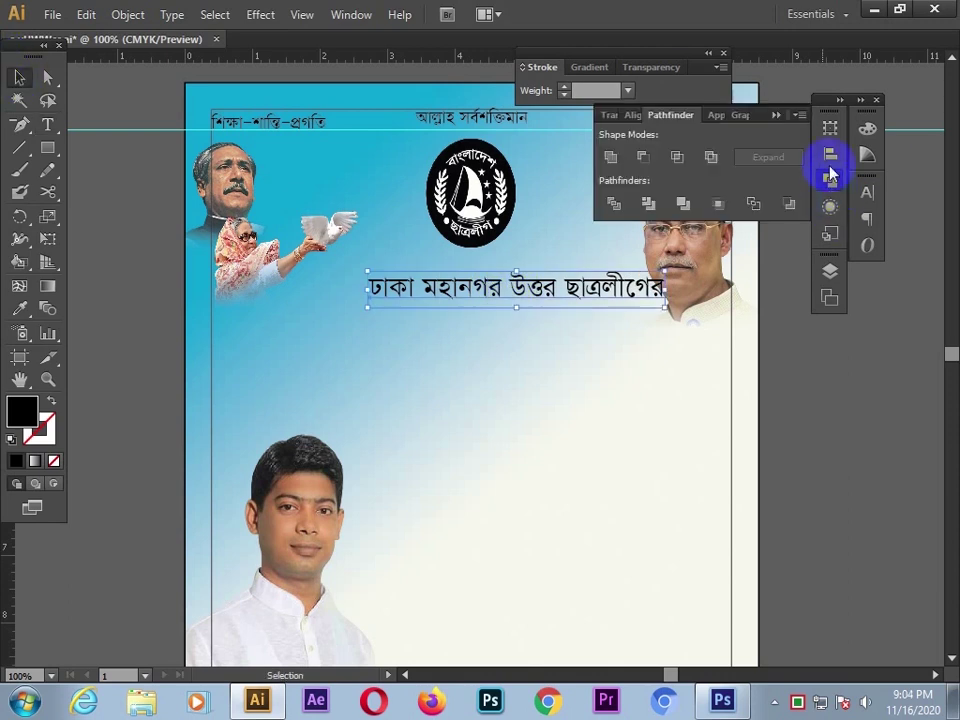
left_click(632, 115)
left_click(643, 156)
left_click(169, 340)
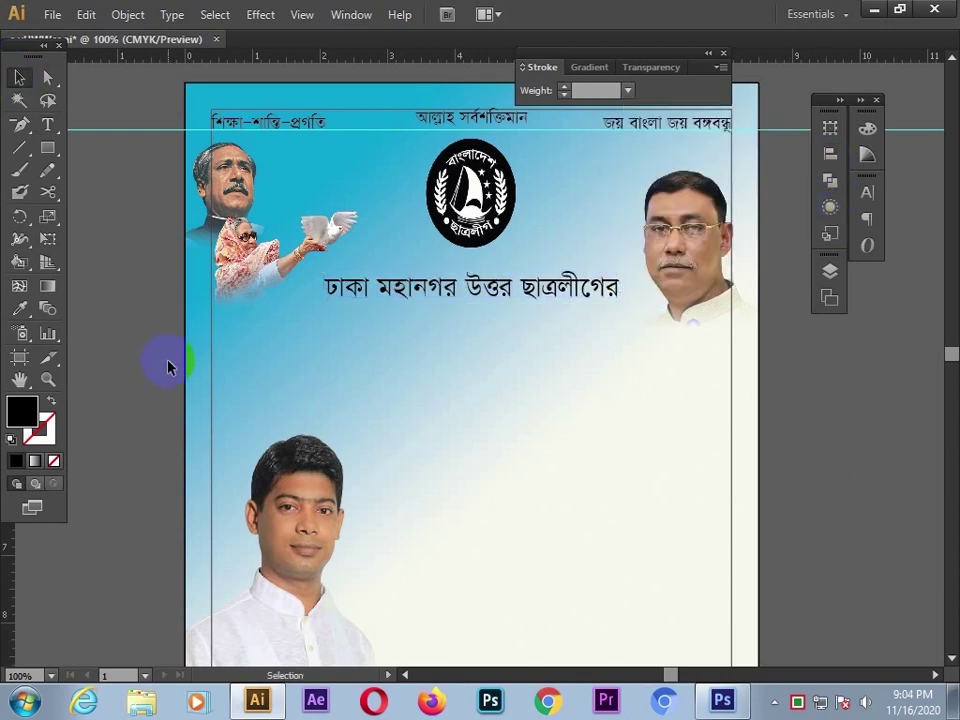
Apply a bold font style to the "ঢাকা মহানগর উত্তর ছাত্রলীগের" heading.
left_click(536, 305)
left_click(867, 192)
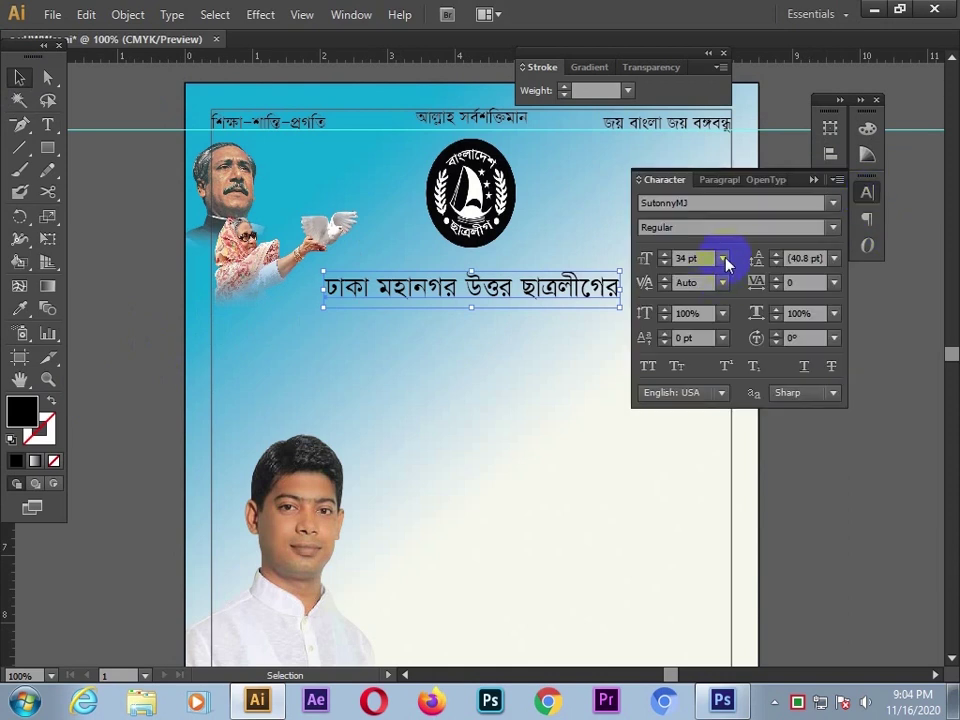
left_click(833, 227)
left_click(671, 282)
left_click(803, 488)
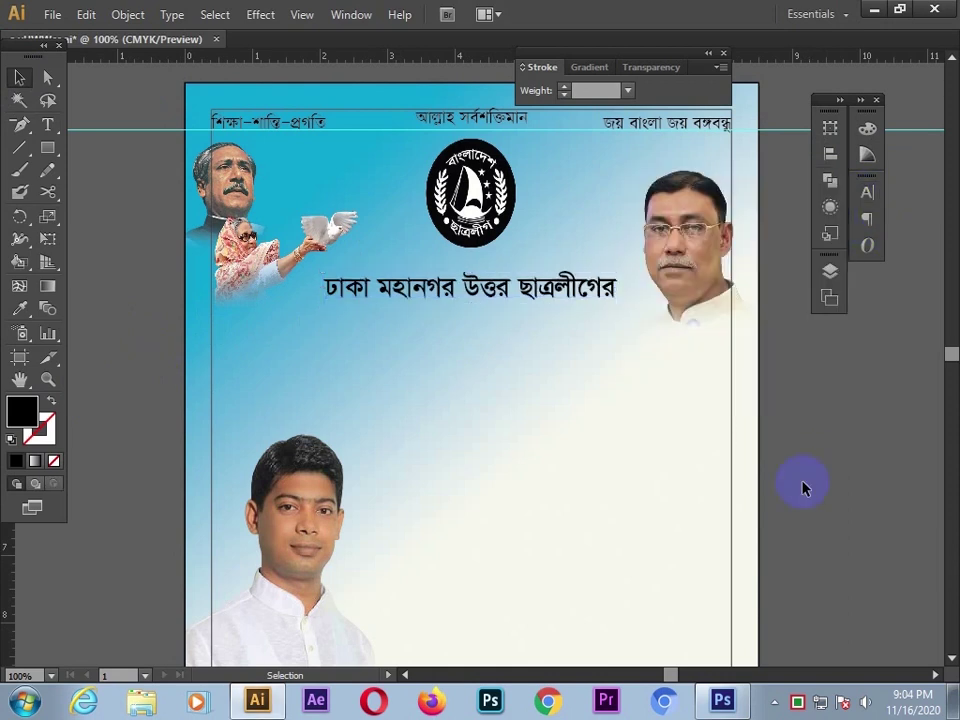
Fill the "ঢাকা মহানগর উত্তর ছাত্রলীগের" heading with bright red.
left_click(575, 297)
double_click(22, 410)
left_click(500, 459)
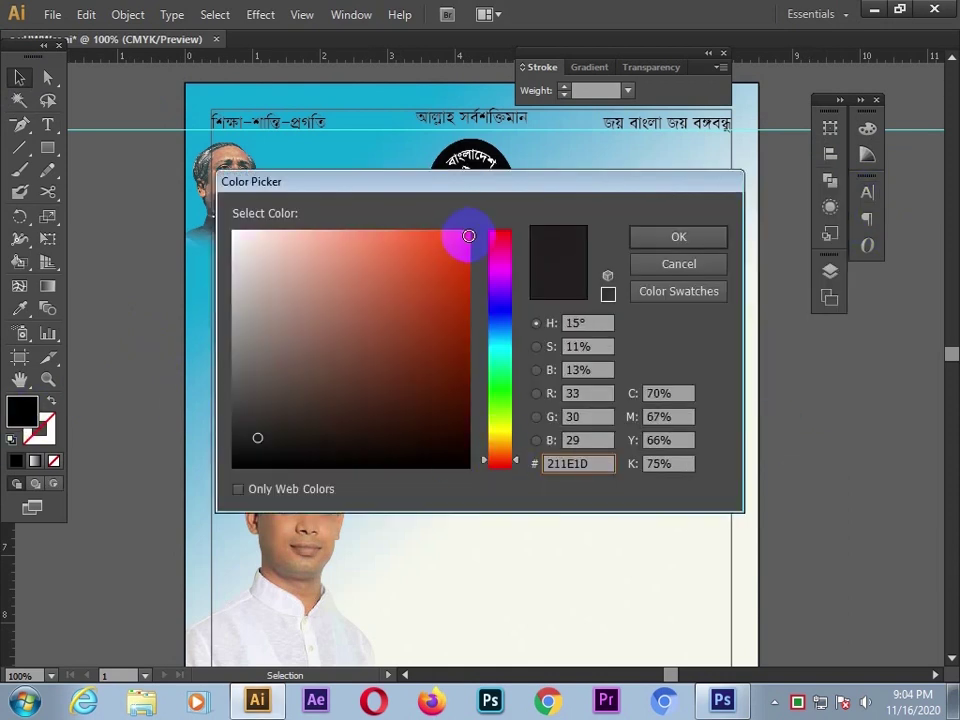
left_click(468, 236)
left_click(678, 236)
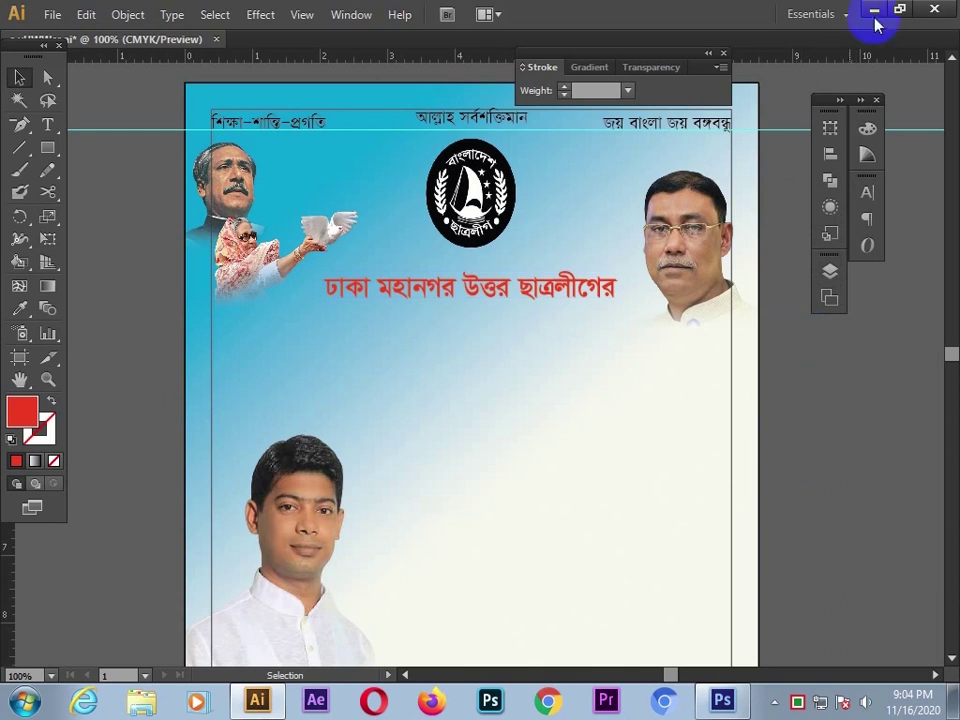
Break the red heading into two lines before "উত্তর" and centre-align its paragraph.
double_click(459, 289)
key("BackSpace")
key("Return")
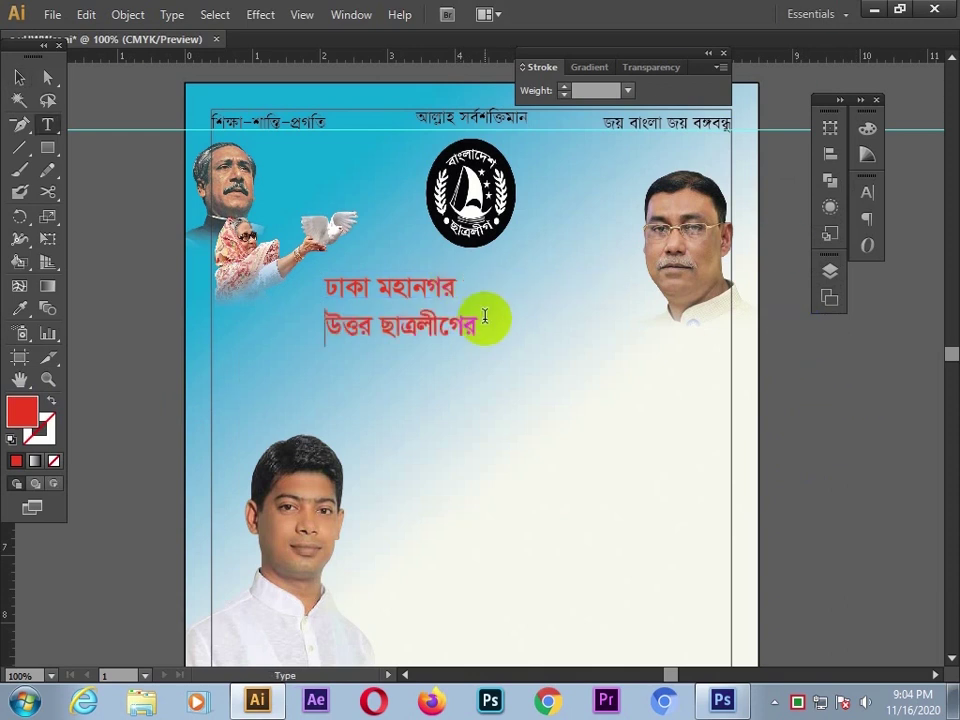
left_click(20, 80)
left_click(866, 192)
left_click(712, 180)
left_click(678, 205)
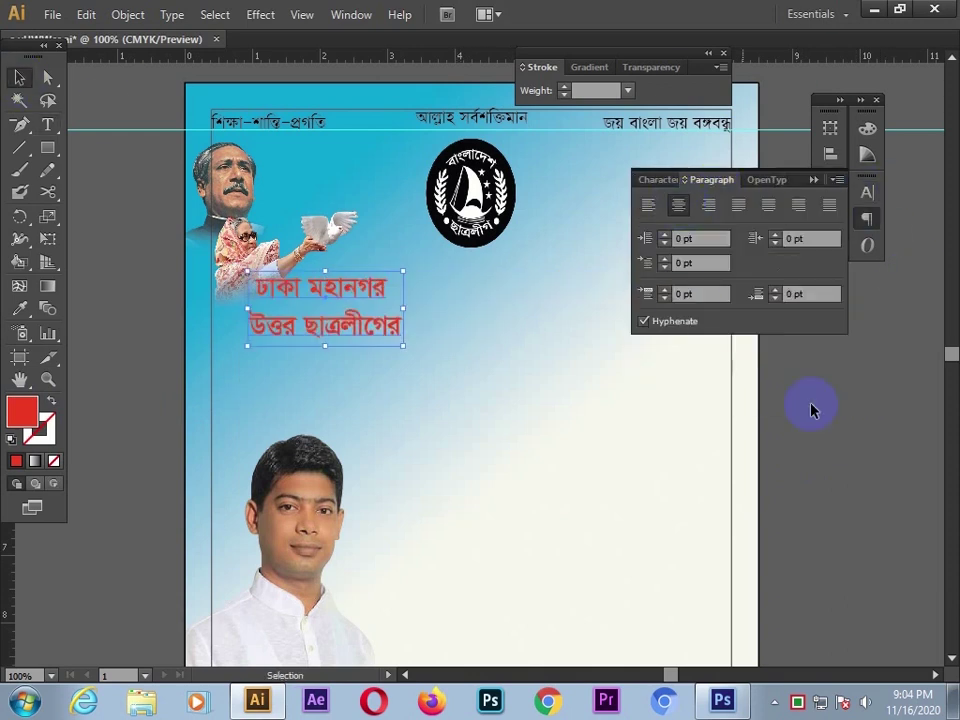
left_click(538, 313)
Move the two-line heading below the emblem and centre it horizontally on the artboard.
left_click_drag(372, 290, 510, 281)
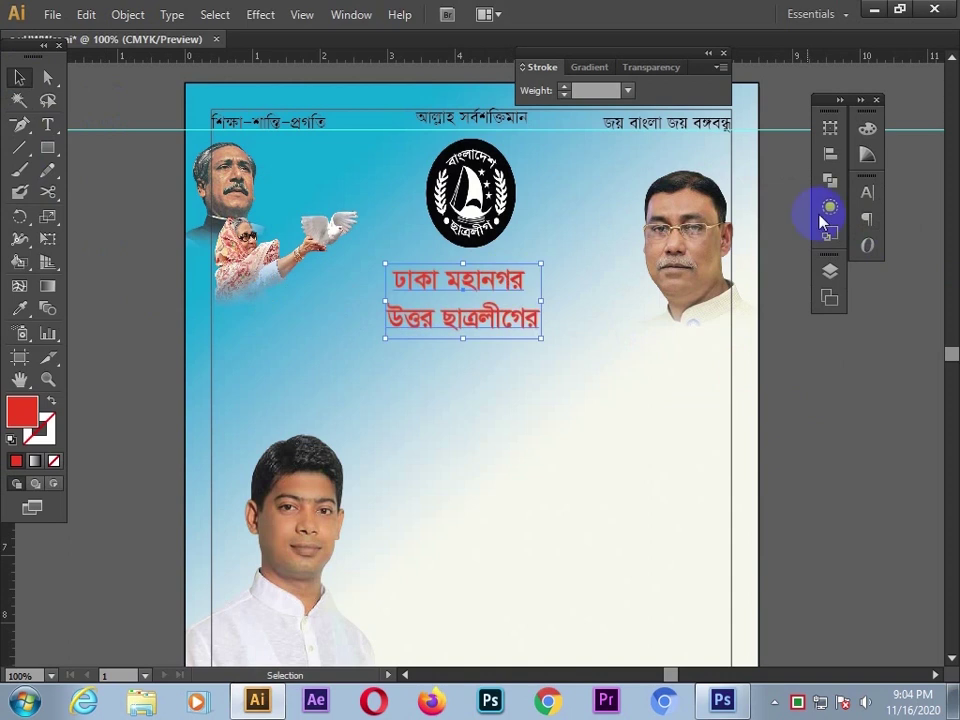
left_click(826, 210)
left_click(703, 210)
left_click(529, 279)
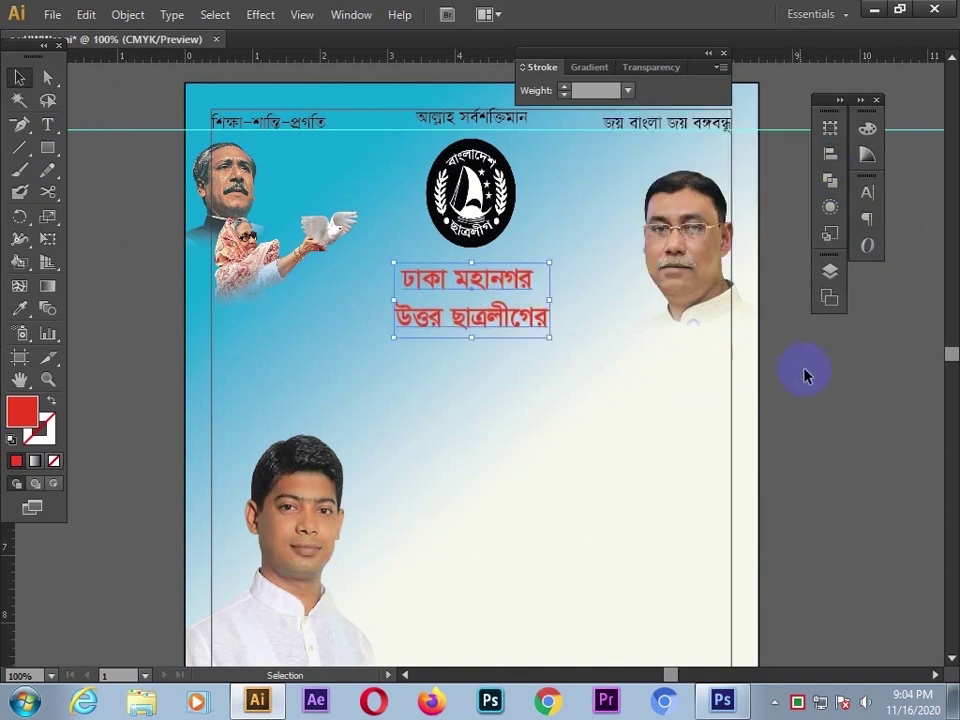
Nudge the two-line red heading up eight increments towards the emblem.
key("Up")
key("Up")
key("Up")
key("Up")
key("Up")
key("Up")
key("Up")
key("Up")
Increase the font size of only the first heading line, "ঢাকা মহানগর".
key("t")
left_click(402, 273)
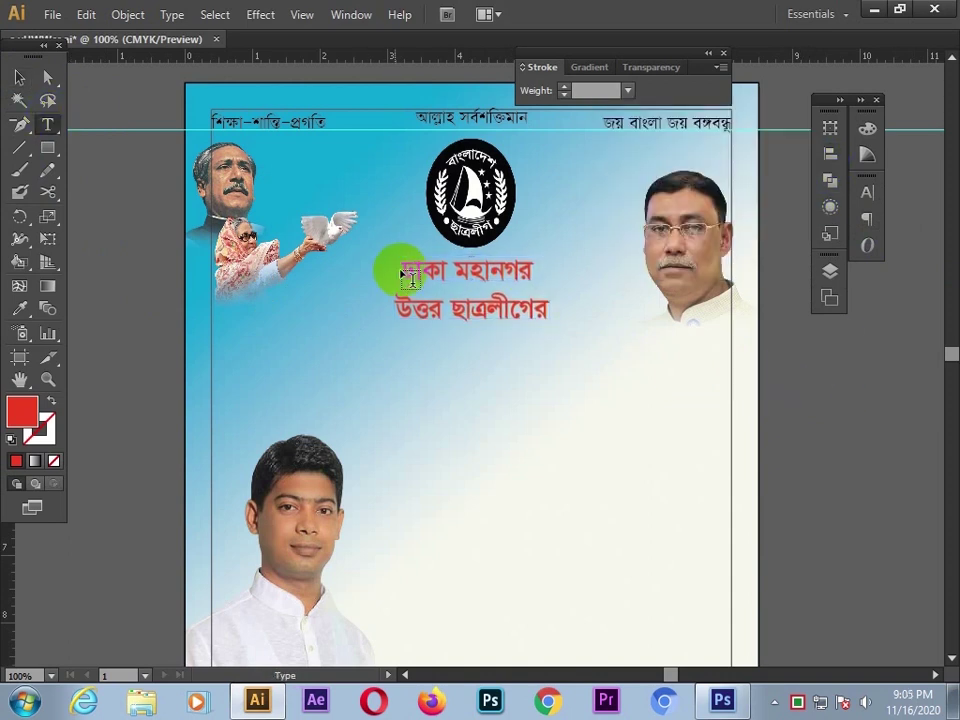
left_click_drag(406, 265, 538, 264)
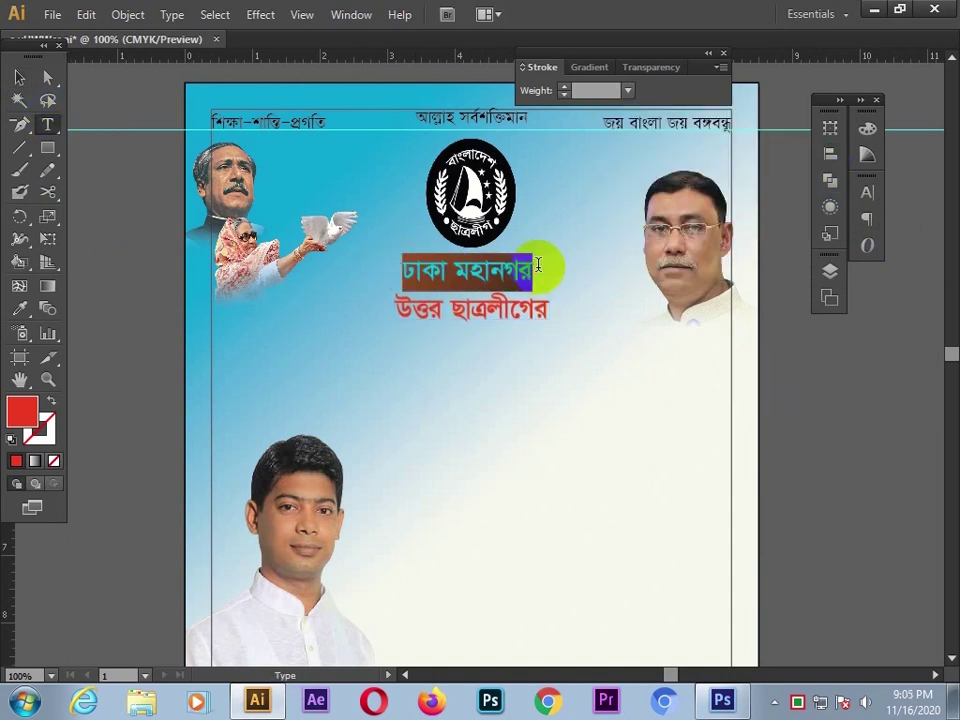
left_click(867, 193)
left_click(662, 254)
left_click(662, 254)
left_click(817, 463)
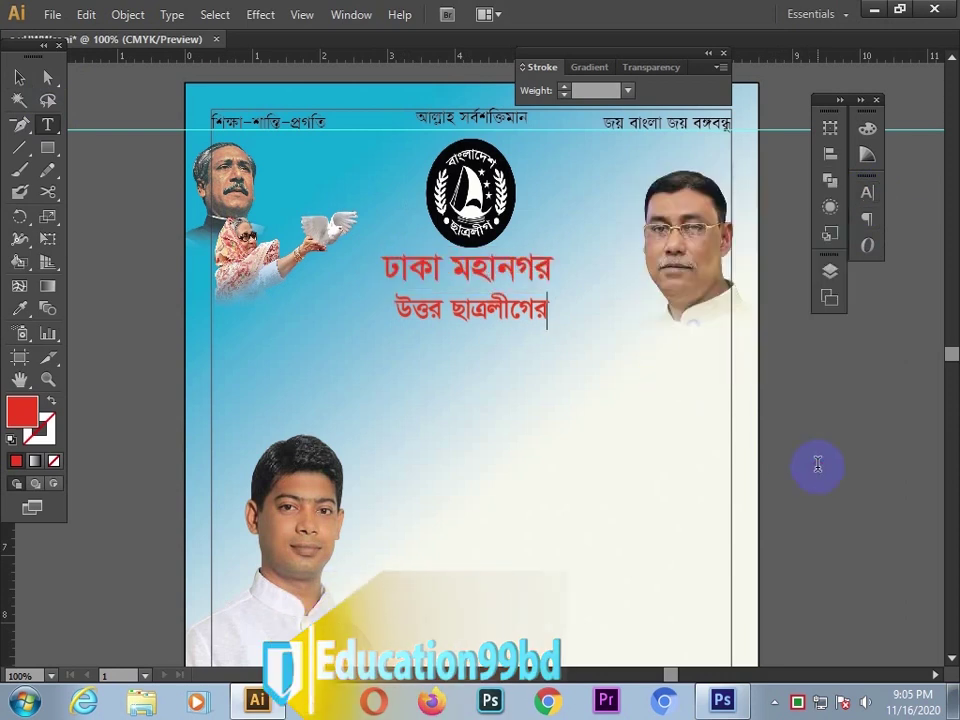
left_click(20, 77)
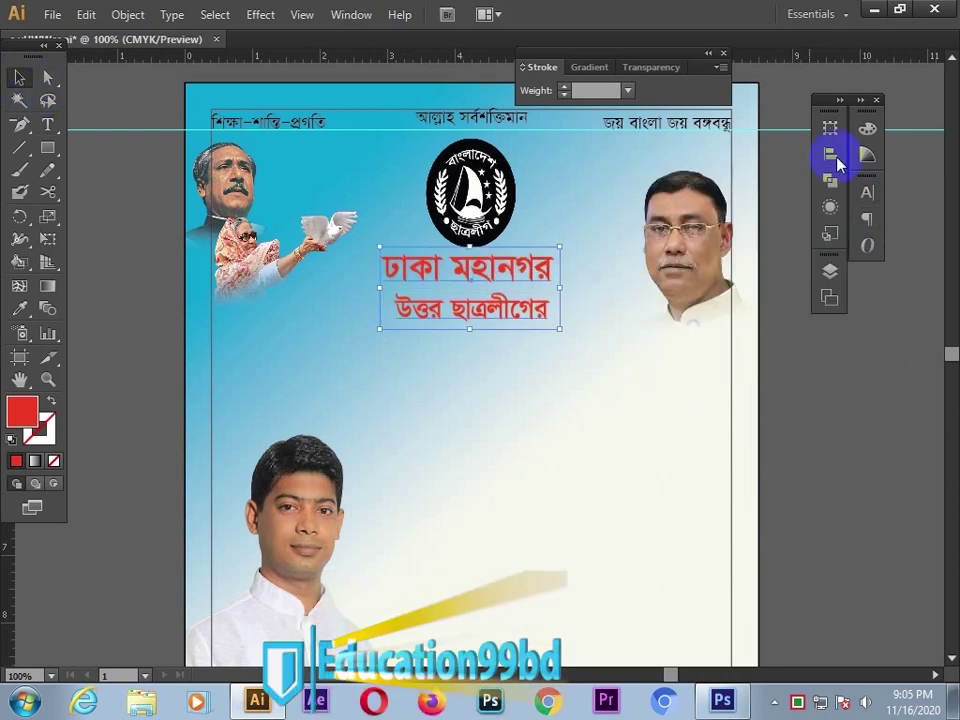
Remake the line break before "উত্তর" without the trailing space and shift the heading slightly down from the emblem.
left_click(47, 124)
left_click(405, 302)
key("BackSpace")
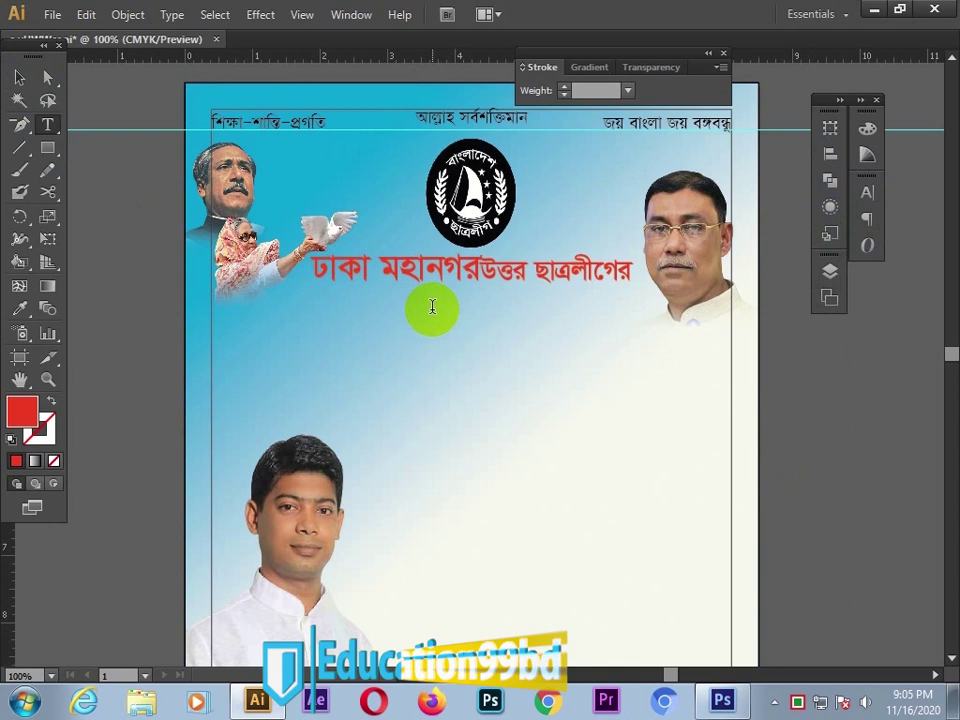
key("Return")
left_click(22, 79)
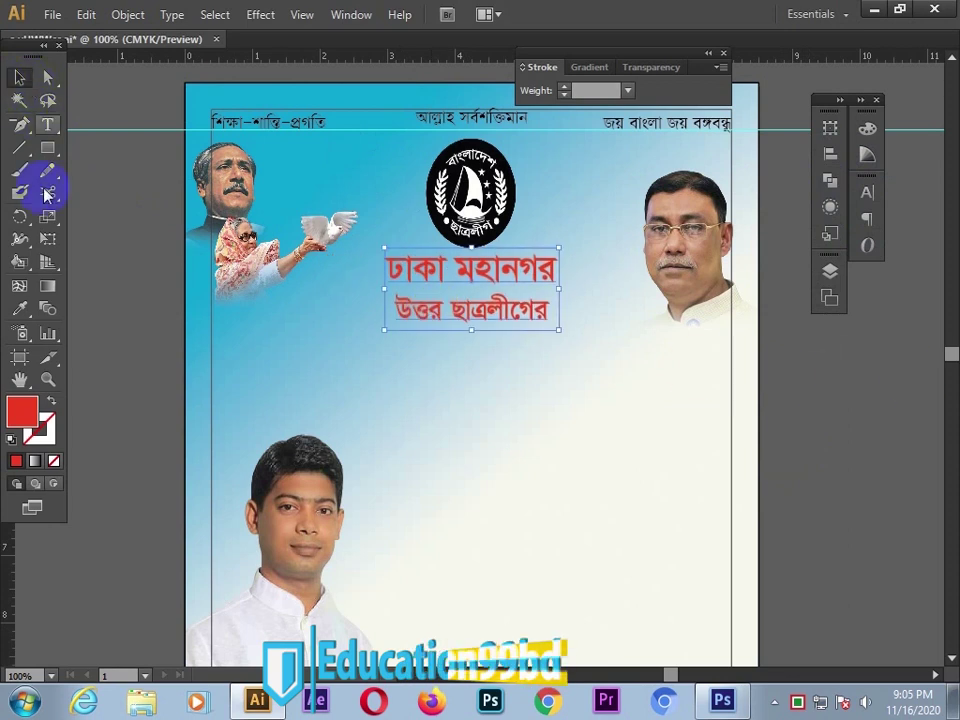
left_click(109, 270)
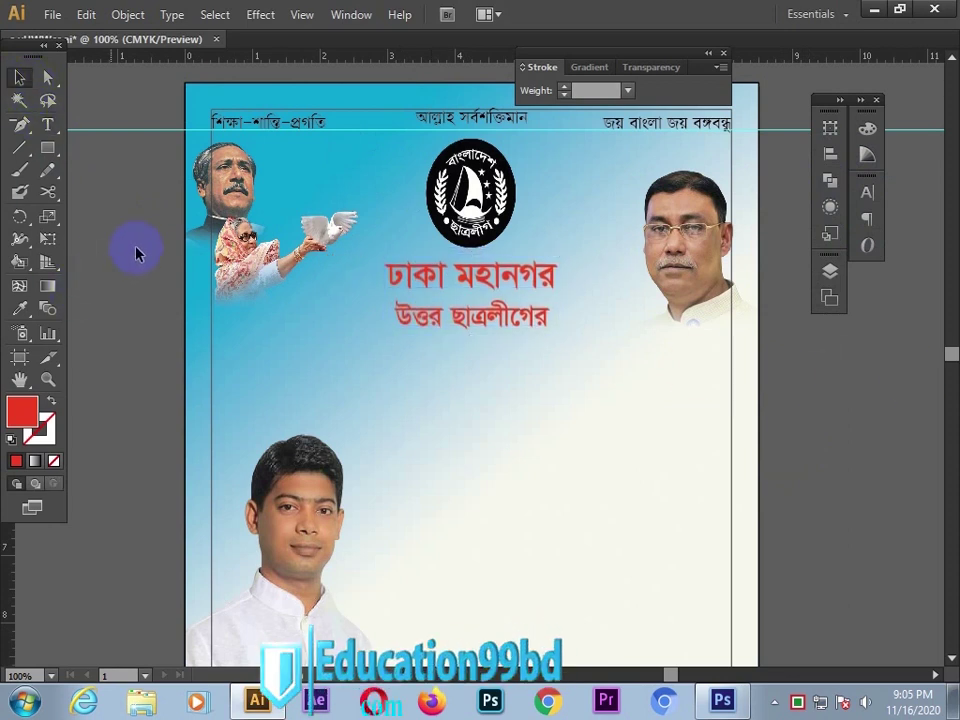
Add the black word "সম্মেলন" below the red heading and move it slightly lower.
left_click(47, 124)
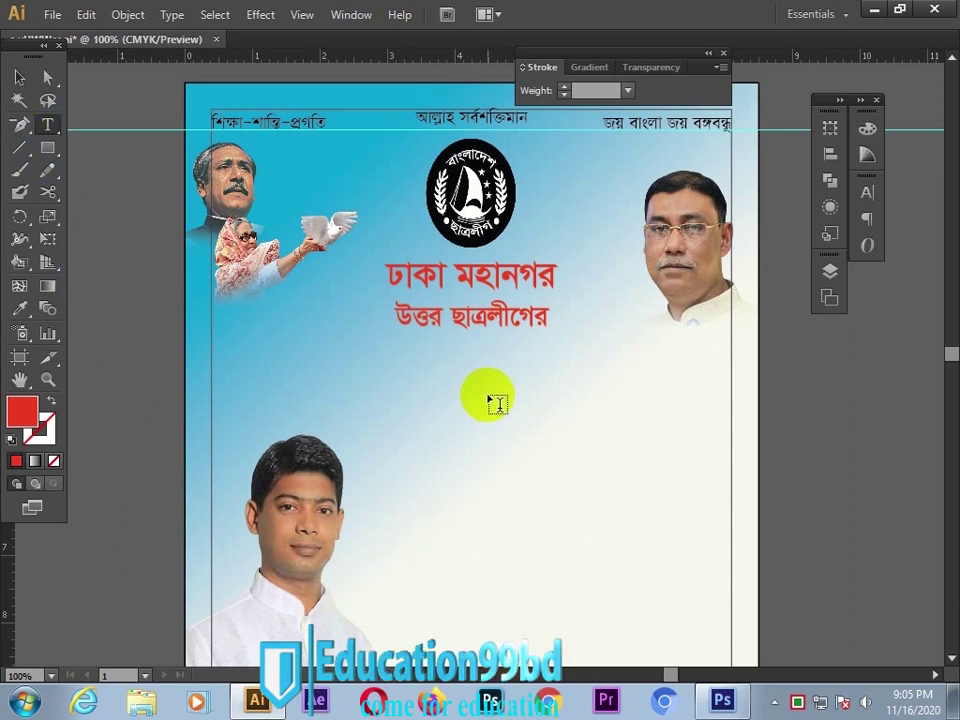
left_click(488, 399)
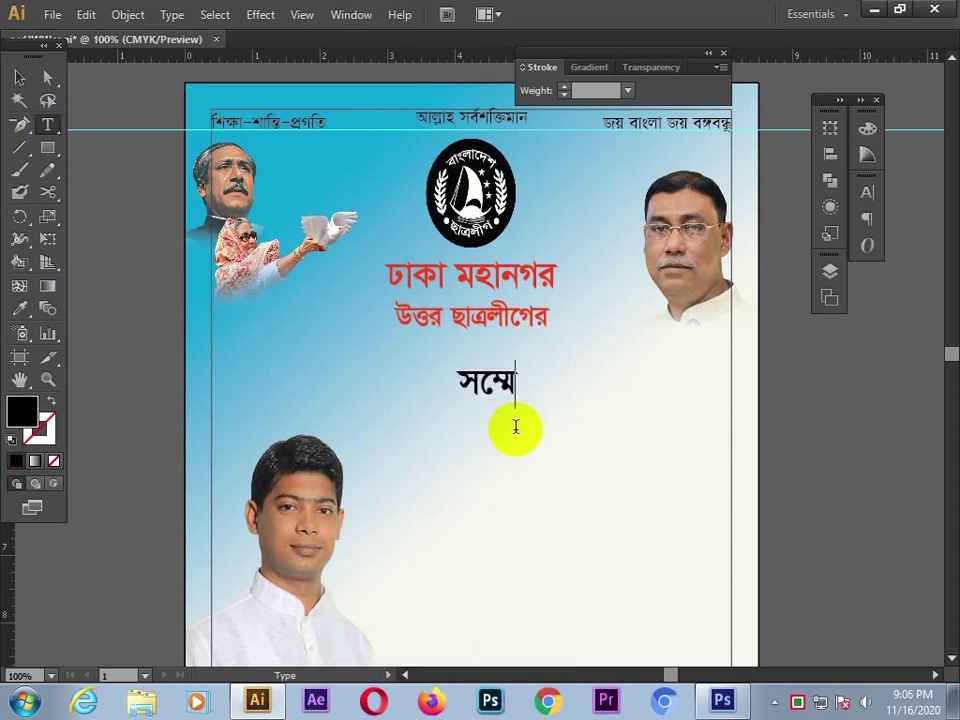
key("Escape")
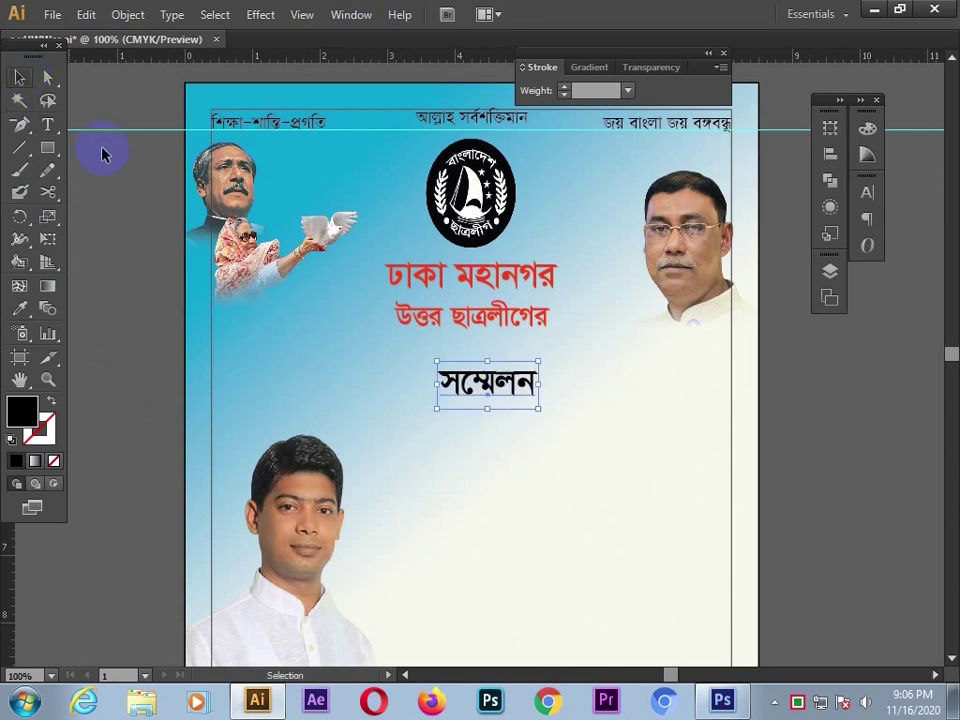
left_click_drag(499, 381, 517, 418)
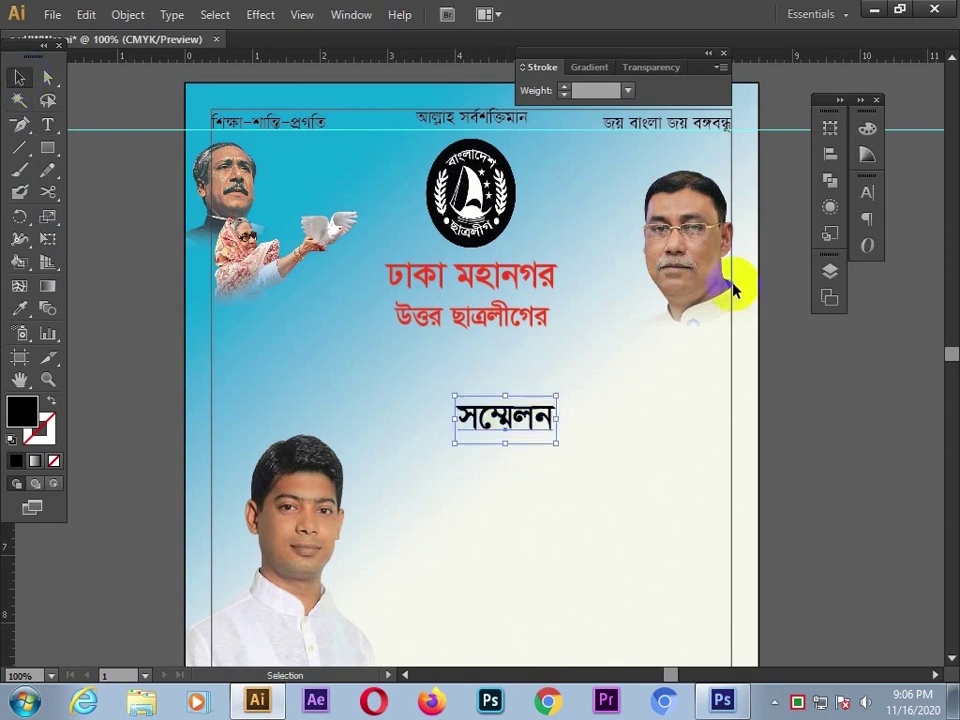
Enlarge the black word "সম্মেলন" below the red heading.
left_click(866, 200)
left_click(663, 253)
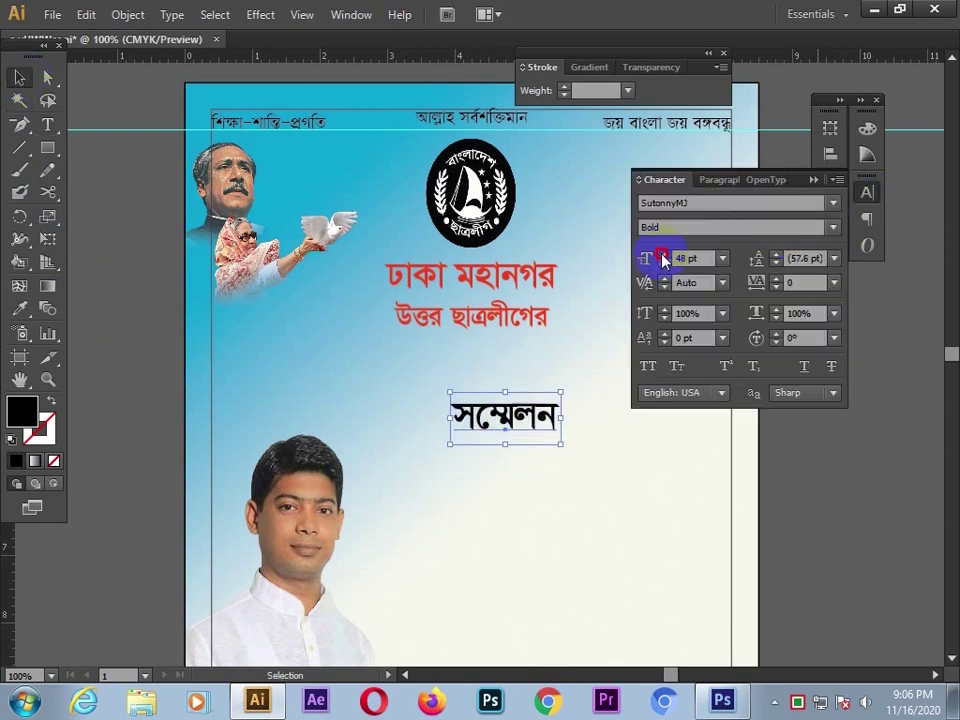
left_click(880, 527)
left_click_drag(569, 419, 594, 418)
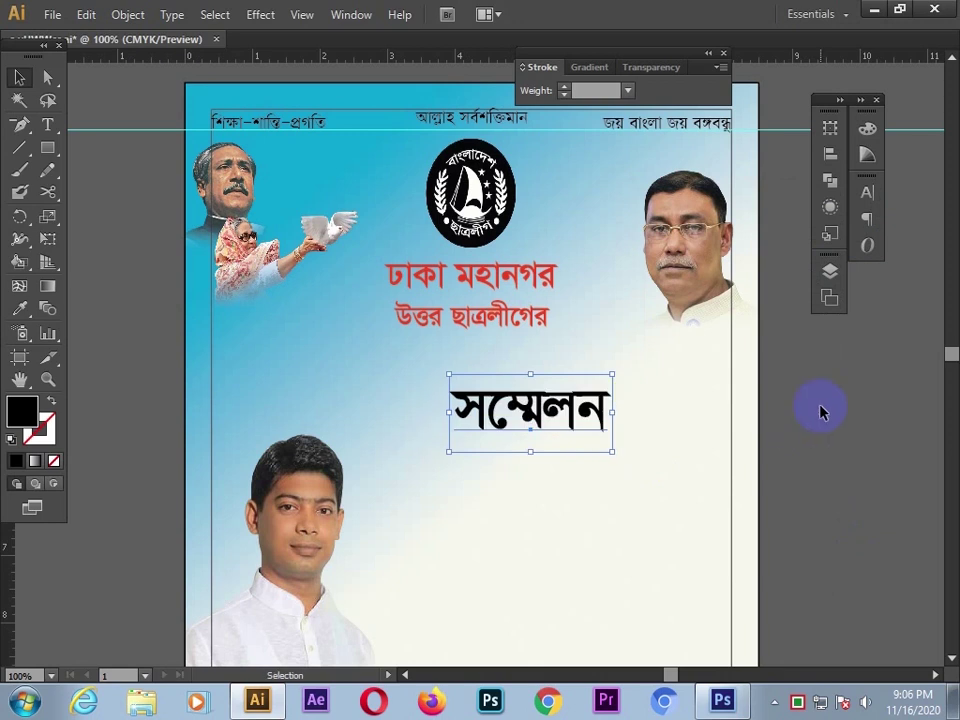
Change the fill of the word "সম্মেলন" to orange.
left_click(577, 418)
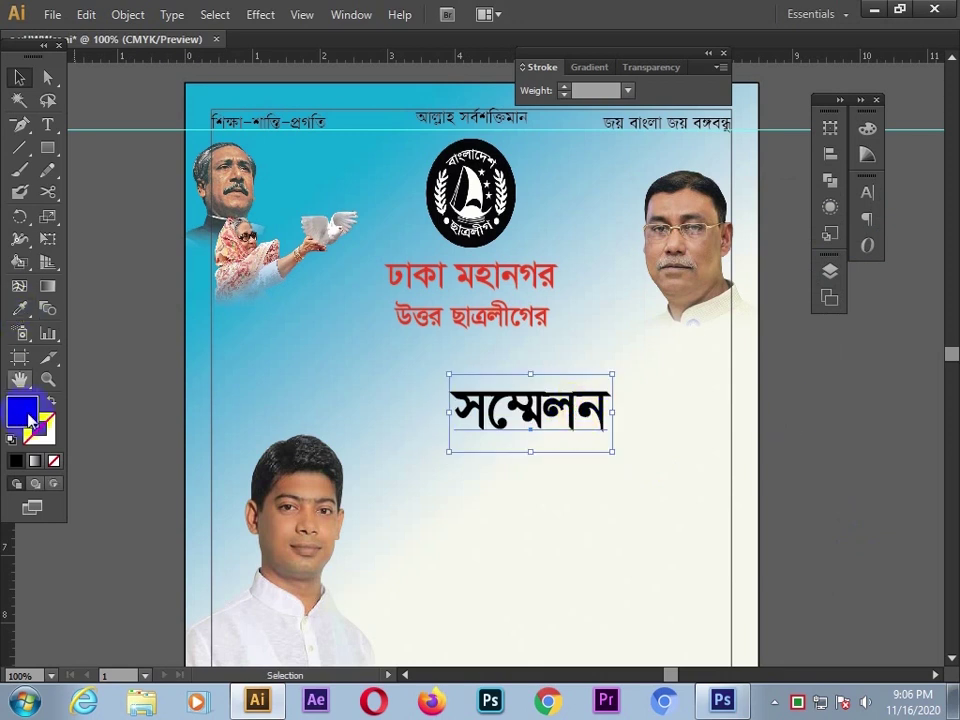
double_click(22, 414)
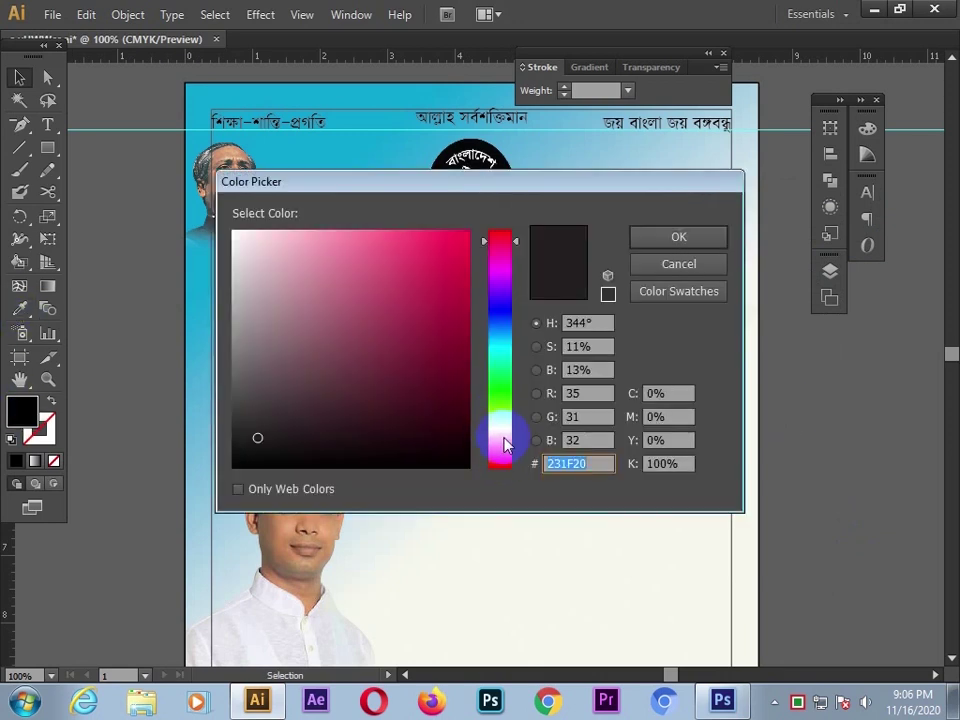
left_click(505, 445)
left_click(463, 235)
key("Return")
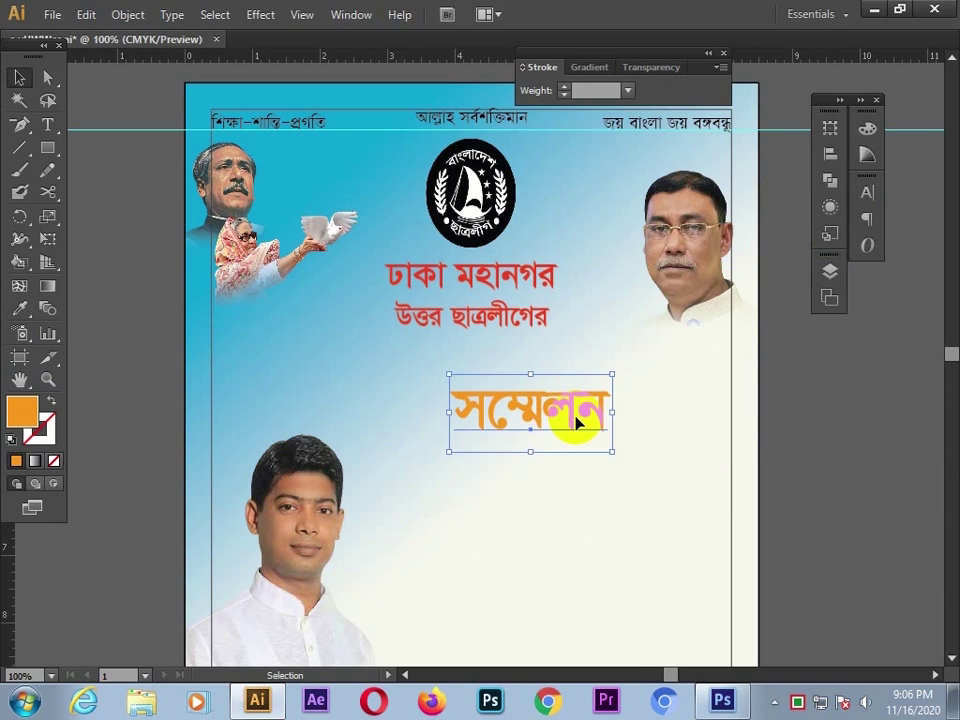
Try a blue 1 pt outline directly on the orange word "সম্মেলন".
double_click(40, 426)
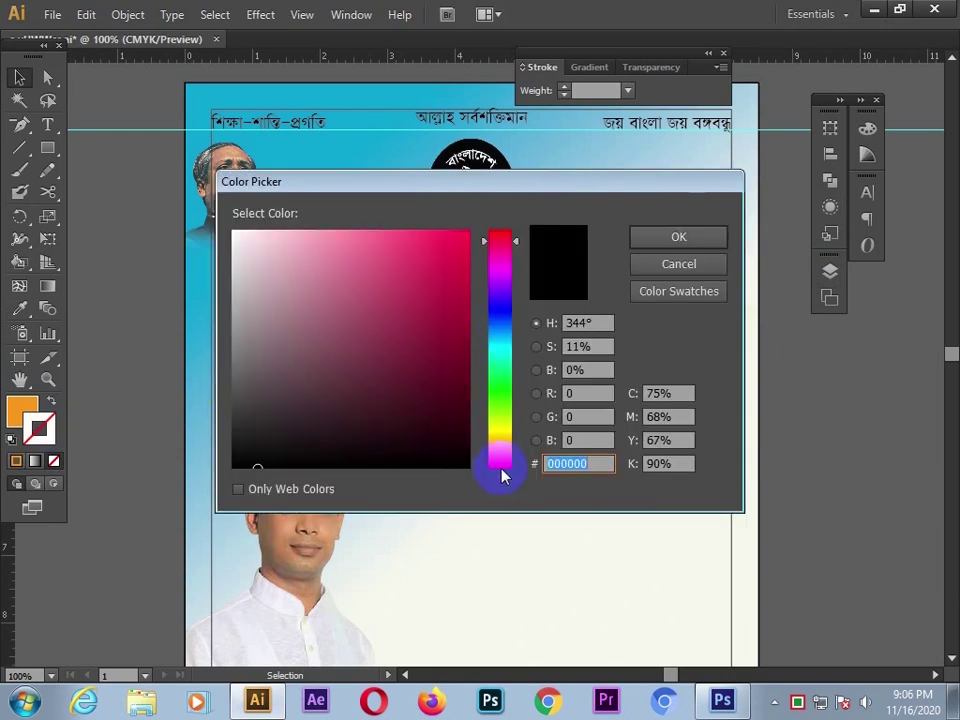
left_click(500, 318)
left_click(455, 250)
left_click(681, 240)
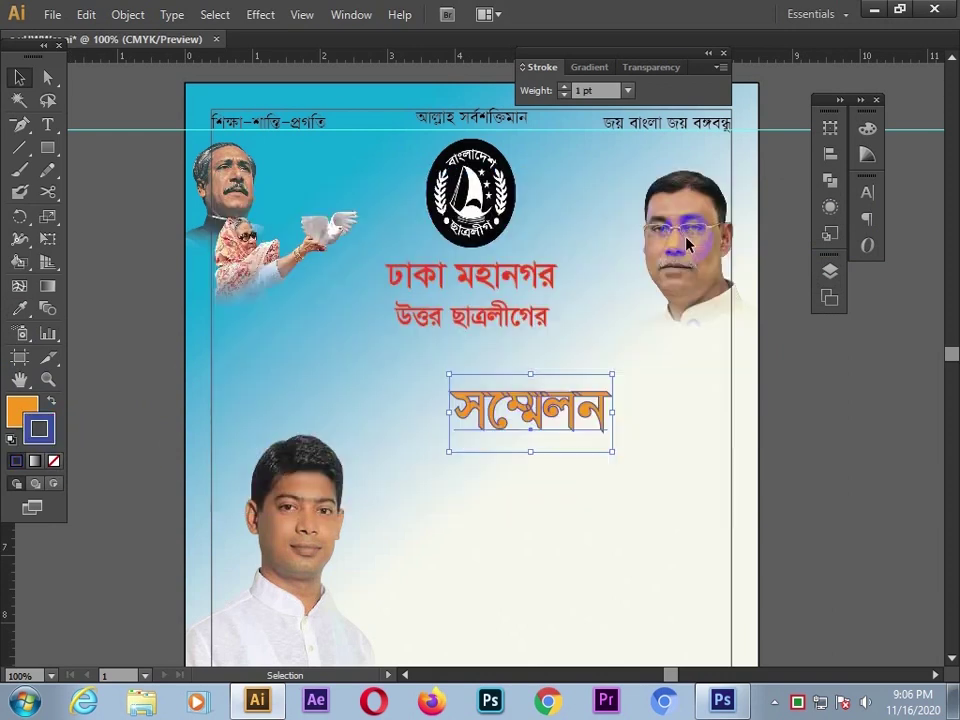
left_click(111, 326)
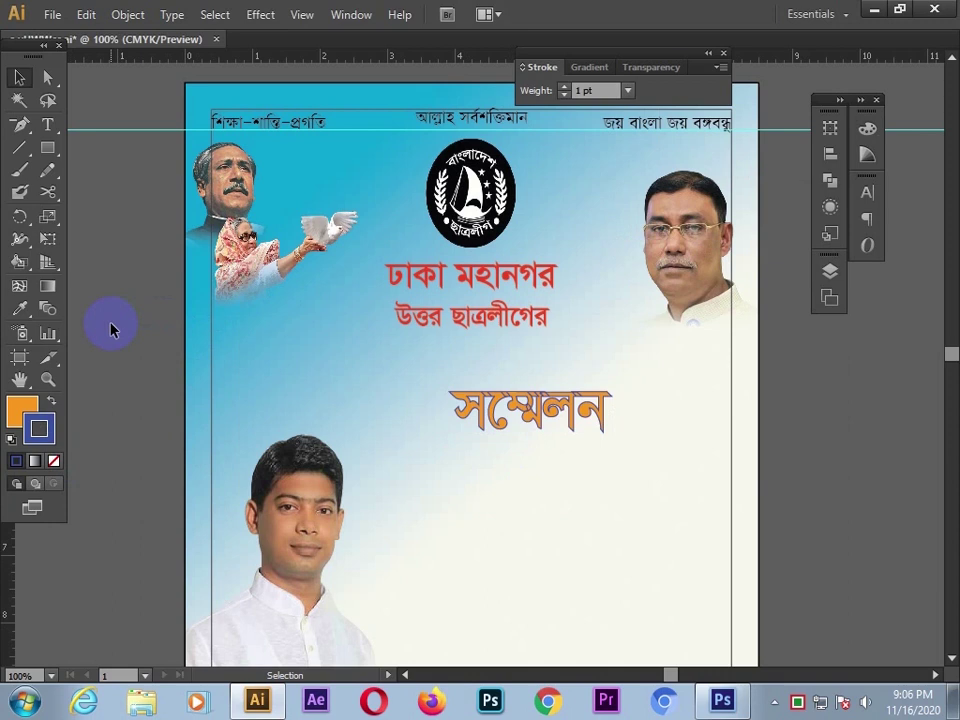
Duplicate "সম্মেলন", swap the copy's fill and stroke, and nudge it three increments back over the original.
left_click(528, 418)
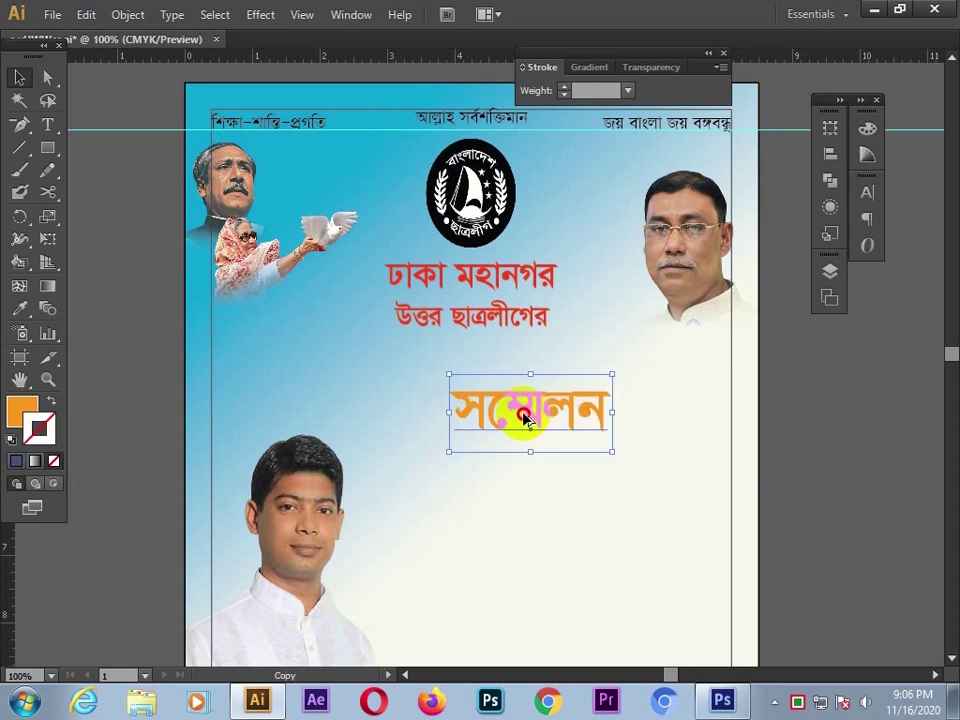
left_click_drag(524, 417, 526, 419)
left_click(52, 402)
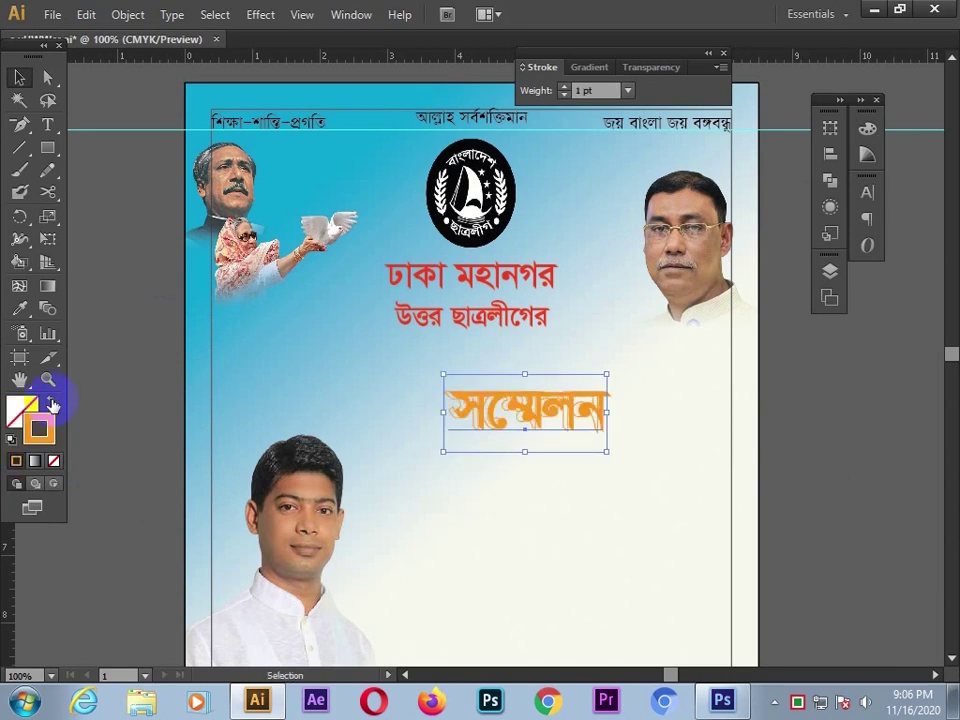
key("Right")
key("Right")
key("Right")
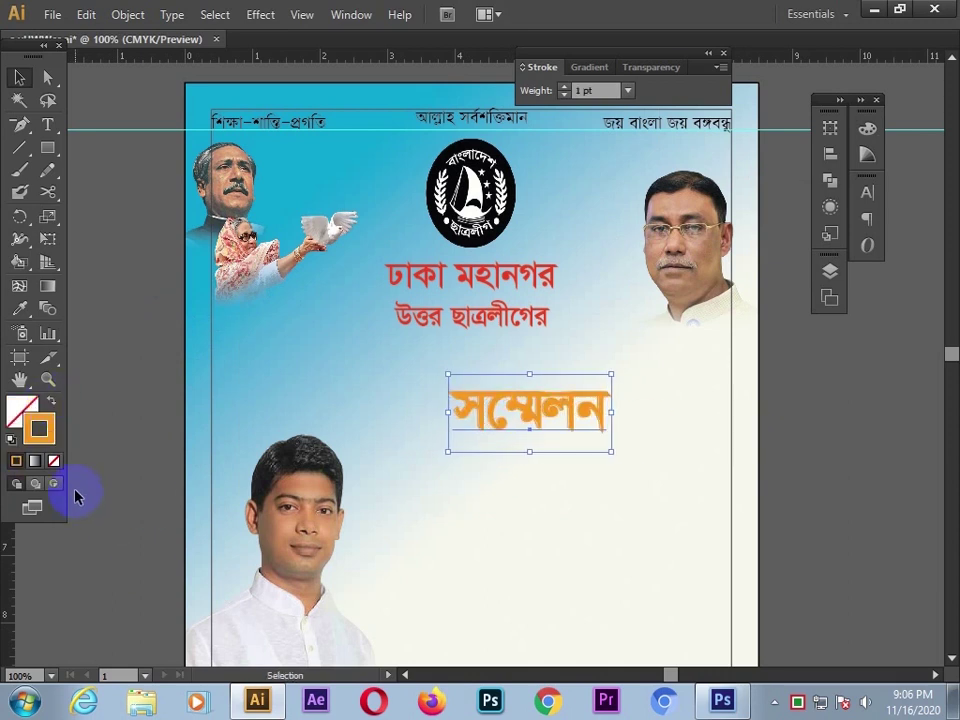
Give the outline copy of "সম্মেলন" a blue stroke with a weight of 2 pt.
double_click(45, 440)
left_click(501, 312)
left_click(677, 236)
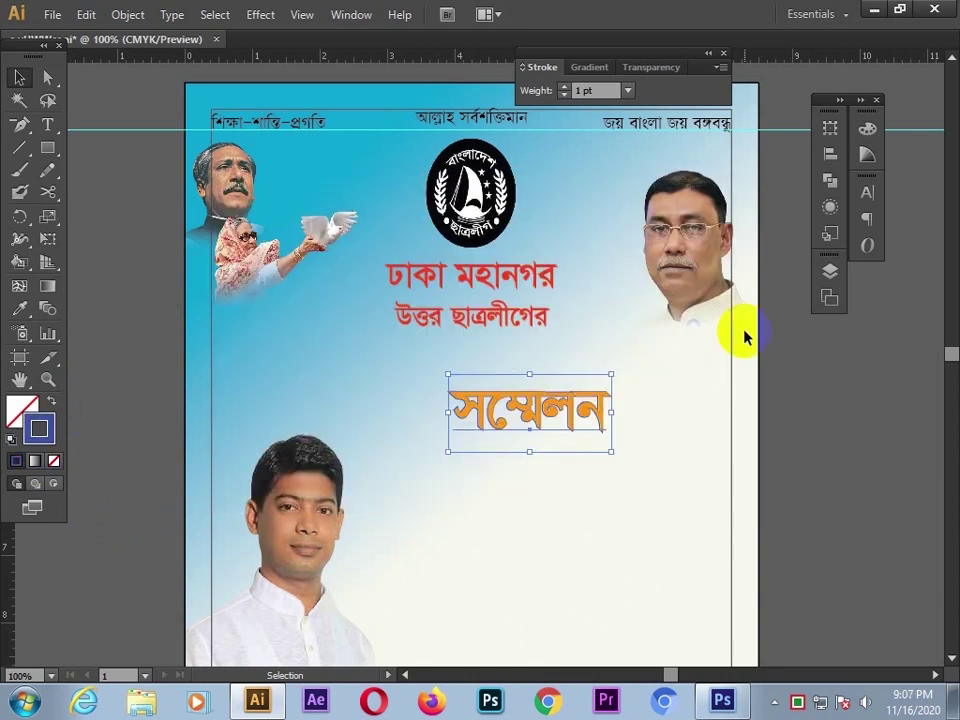
left_click(563, 87)
left_click(844, 478)
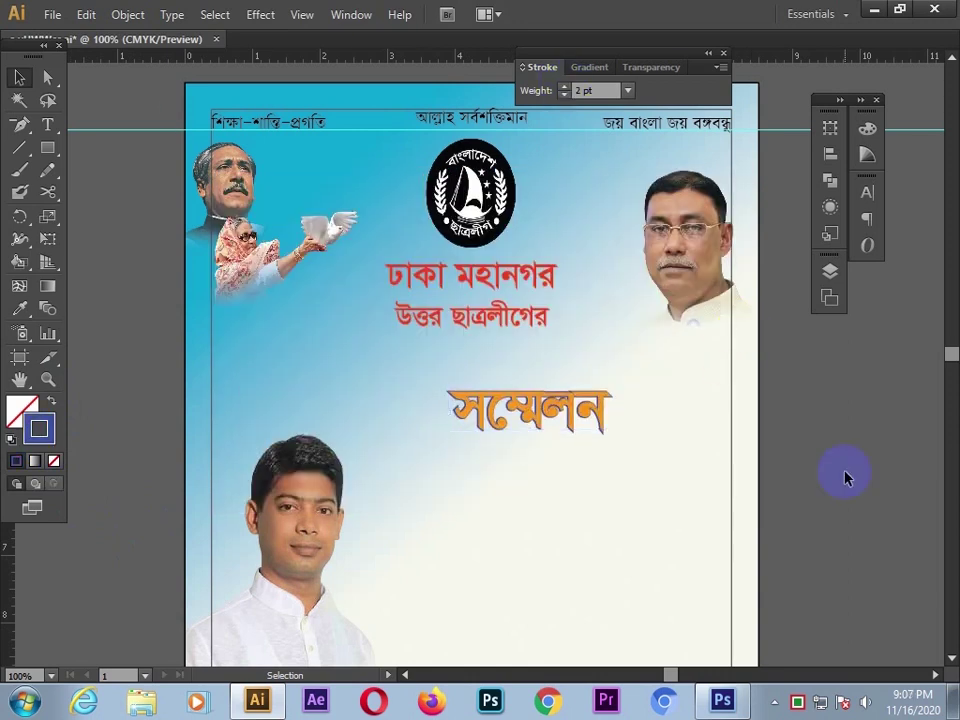
Add the black text "২৭তম" below "সম্মেলন", correcting the second digit to "৭".
left_click(47, 124)
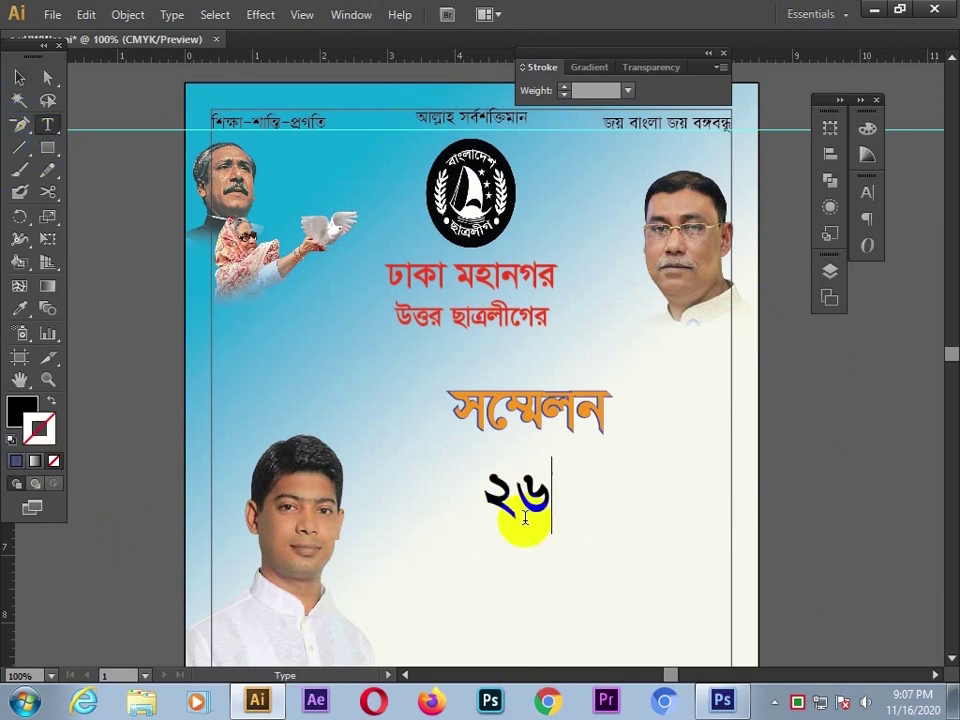
type("তম")
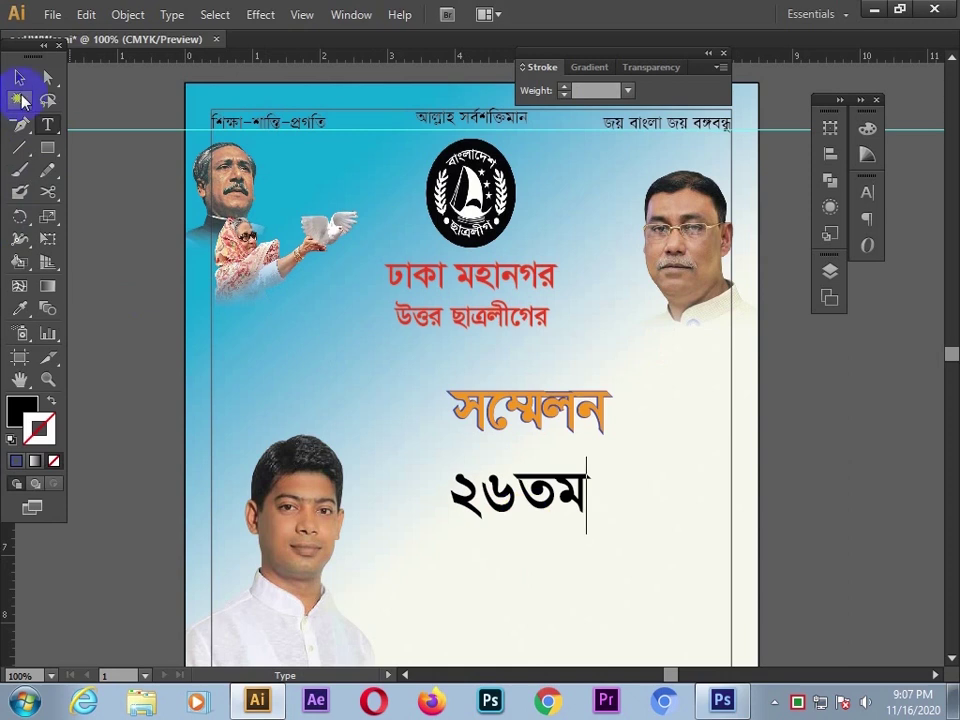
left_click(20, 77)
left_click(512, 495)
key("BackSpace")
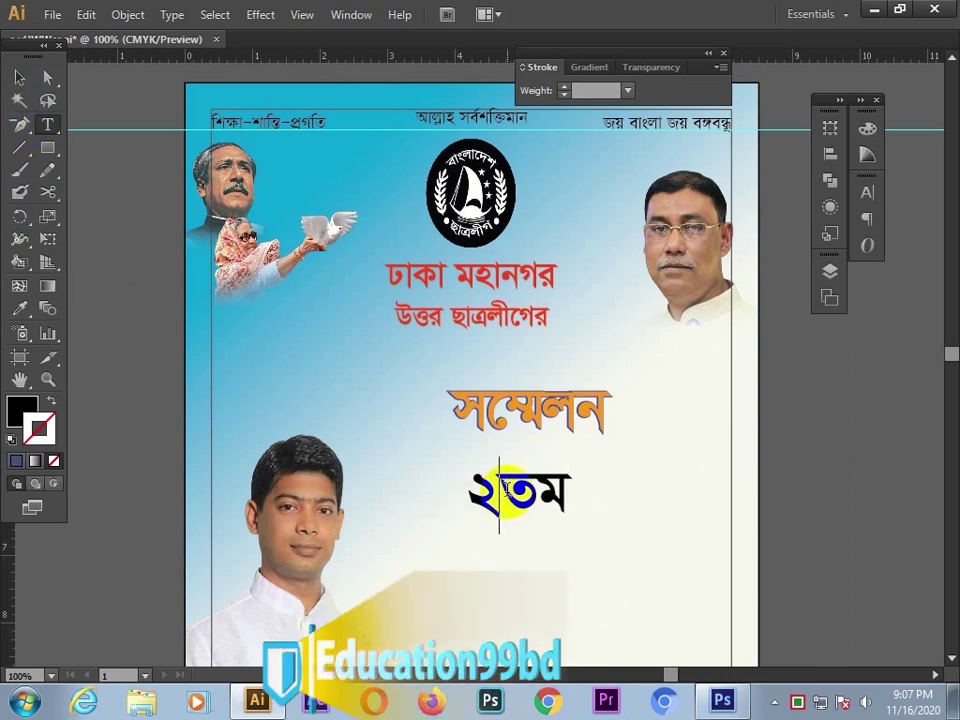
type("৭")
left_click(20, 77)
Reduce the font size of only the suffix "তম" in "২৭তম" to 40 pt.
left_click(47, 124)
left_click(512, 494)
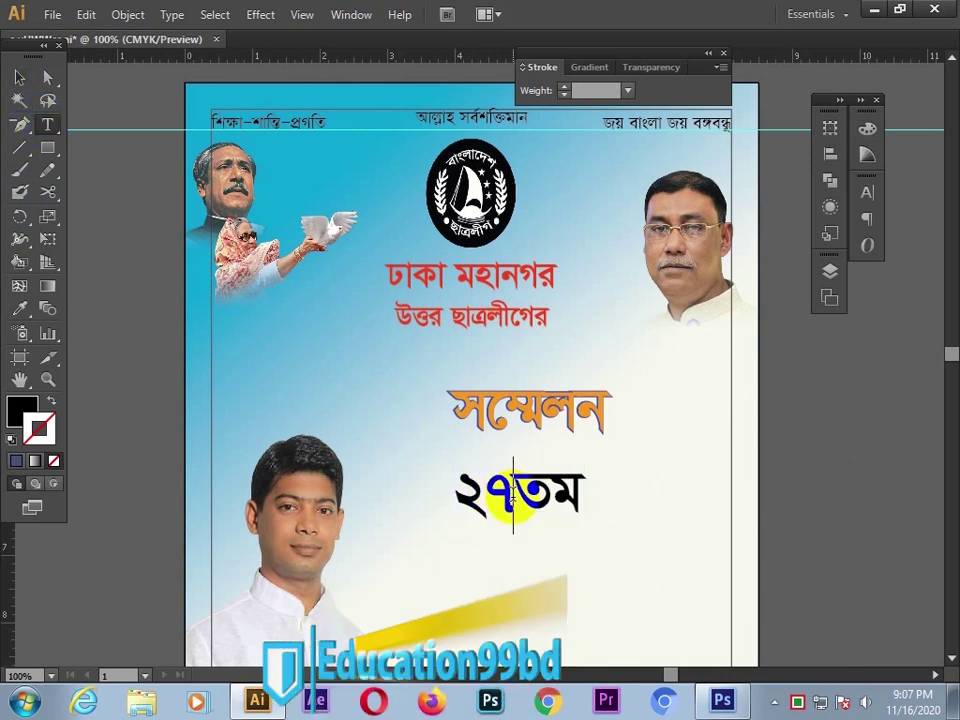
left_click_drag(512, 495, 586, 492)
left_click(867, 193)
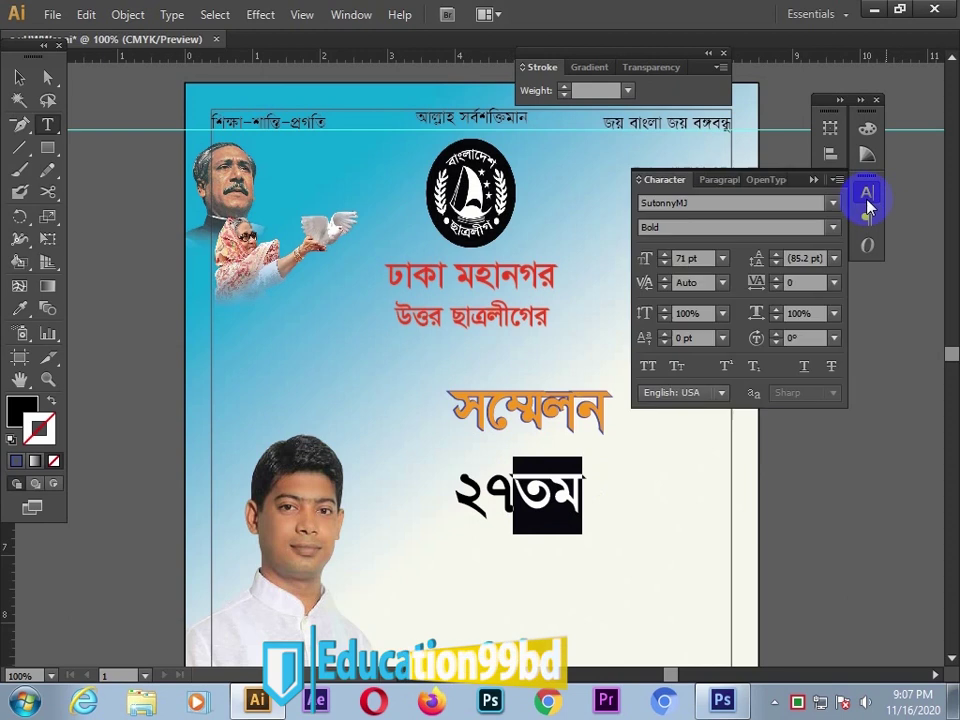
left_click(664, 263)
left_click(664, 263)
left_click(664, 263)
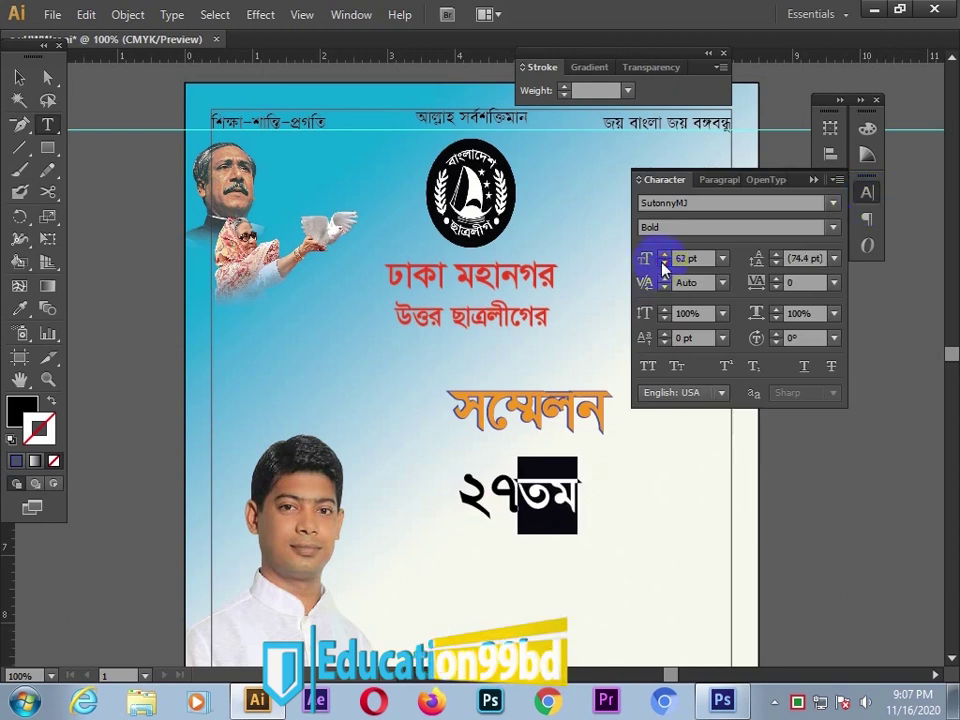
left_click(664, 263)
left_click(664, 263)
left_click(664, 263)
Scale the "২৭তম" text down slightly and reposition it beneath "সম্মেলন".
left_click(20, 77)
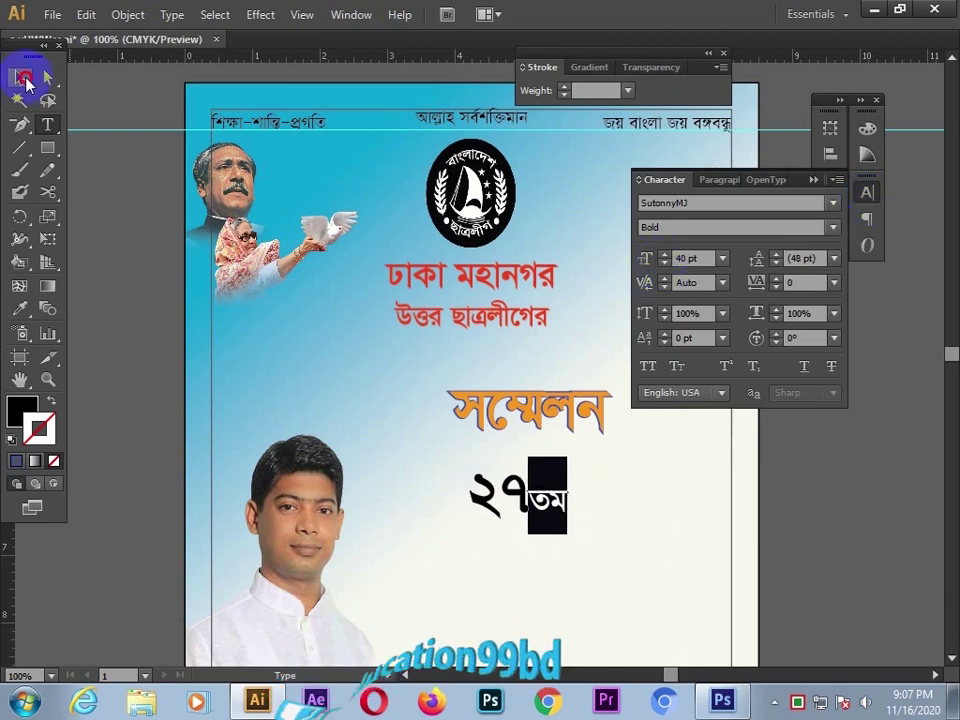
left_click(519, 507)
left_click_drag(589, 518, 562, 500)
left_click(791, 467)
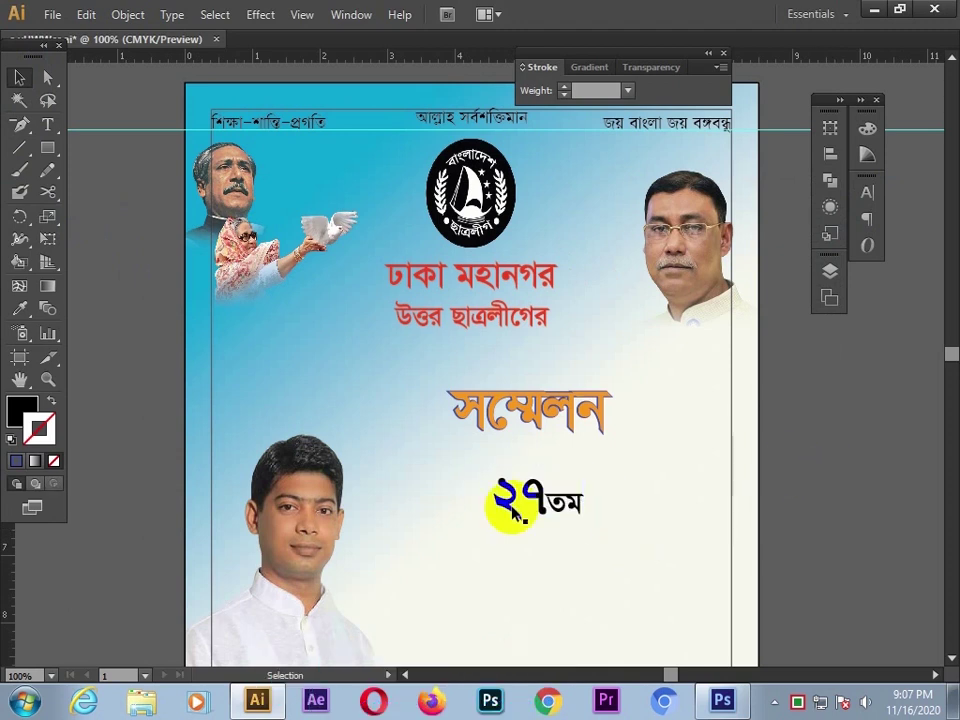
Draw a circle over the "২৭তম" text and fill it with the red sampled from the heading.
left_click_drag(47, 147, 112, 196)
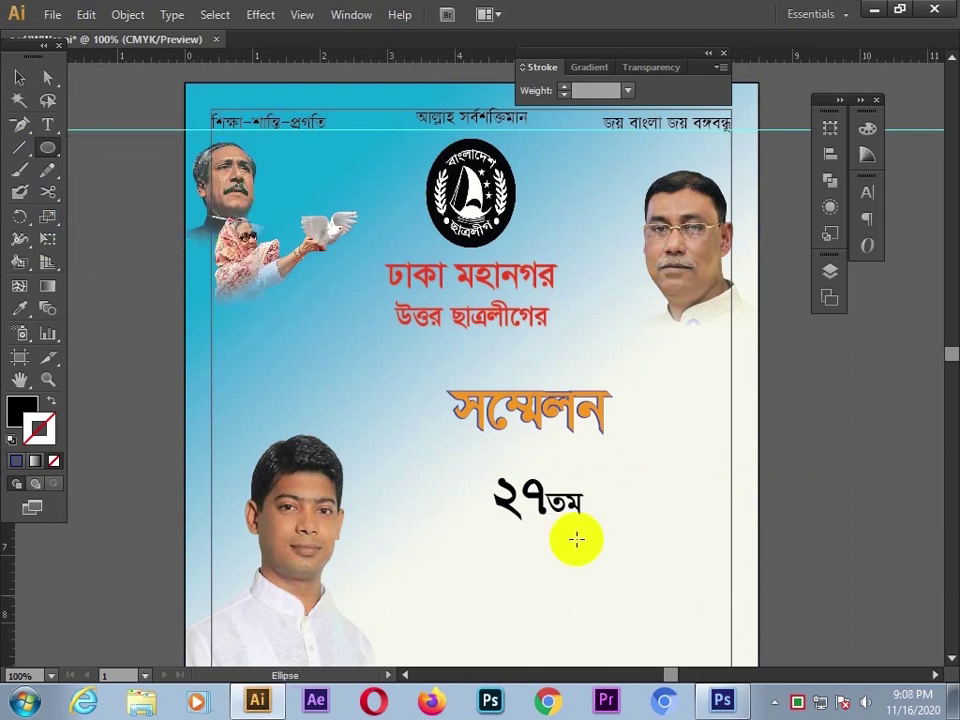
left_click_drag(520, 492, 575, 540)
left_click(19, 77)
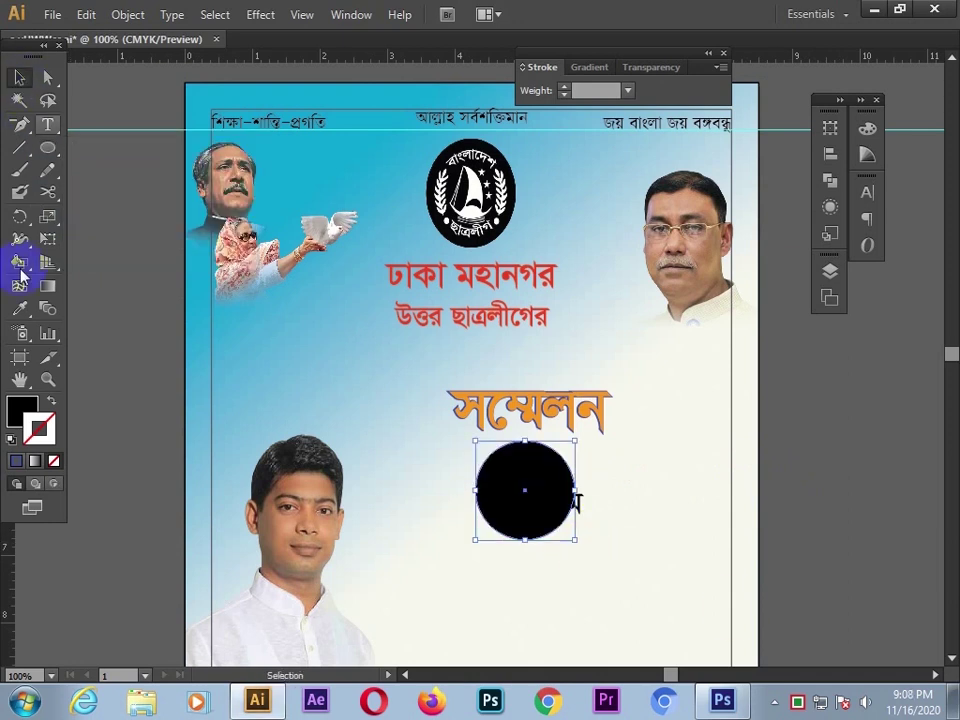
left_click(19, 308)
left_click(426, 270)
left_click(19, 77)
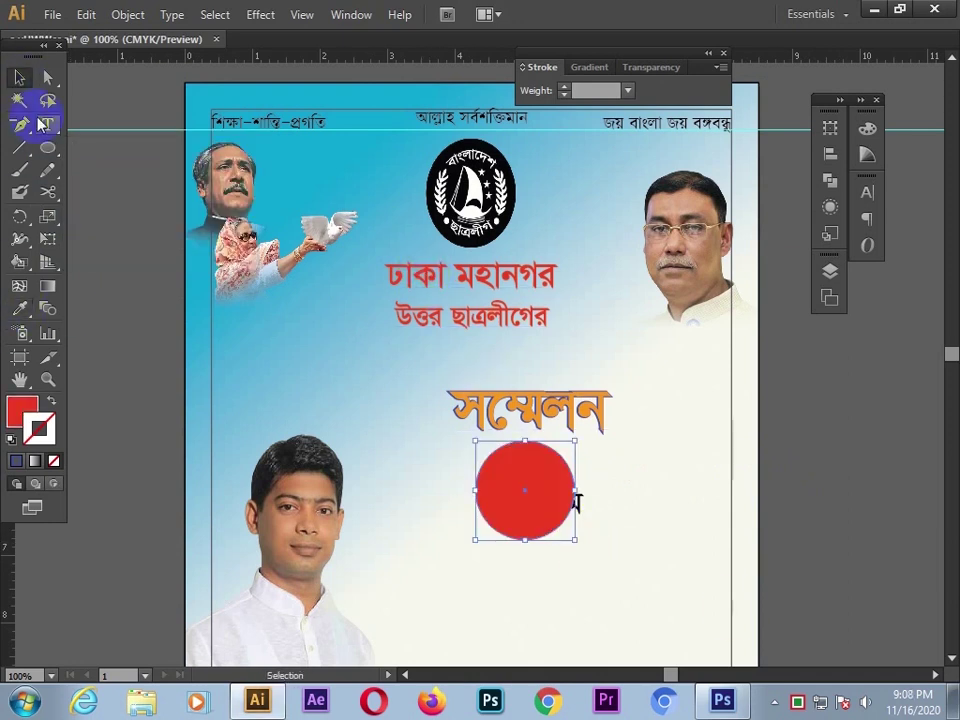
Place the red circle behind "২৭তম" and shift the text slightly up within it.
left_click(491, 458)
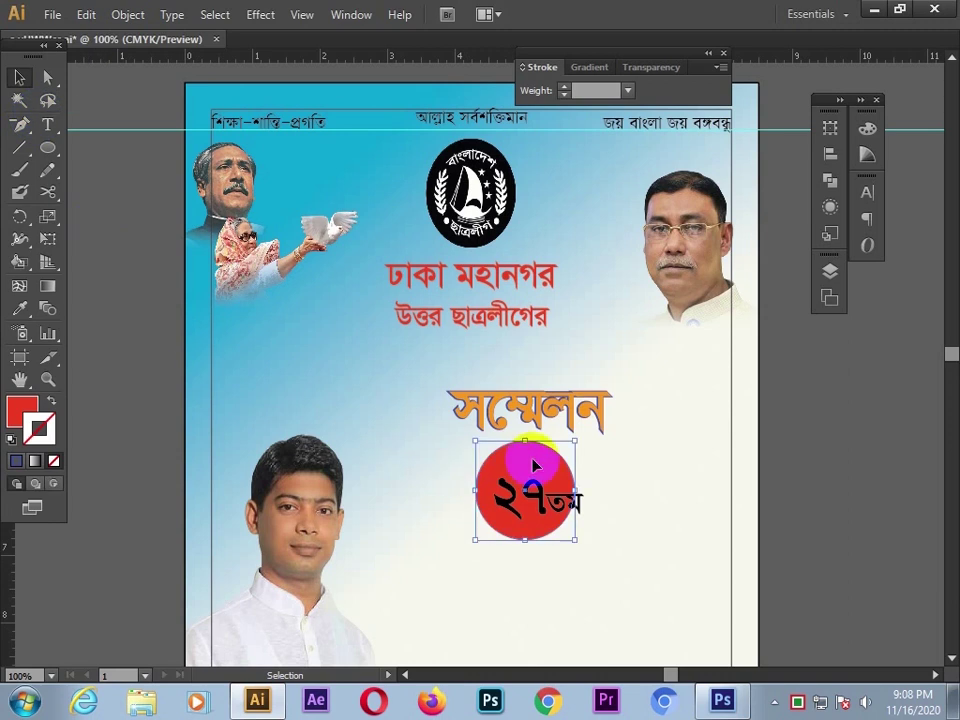
left_click(793, 506)
left_click_drag(525, 514, 588, 494)
Delete the suffix "তম" and place the remaining "২৭" in the upper half of the red circle.
left_click(48, 125)
left_click(559, 480)
key("BackSpace")
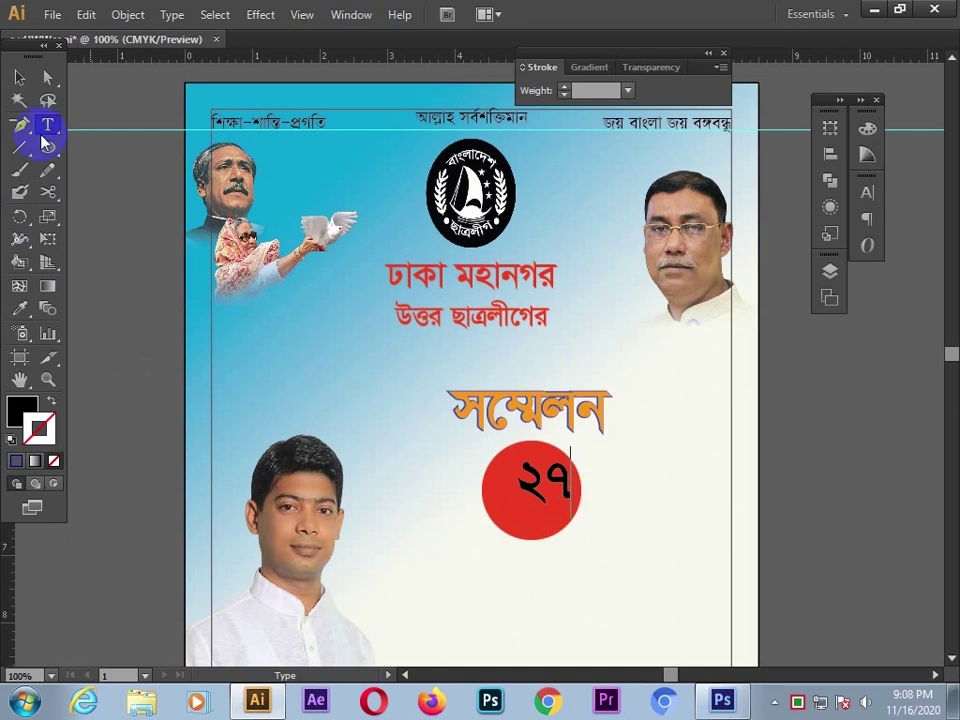
left_click_drag(523, 475, 572, 492)
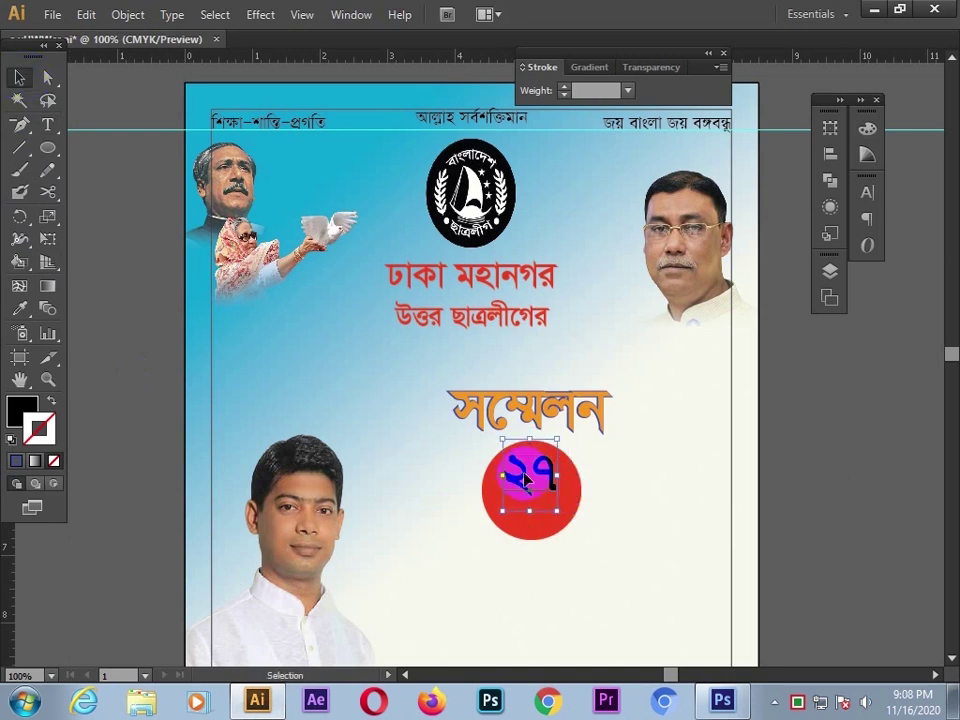
Colour the number "২৭" off-white by sampling the light lower area of the poster background.
left_click(19, 308)
left_click(355, 177)
left_click(675, 583)
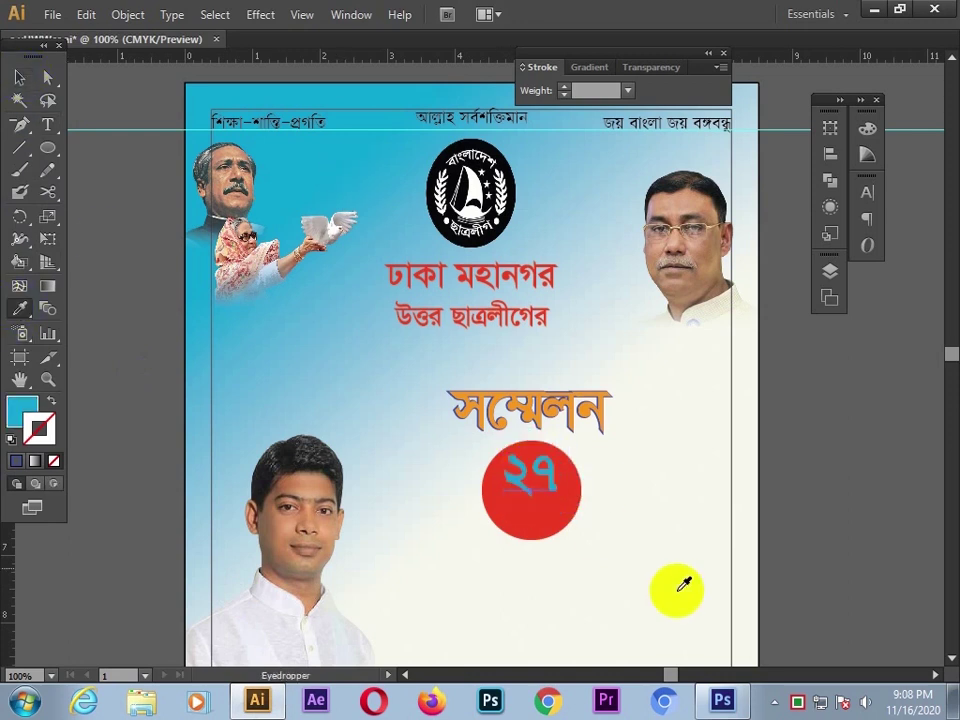
key("v")
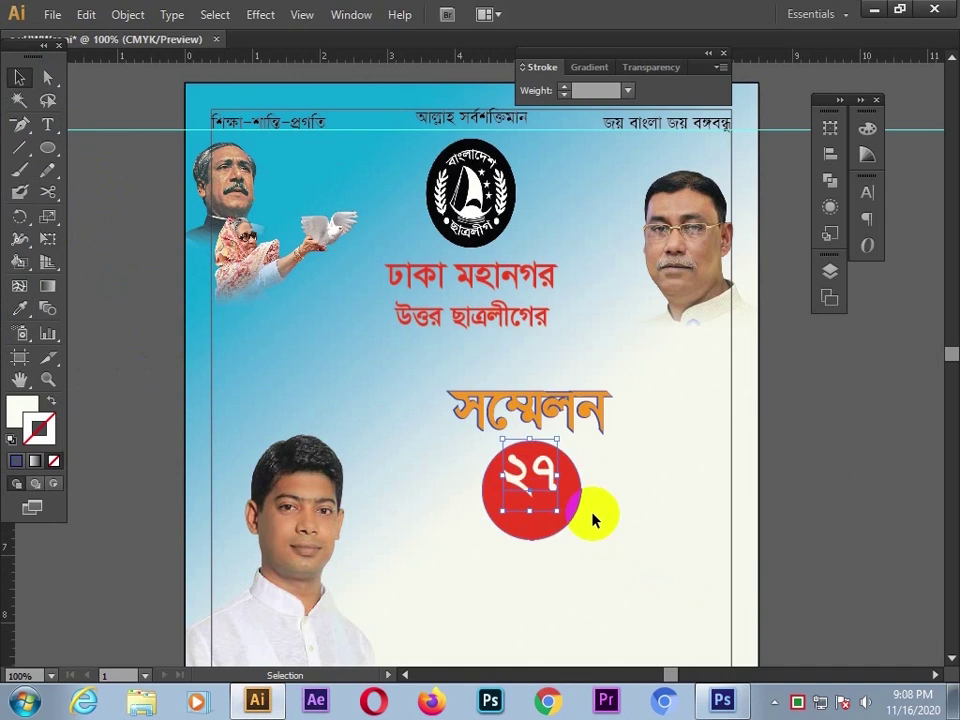
Reduce the font size of "২৭" and move it slightly higher inside the red circle.
left_click(867, 195)
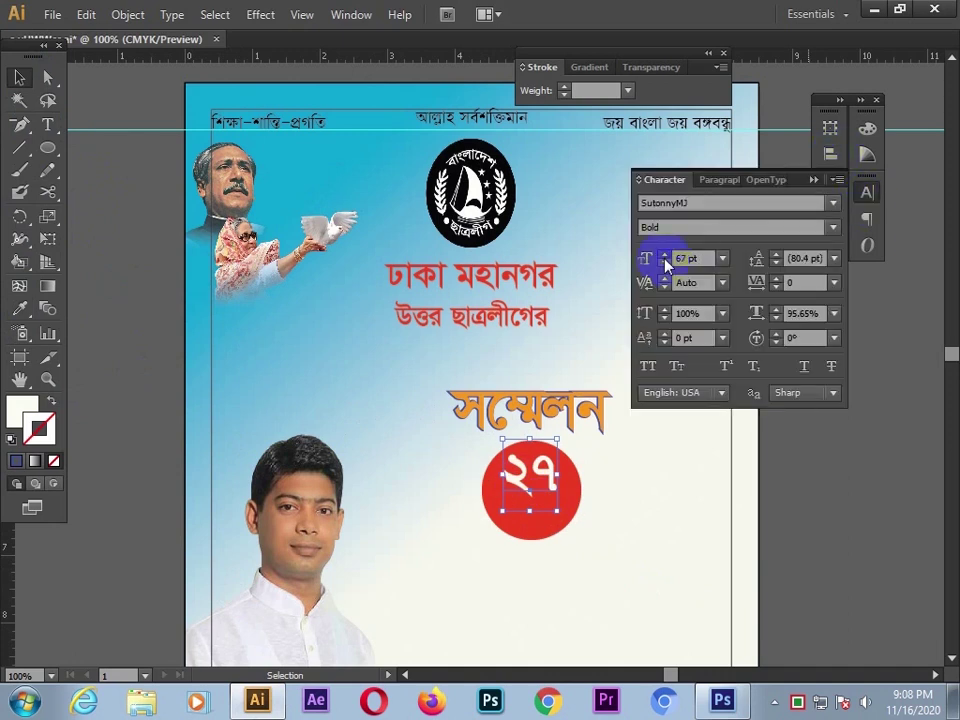
left_click(665, 263)
left_click(665, 263)
left_click(665, 263)
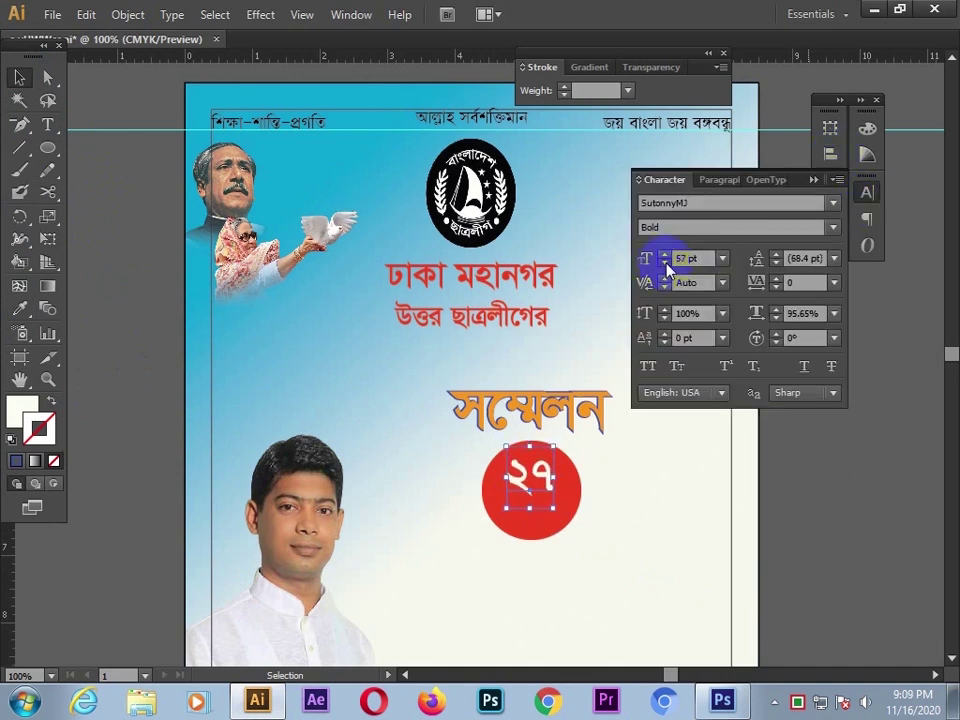
left_click(665, 263)
left_click(802, 565)
left_click_drag(541, 487, 538, 474)
Add the text "তারিখে" and place it over the lower half of the red circle, beneath "২৭".
left_click(47, 127)
left_click(467, 591)
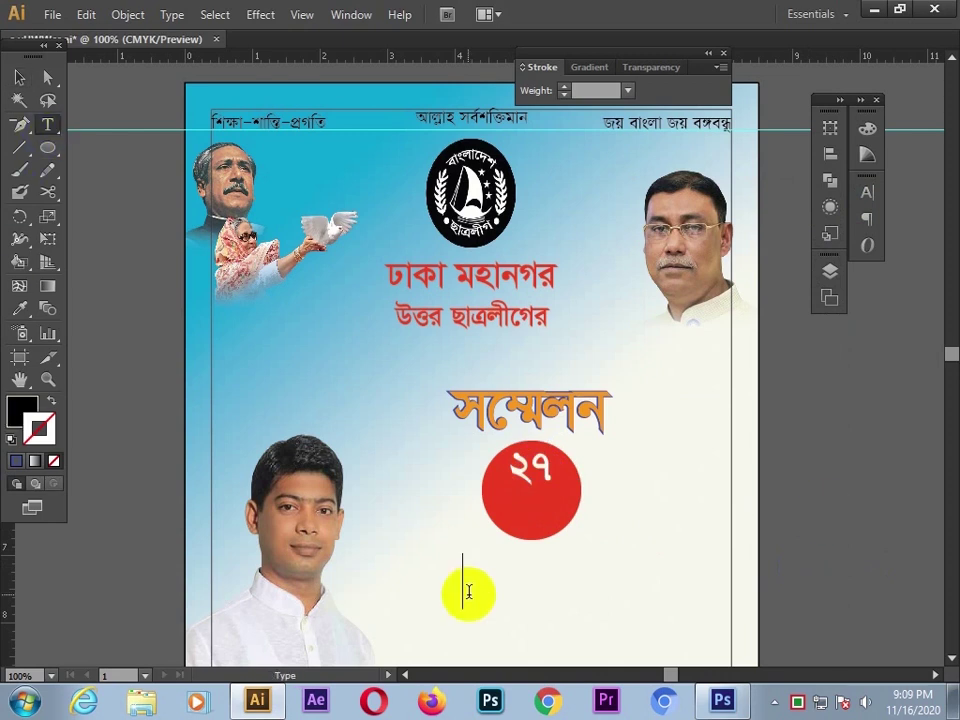
type("তারিেখ")
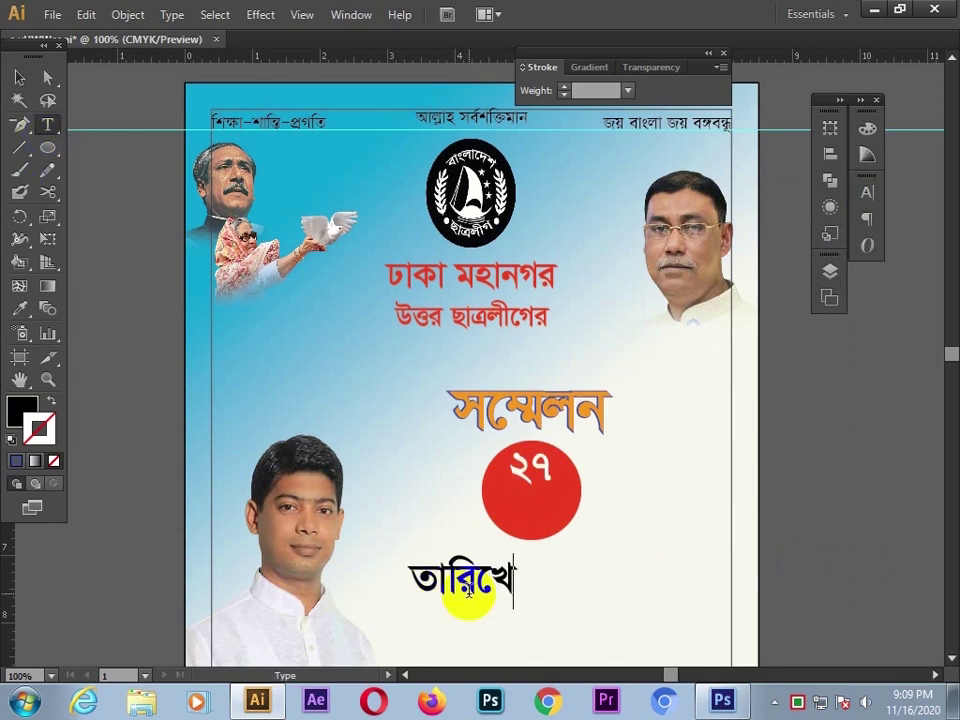
left_click(19, 79)
left_click_drag(492, 577, 556, 520)
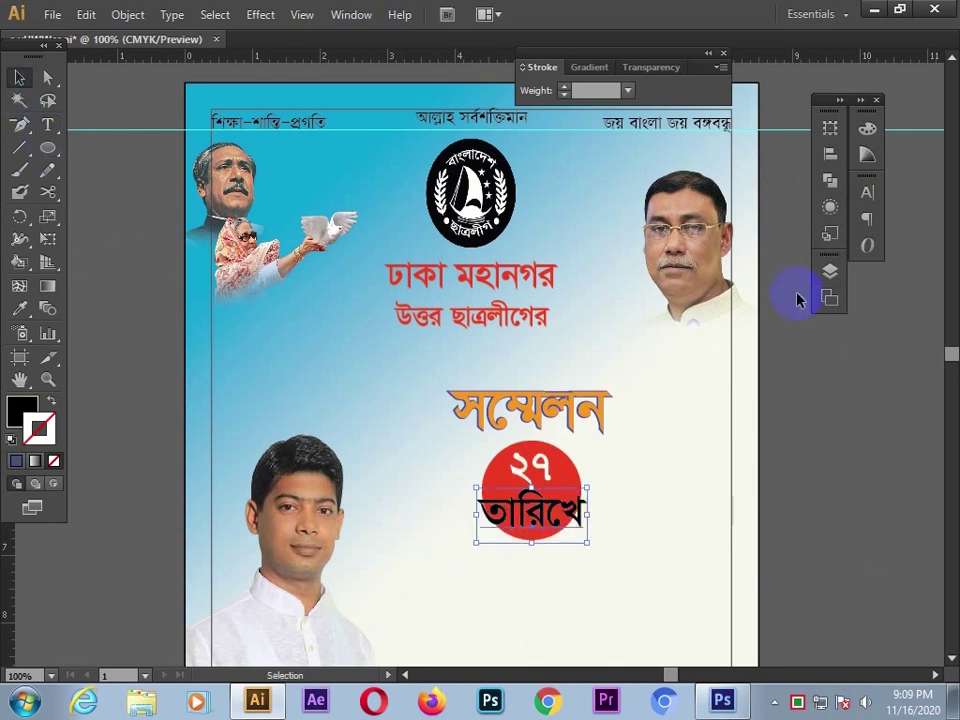
Reduce the font size of "তারিখে" to fit inside the red circle and move it up under "২৭".
left_click(867, 193)
left_click(663, 258)
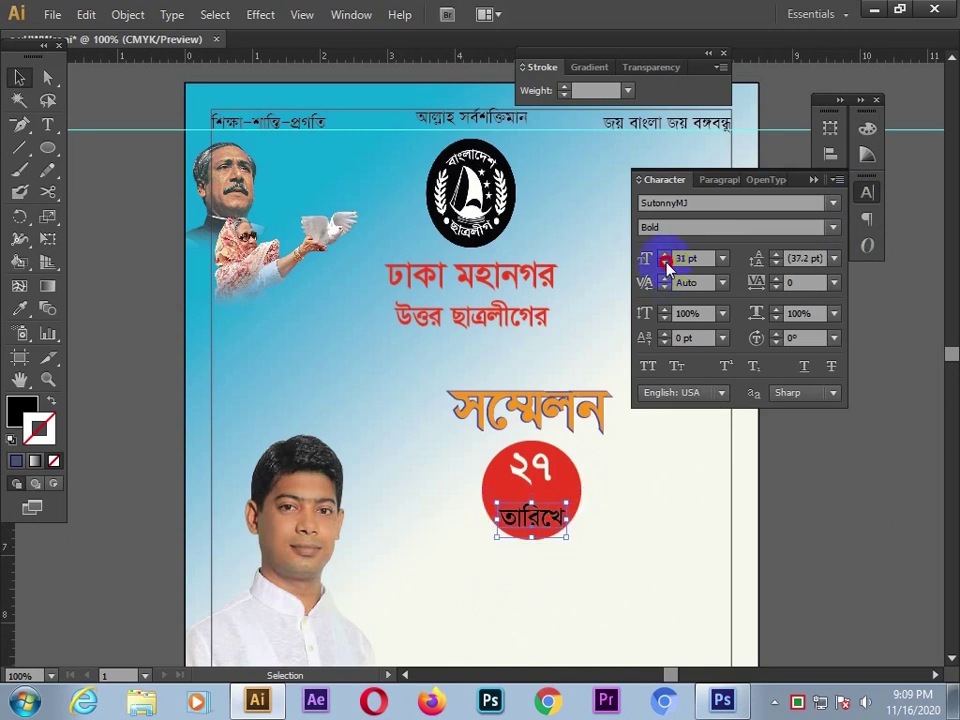
left_click(821, 510)
left_click_drag(548, 517, 546, 493)
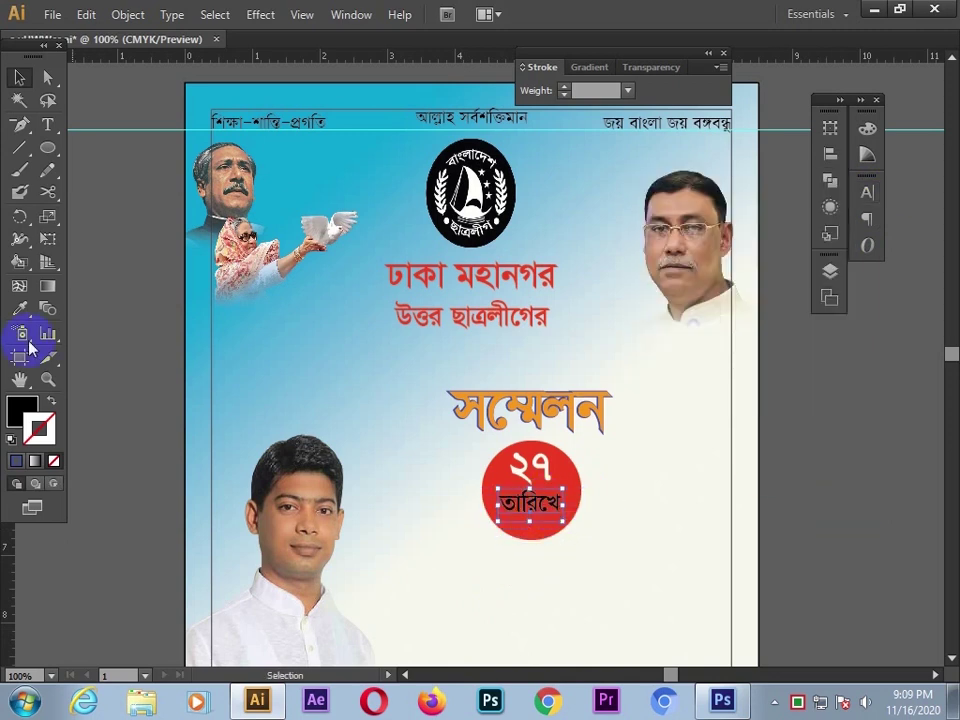
Colour "তারিখে" off-white by sampling the light poster background, and shift both badge texts slightly down in the circle.
left_click(19, 308)
left_click(643, 583)
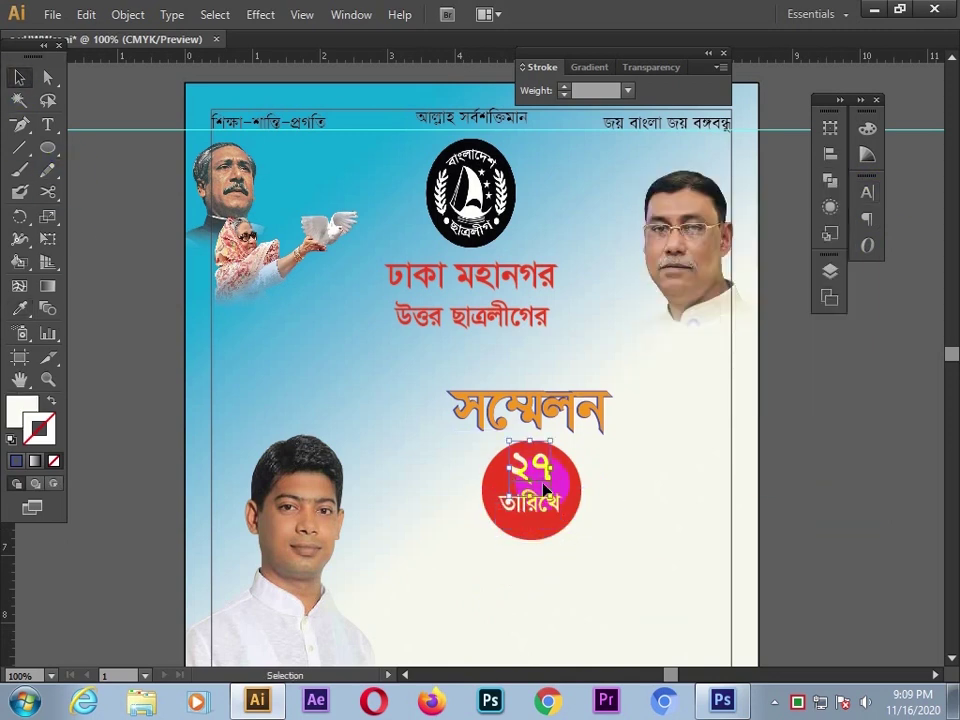
left_click(529, 472, "shift")
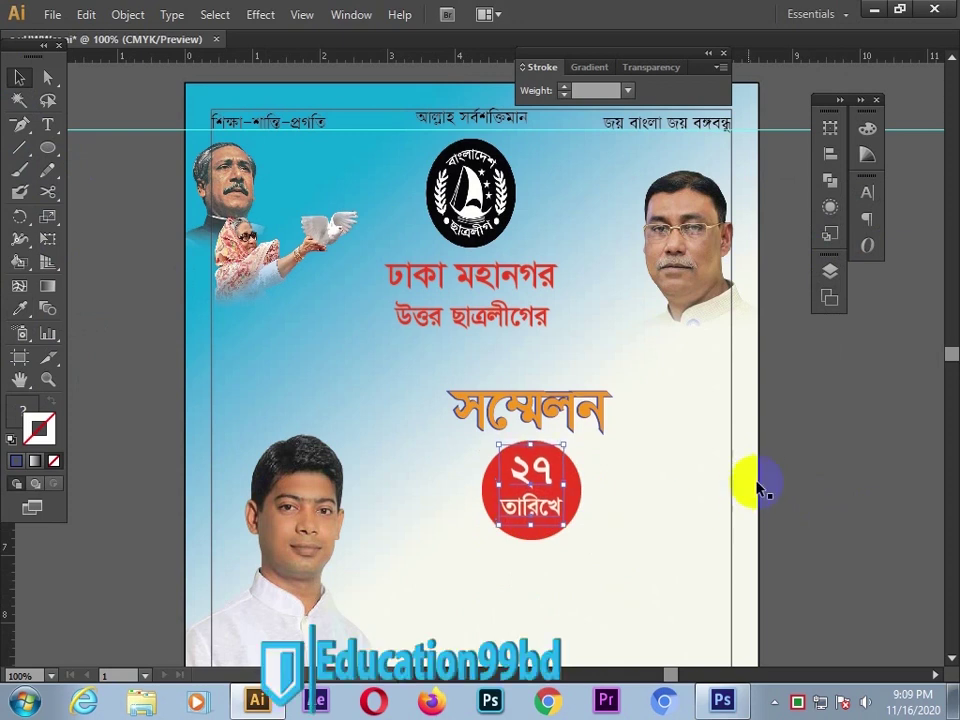
left_click(797, 486)
Duplicate the red circle in place and enlarge the copy evenly from its centre to about 1.6 in.
left_click(573, 490)
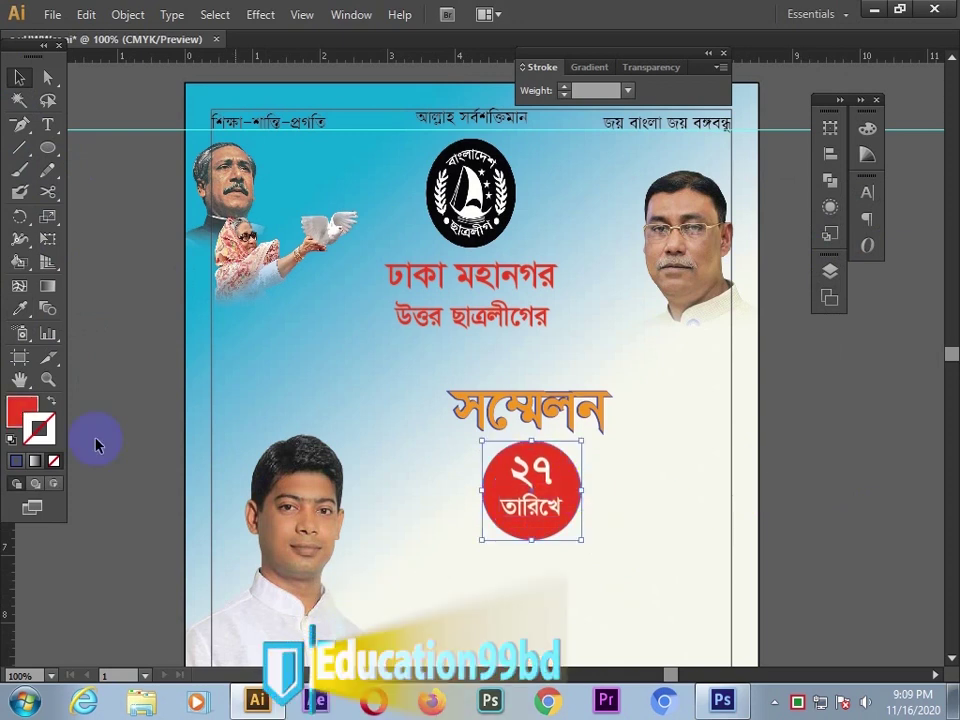
left_click(40, 428)
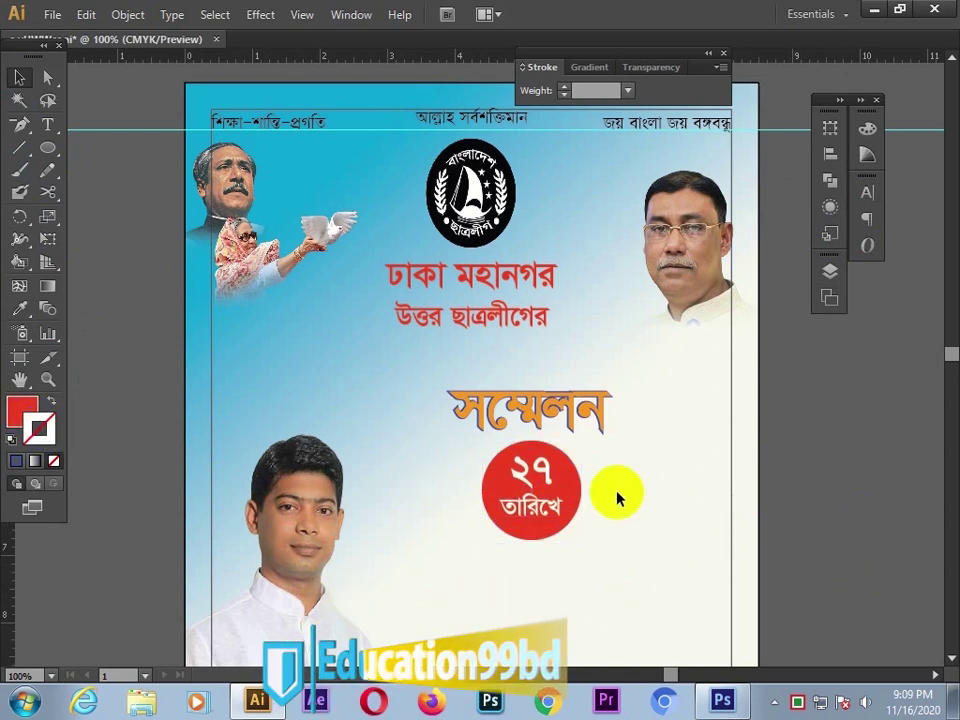
mouse_move(552, 502)
left_mouse_down()
mouse_move(596, 523)
mouse_move(579, 504)
mouse_move(608, 502)
mouse_move(547, 504)
left_mouse_up()
left_click_drag(580, 541, 587, 542)
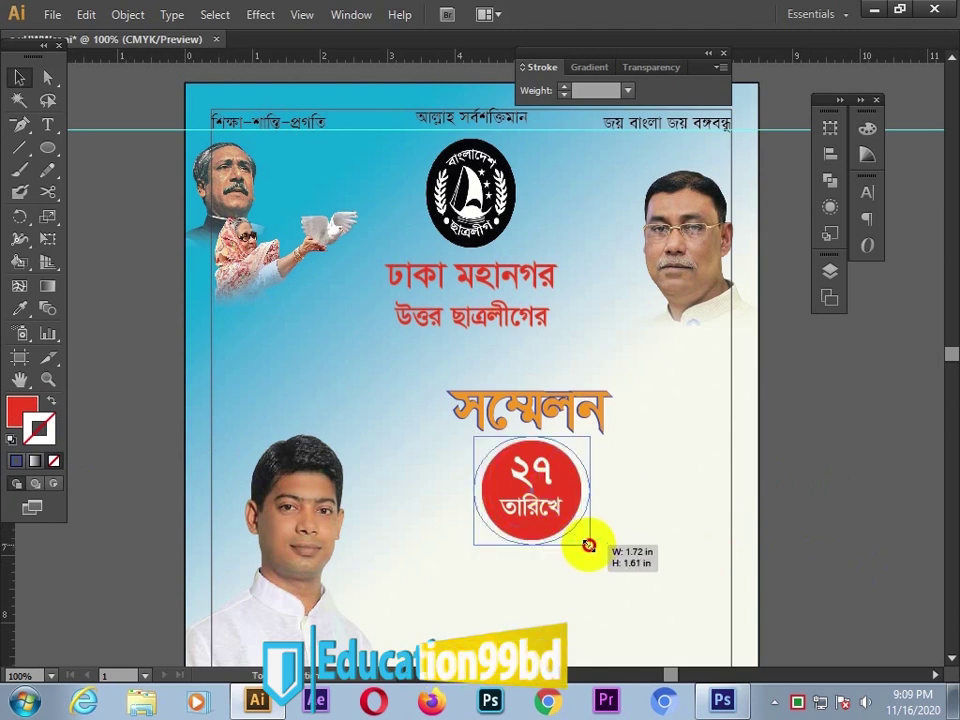
Fill the enlarged circle with sky blue sampled from the background and send it behind the red circle as a ring.
left_click(40, 430)
left_click(22, 410)
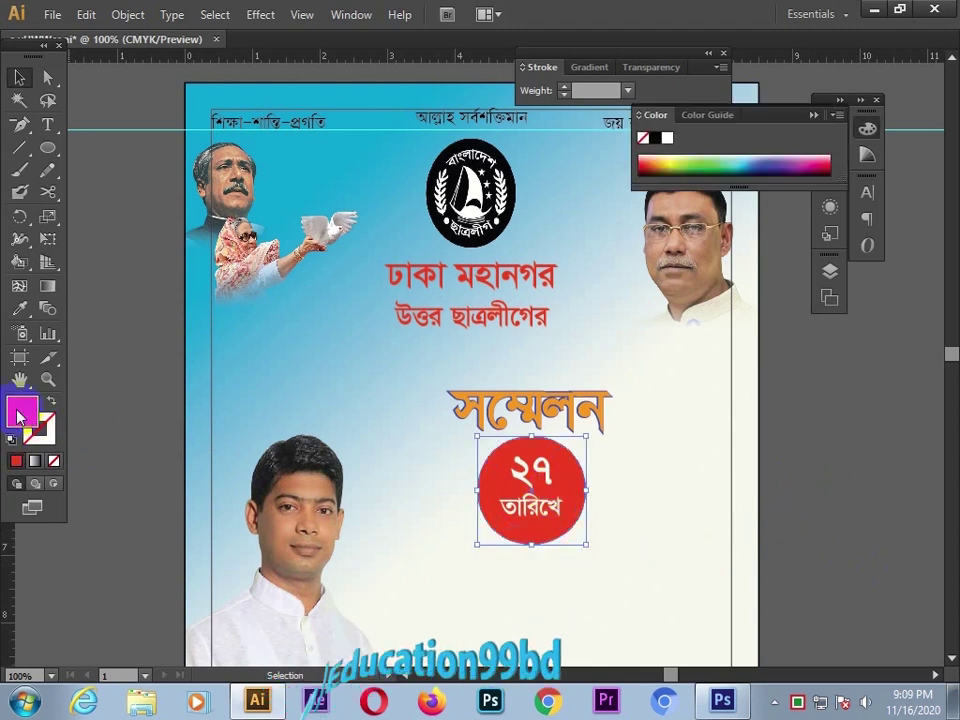
left_click(19, 308)
left_click(278, 317)
left_click(18, 78)
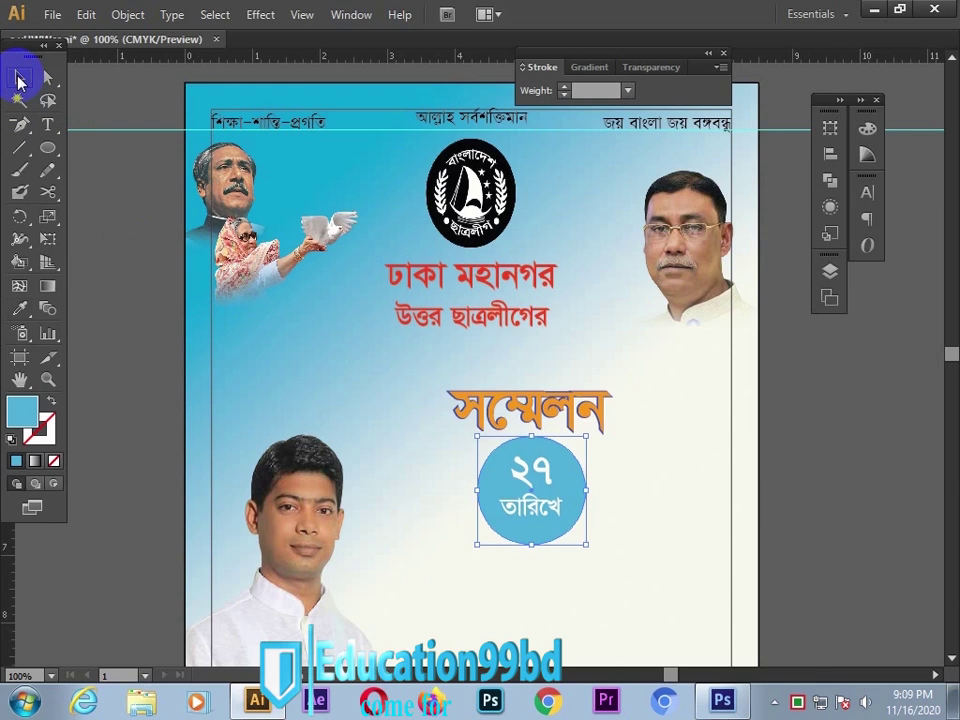
key("ctrl+[")
left_click(105, 269)
Select both layers of the heading "সম্মেলন" and move them slightly up and to the right, clear of the date badge.
left_click(551, 413)
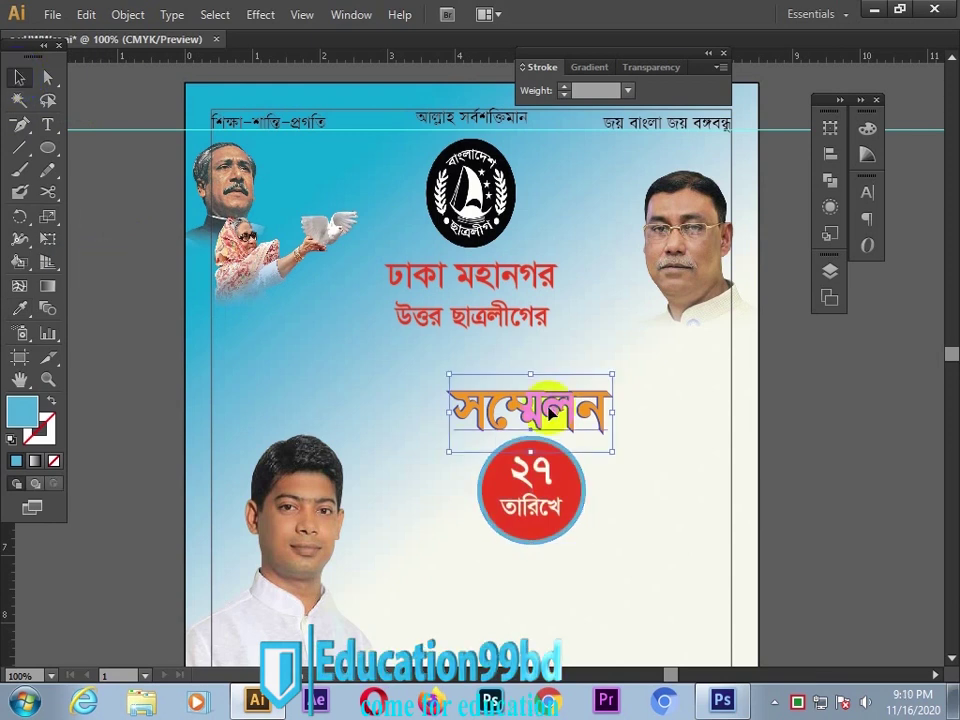
key("Up")
left_click_drag(413, 379, 623, 382)
key("Up")
key("Up")
key("Up")
key("Up")
left_click(812, 450)
Extend the badge's lower text to "তারিখের" by appending the letter "র".
scroll(812, 450, "down", 4)
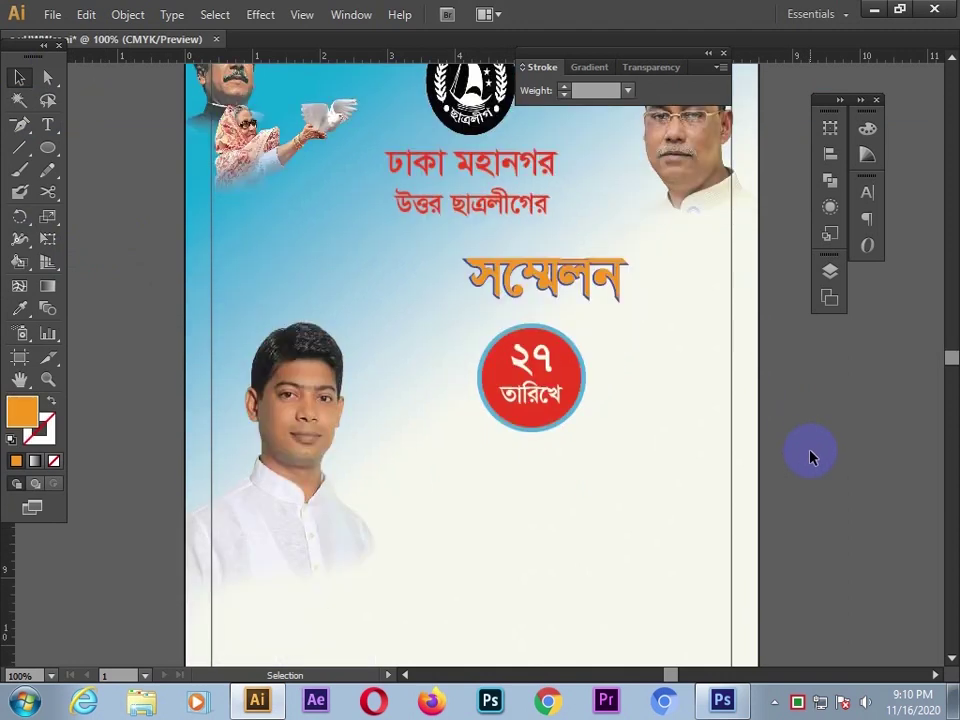
key("t")
left_click(470, 512)
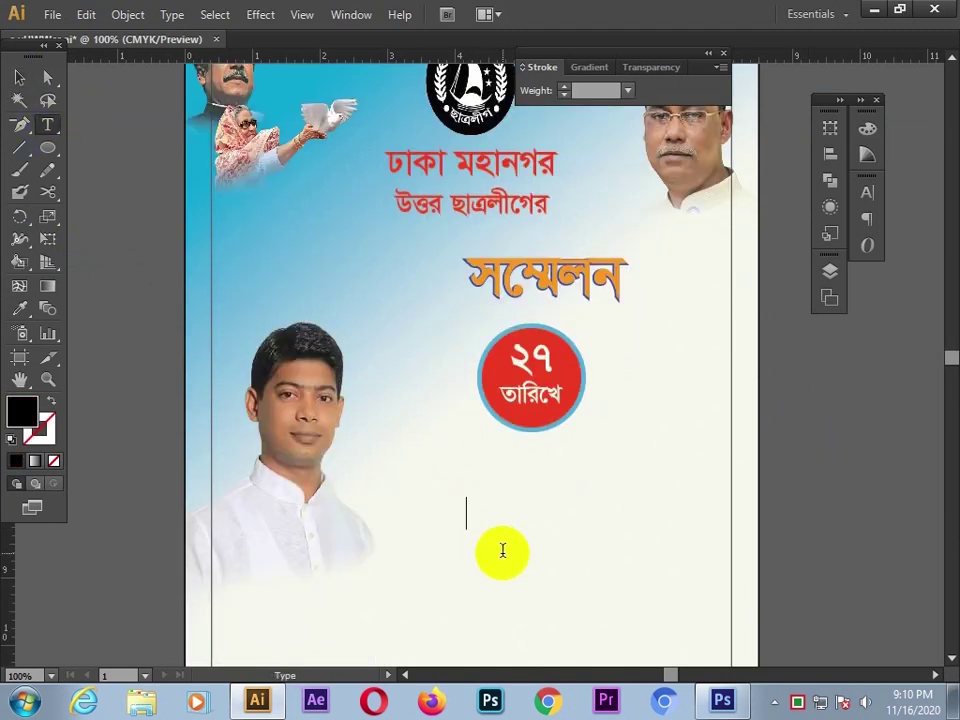
left_click(568, 398)
type("র")
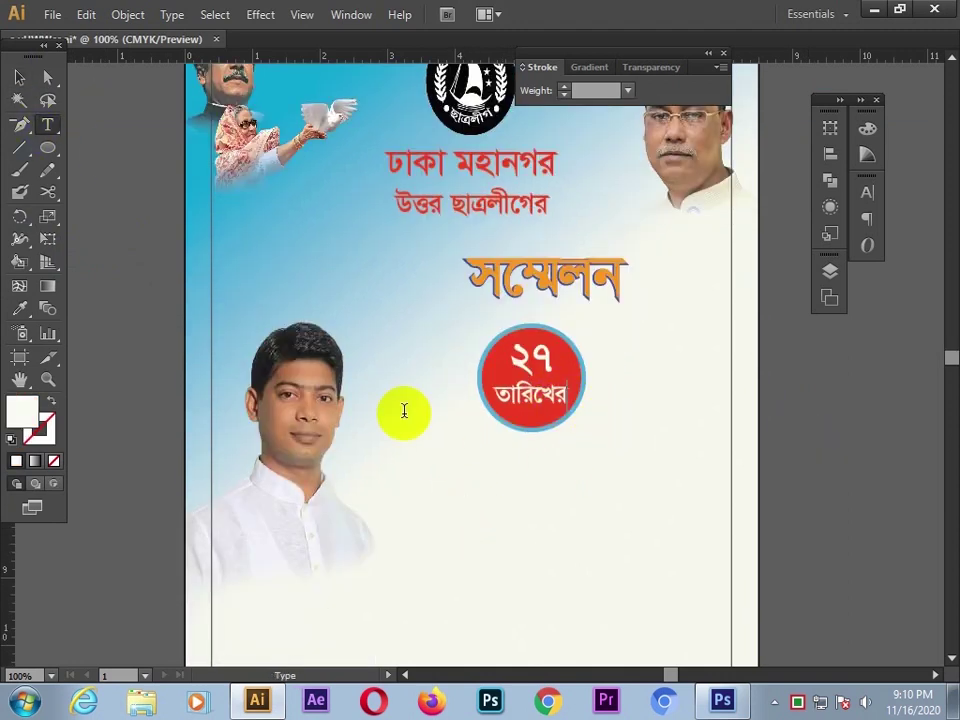
left_click(19, 78)
Add the text line "সফল ও সার্থক" below the date badge, correcting the spelling of its last word.
left_click(47, 124)
left_click(438, 488)
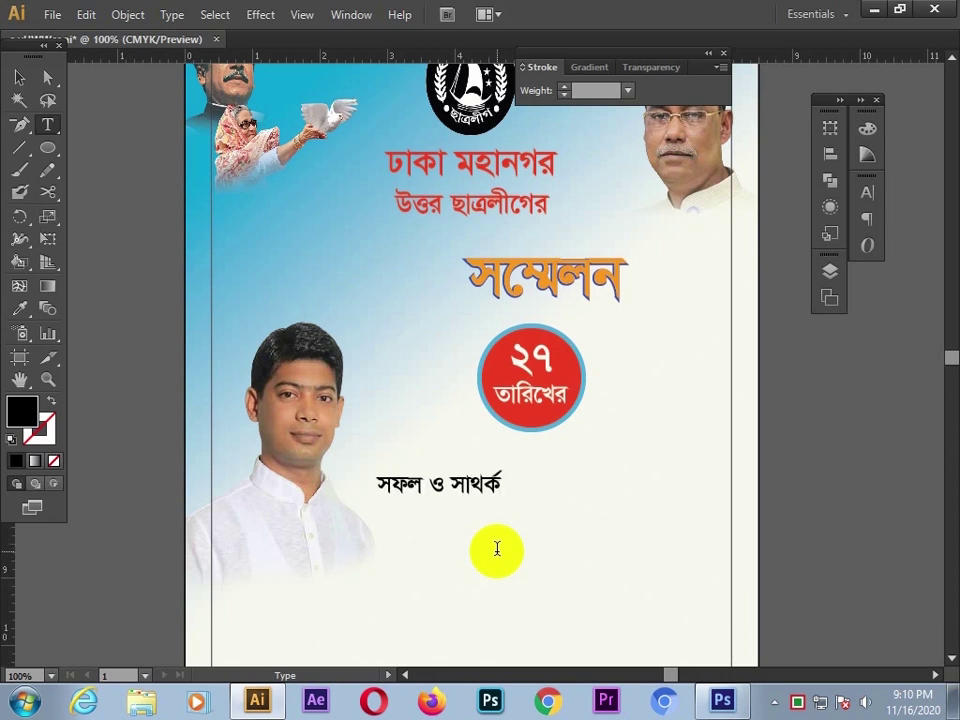
left_click(490, 508)
key("BackSpace")
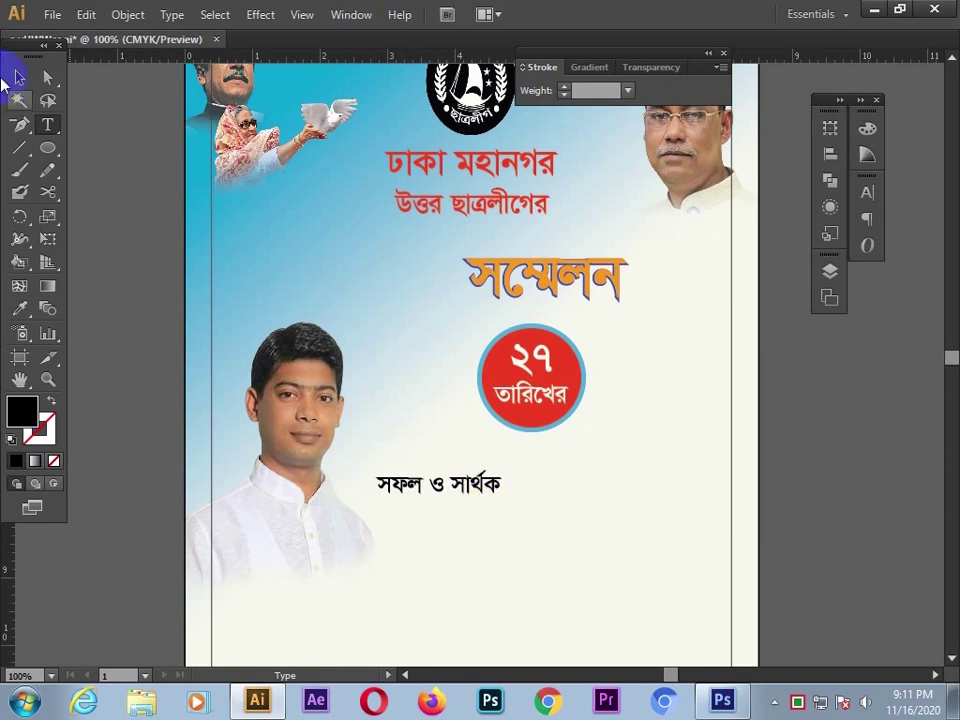
left_click(19, 78)
Append the word "হক" to the "সফল ও সার্থক" line and centre the line under the date badge.
left_click(48, 125)
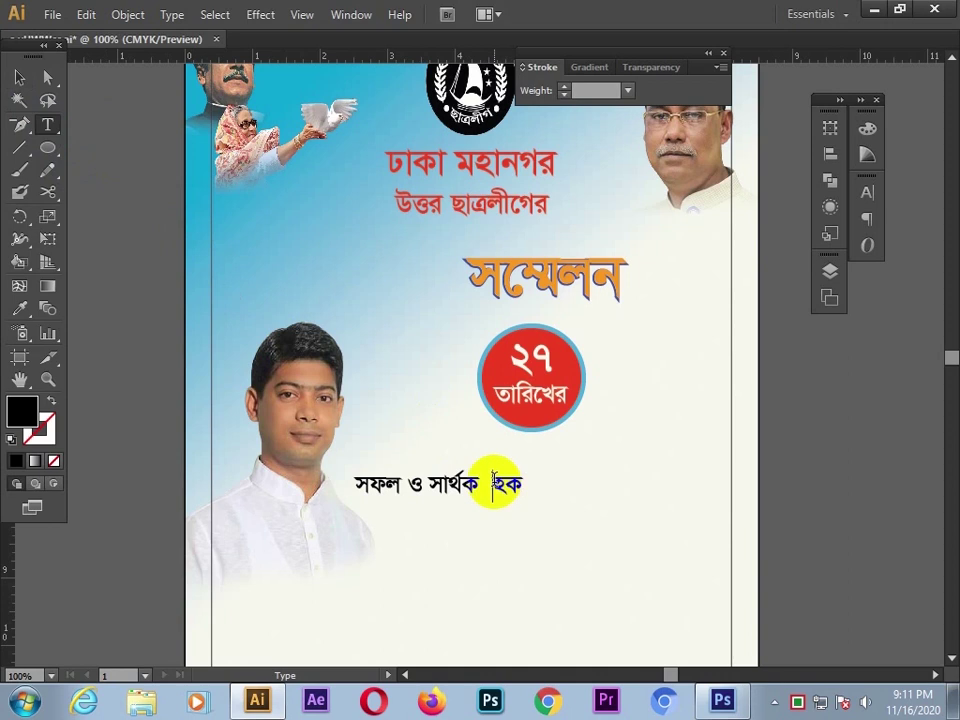
left_click(20, 78)
left_click_drag(486, 483, 595, 488)
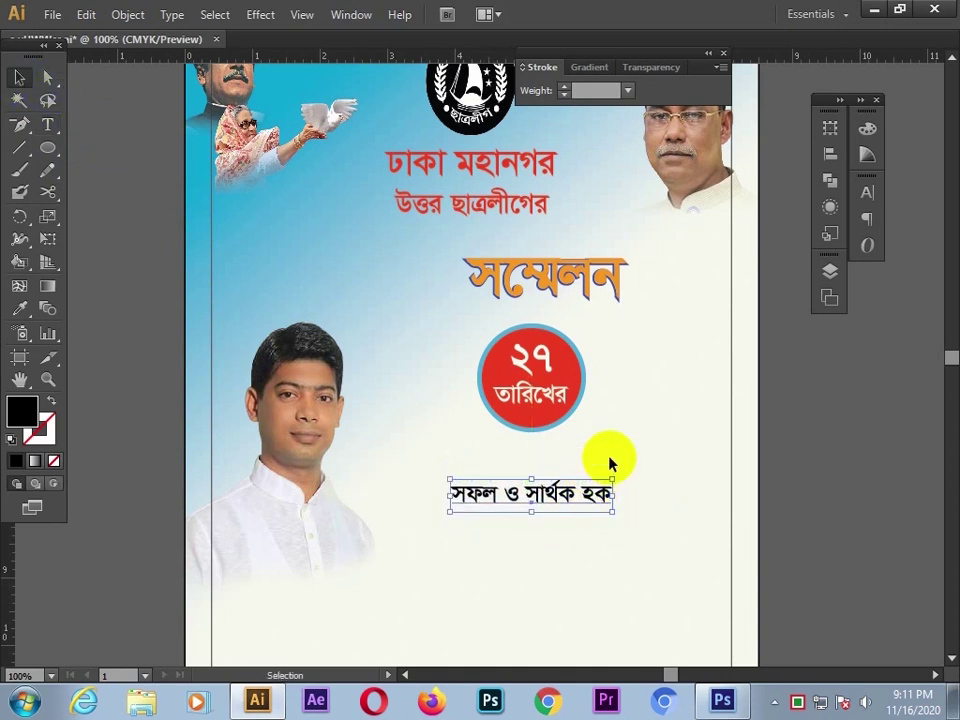
Increase the font size of "সফল ও সার্থক হক" so it spans most of the width beside the lower portrait.
left_click(869, 198)
left_click_drag(662, 257, 665, 260)
left_click(665, 257)
left_click(699, 474)
left_click(640, 488)
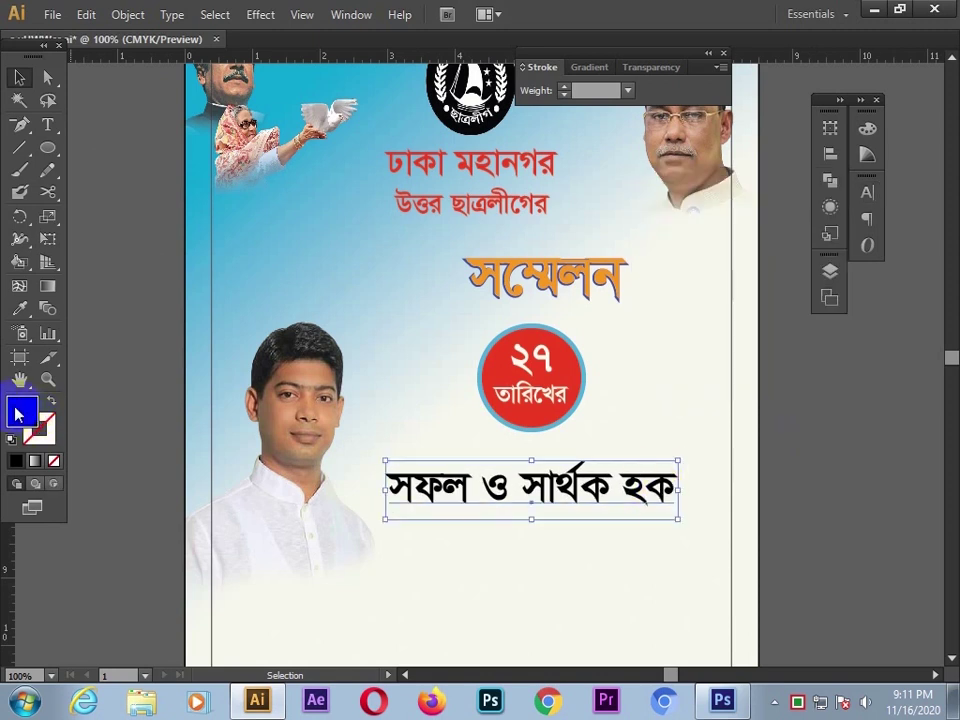
Colour the slogan "সফল ও সার্থক হক" red by sampling the date badge's circle.
key("i")
left_click(498, 375)
left_click(19, 77)
left_click(110, 163)
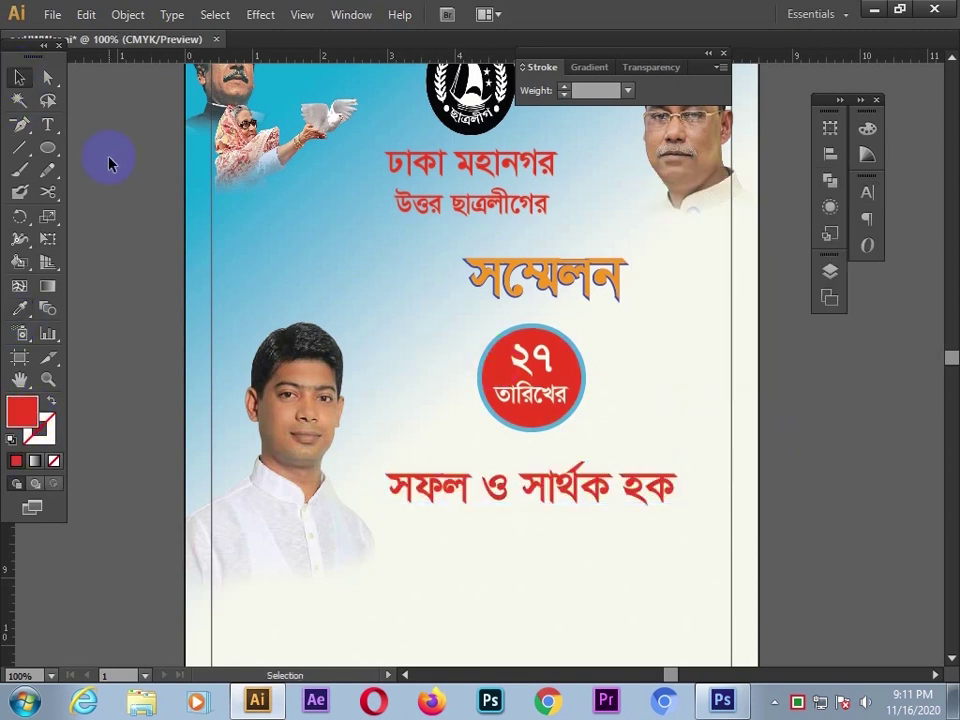
Duplicate the red slogan "সফল ও সার্থক হক" slightly to the left and fill the copy with dark blue.
left_click(533, 497)
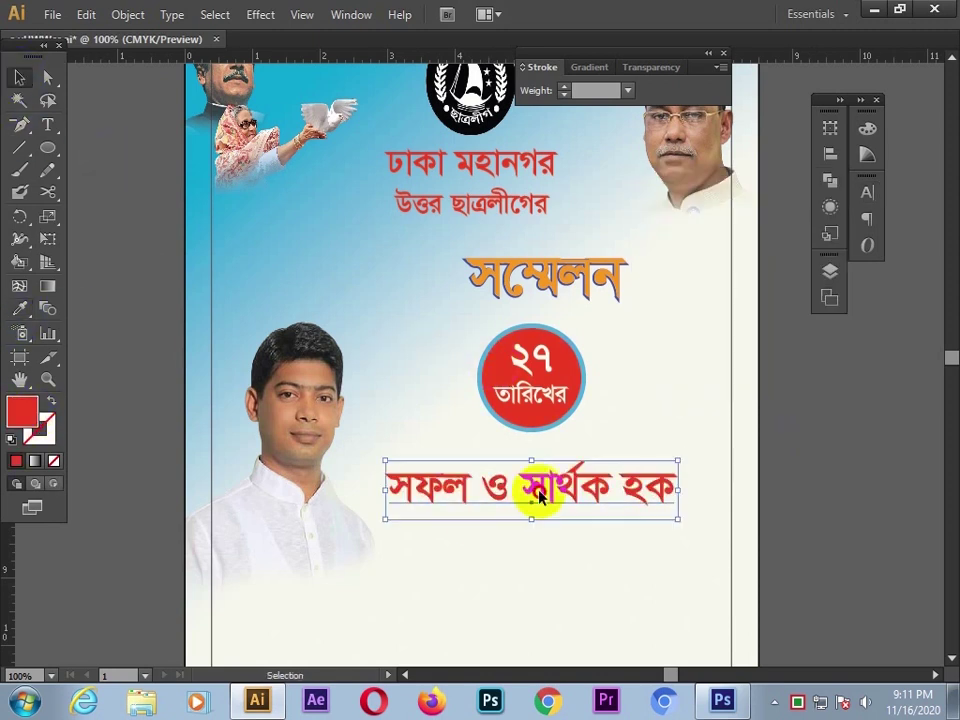
left_click_drag(535, 497, 525, 499)
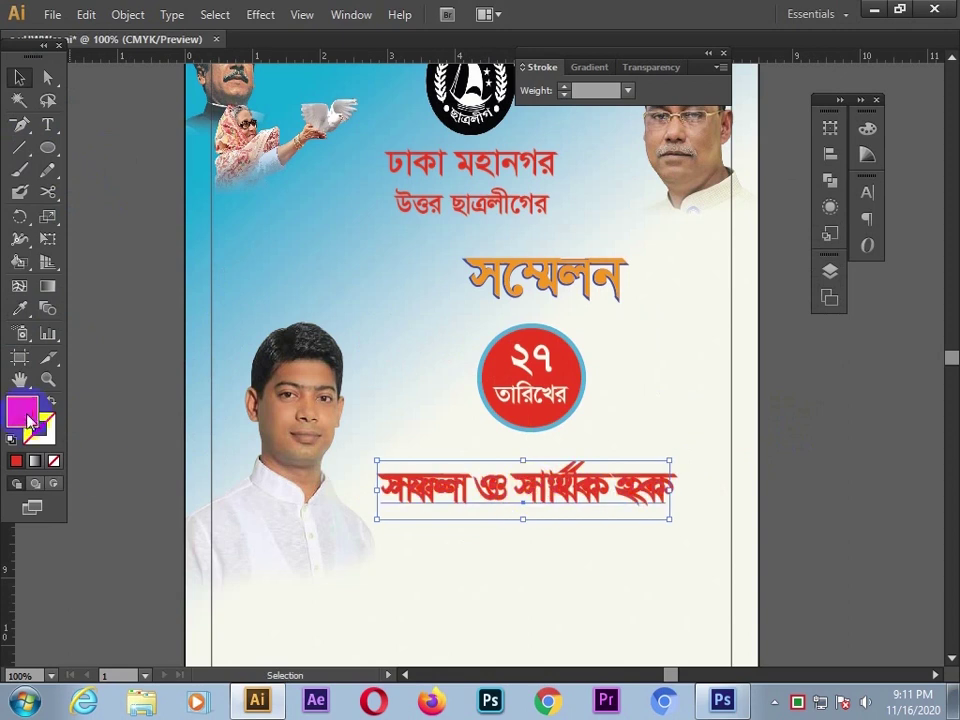
double_click(24, 413)
left_click(499, 311)
left_click(677, 236)
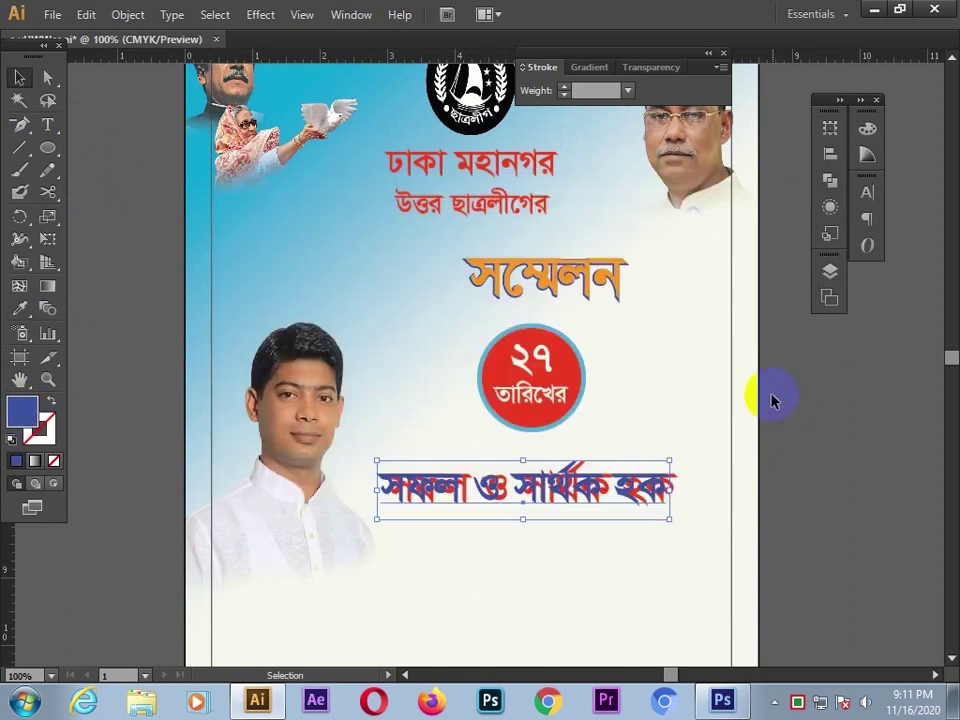
Turn the slogan copy's blue fill into a 2 pt outline and nudge it right until it nearly overlaps the red text.
left_click(51, 402)
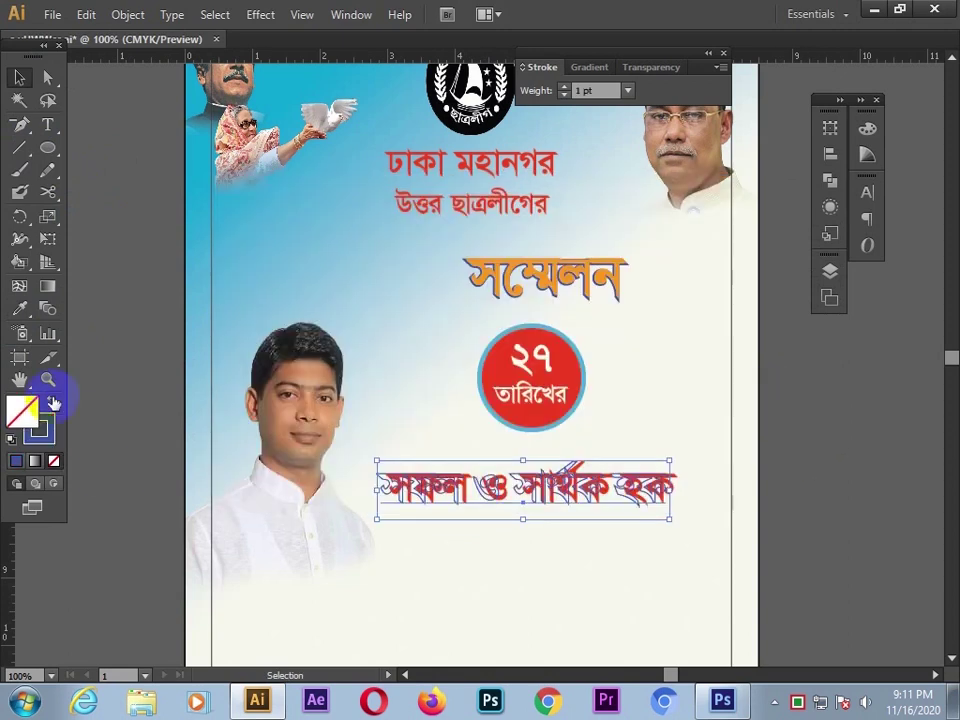
key("Right")
key("Right")
key("Right")
key("Right")
key("Right")
key("Right")
key("Right")
key("Right")
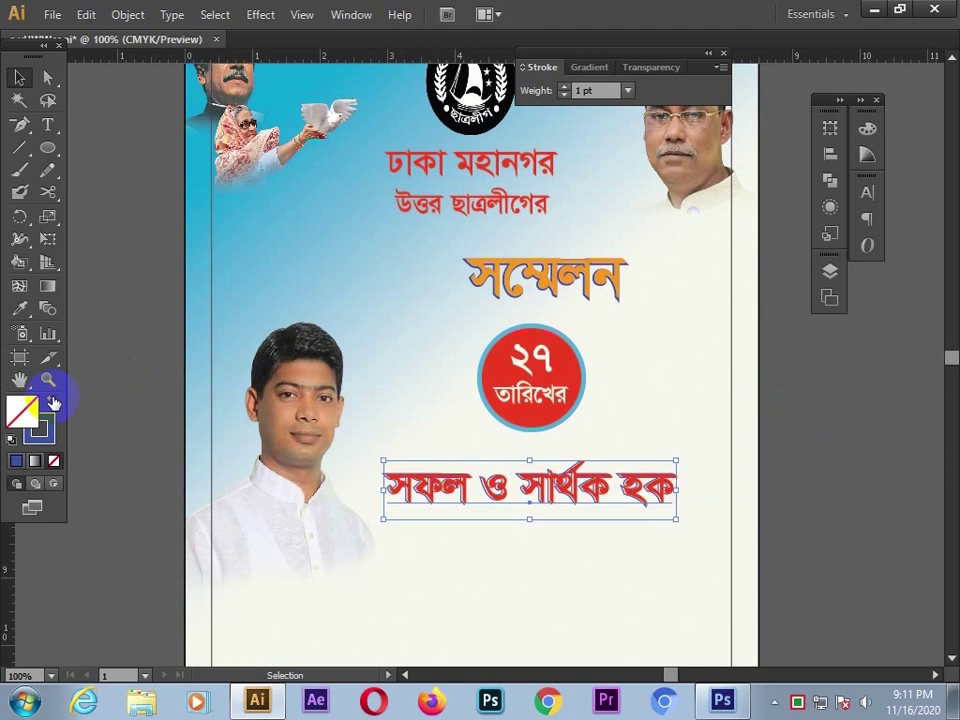
left_click(564, 86)
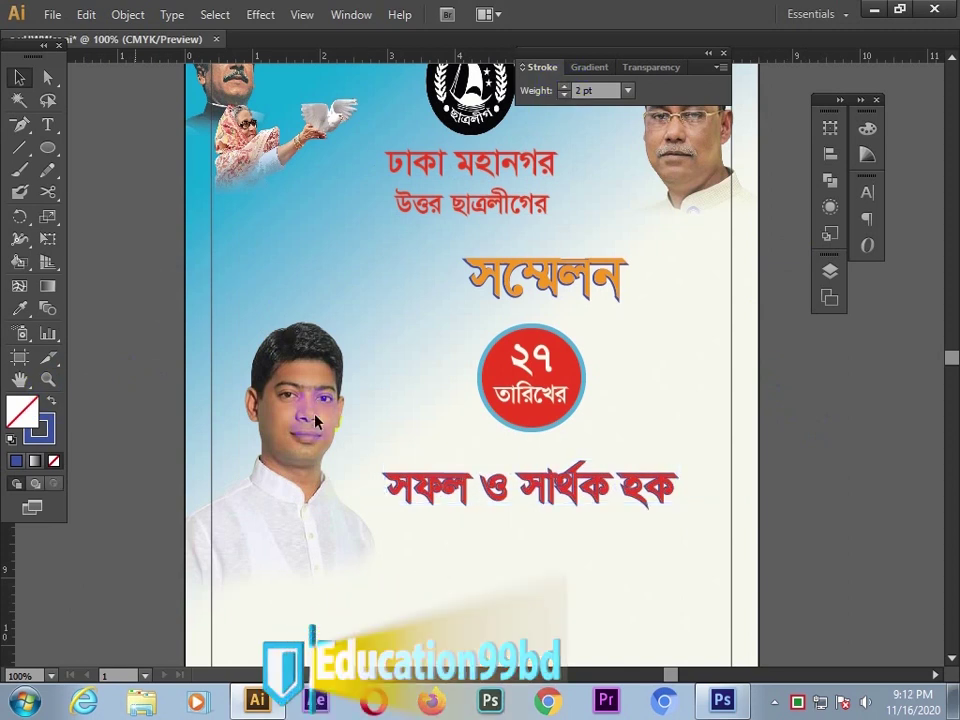
left_click(566, 287)
left_click(733, 420)
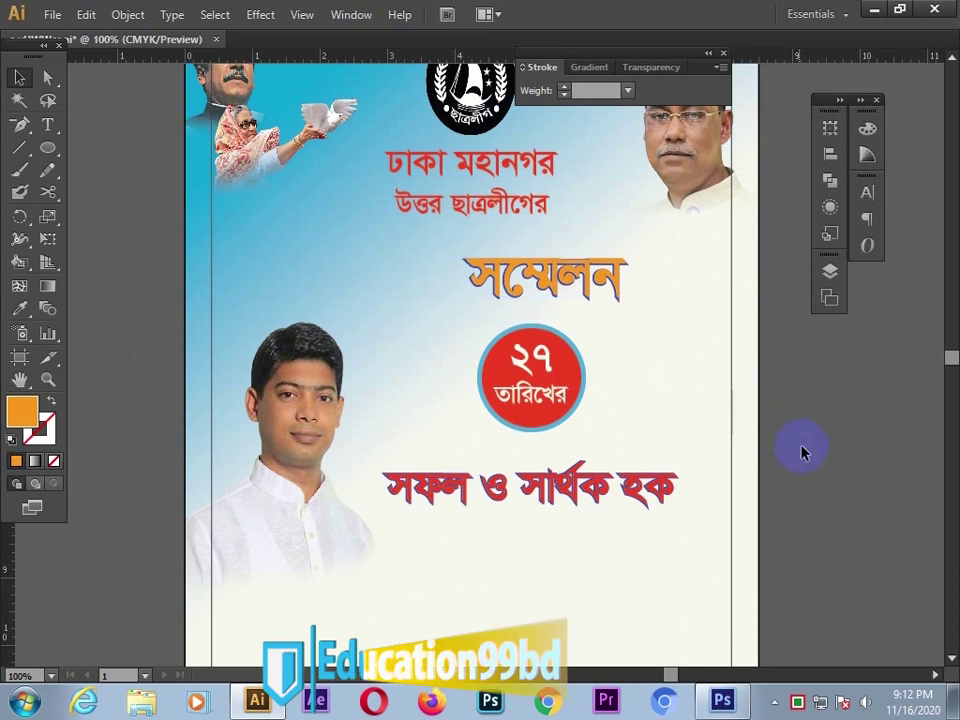
scroll(799, 480, "down", 3)
scroll(803, 484, "up", 2)
scroll(801, 484, "up", 3)
Add the text "সৌজন্যে" below the lower portrait near the poster's bottom edge.
scroll(801, 484, "down", 8)
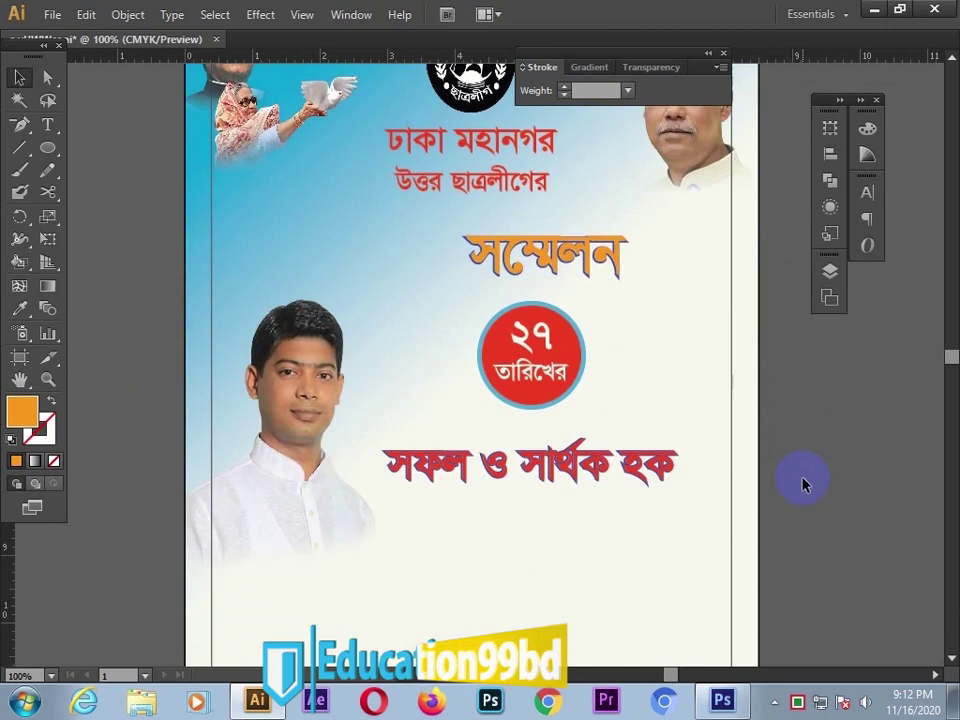
left_click(47, 124)
left_click(246, 480)
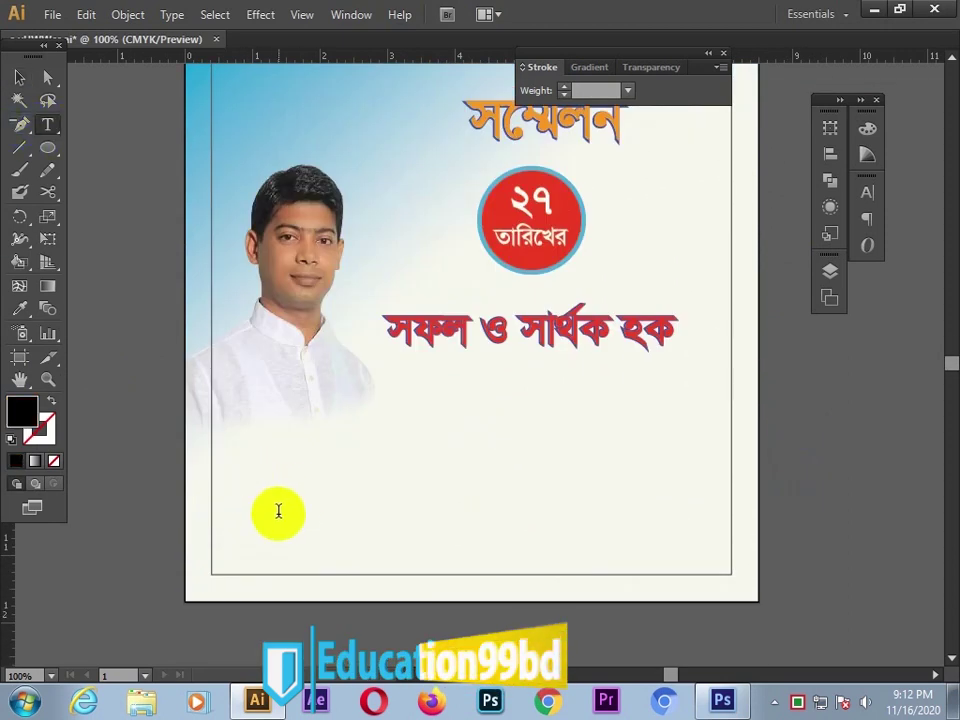
type("সে")
key("BackSpace")
key("BackSpace")
type("ে")
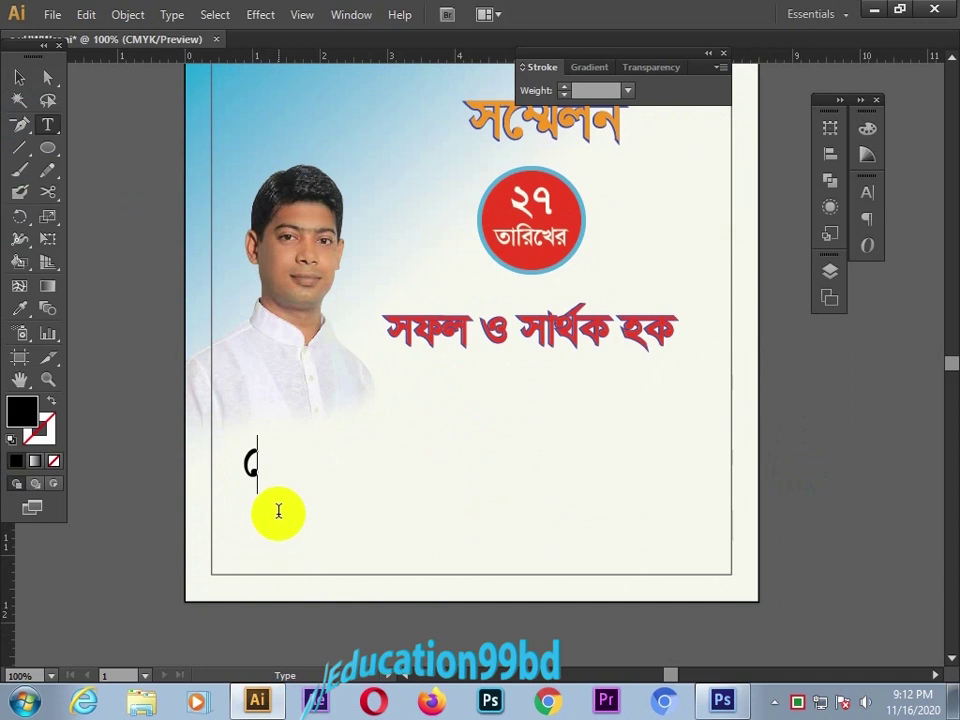
type("সৗ")
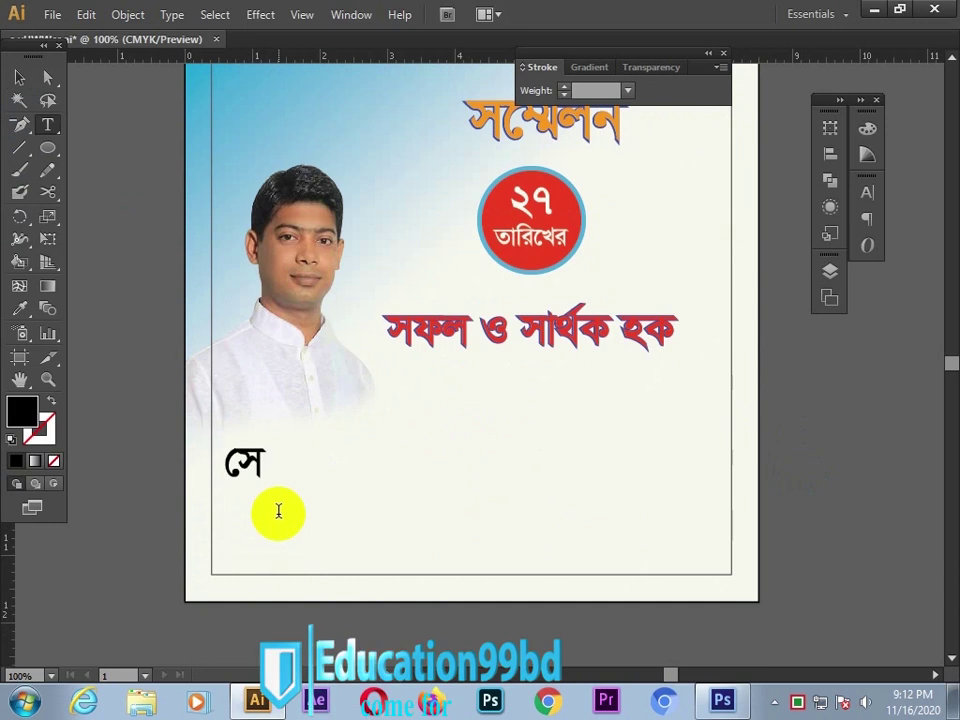
type("জন্যে")
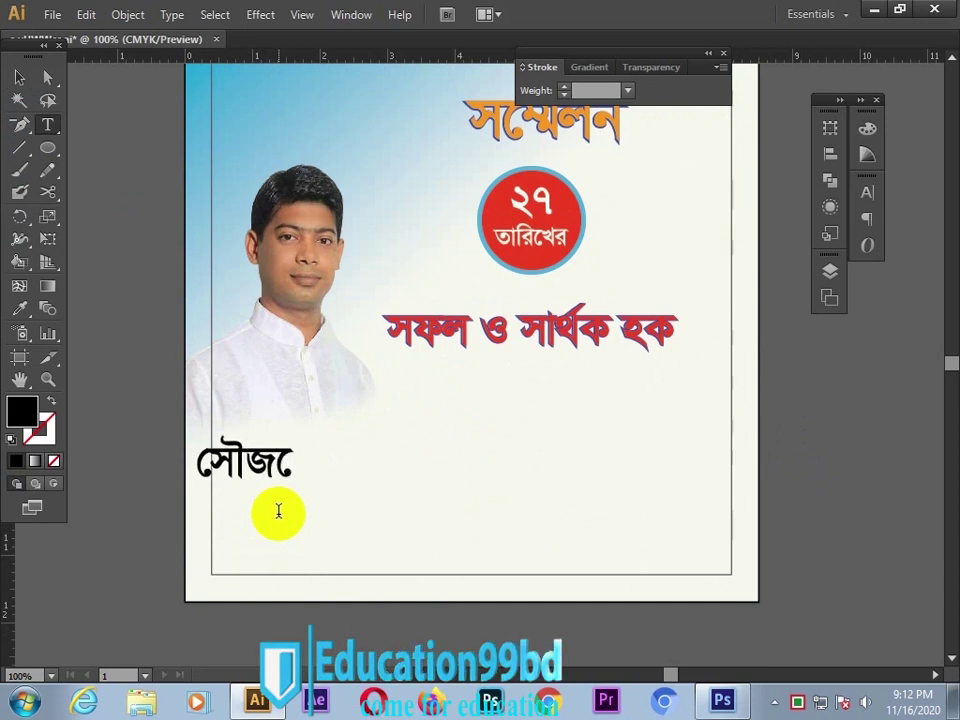
left_click(15, 77)
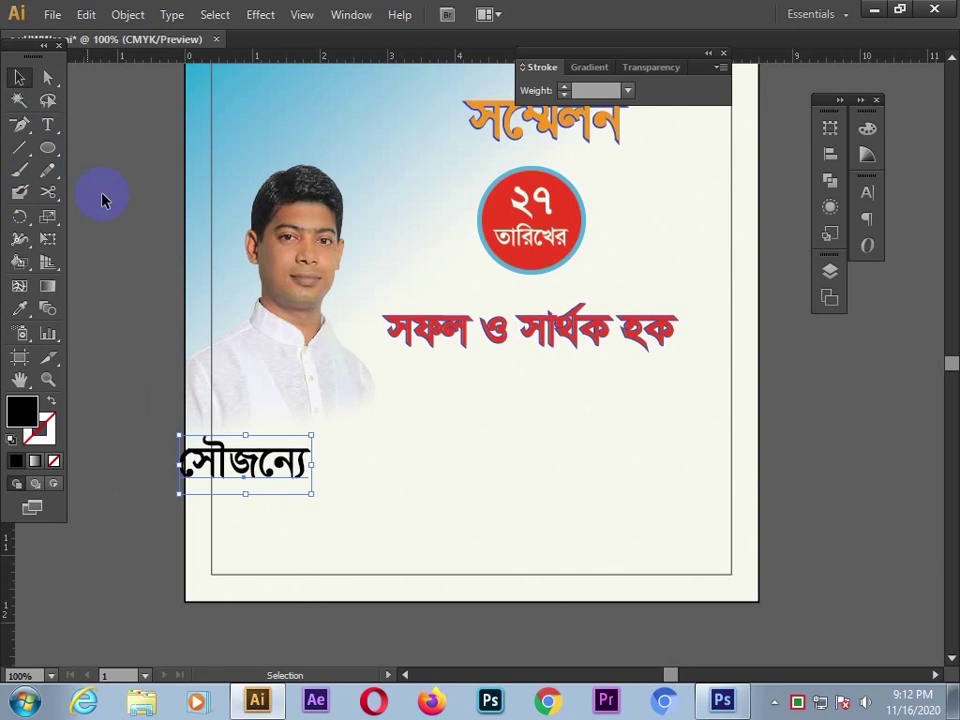
Move the text "সৌজন্যে" below the slogan "সফল ও সার্থক হক" and draw a black rectangle covering it.
left_click_drag(270, 467, 538, 422)
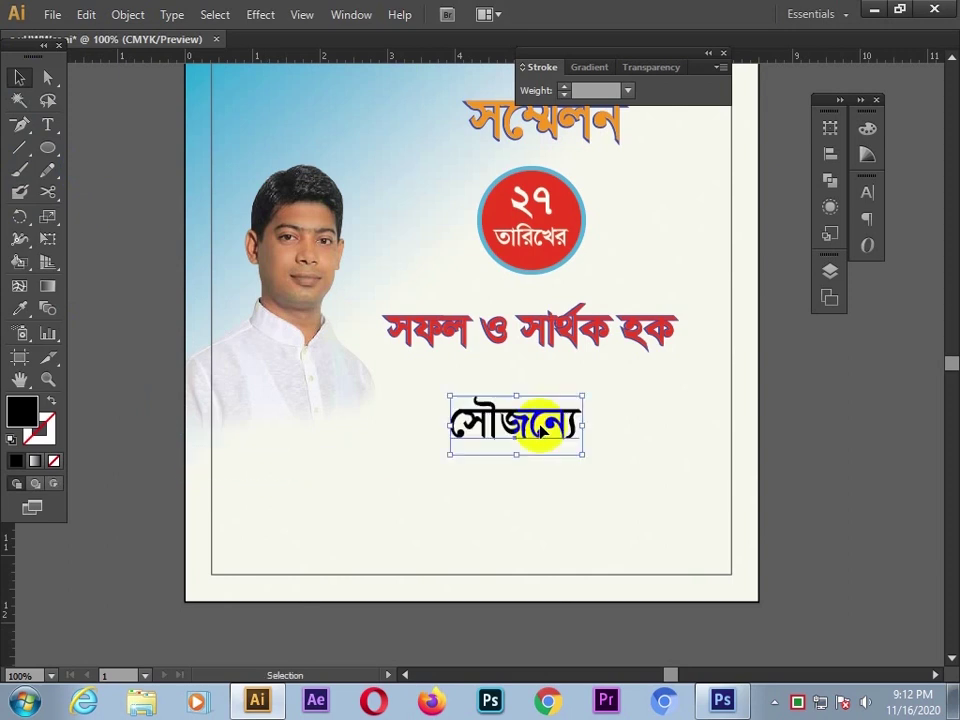
left_click(339, 450)
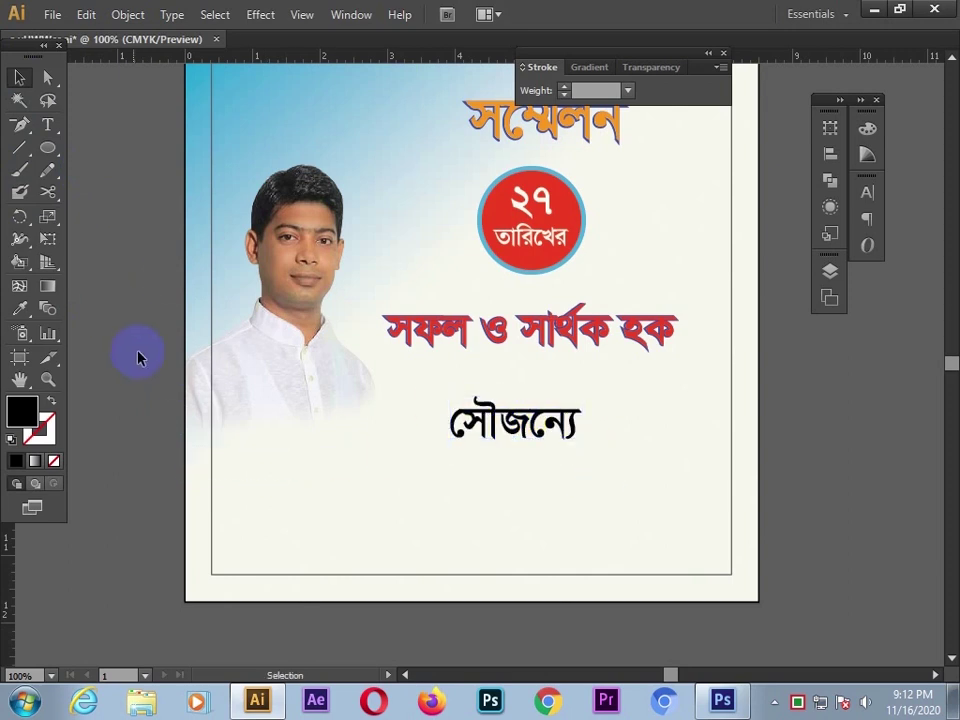
key("g")
left_click(49, 126)
left_click(47, 147)
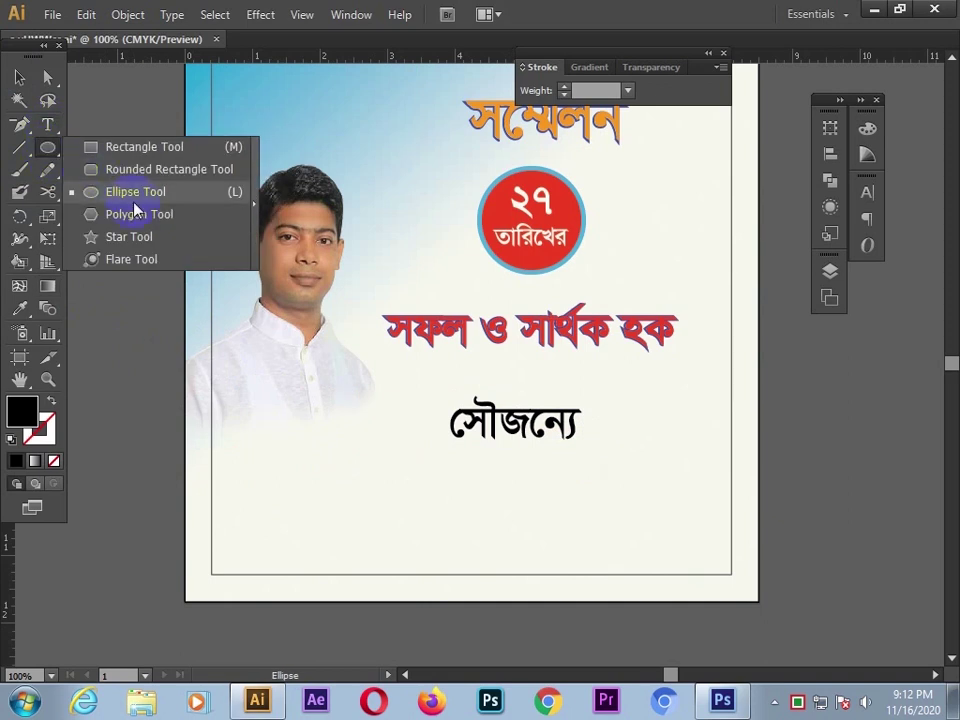
left_click(120, 146)
left_click_drag(472, 447, 599, 447)
left_click(22, 78)
left_click(558, 411)
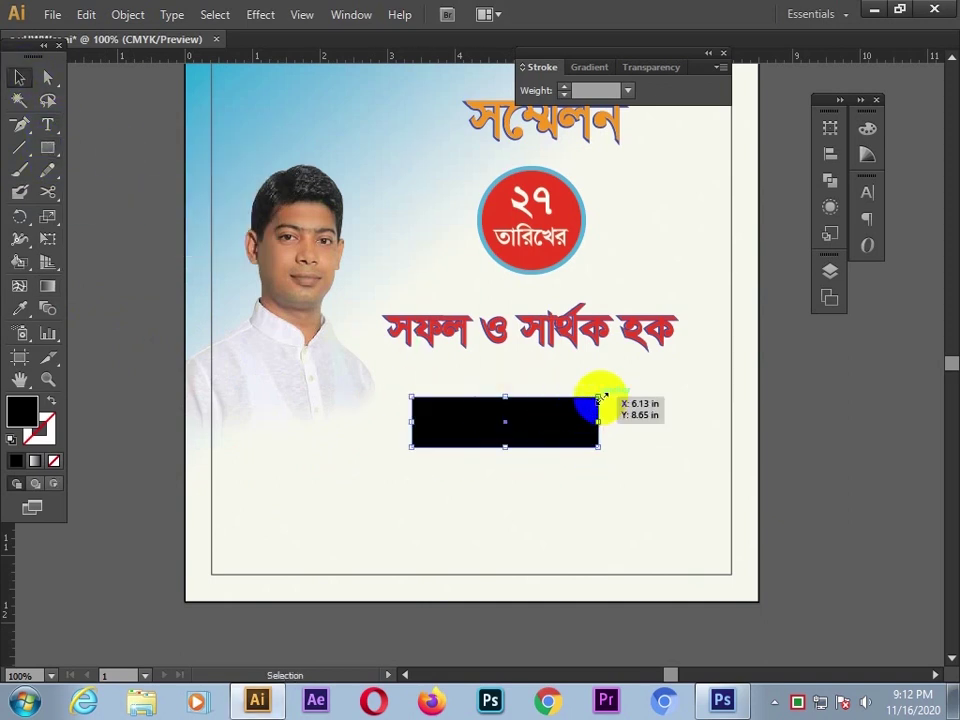
Duplicate the black rectangle slightly lower and fill the copy with red sampled from the date badge.
left_click_drag(600, 398, 594, 430)
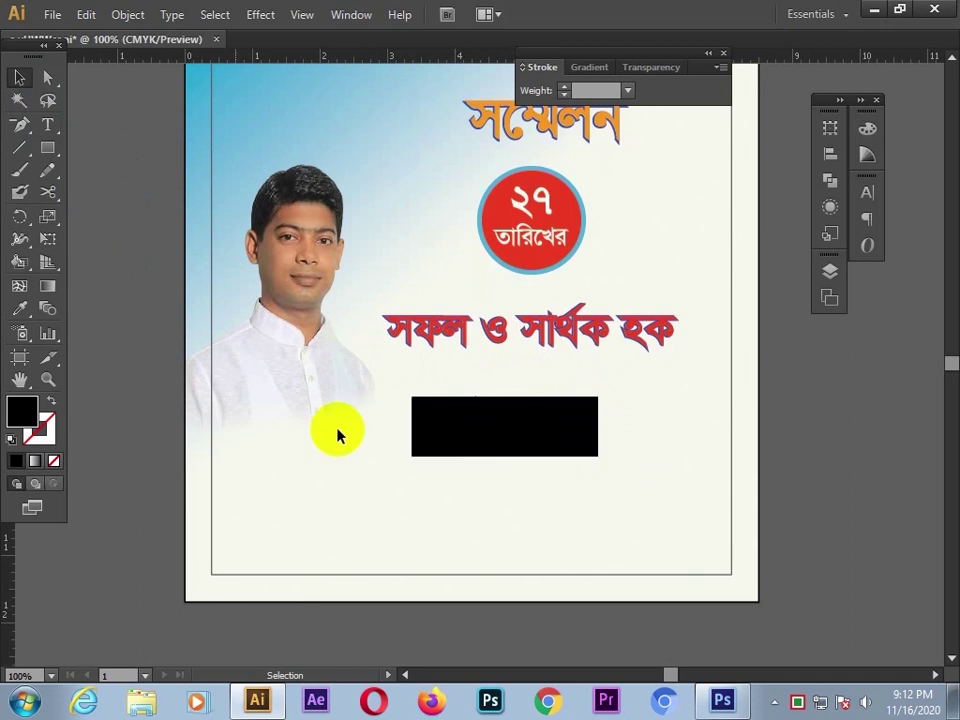
left_click(19, 309)
left_click(502, 205)
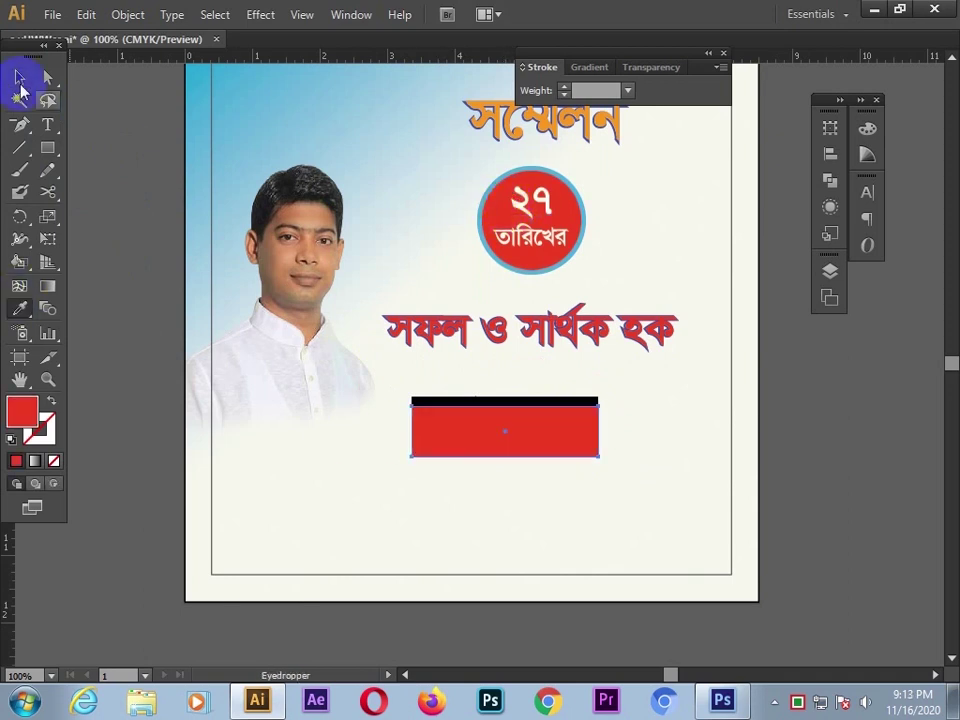
left_click(19, 77)
left_click(425, 328)
Fill the black rectangle behind the red one with light blue using the Eyedropper.
left_click(447, 405)
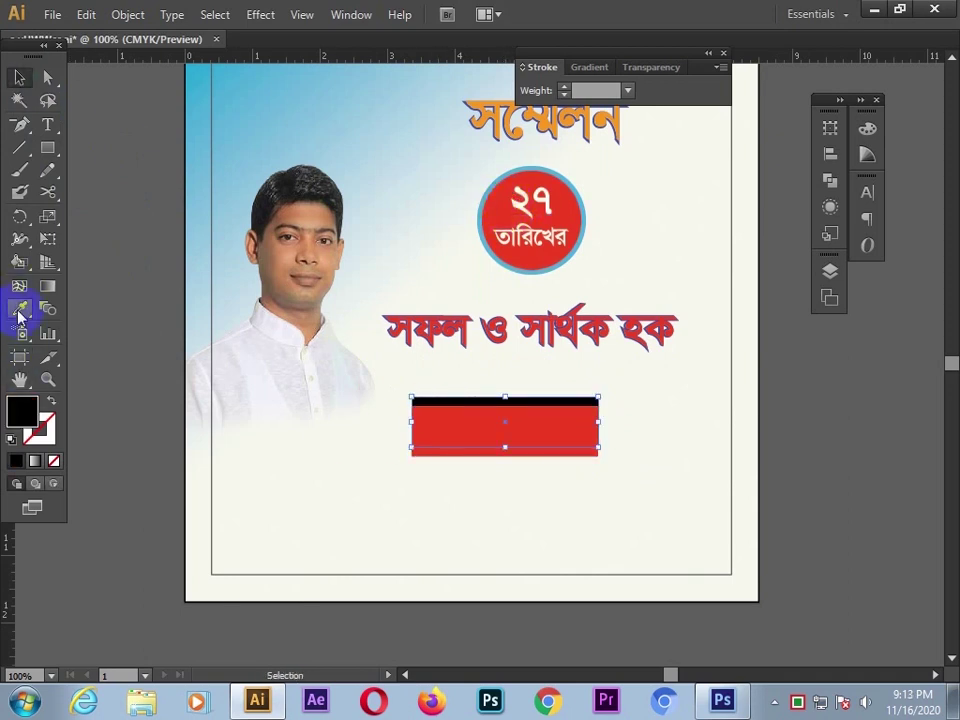
left_click(19, 308)
left_click(244, 139)
left_click(19, 77)
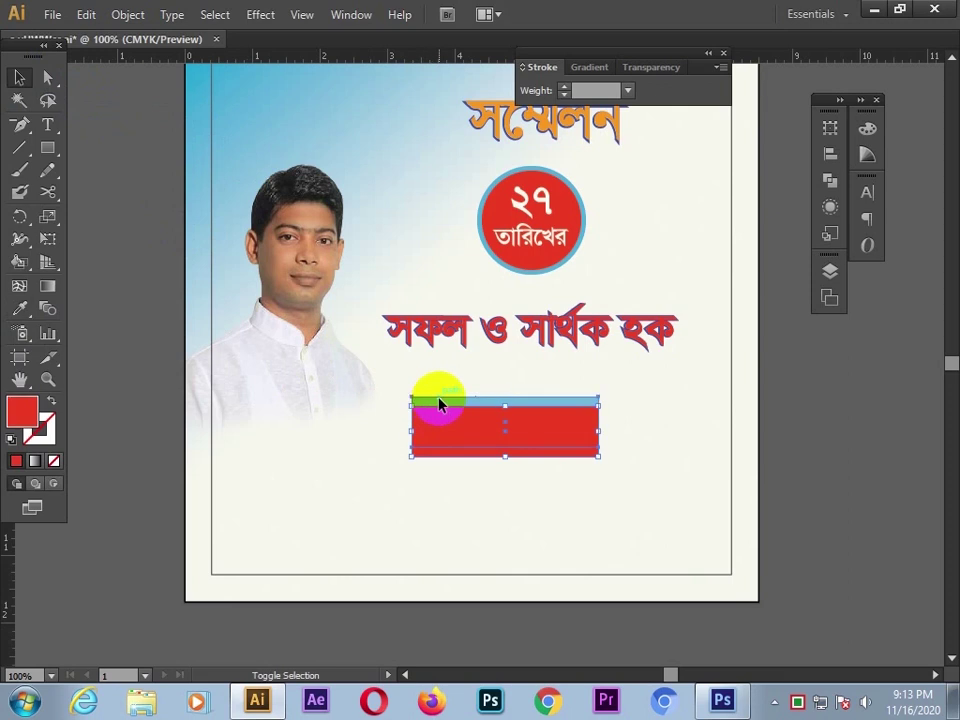
Send both rectangles behind the text "সৌজন্যে", move the text onto the red area and colour it white.
key("ctrl+[")
left_click(201, 480)
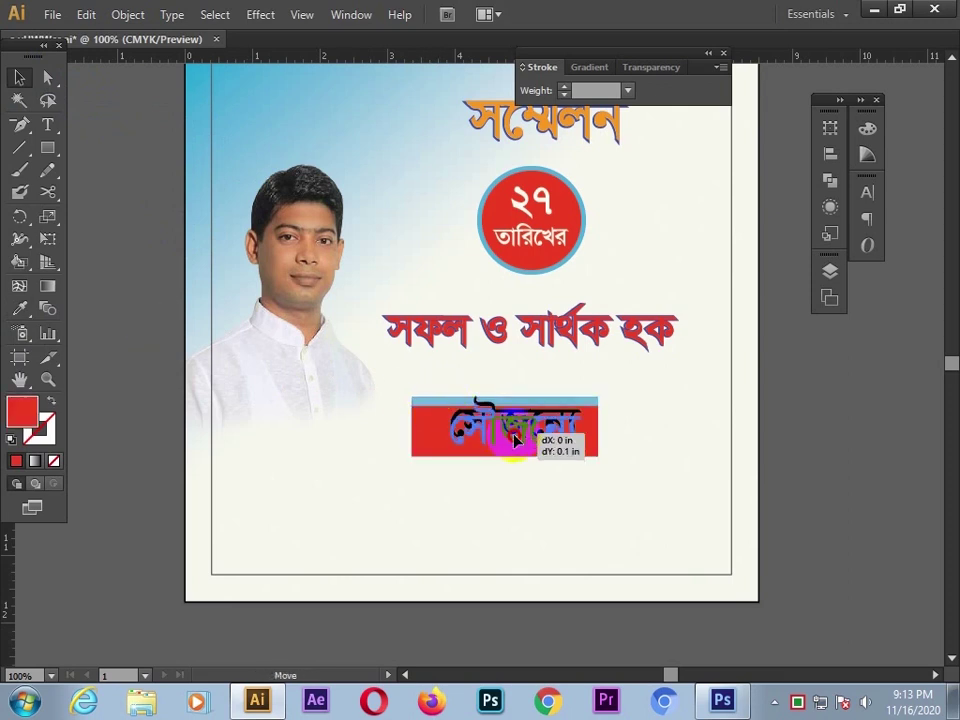
left_click_drag(515, 440, 515, 441)
left_click(19, 308)
left_click(204, 141)
left_click(431, 540)
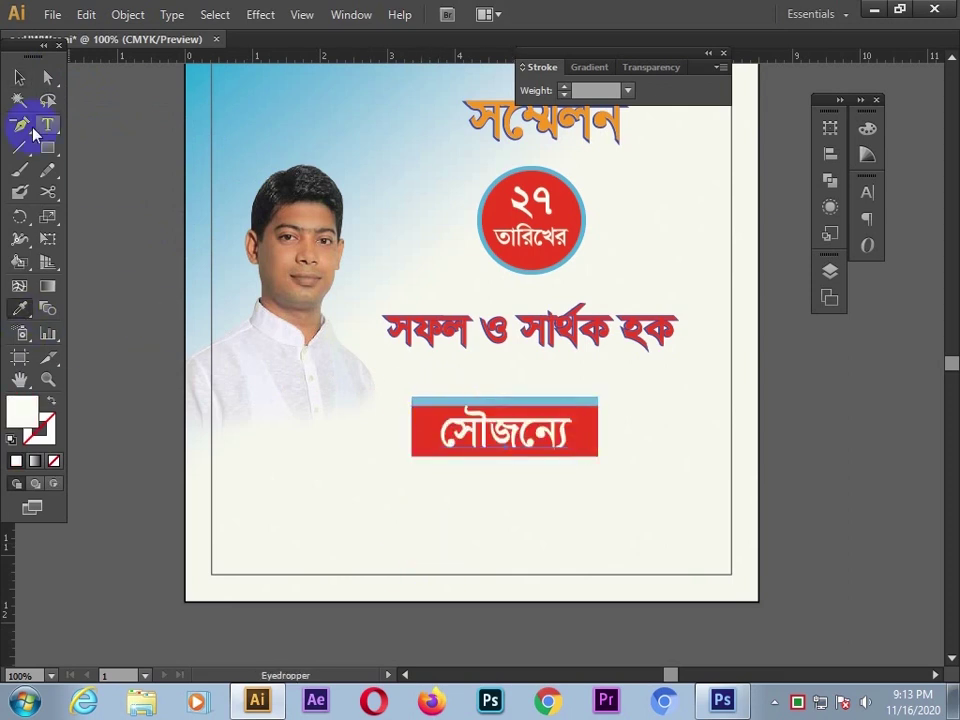
Scale down the text "সৌজন্যে" and narrow the two rectangles to fit closely around it.
left_click(19, 78)
left_click_drag(572, 464, 562, 459)
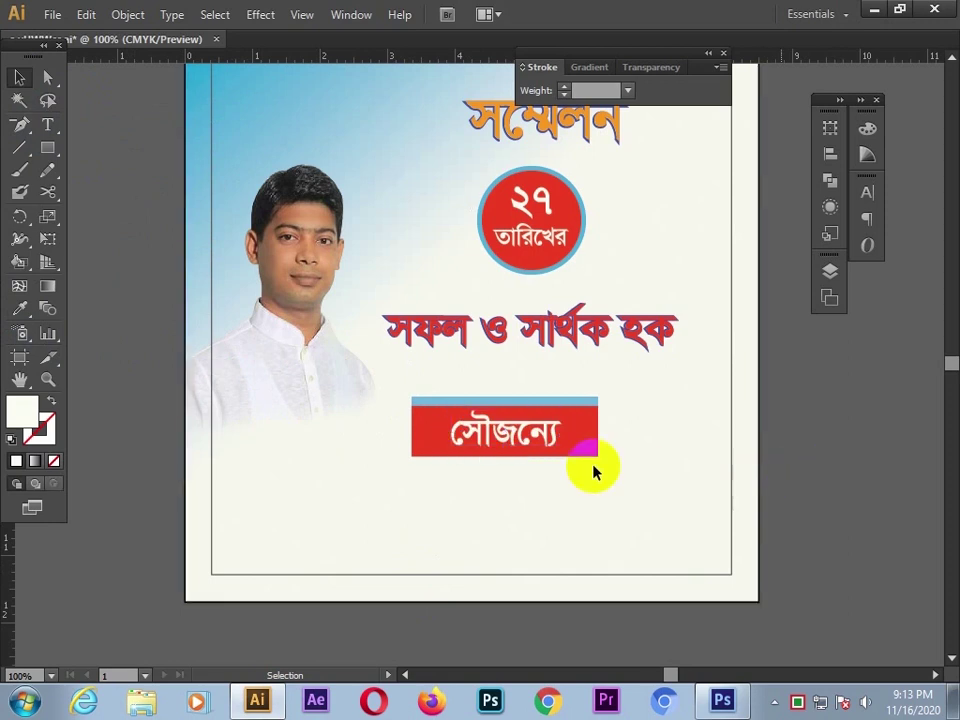
left_click(408, 437)
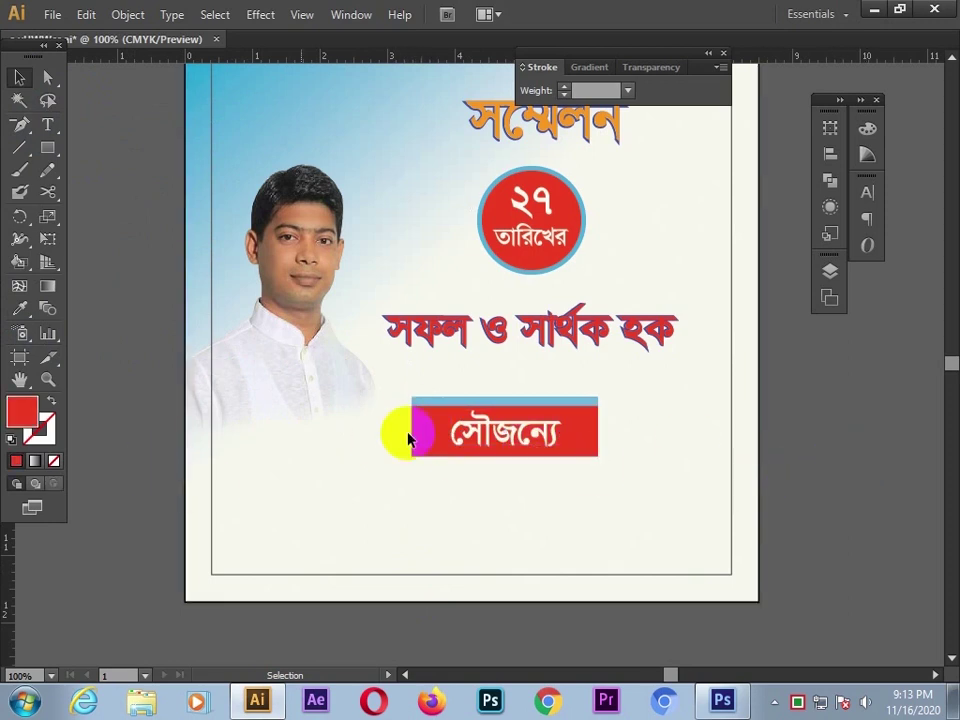
left_click_drag(444, 430, 444, 430)
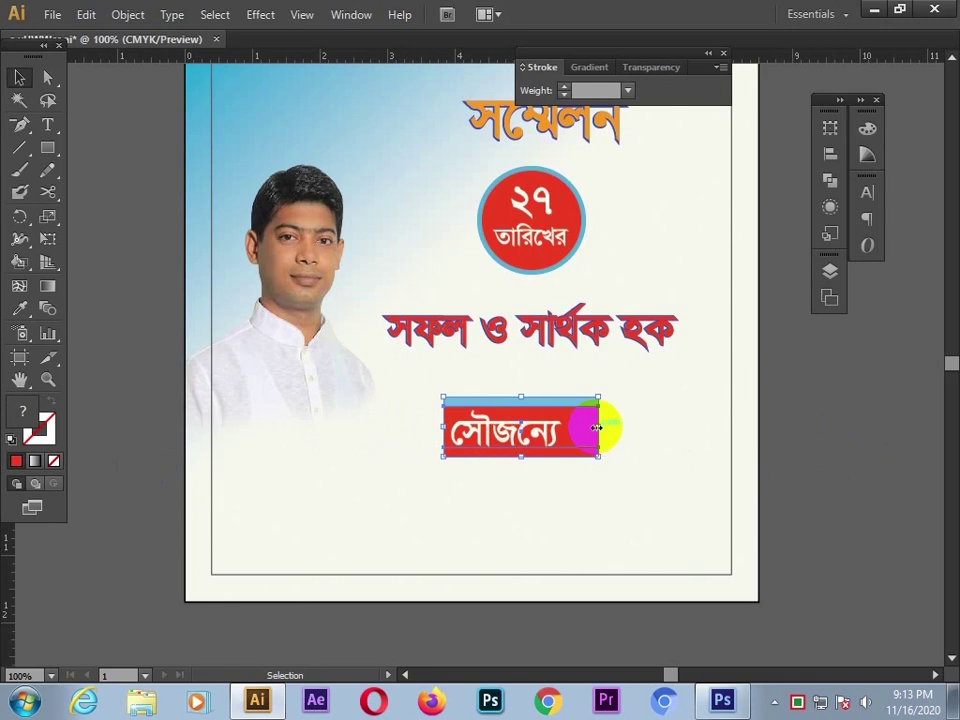
left_click(790, 447)
Add the text "ঢাকা উত্তর সিটি মহনগর" near the bottom of the poster, below the lower portrait.
left_click(47, 124)
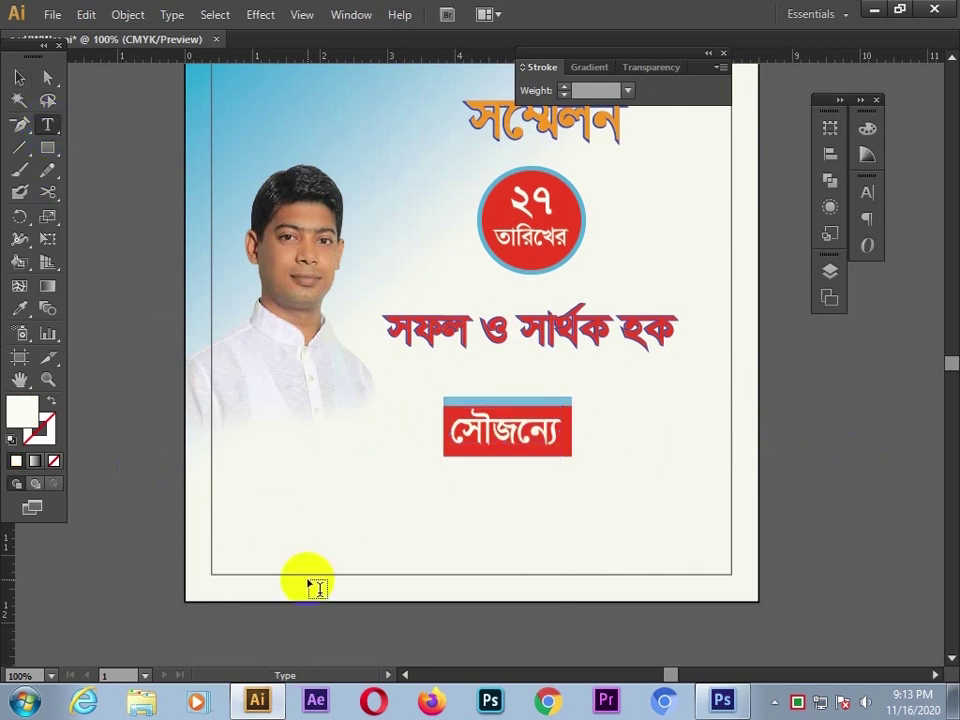
left_click(268, 525)
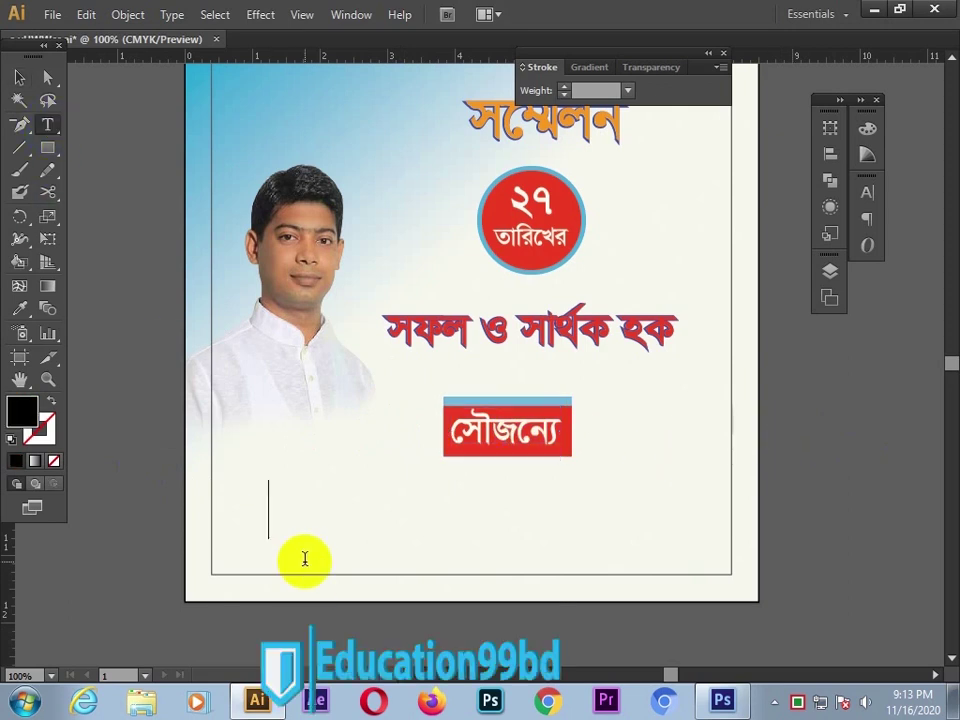
type("ঢাকক")
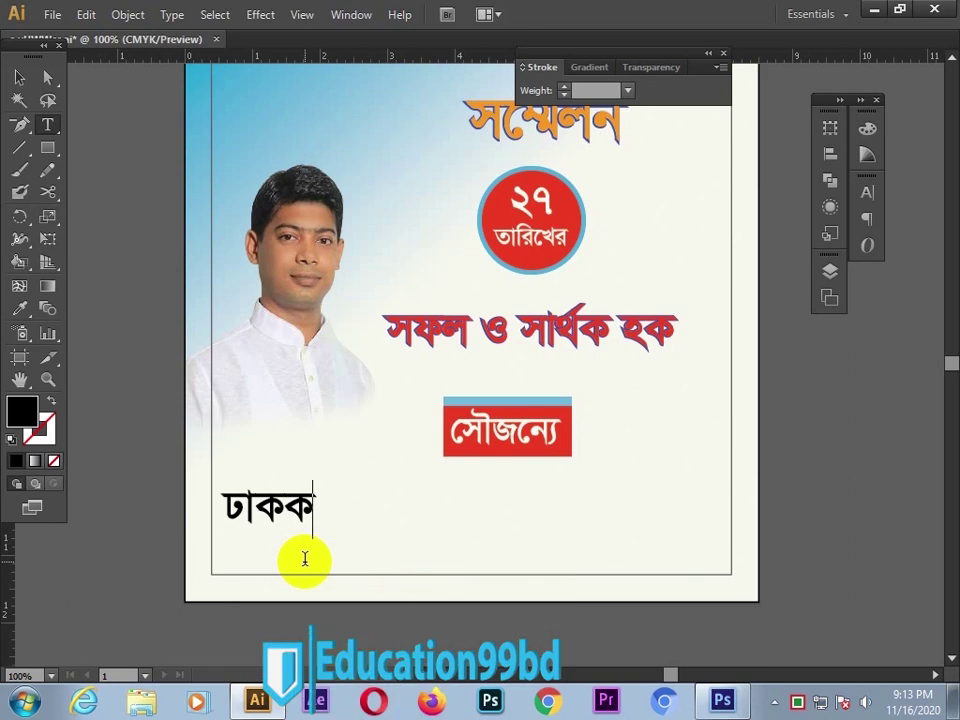
key("BackSpace")
type("া উ")
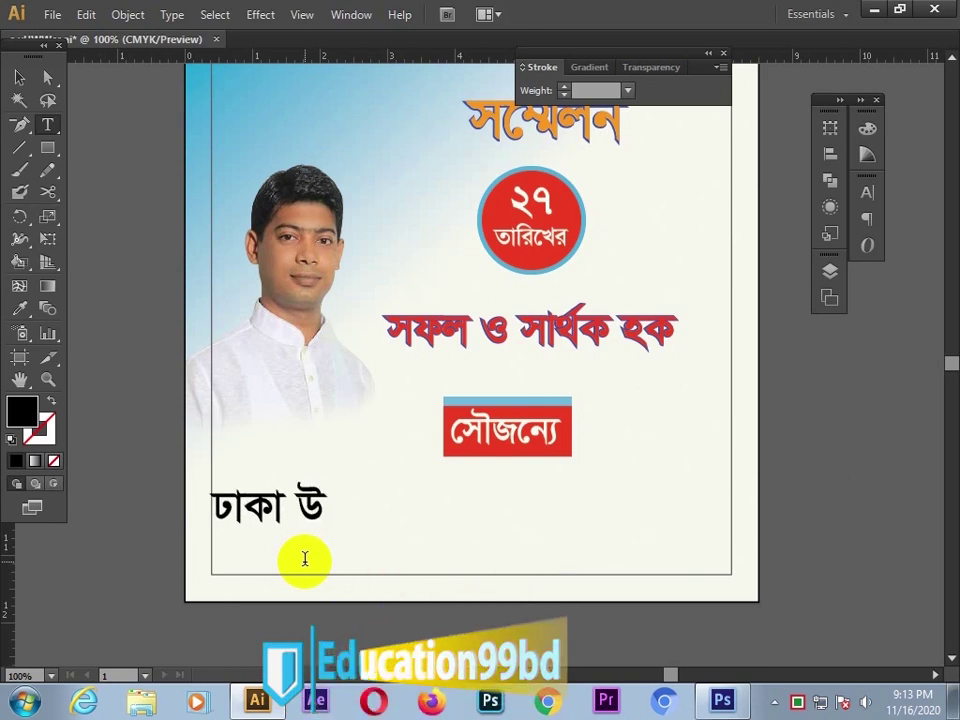
type("ত্তর িসি")
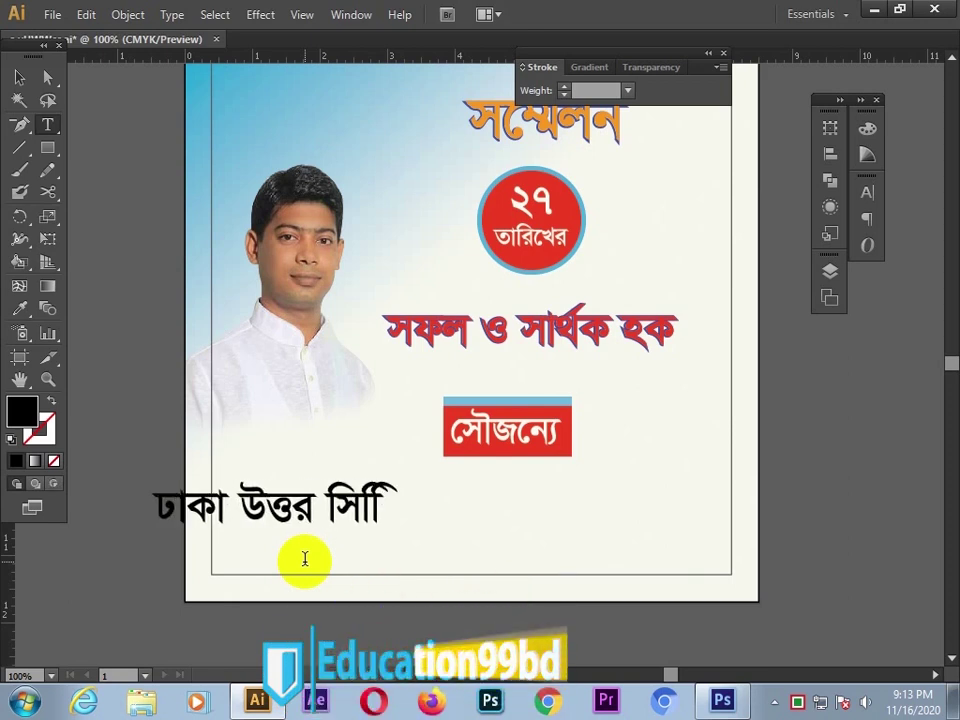
type("টি মহ")
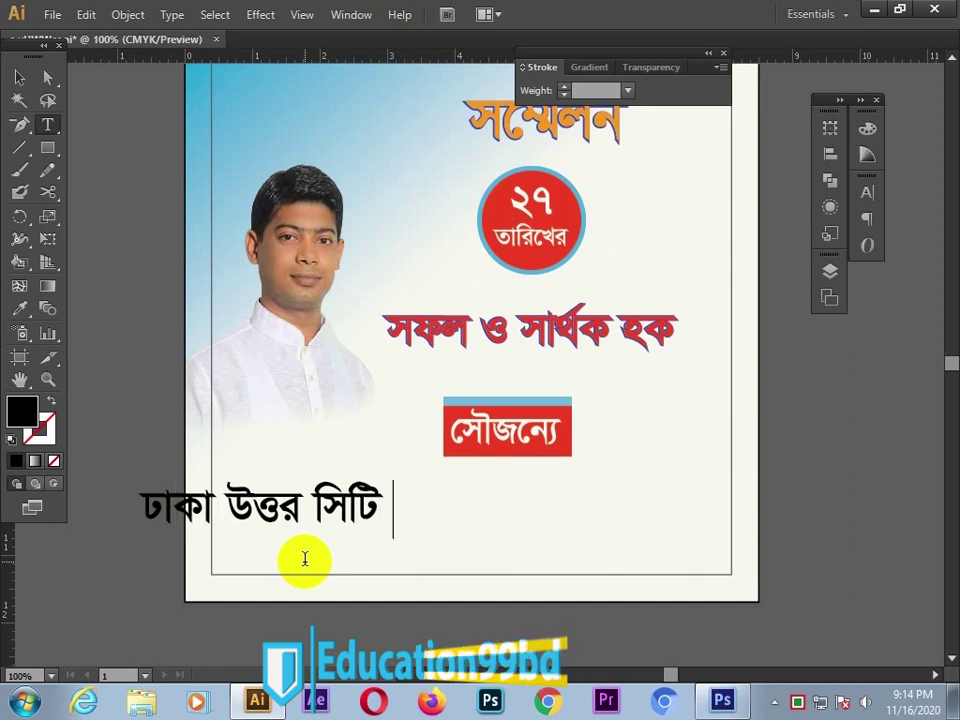
type("নগর")
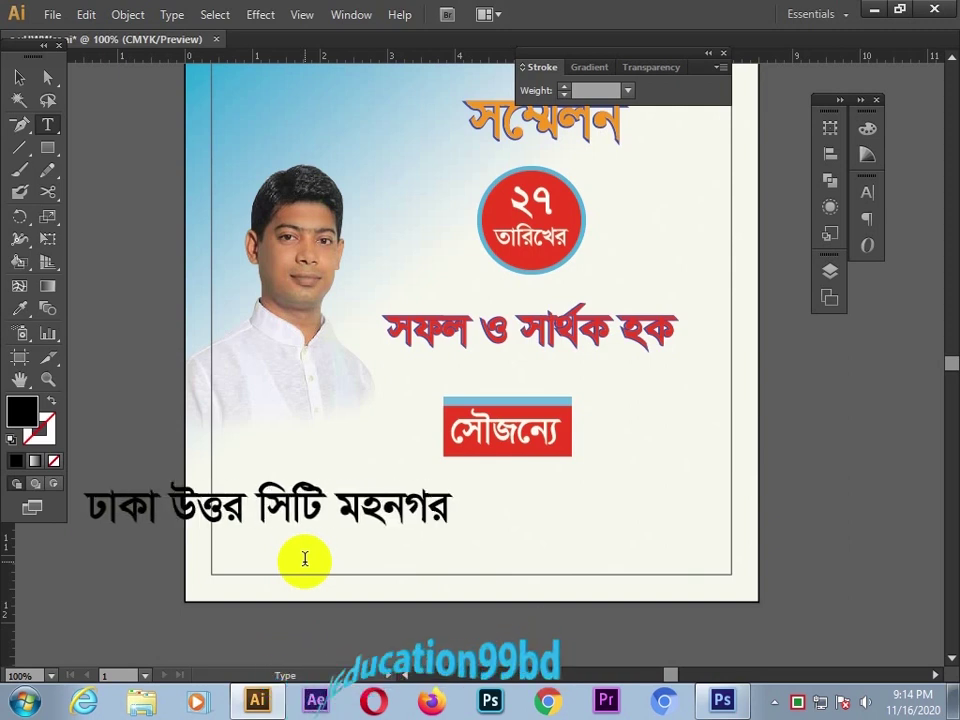
key("Escape")
Remove the word "সিটি" so the line reads "ঢাকা উত্তর মহনগর" and place it beneath the courtesy label.
left_click_drag(542, 518, 461, 506)
key("BackSpace")
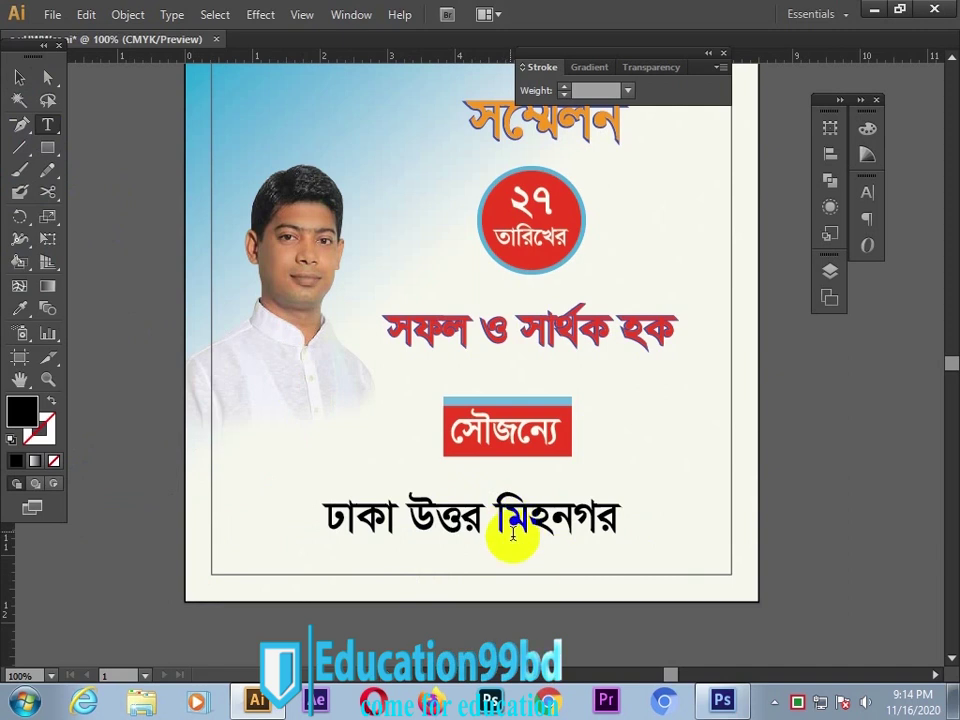
left_click(508, 536)
key("BackSpace")
key("BackSpace")
left_click(19, 77)
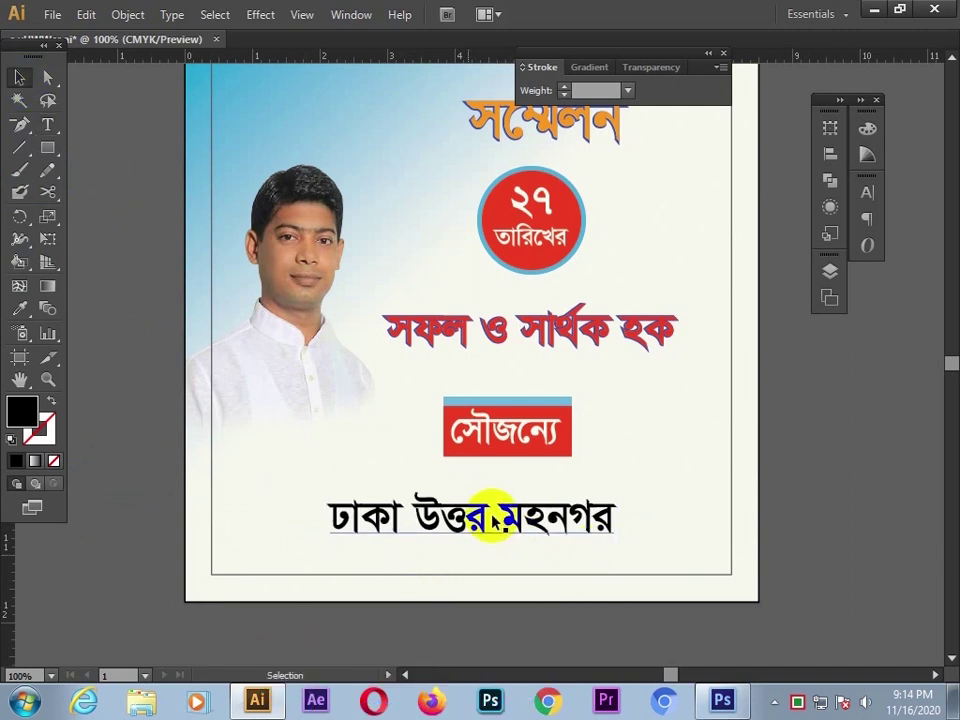
left_click(489, 521)
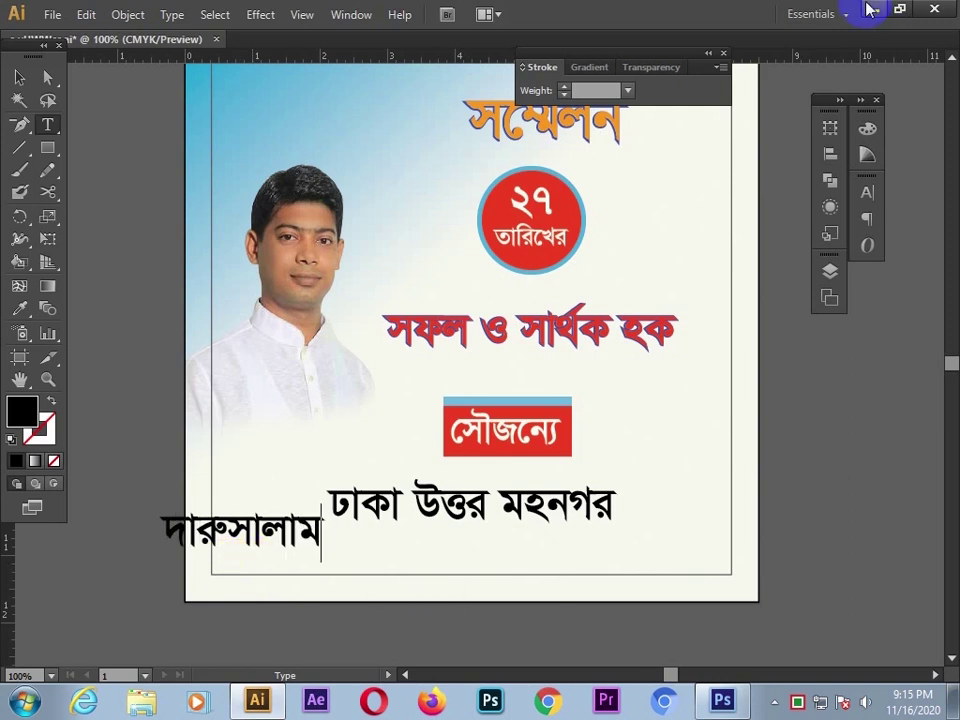
Add the text "দারুসালাম থানা ছাত্রলীগ" and place it directly beneath the line "ঢাকা উত্তর মহনগর".
type("থানা")
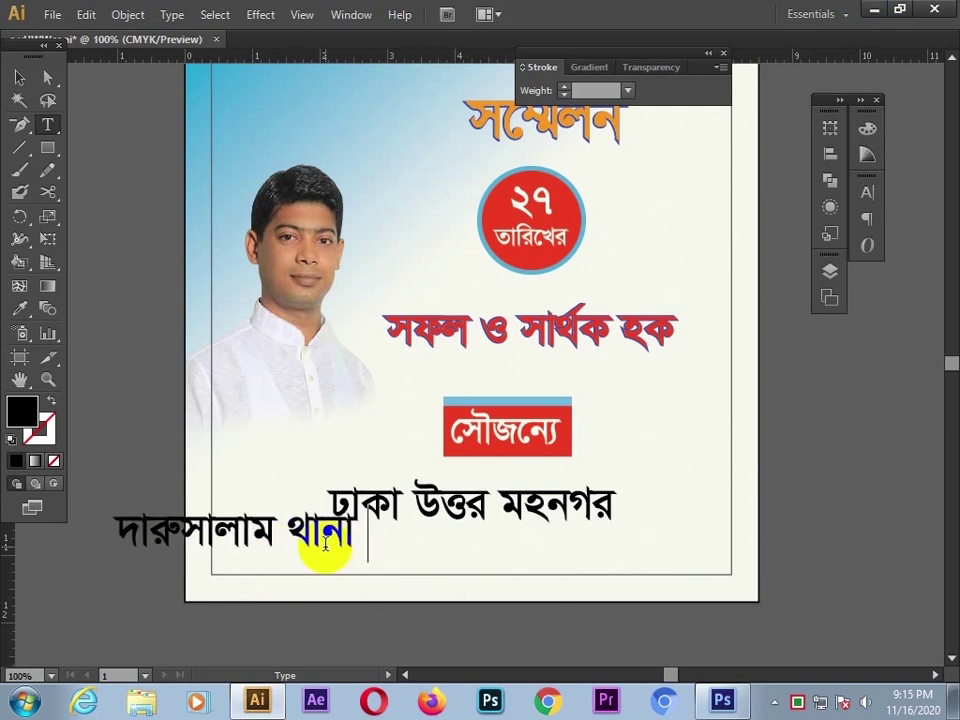
type(" ছাত্রলীগ")
left_click(24, 80)
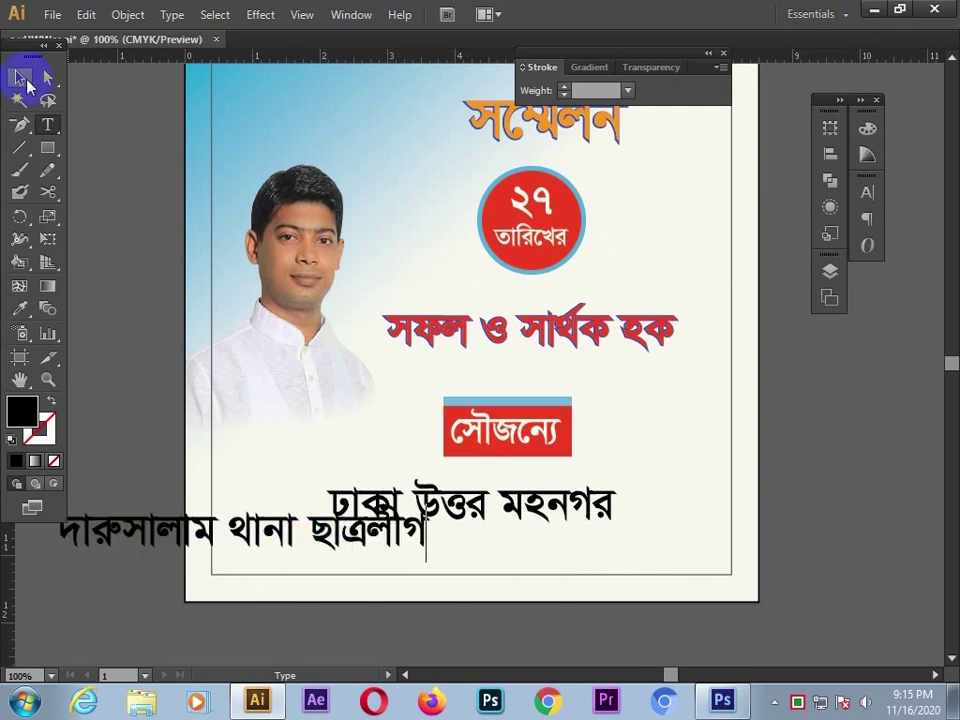
left_click_drag(369, 540, 574, 561)
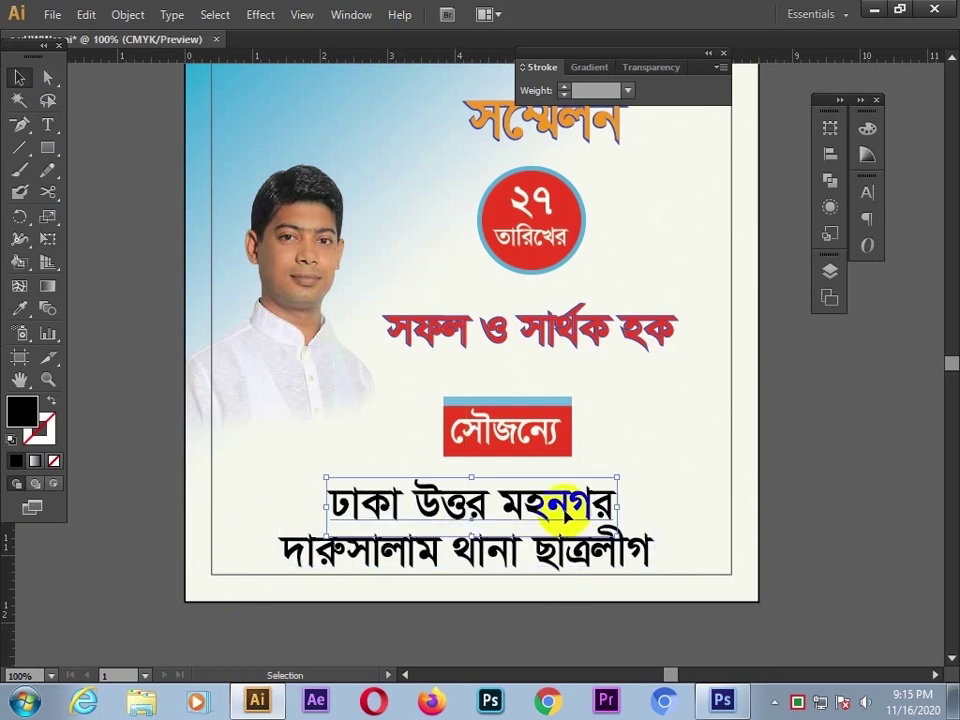
Colour the line "ঢাকা উত্তর মহনগর" orange by sampling the heading "সম্মেলন".
key("i")
left_click(462, 142)
left_click(19, 78)
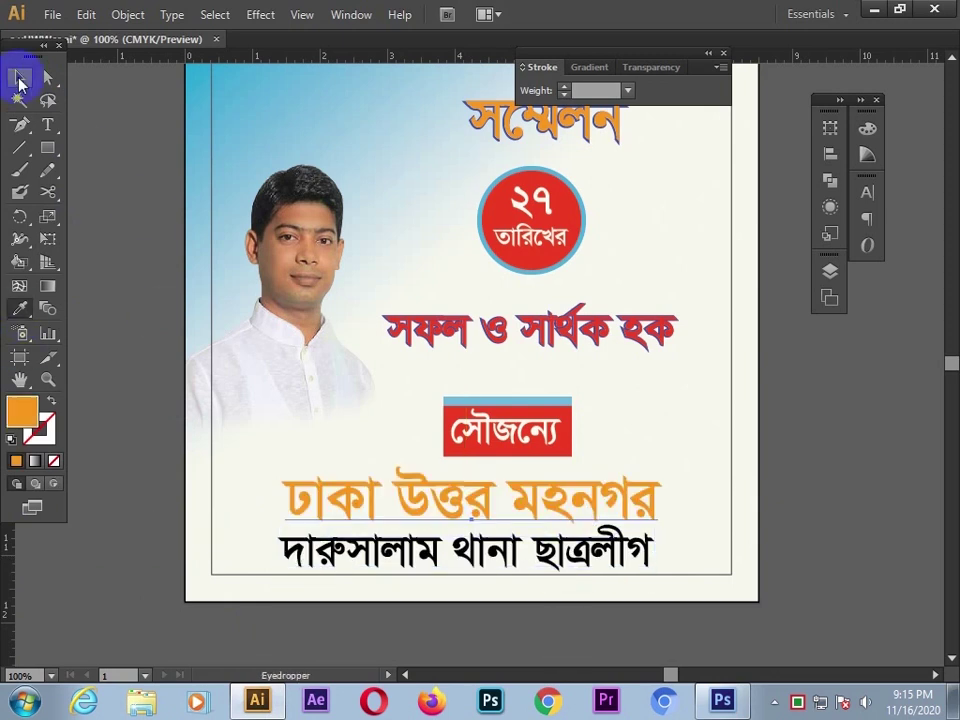
Reduce the text size of the orange line "ঢাকা উত্তর মহনগর" and shift it right to the margin.
left_click(867, 192)
left_click(664, 263)
left_click_drag(587, 506, 711, 487)
Move the text "সৌজন্যে" below the lower portrait and colour it light blue by sampling the background gradient.
left_click_drag(513, 436, 281, 483)
left_click(19, 308)
left_click(205, 230)
Delete the rectangles that backed the courtesy label and move the orange and black lines closer together.
left_click(536, 414)
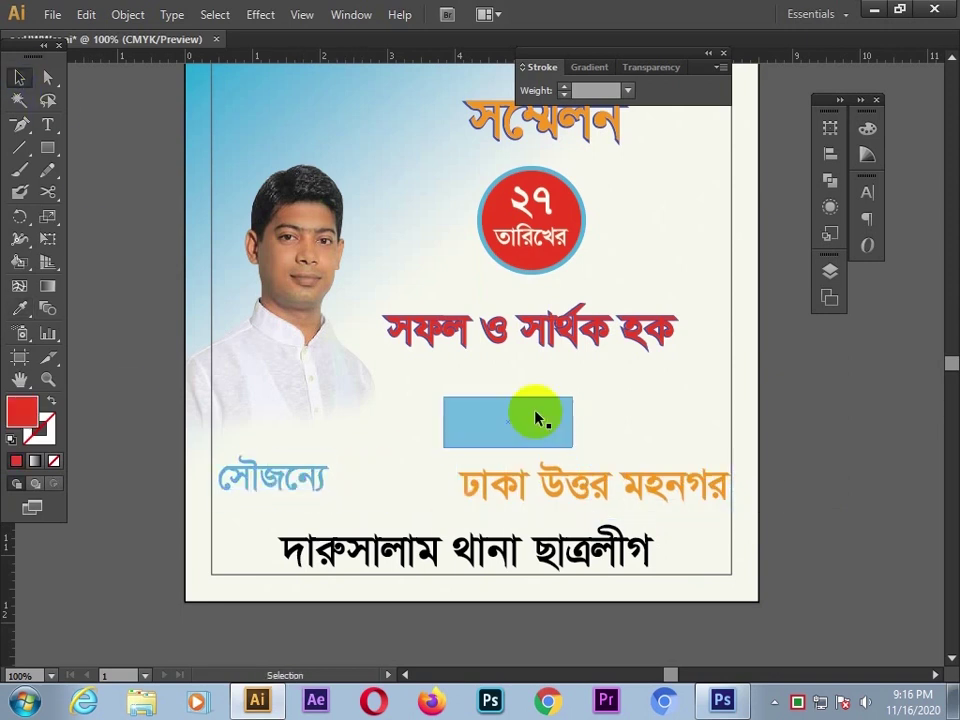
key("Delete")
left_click_drag(531, 489, 469, 486)
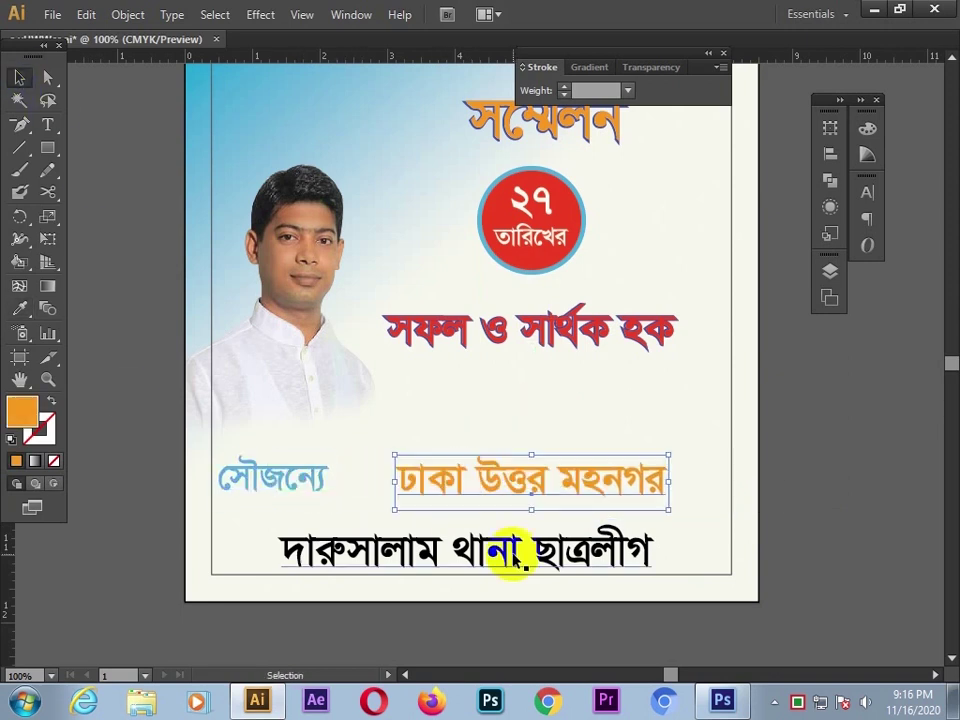
left_click_drag(542, 553, 567, 539)
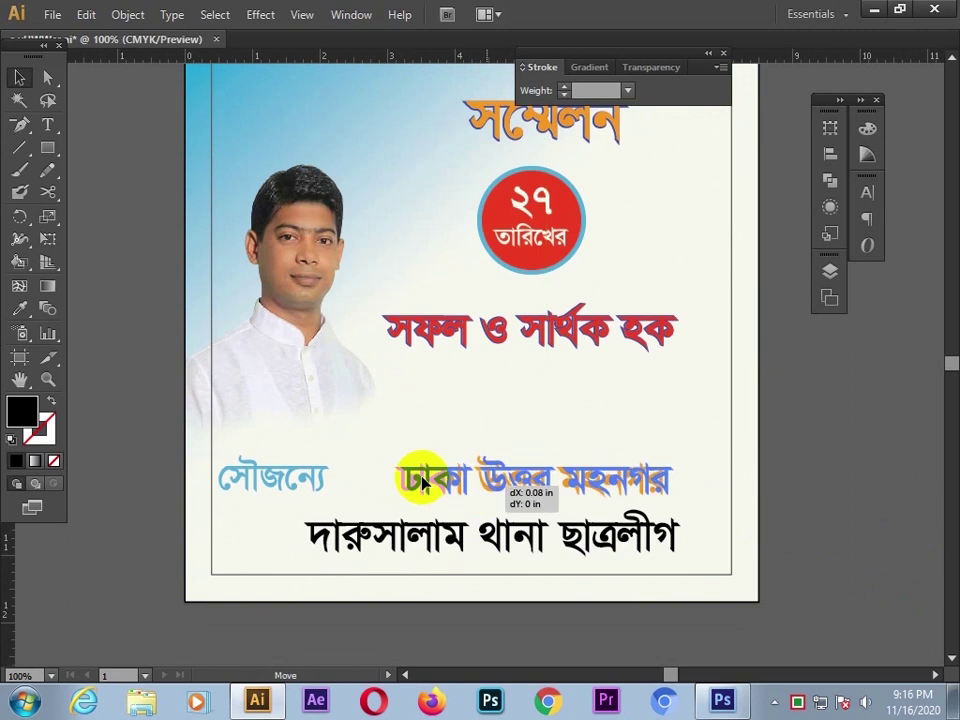
left_click_drag(421, 481, 424, 482)
Move "সৌজন্যে" back beneath the red slogan, and shift the orange line left at a smaller text size.
left_click_drag(307, 478, 551, 424)
left_click_drag(555, 472, 381, 488)
left_click(867, 193)
left_click(664, 263)
left_click(872, 496)
Reduce the text size of "দারুসালাম থানা ছাত্রলীগ" and stack it just below the orange line, under the slogan.
left_click(564, 534)
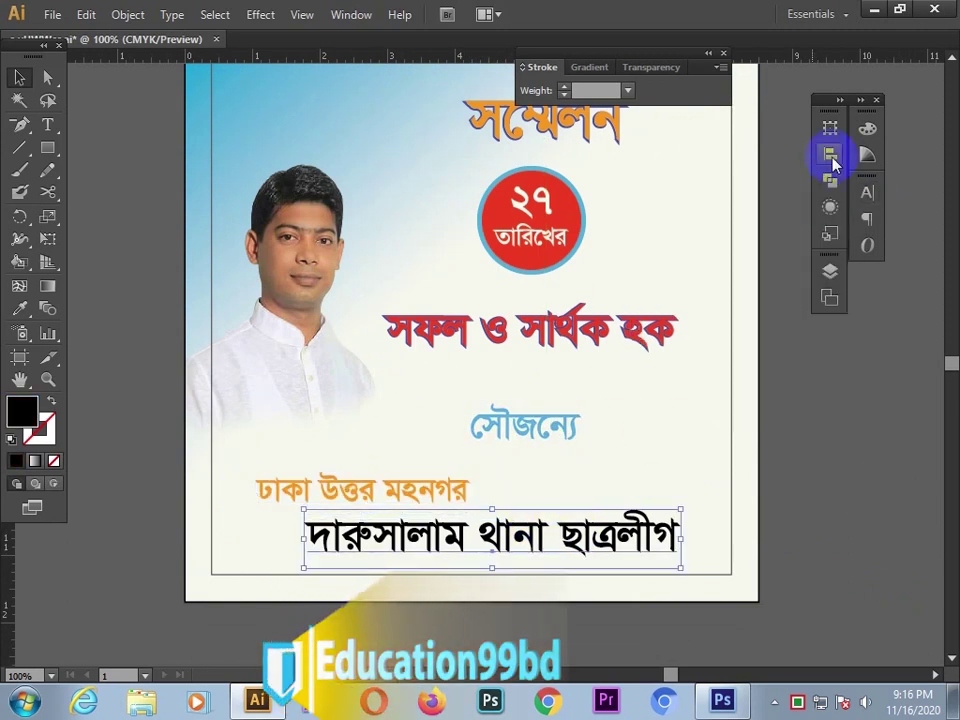
left_click(871, 197)
left_click(660, 261)
left_click_drag(621, 546, 681, 535)
left_click_drag(401, 500, 520, 500)
left_click_drag(561, 536, 478, 536)
left_click(540, 497)
Right-align "সৌজন্যে", "ঢাকা উত্তর মহনগর" and "দারুসালাম থানা ছাত্রলীগ" along a vertical guide.
left_click_drag(555, 427, 603, 434)
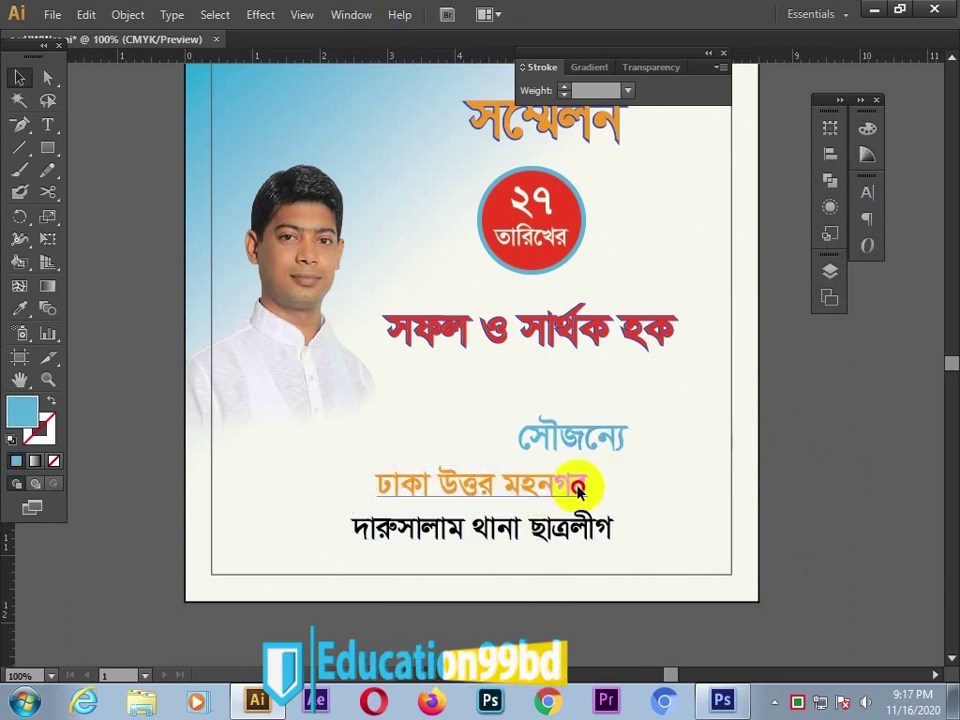
left_click_drag(572, 482, 612, 482)
left_click(593, 530)
left_click_drag(593, 530, 604, 493)
left_click(598, 528)
left_click(585, 437)
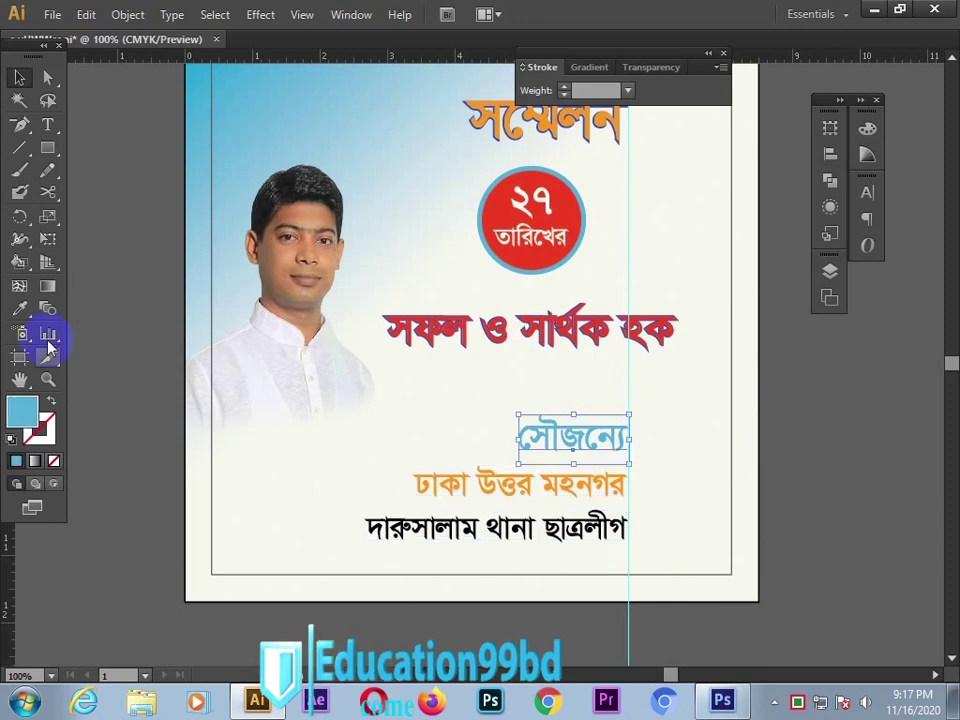
left_click(163, 205)
key("minus")
left_click(461, 452)
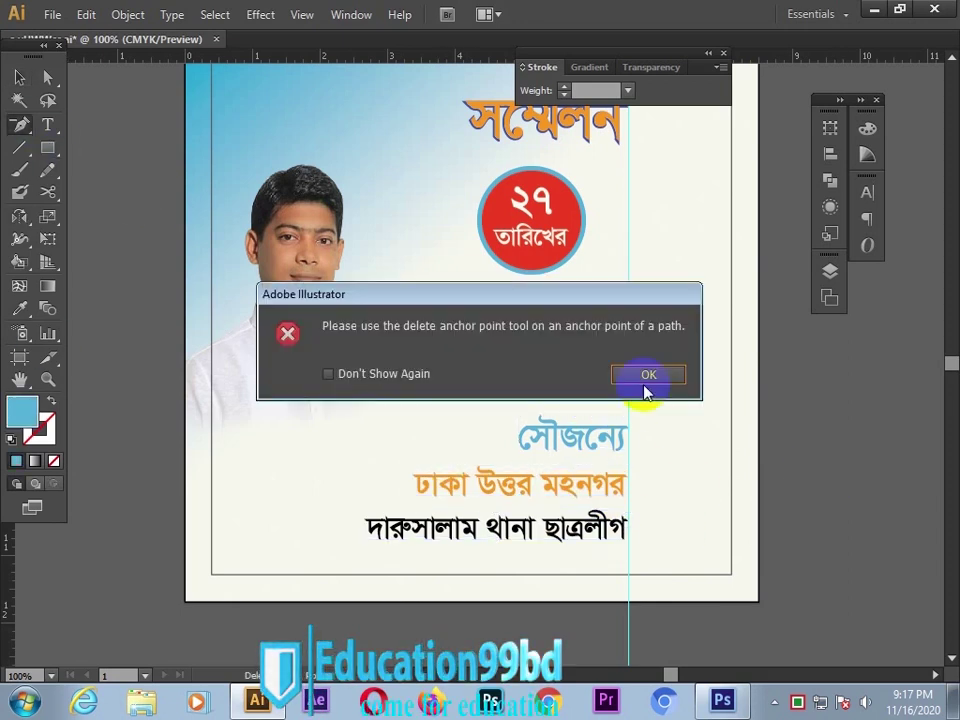
key("Return")
Draw a horizontal blue underline between "সৌজন্যে" and "ঢাকা উত্তর মহনগর" with the Pen tool and thicken its stroke.
left_click_drag(20, 124, 42, 124)
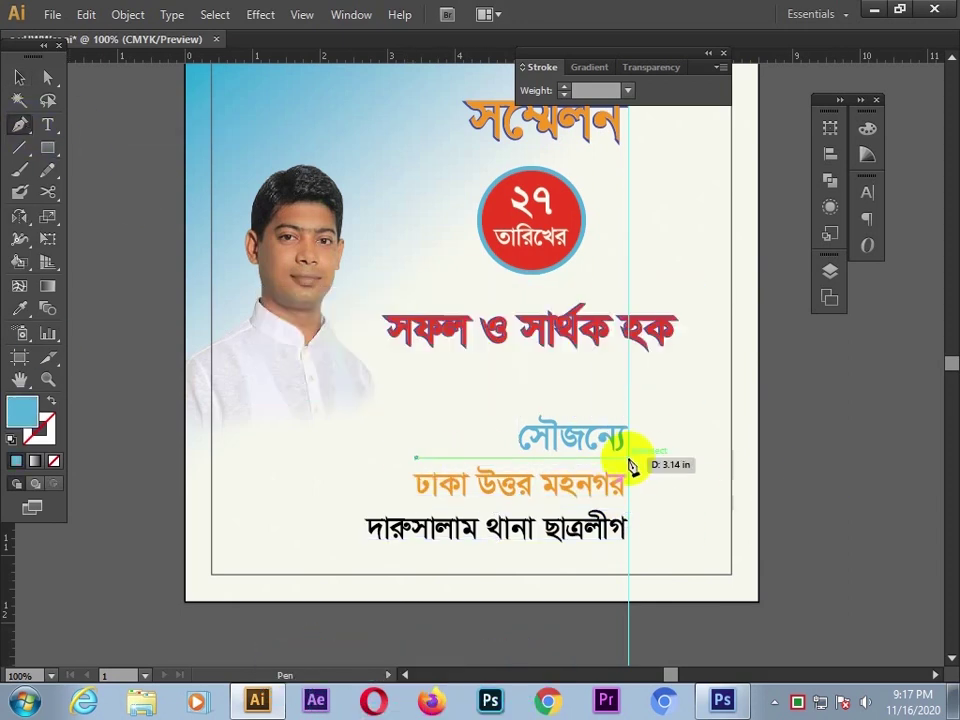
left_click(52, 400)
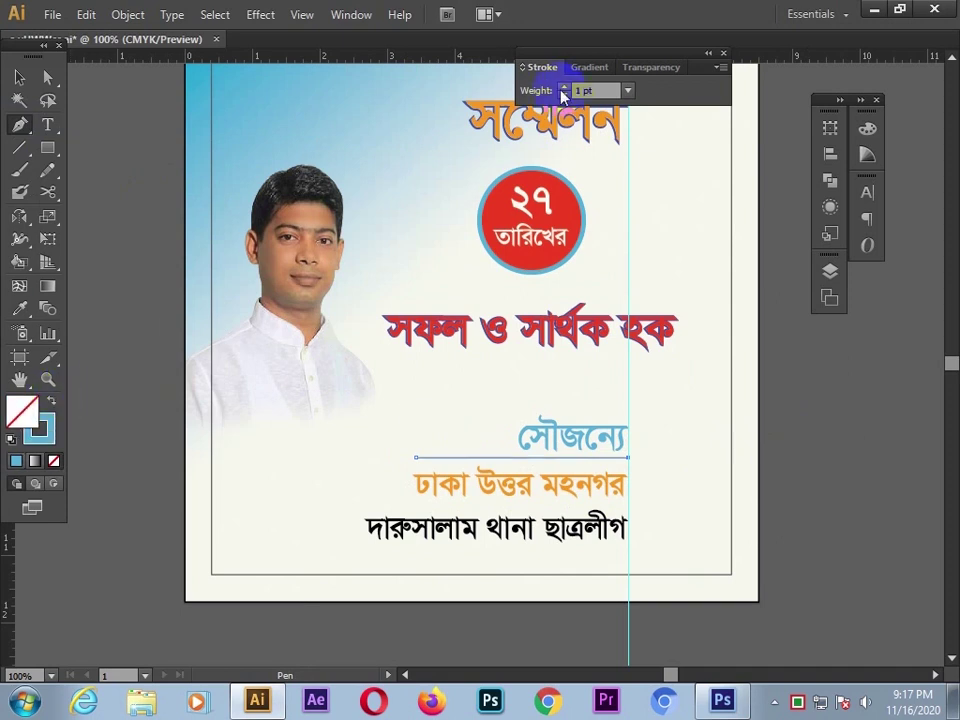
left_click(563, 87)
left_click(107, 461, "ctrl")
Append ";" to "সৌজন্যে" and slightly enlarge the orange text "ঢাকা উত্তর মহনগর".
key("t")
left_click(630, 440)
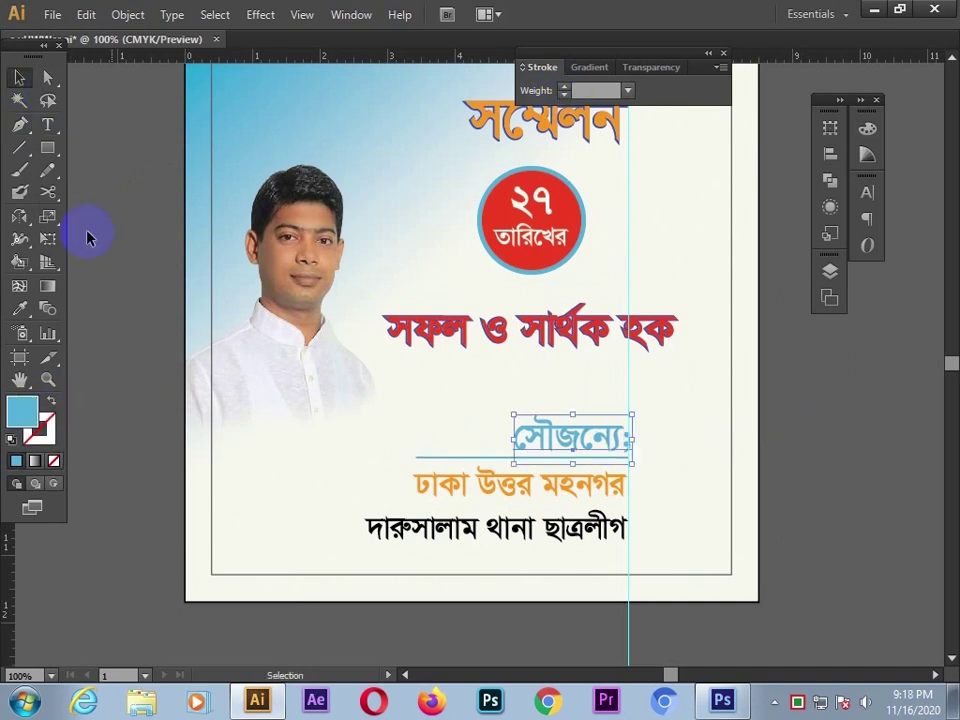
left_click(592, 493)
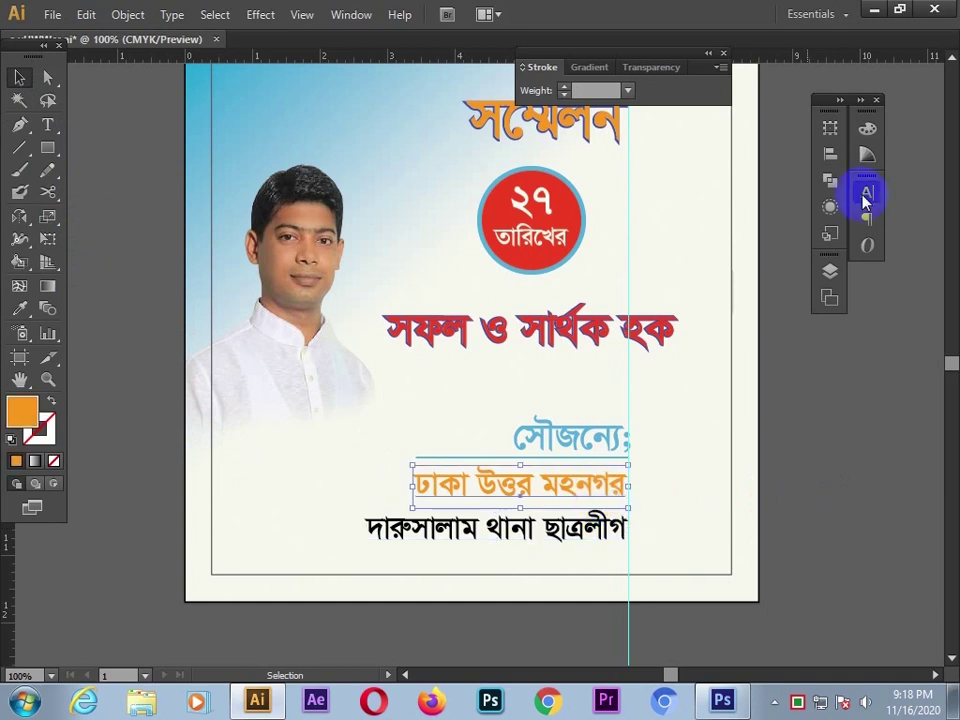
left_click(866, 195)
triple_click(666, 255)
left_click_drag(611, 527, 600, 487)
left_click(660, 493)
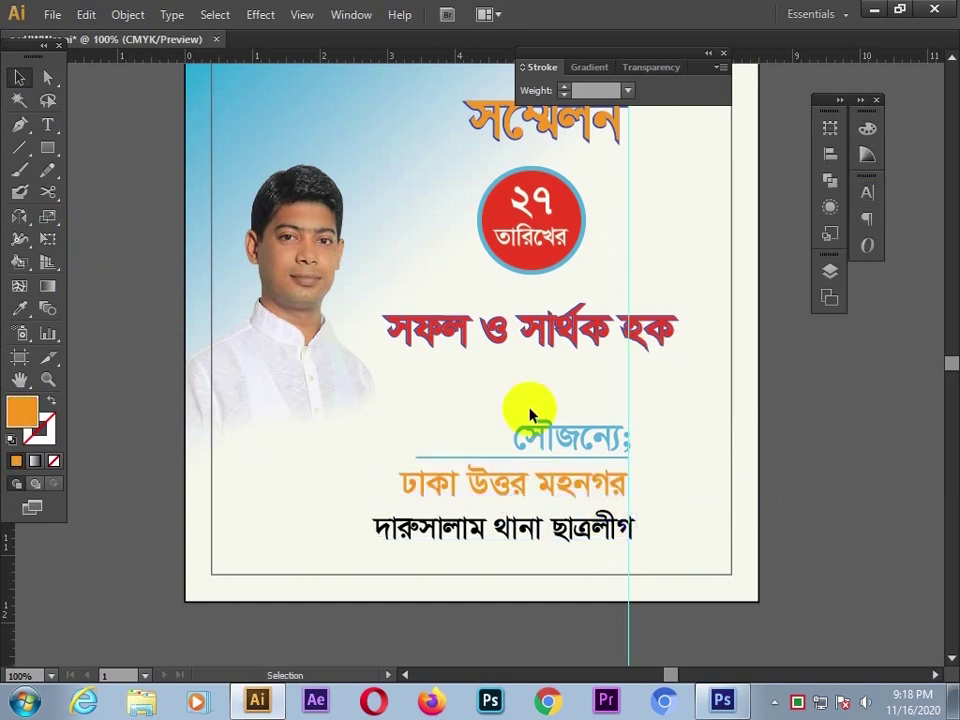
Move the courtesy label, its underline and both lines beneath it right, against the poster's right margin frame.
left_click_drag(529, 410, 577, 481)
left_click_drag(582, 455, 676, 446)
left_click_drag(605, 531, 689, 525)
left_click(801, 517)
Examine the overall poster layout from the portraits down to the courtesy block at different zoom levels.
scroll(825, 561, "up", 10)
scroll(825, 561, "down", 9)
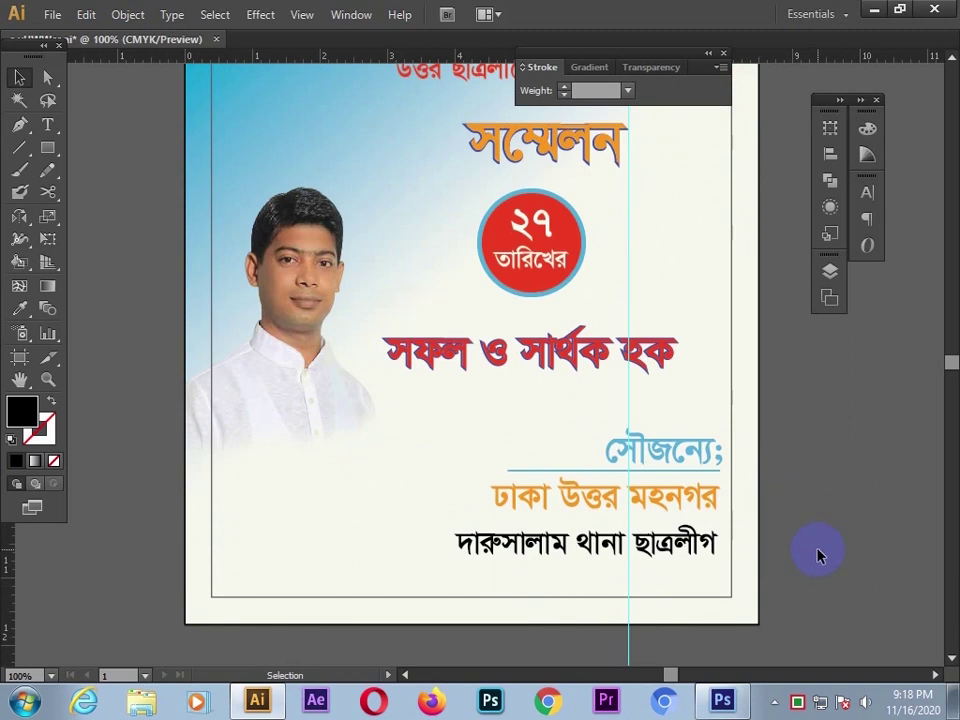
scroll(816, 552, "up", 2)
key("ctrl+minus")
key("ctrl+minus")
key("ctrl+equal")
key("ctrl+equal")
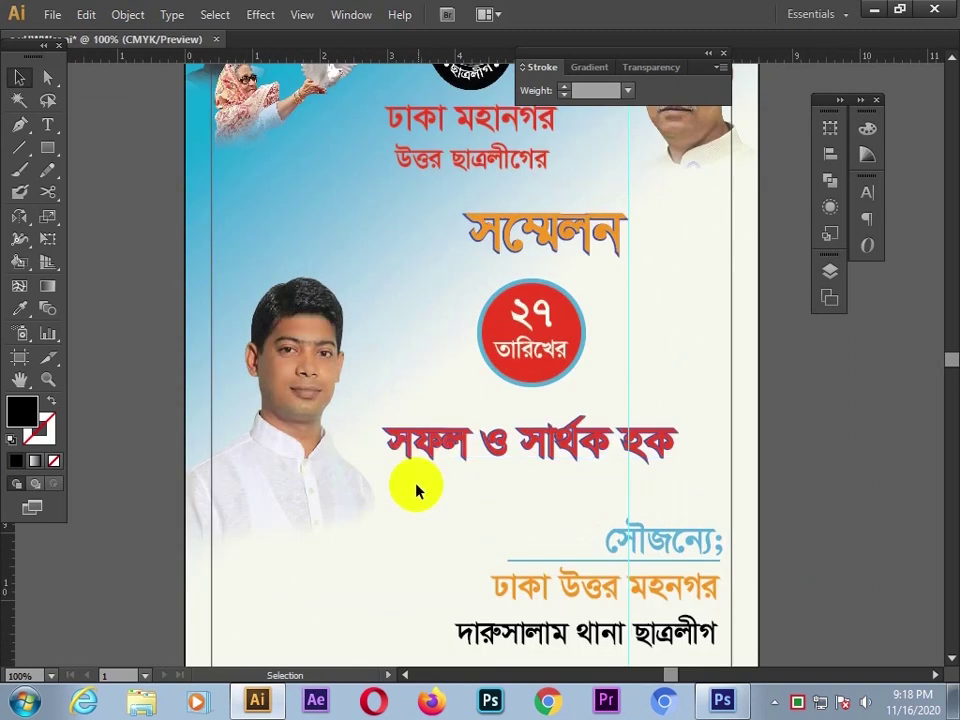
scroll(432, 655, "down", 3)
scroll(449, 655, "up", 4)
Centre the red slogan "সফল ও সার্থক হক" and its blue shadow copy horizontally on the poster.
left_click(586, 459)
left_click(830, 158)
left_click(644, 148)
left_click(745, 432)
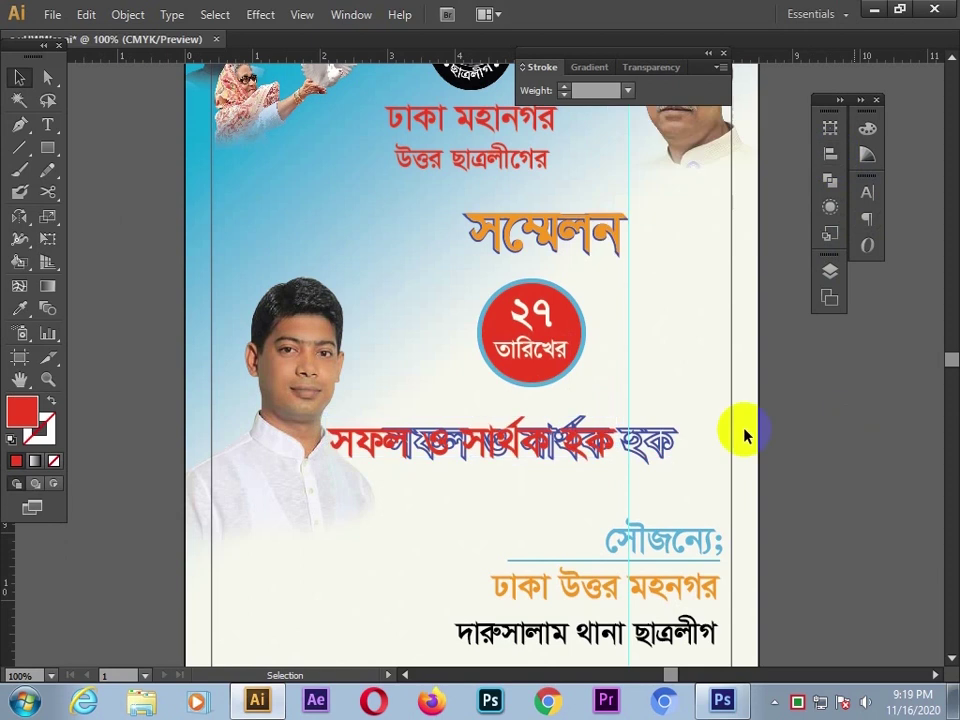
left_click(672, 437)
left_click(830, 161)
left_click(644, 148)
left_click(865, 379)
Centre the orange heading "সম্মেলন" horizontally on the poster.
left_click(480, 232)
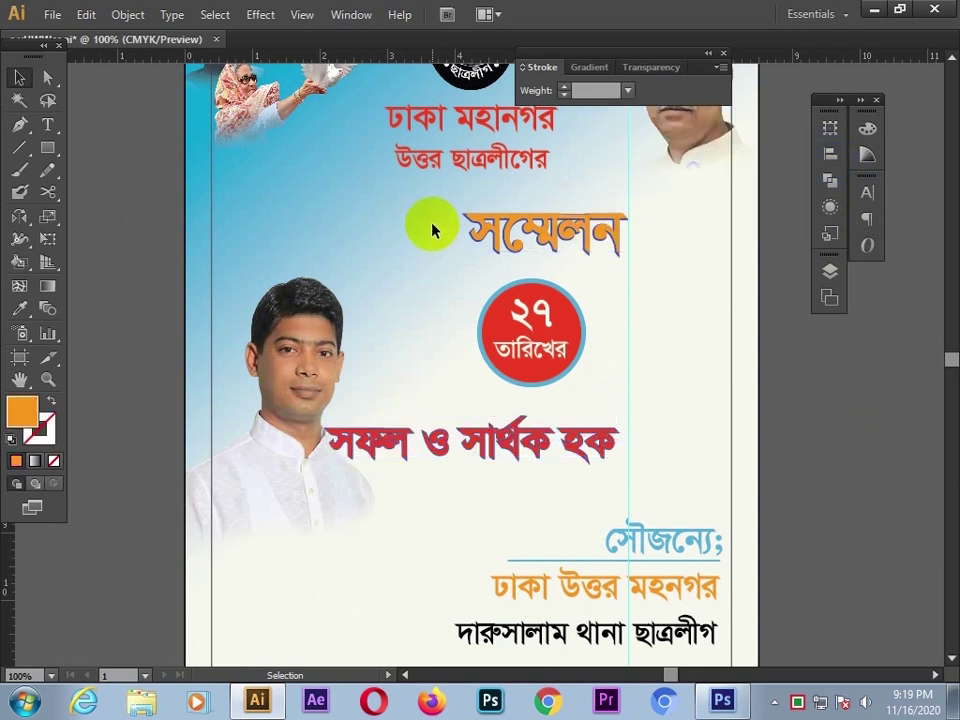
left_click(830, 154)
left_click(678, 157)
key("ctrl+z")
left_click(568, 253)
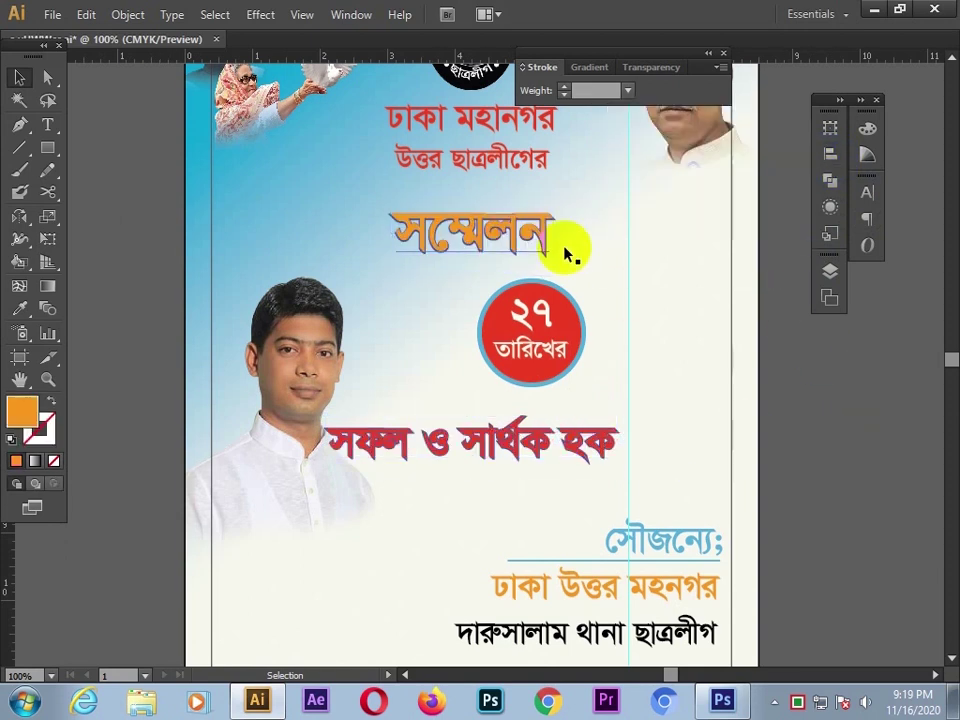
Move the red date badge and the slogan "সফল ও সার্থক হক" to the right, clear of the lower portrait.
scroll(580, 330, "up", 2)
left_click(589, 405)
left_click_drag(585, 400, 577, 400)
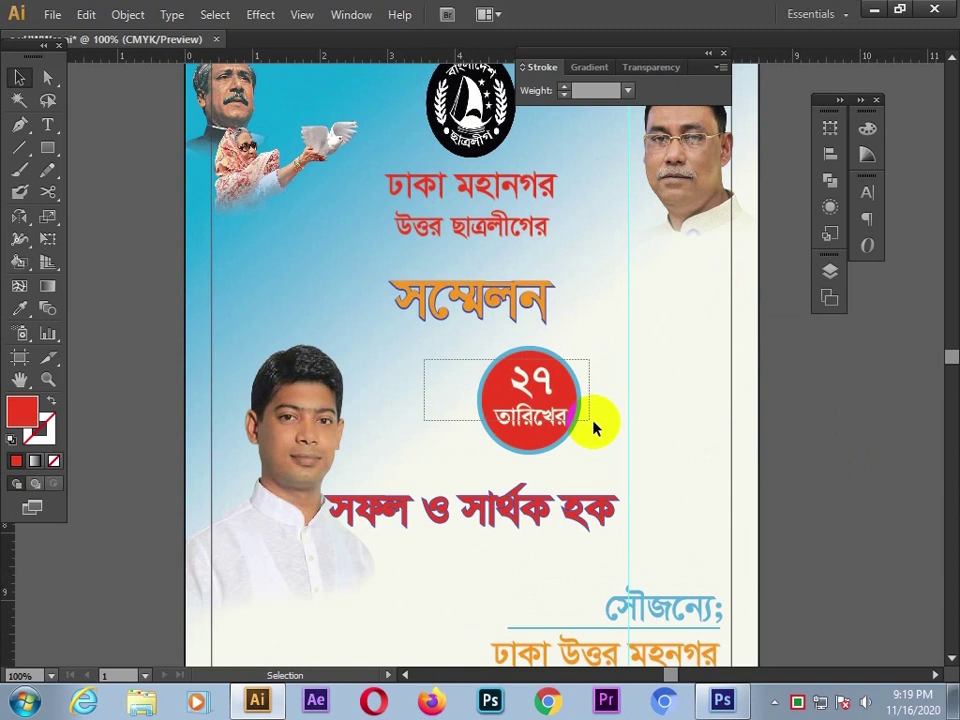
left_click(364, 377)
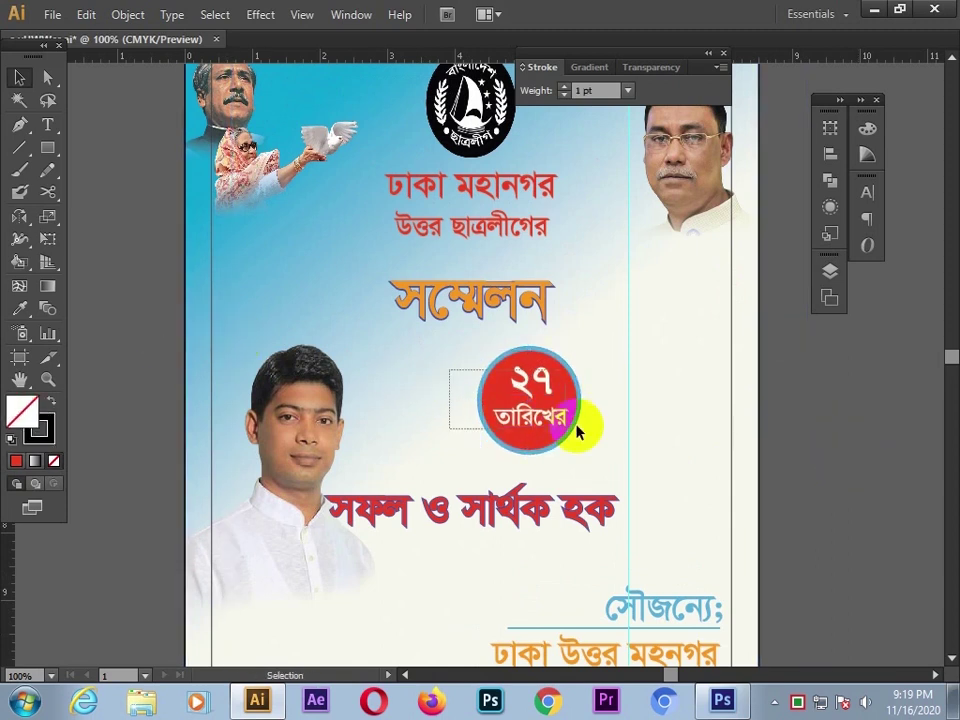
left_click_drag(558, 410, 610, 410)
left_click(828, 430)
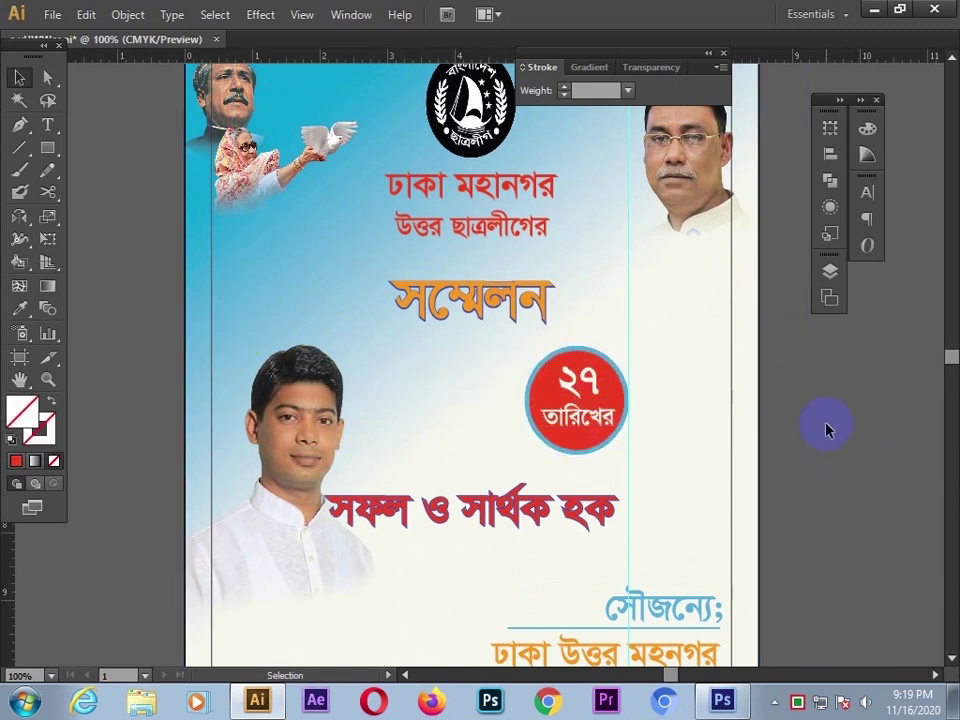
left_click_drag(497, 510, 583, 508)
left_click(825, 525)
Nudge the two-line red heading "ঢাকা মহানগর উত্তর ছাত্রলীগের" slightly down beneath the emblem.
scroll(825, 525, "down", 2)
scroll(800, 510, "up", 5)
left_click(497, 343)
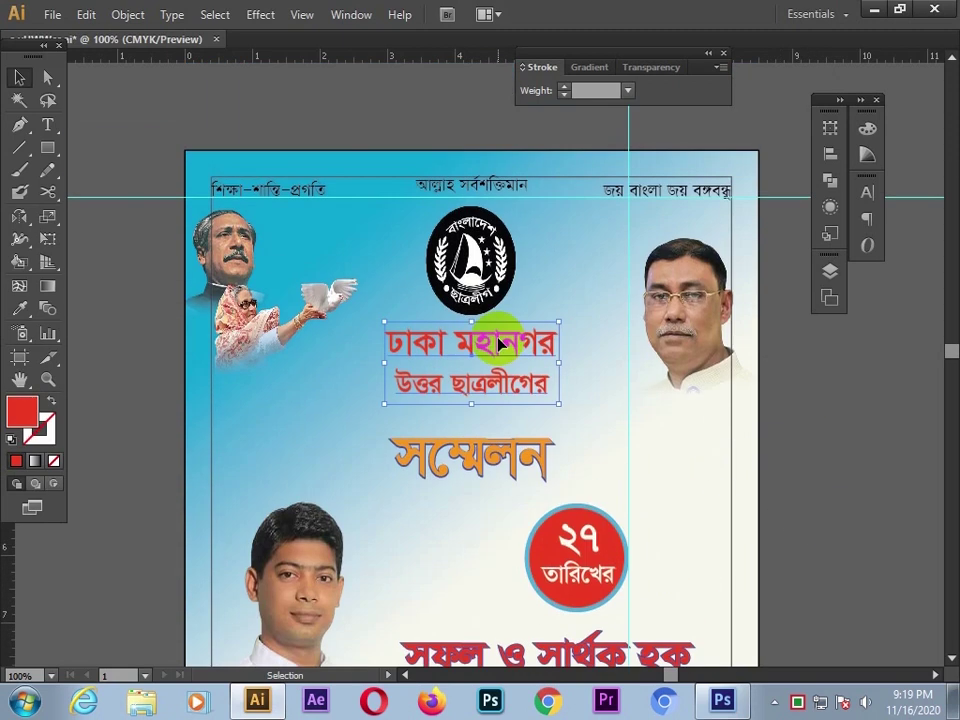
left_click_drag(499, 343, 499, 345)
scroll(780, 450, "down", 3)
scroll(780, 450, "up", 2)
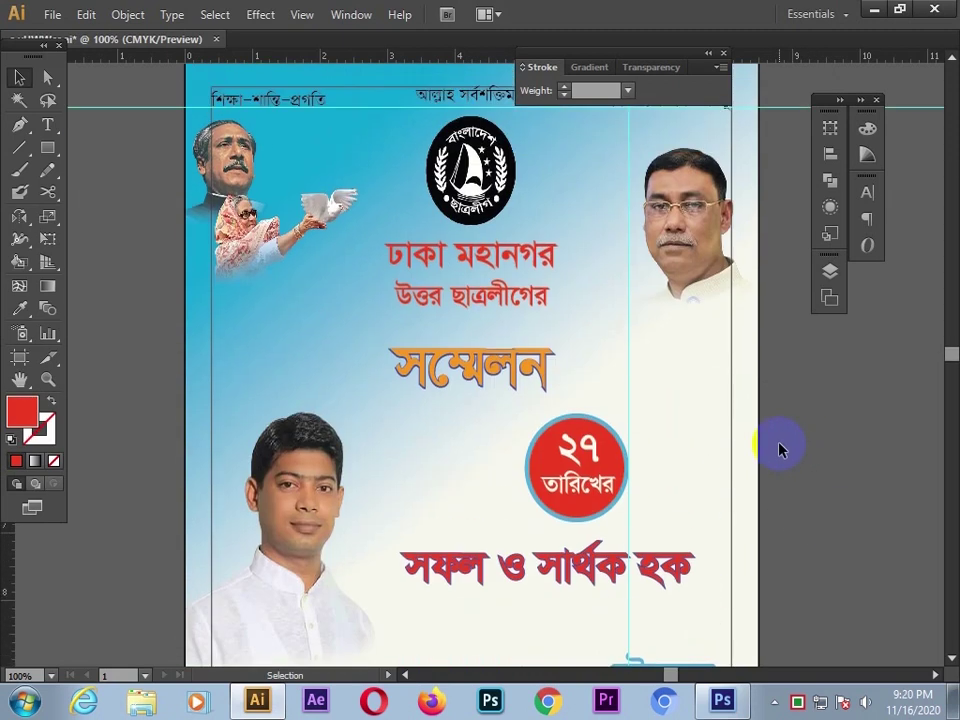
left_click(455, 262)
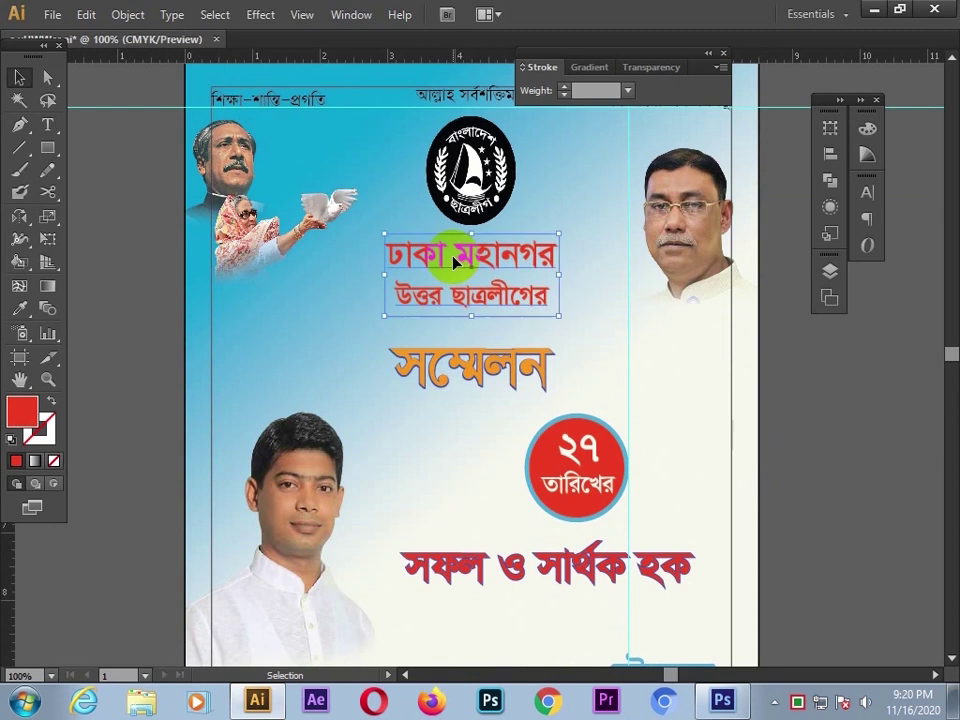
scroll(127, 368, "down", 2)
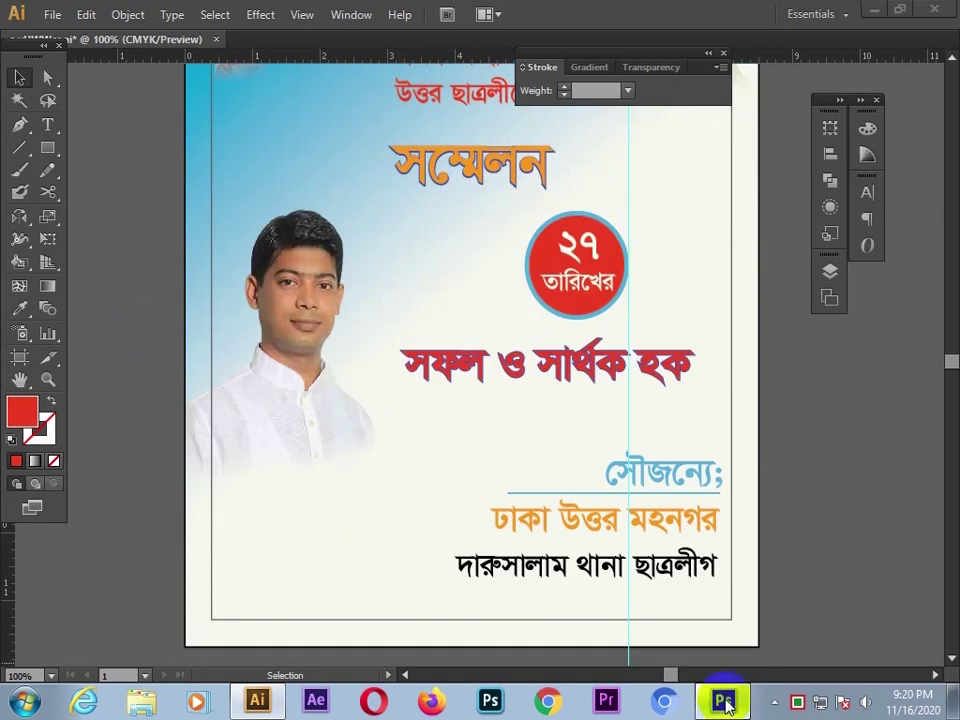
Switch to Photoshop and move the lower portrait on layer bvhvb further down the poster background.
left_click(722, 700)
left_click(750, 450)
left_click(17, 97)
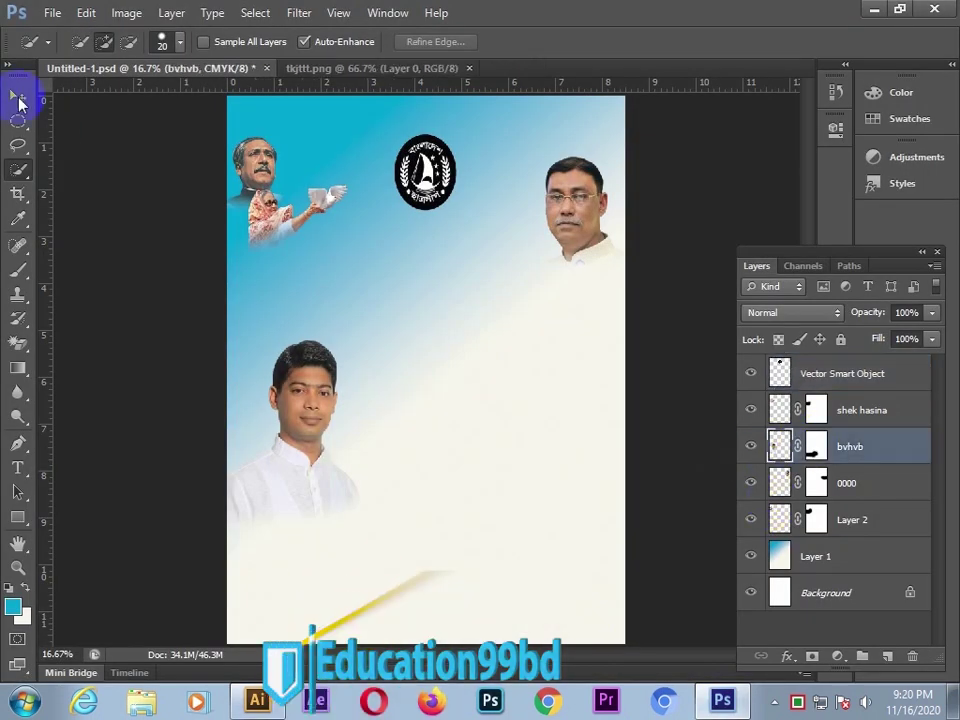
left_click_drag(246, 396, 248, 440)
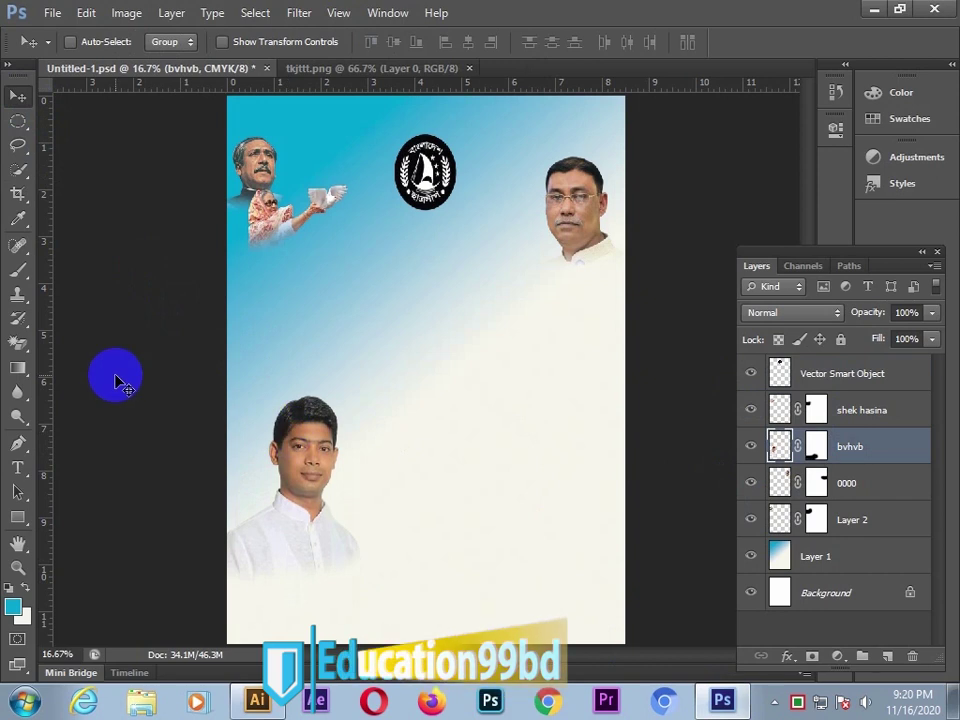
key("Delete")
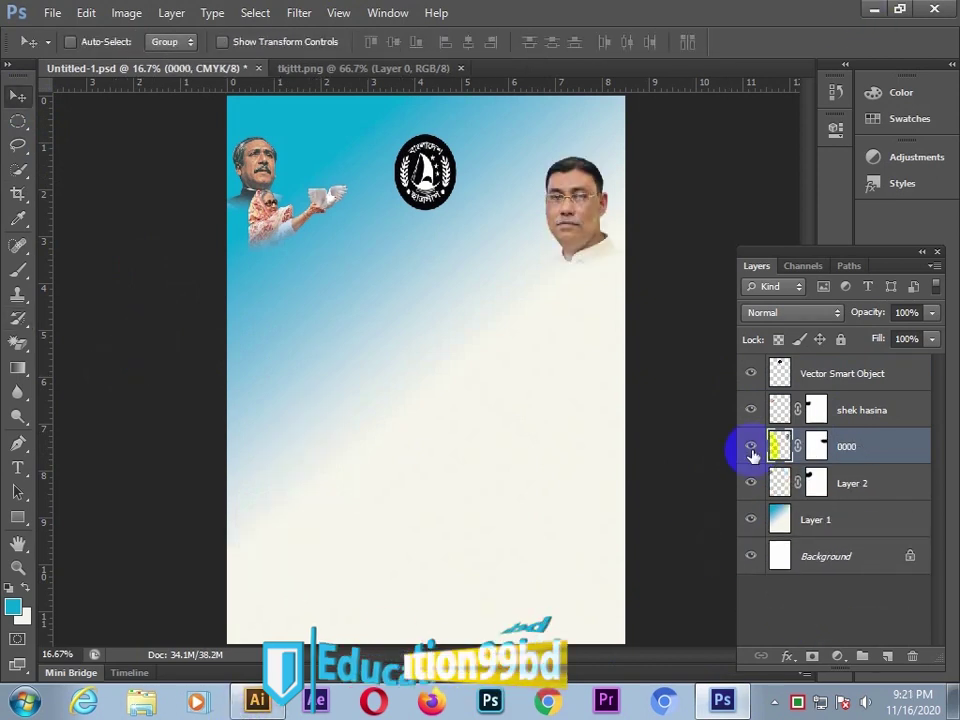
left_click(750, 410)
left_click(750, 410)
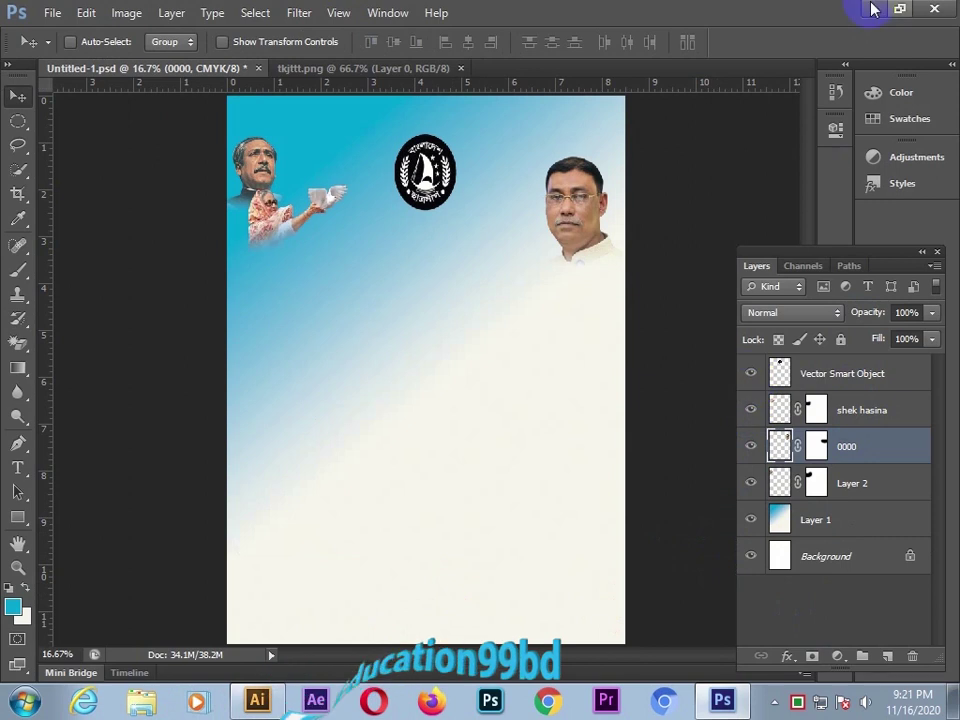
left_click(874, 8)
left_click(722, 700)
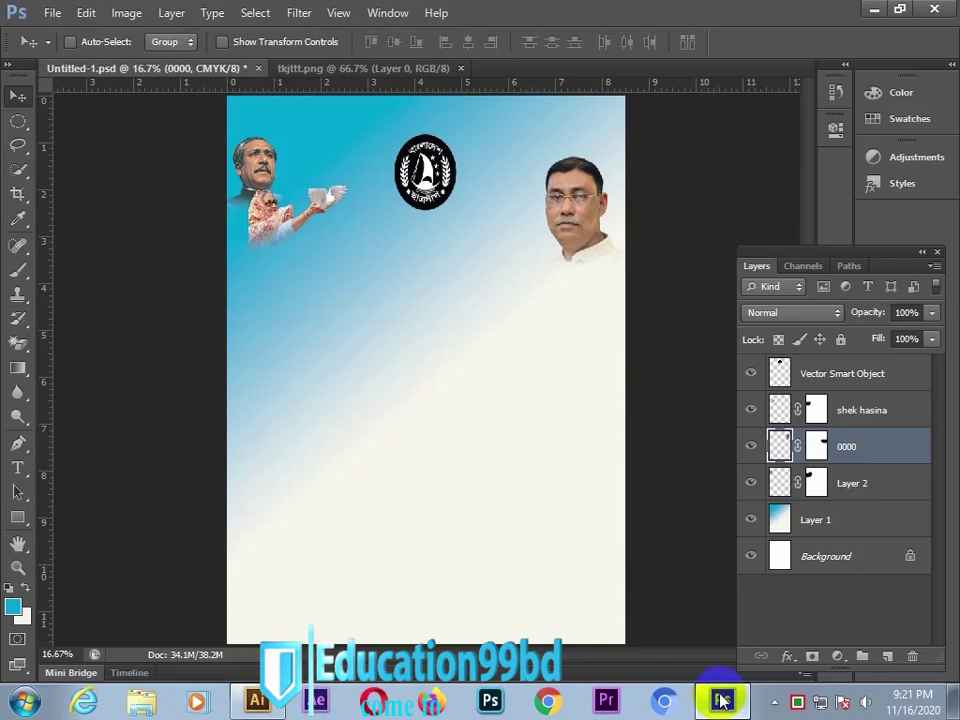
left_click(750, 483)
left_click(750, 483)
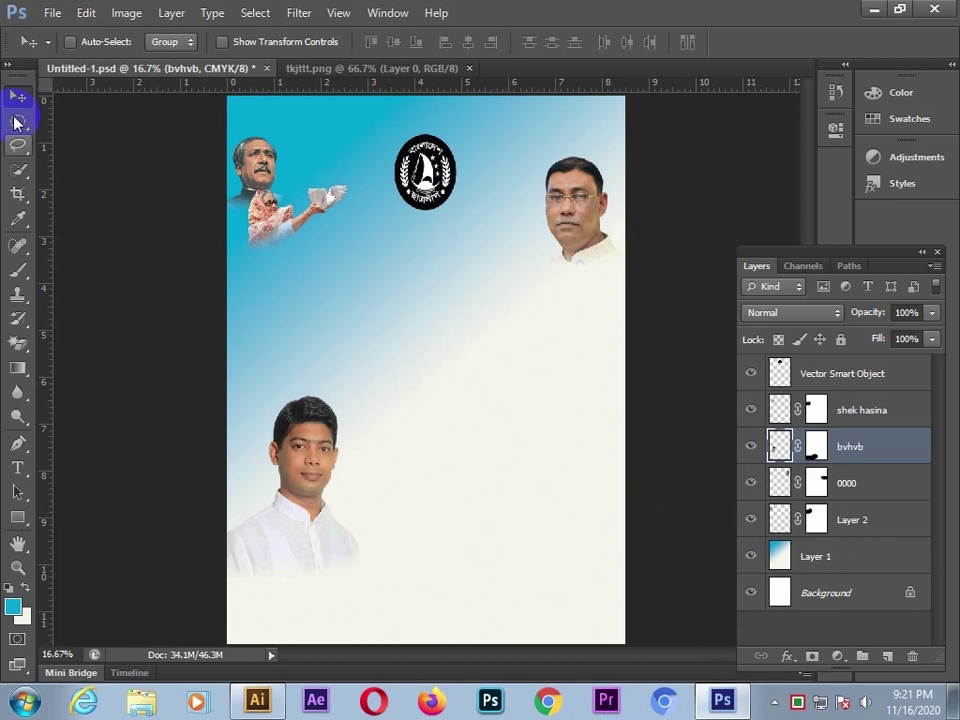
Switch back to Illustrator and update the placed background artwork so the poster shows the lowered portrait.
left_click(258, 701)
left_click(572, 375)
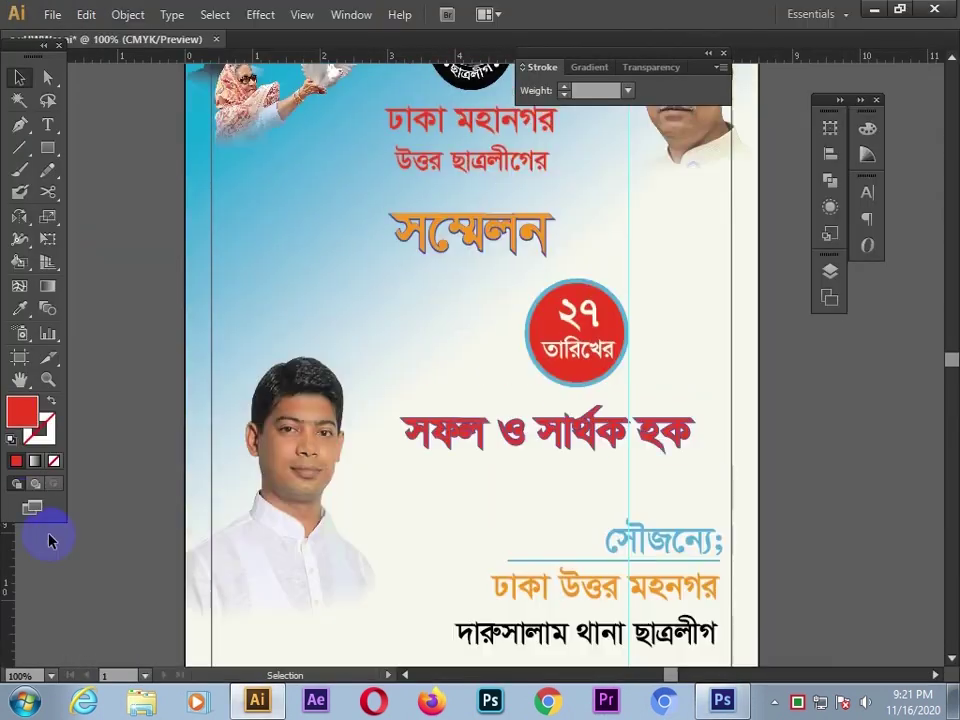
scroll(370, 484, "up", 3)
scroll(816, 464, "up", 2)
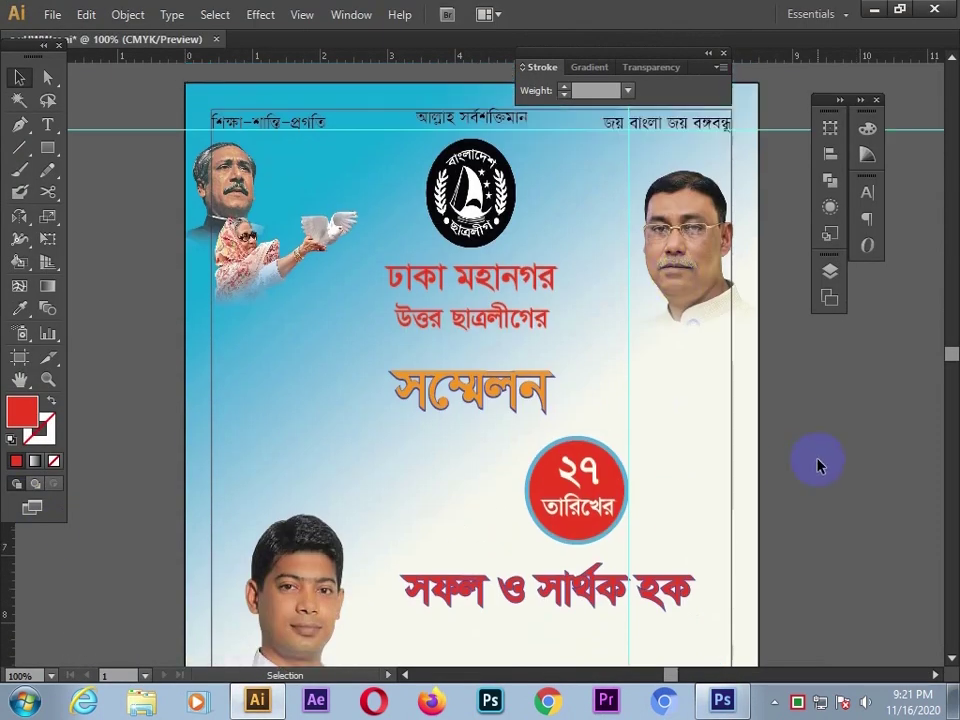
scroll(322, 575, "down", 7)
scroll(322, 575, "up", 10)
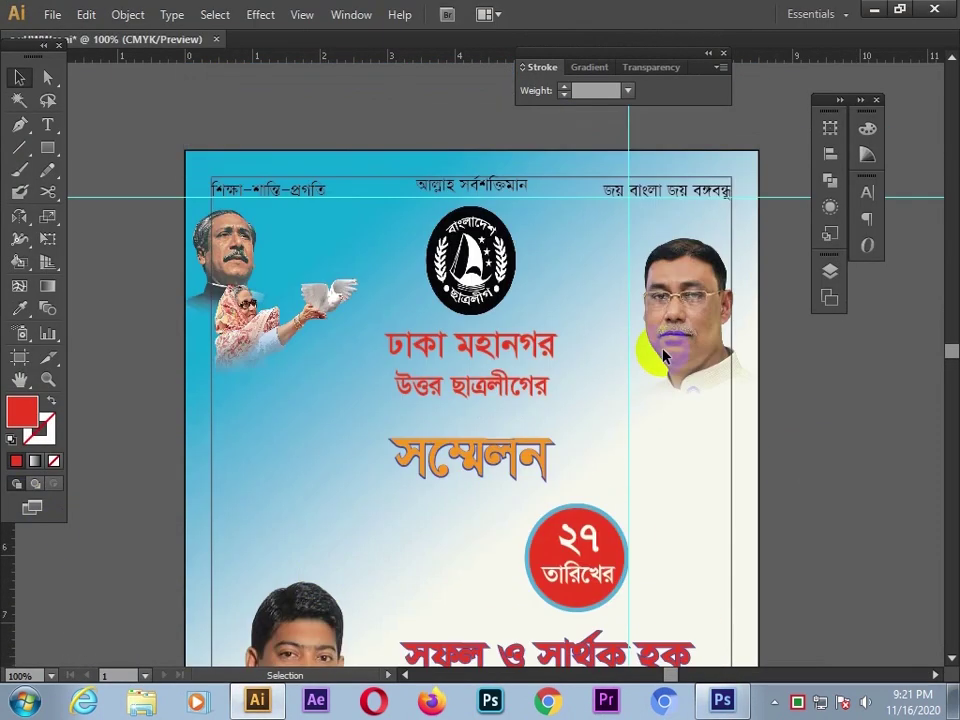
scroll(697, 466, "down", 2)
scroll(696, 460, "up", 3)
Fill the three small slogans along the poster's top edge with white.
left_click(278, 231)
left_click(490, 237, "shift")
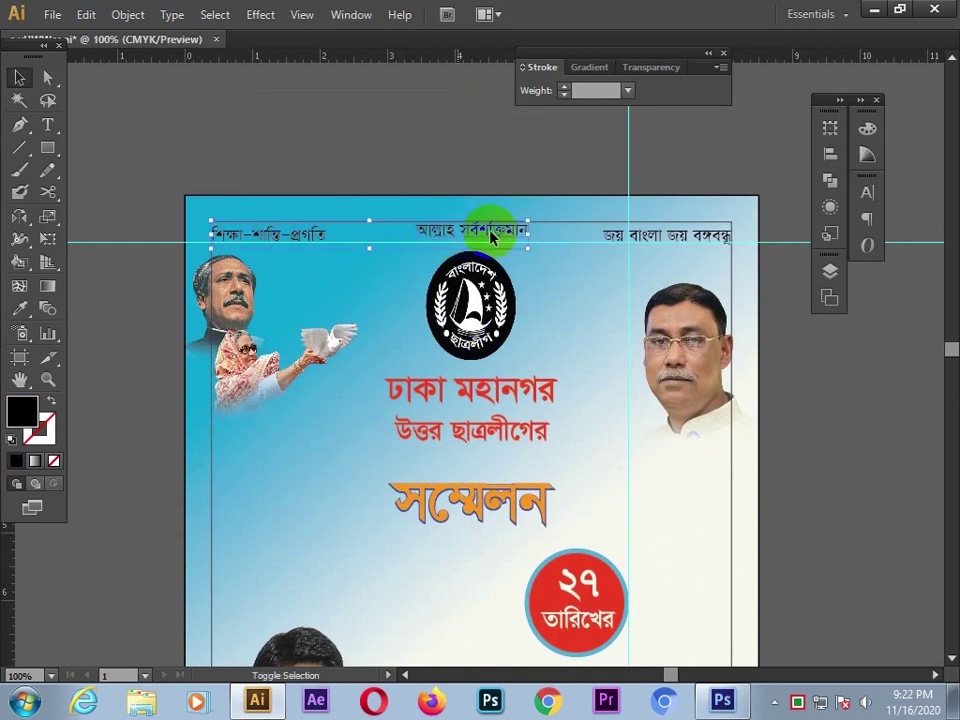
double_click(24, 411)
left_click(238, 232)
left_click(680, 236)
Tighten the leading between the two lines of the red heading "ঢাকা মহানগর উত্তর ছাত্রলীগের".
scroll(578, 372, "down", 1)
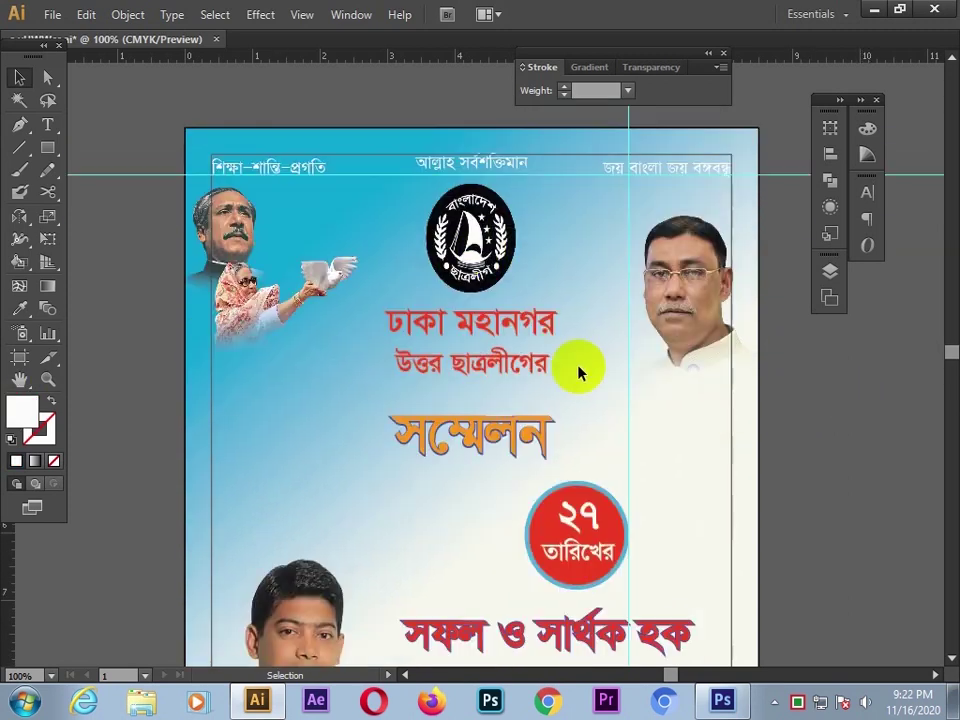
left_click(482, 322)
key("ctrl+t")
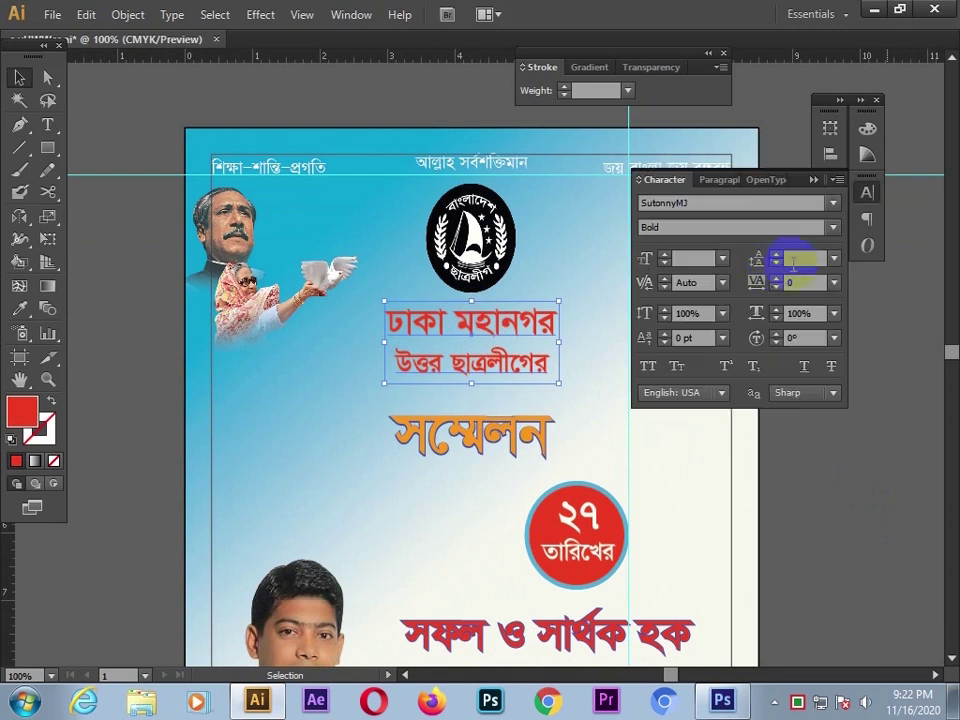
left_click(778, 256)
left_click(778, 262)
left_click(799, 251)
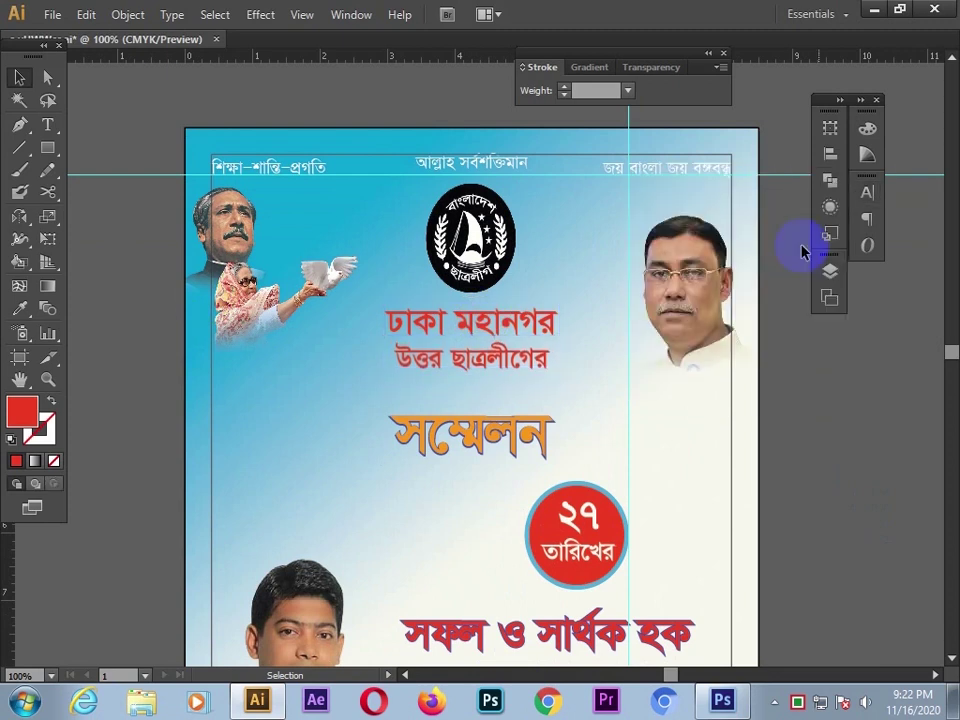
Move the orange "সম্মেলন" heading with its shadow slightly left and down.
left_click(388, 446)
left_click_drag(345, 422, 518, 466)
mouse_move(518, 466)
left_mouse_down()
mouse_move(525, 418)
mouse_move(499, 459)
mouse_move(505, 474)
left_mouse_up()
left_click(810, 480)
Move the date badge with its text a little left, closer beneath "সম্মেলন".
scroll(800, 495, "down", 3)
left_click(525, 377)
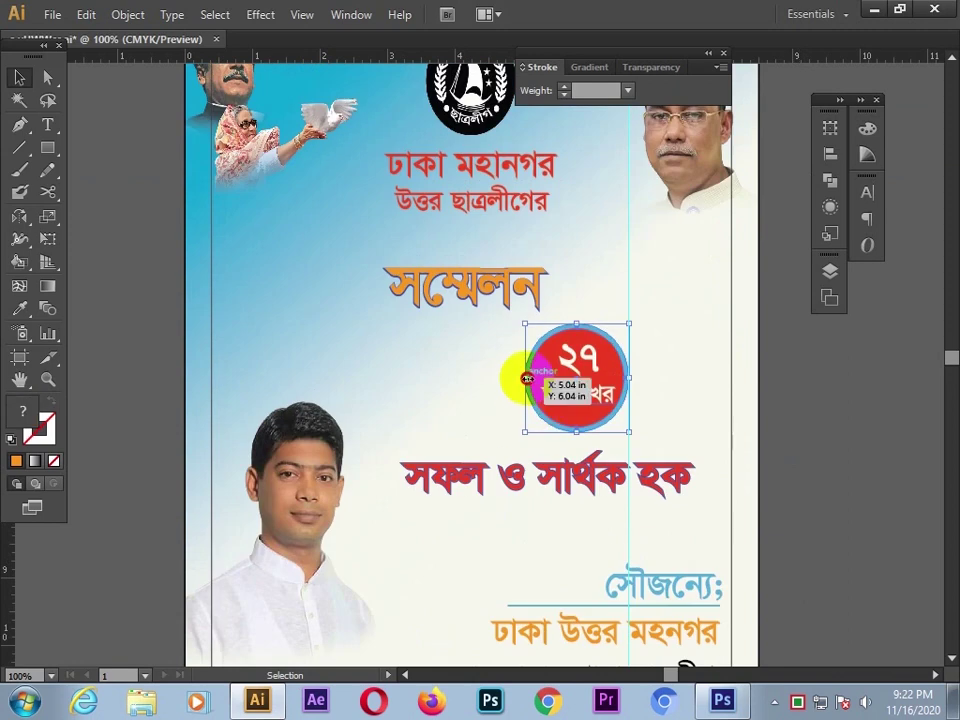
left_click(808, 405)
scroll(808, 405, "up", 3)
left_click(583, 500)
left_click_drag(583, 500, 563, 499)
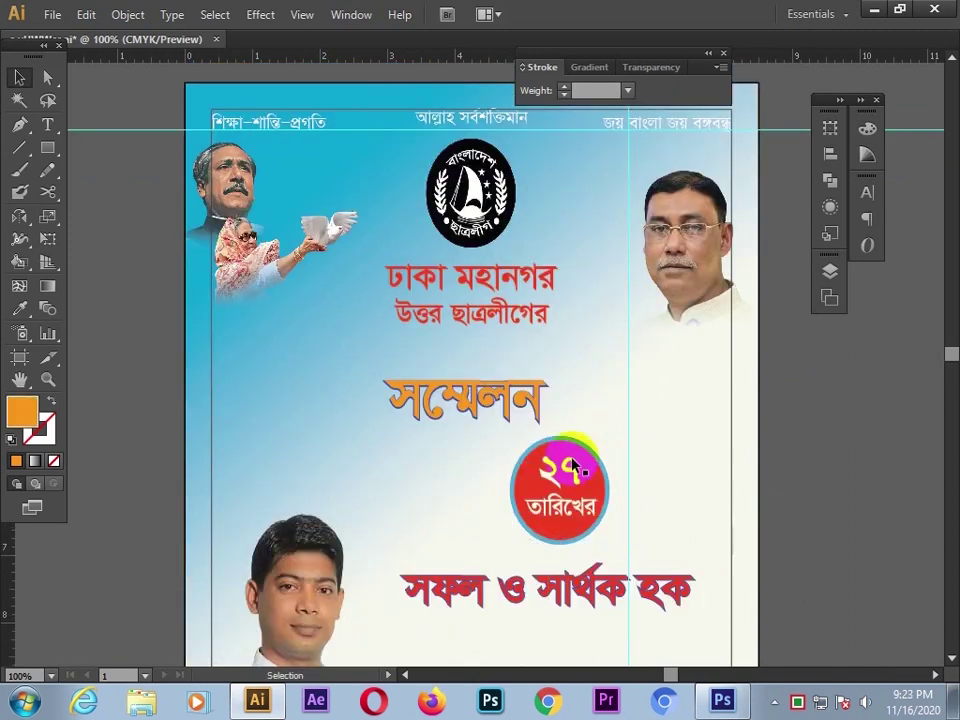
left_click(440, 418)
left_click(141, 480)
Shift the date badge further left to centre it above the red slogan "সফল ও সার্থক হক".
scroll(141, 480, "down", 3)
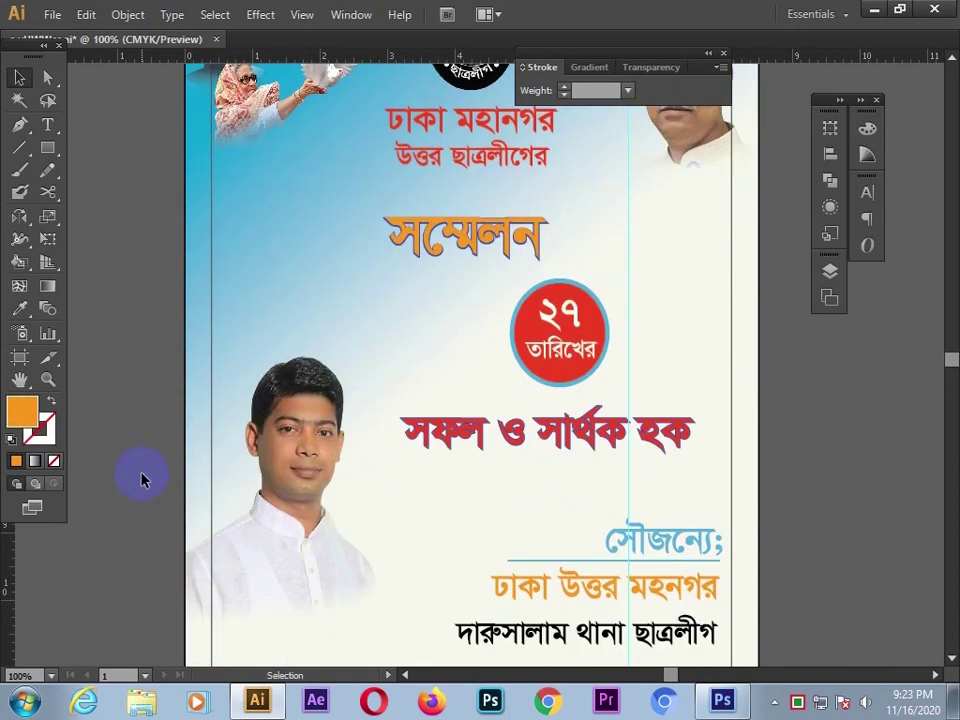
scroll(141, 480, "up", 2)
left_click(587, 430)
left_click_drag(587, 430, 555, 452)
left_click(799, 476)
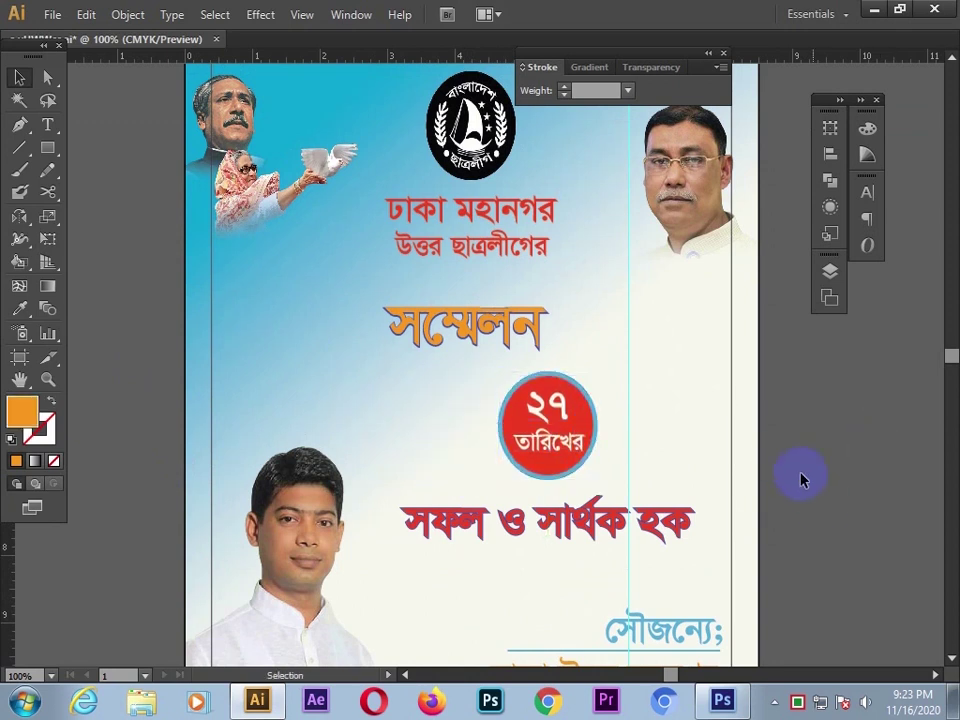
scroll(300, 565, "down", 3)
scroll(300, 565, "up", 3)
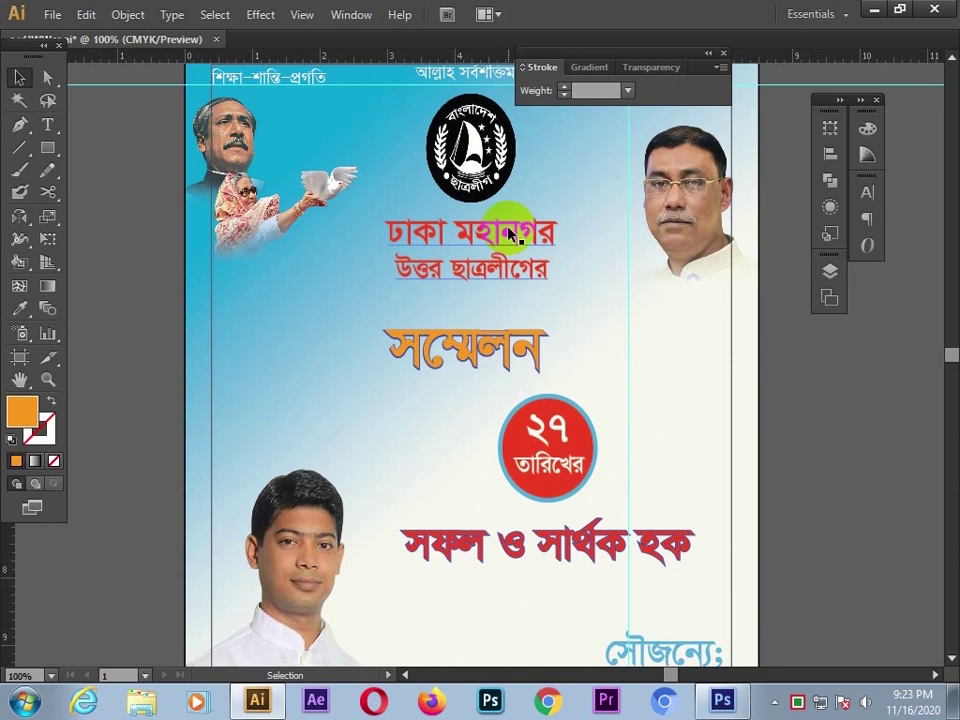
Recolour the two-line heading "ঢাকা মহানগর উত্তর ছাত্রলীগের" with the off-white sampled from the poster background.
key("i")
left_click(671, 414)
key("v")
left_click(129, 561)
scroll(129, 561, "up", 2)
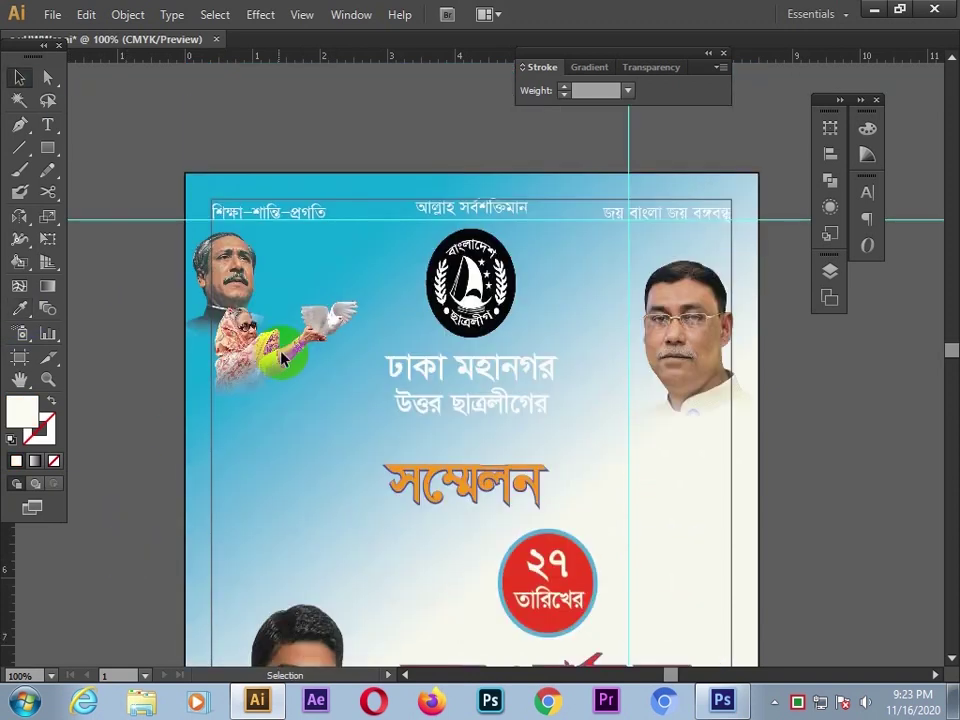
scroll(171, 525, "down", 3)
scroll(171, 525, "up", 1)
Switch to Photoshop and adjust the tones of the portrait on Layer 2 with Curves.
left_click(722, 702)
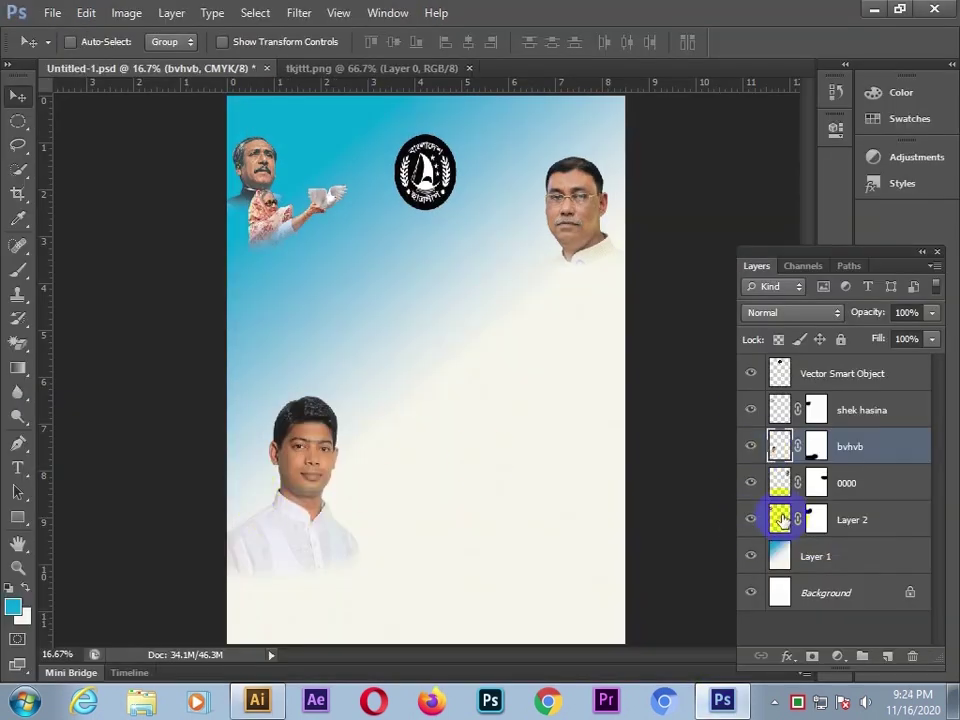
left_click(782, 519)
key("ctrl+m")
left_click_drag(784, 343, 761, 358)
left_click(929, 197)
Apply Curves to the "shek hasina" layer, save the Photoshop document and switch back to Illustrator.
left_click(779, 409)
key("ctrl+m")
key("Return")
key("y")
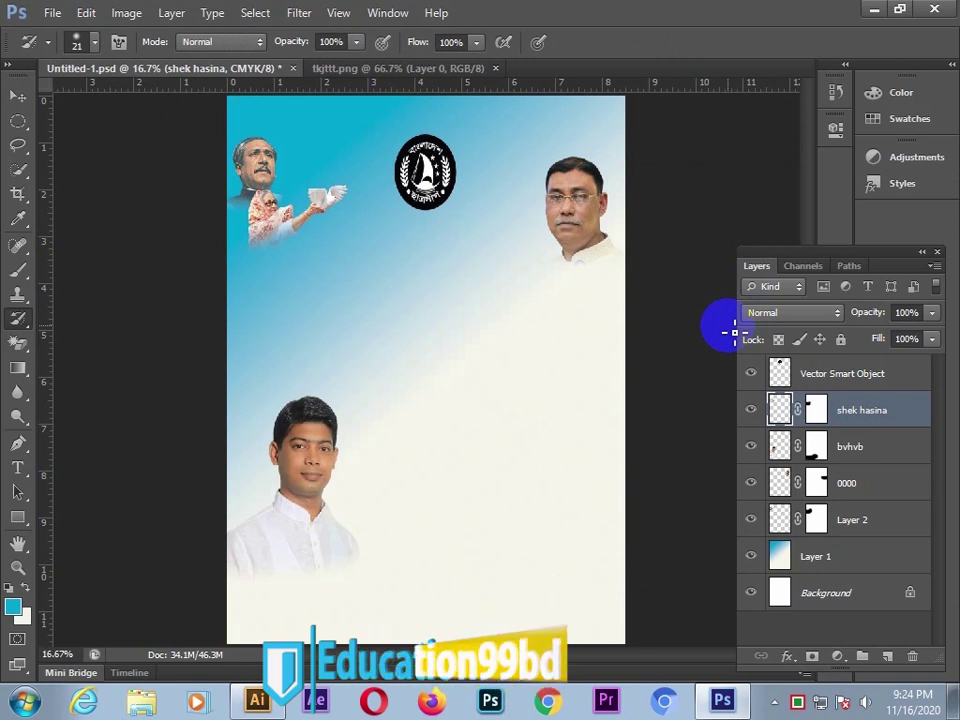
key("ctrl+s")
key("alt+Tab")
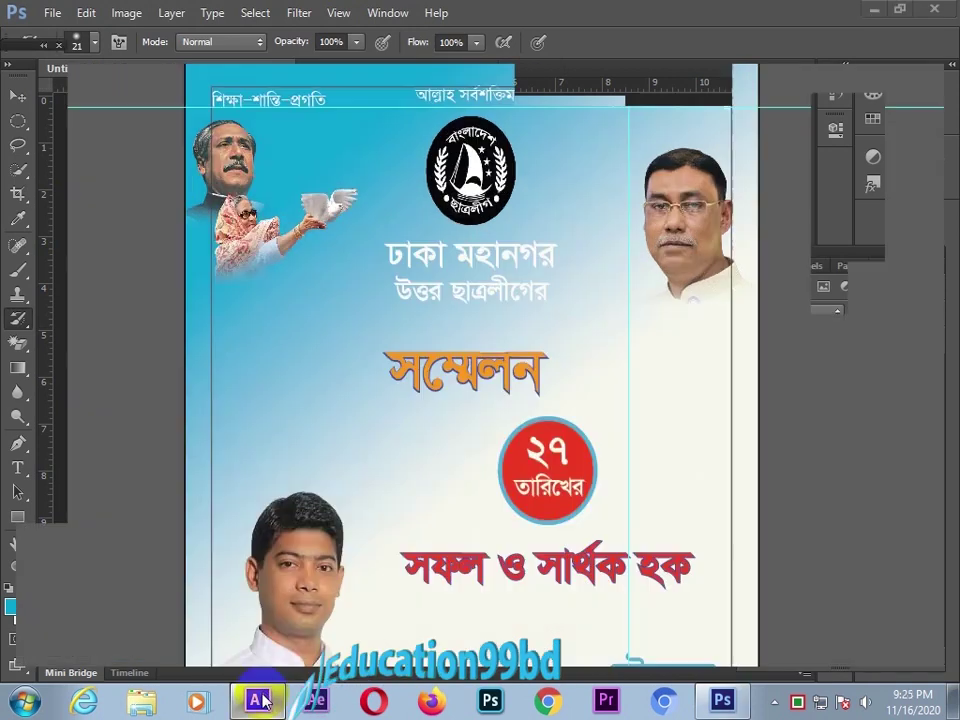
Recolour the two-line heading "ঢাকা মহানগর উত্তর ছাত্রলীগের" with the red sampled from the date badge.
left_click(585, 376)
key("ctrl+minus")
key("ctrl+minus")
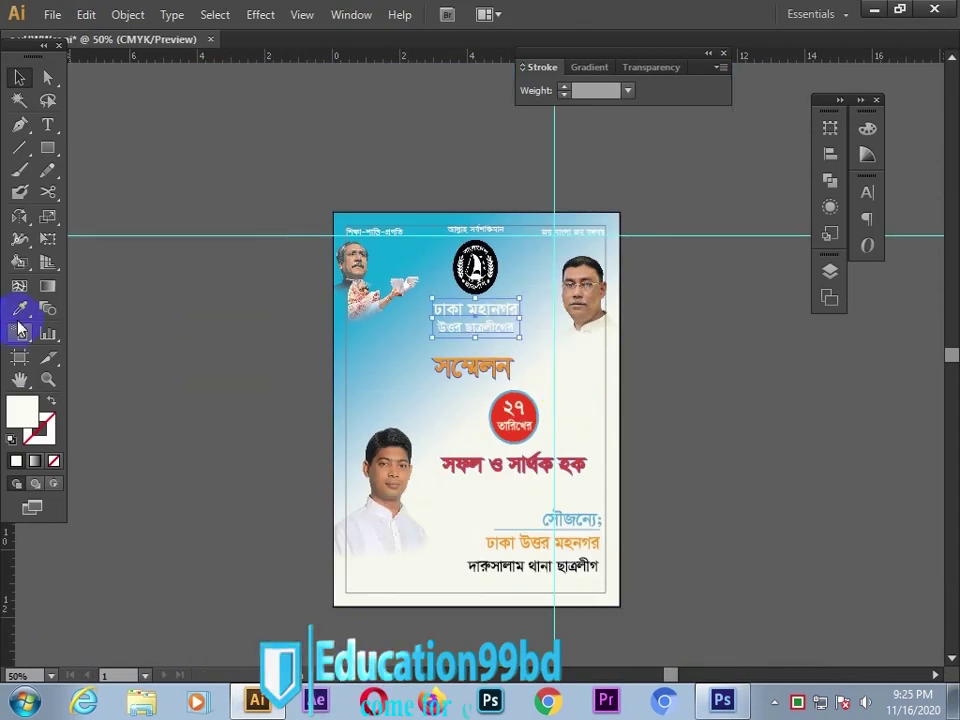
left_click(19, 308)
double_click(22, 411)
left_click_drag(502, 400, 476, 339)
key("Escape")
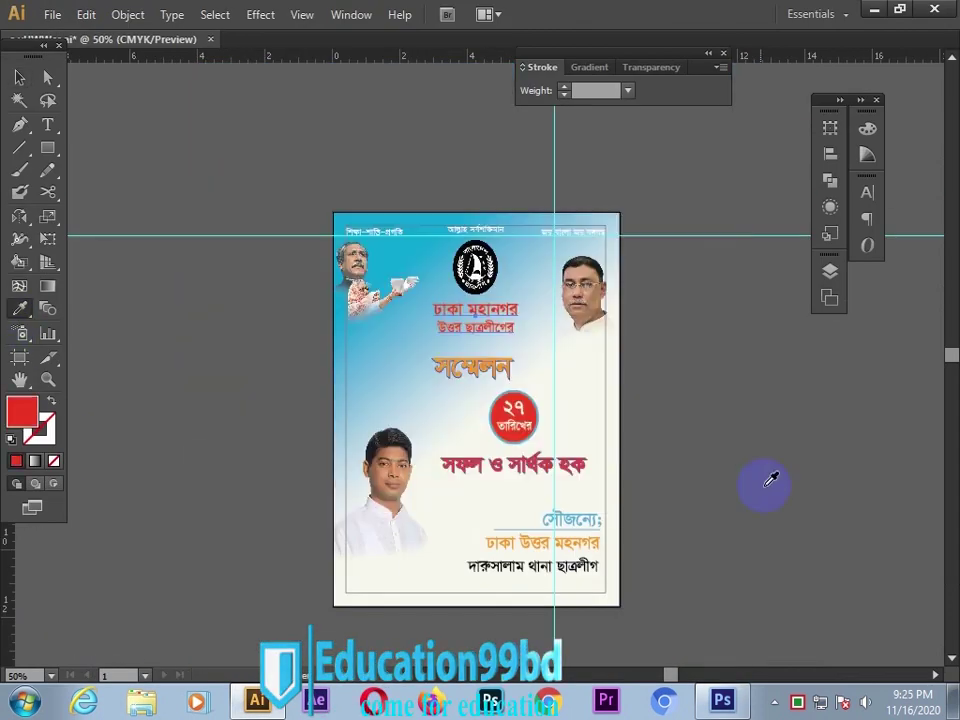
Enlarge the font size of the orange "সম্মেলন" heading together with its shadow.
left_click(866, 209)
left_click(664, 253)
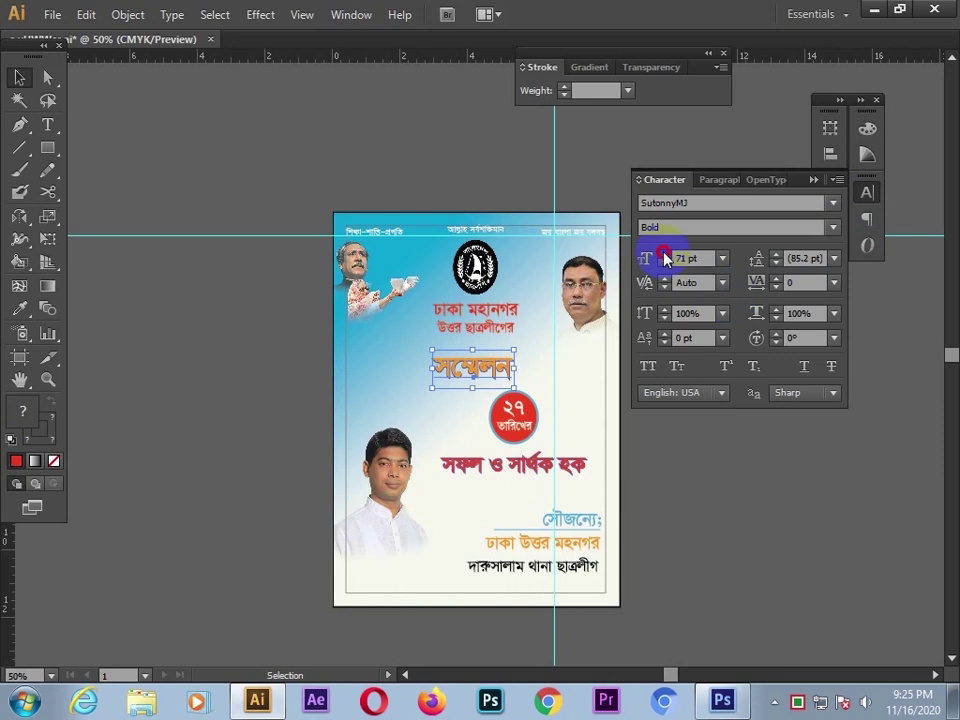
left_click_drag(664, 258, 663, 254)
left_click(752, 510)
Move the red slogan "সফল ও সার্থক হক" slightly down and increase its font size a little.
left_click(583, 467)
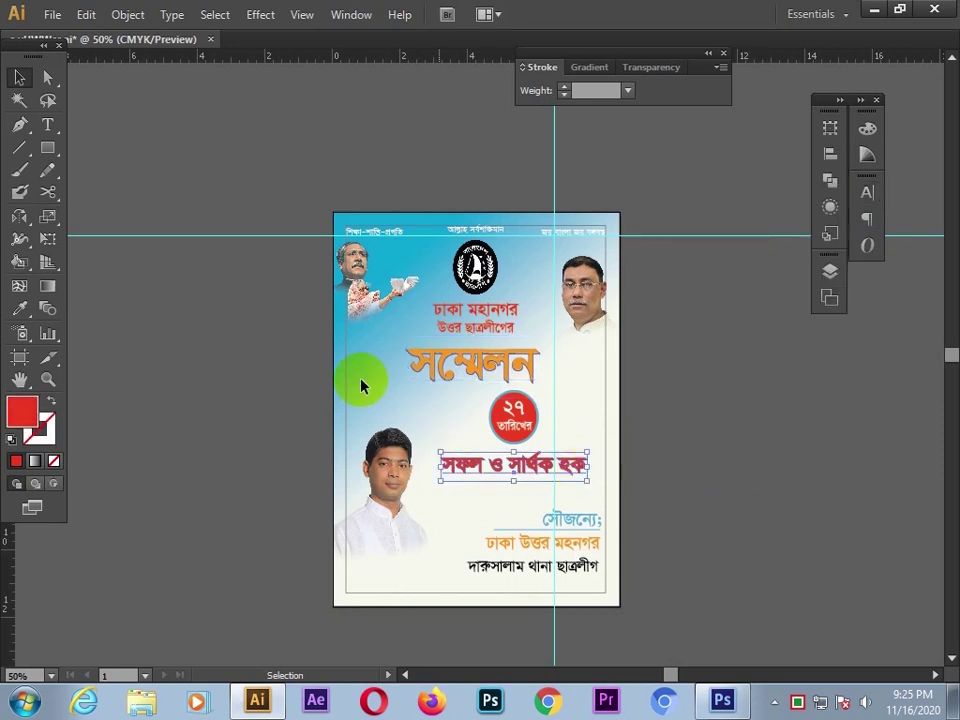
left_click_drag(456, 472, 461, 480)
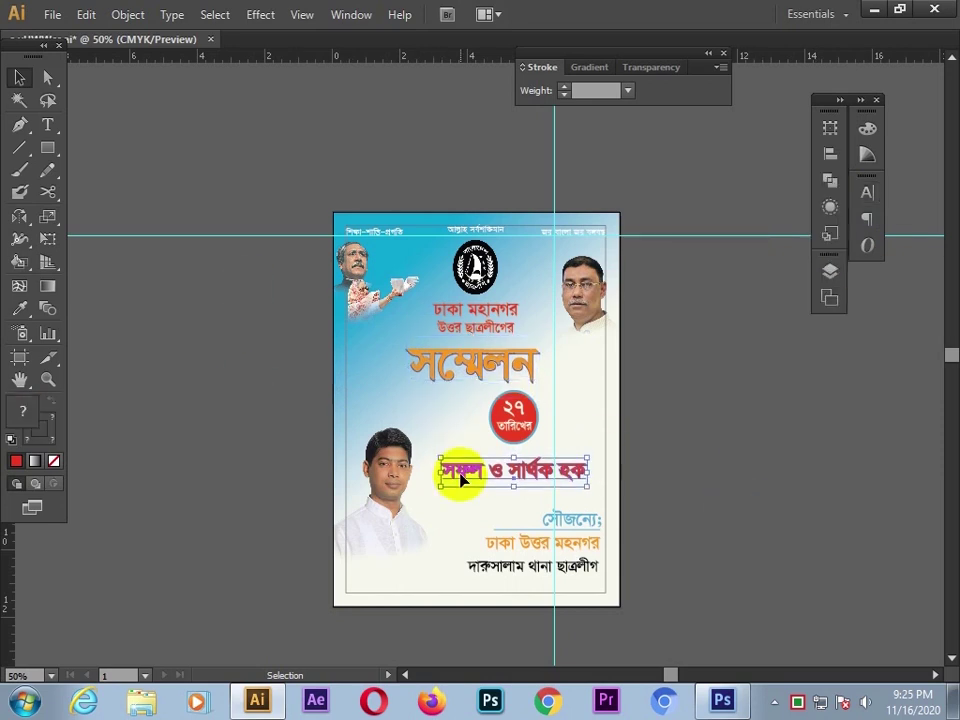
left_click(868, 194)
left_click(663, 254)
left_click(756, 523)
Nudge the date badge with its text slightly down and to the right, above the red slogan.
left_click(536, 444)
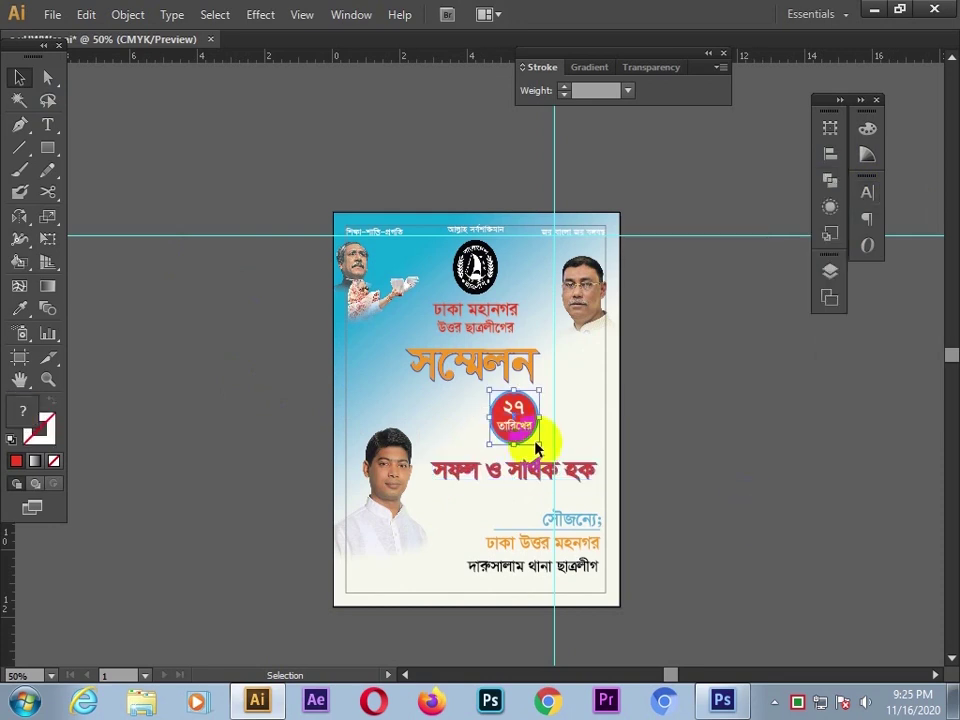
key("Down")
key("Down")
key("Down")
key("Down")
key("Down")
key("Down")
key("Down")
key("Down")
key("Down")
key("Right")
key("Right")
key("Right")
key("Right")
key("Right")
key("Right")
key("Right")
key("Right")
key("Right")
key("Right")
key("Right")
key("Right")
key("Right")
key("Right")
left_click(811, 448)
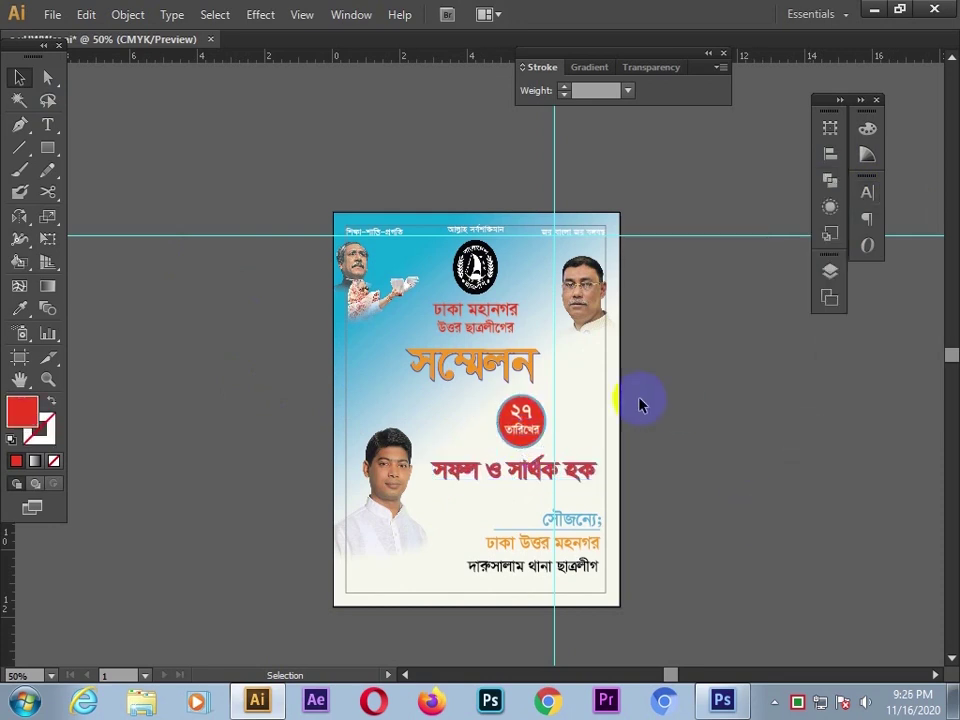
Move the date badge left beneath "সম্মেলন" and align it horizontally on the poster's centre line.
mouse_move(521, 420)
left_mouse_down()
mouse_move(525, 356)
mouse_move(478, 420)
mouse_move(507, 431)
left_mouse_up()
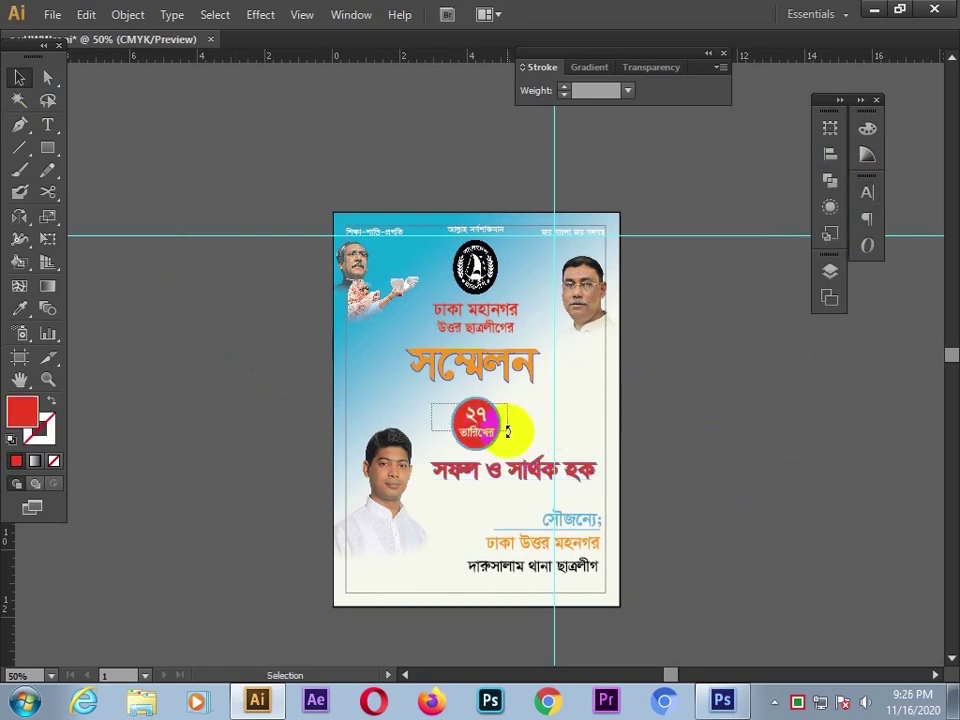
left_click(830, 154)
left_click(645, 158)
left_click(793, 451)
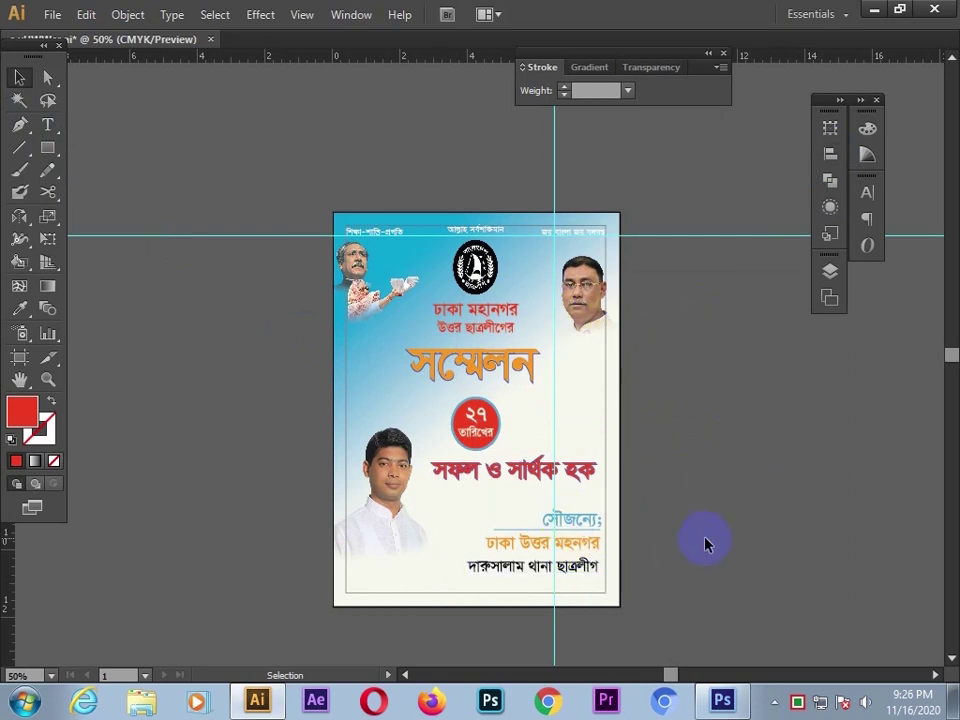
Recolour the last courtesy line "দারুসালাম থানা ছাত্রলীগ" with the cyan blue sampled from the background and save the document.
left_click(585, 568)
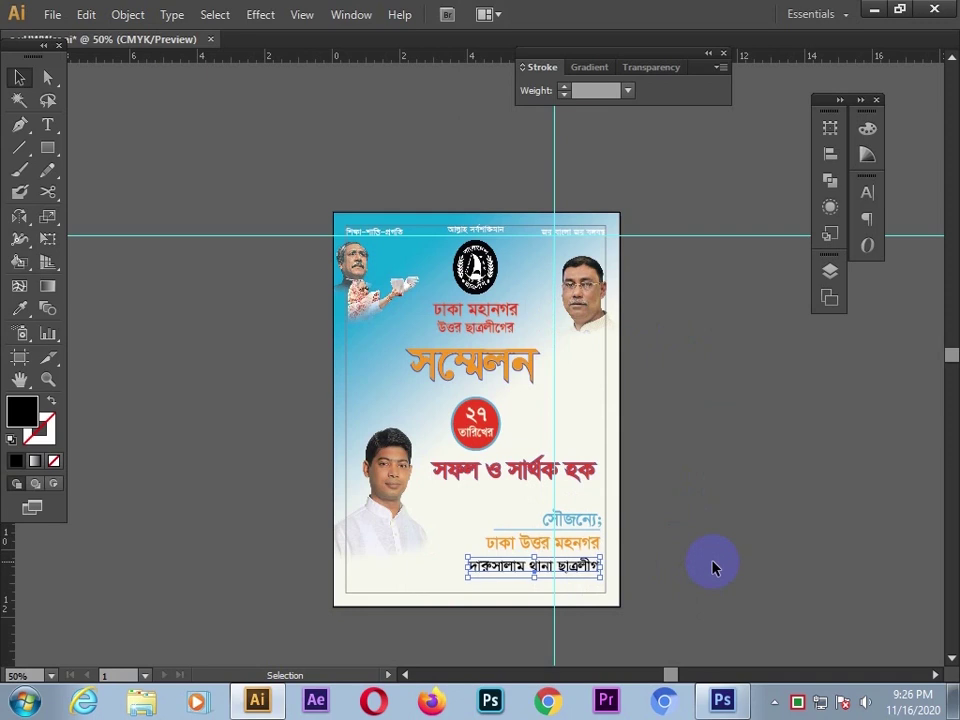
left_click(712, 567)
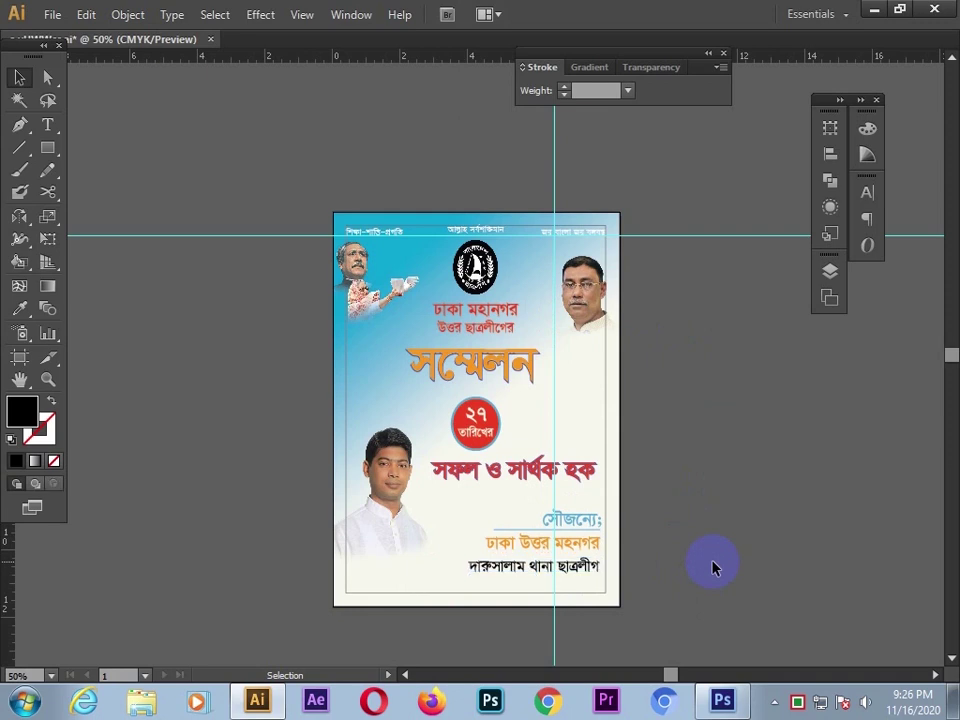
left_click(489, 568)
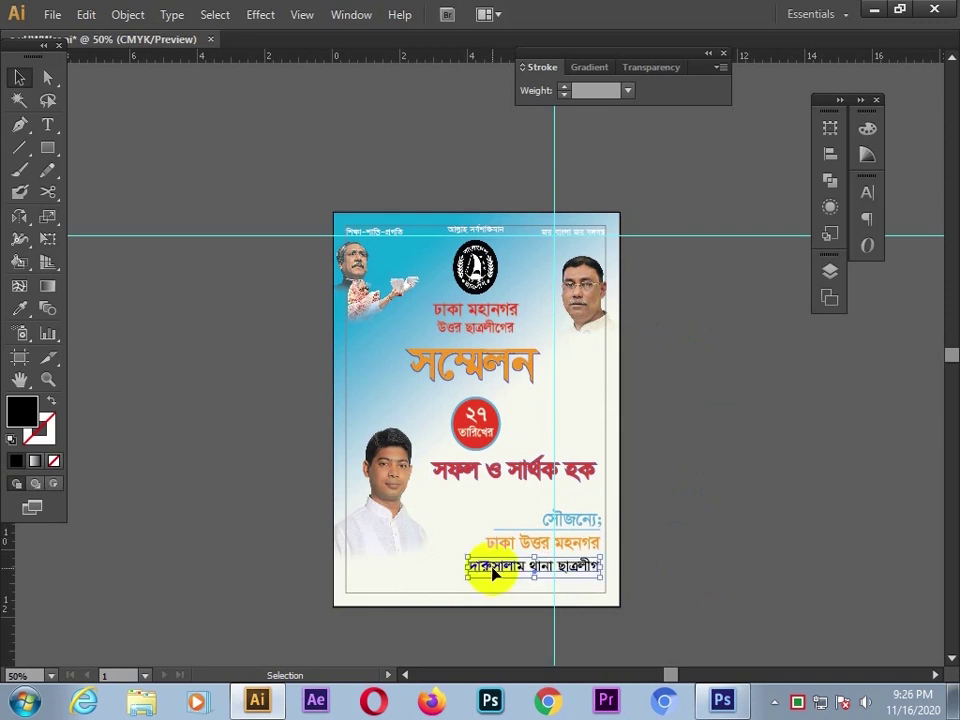
left_click(19, 308)
left_click(429, 264)
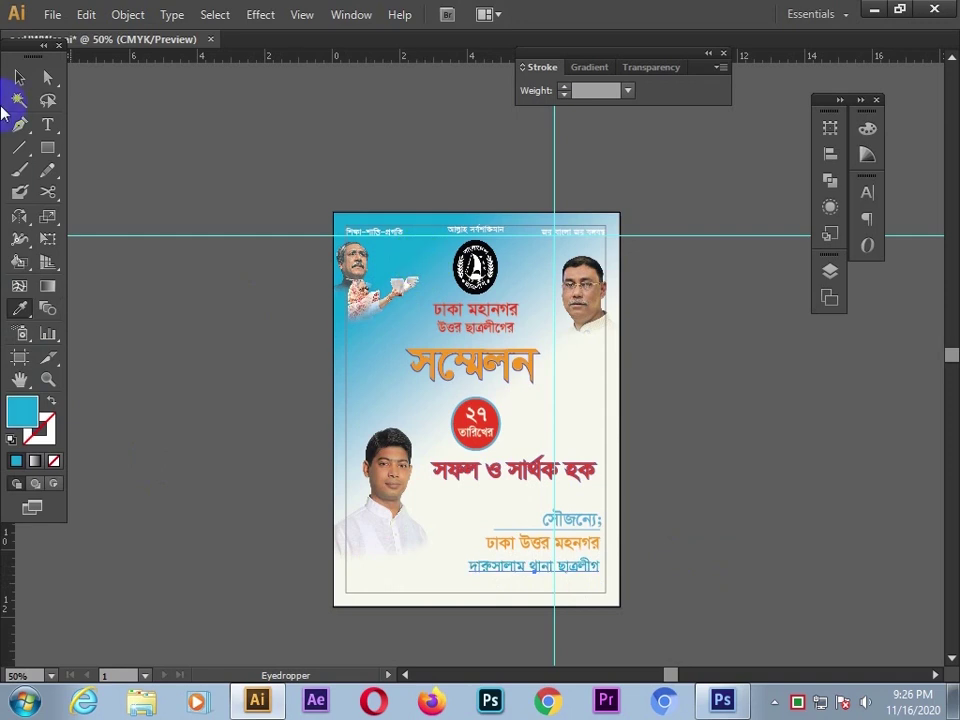
left_click(19, 77)
left_click(165, 155)
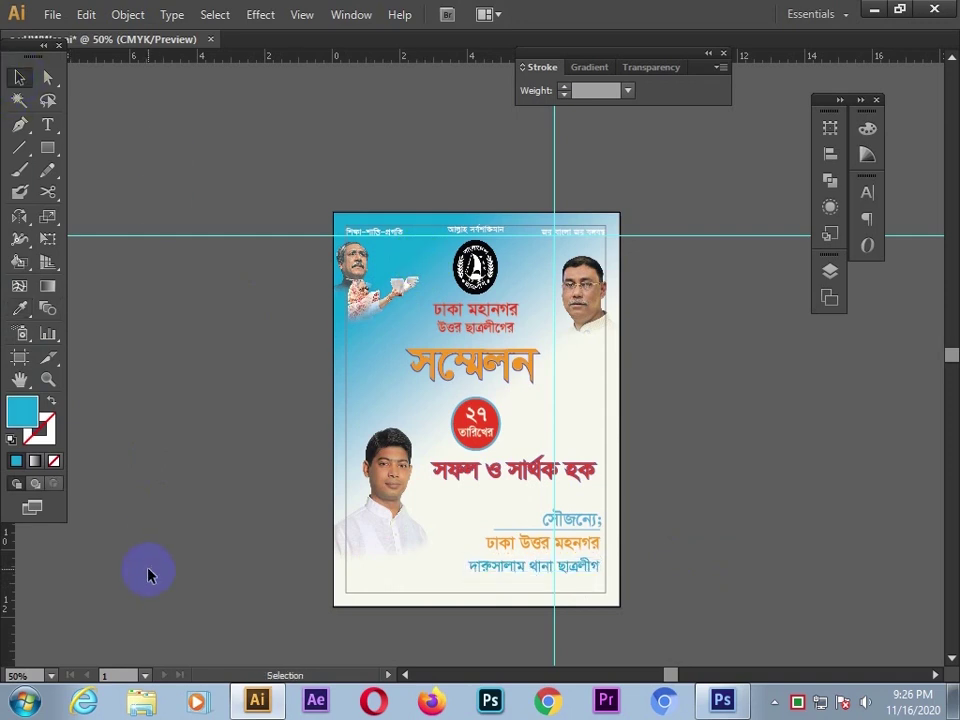
key("a")
key("ctrl+s")
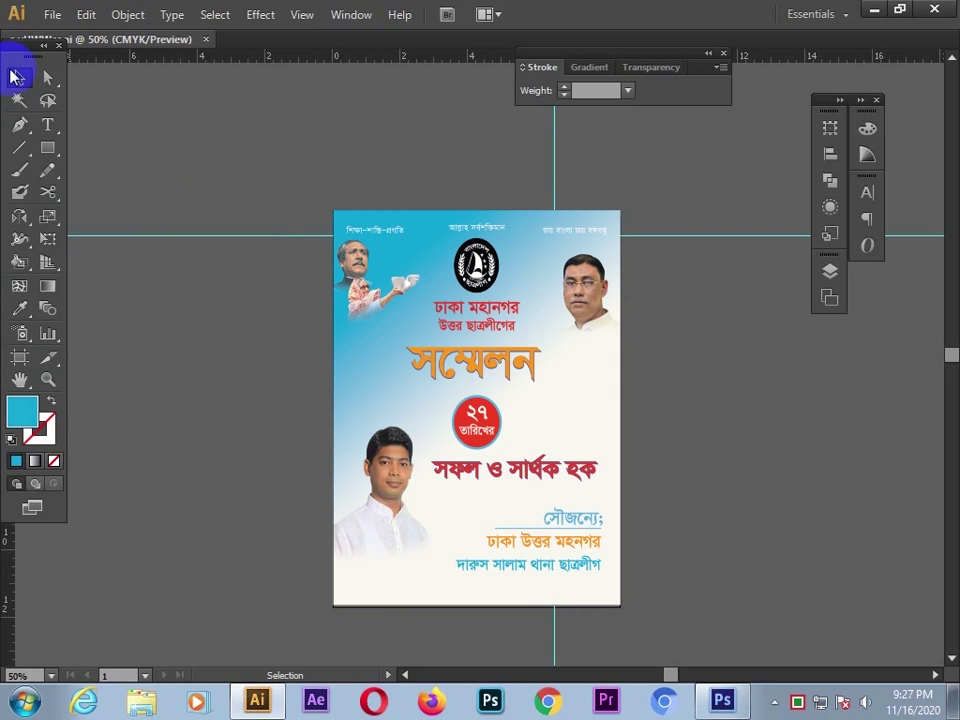
Move the horizontal guide above the poster and the vertical guide out past the poster's right edge.
left_click_drag(225, 237, 664, 178)
left_click(330, 368)
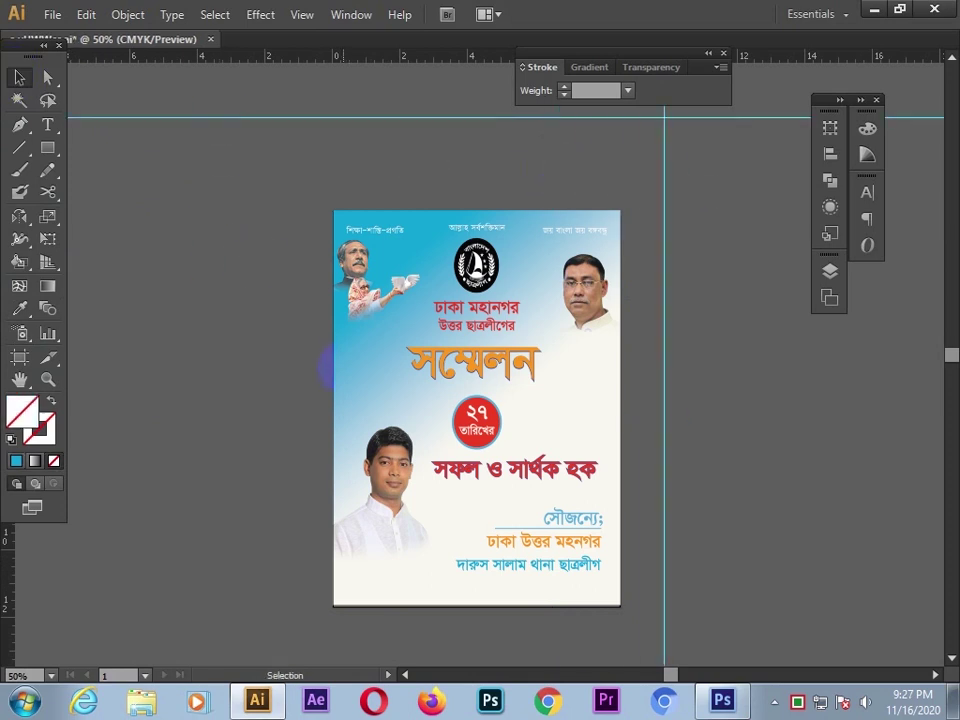
left_click(270, 374)
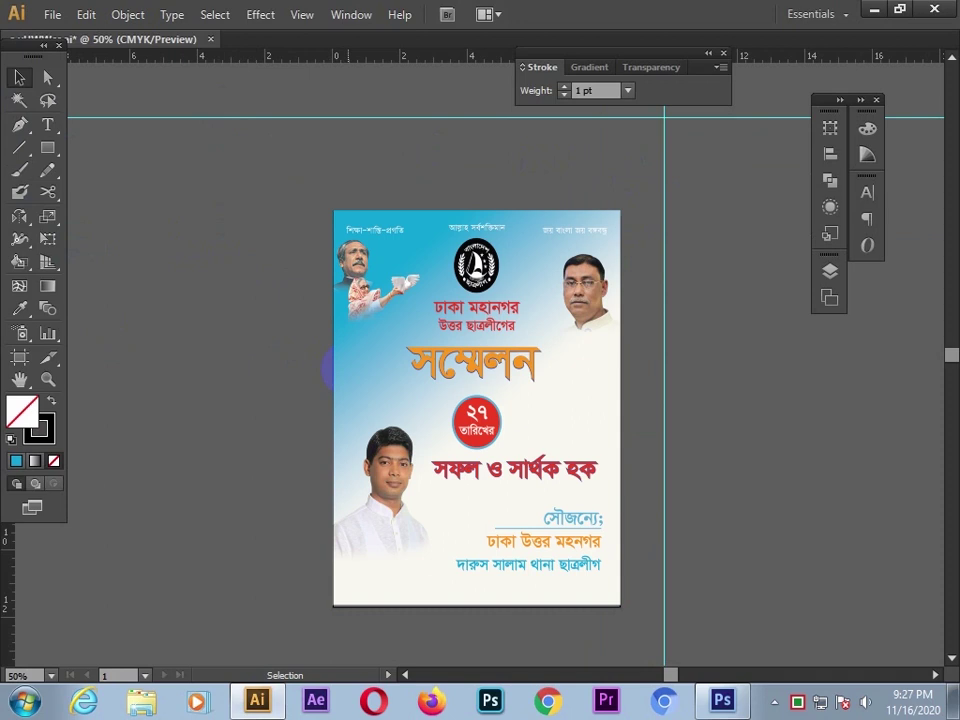